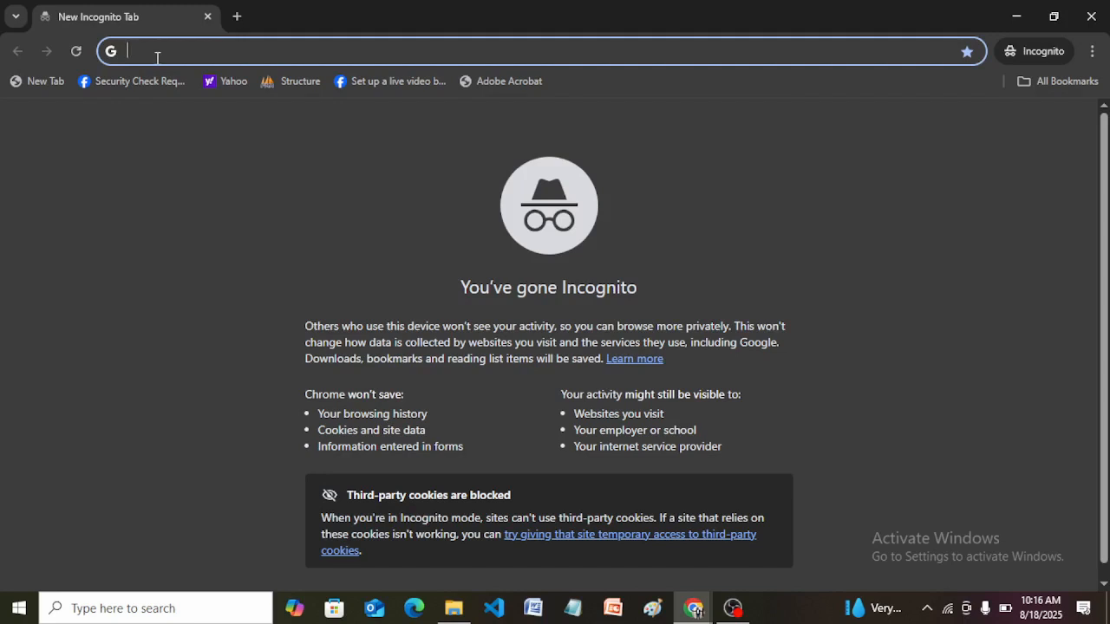
# Open figma.com and start getting started for free.
pyautogui.write('fi')
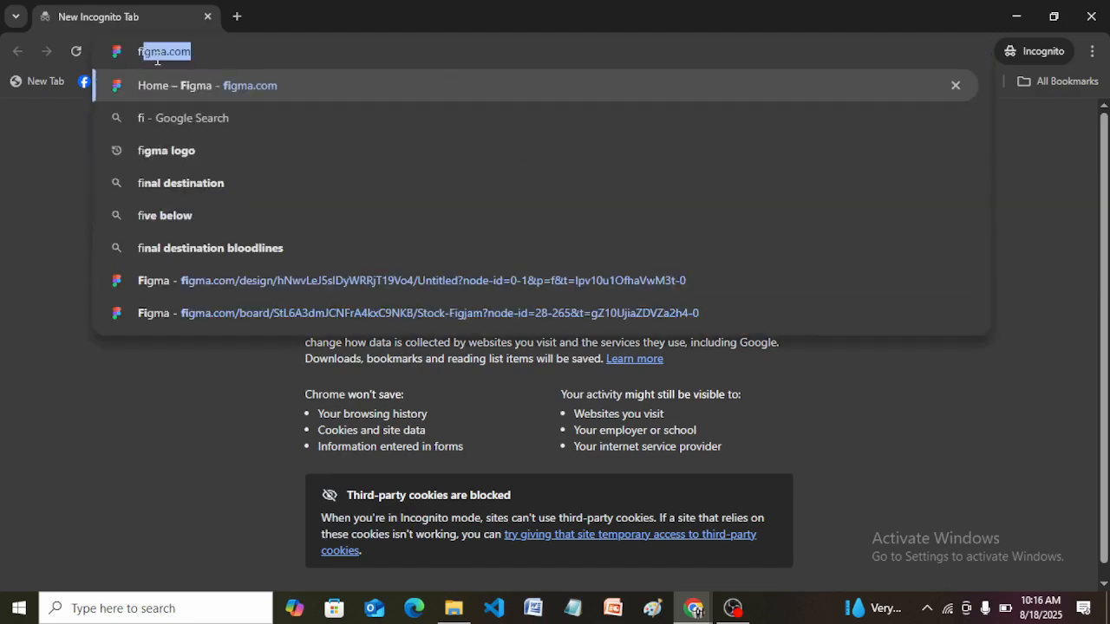
pyautogui.write('gma')
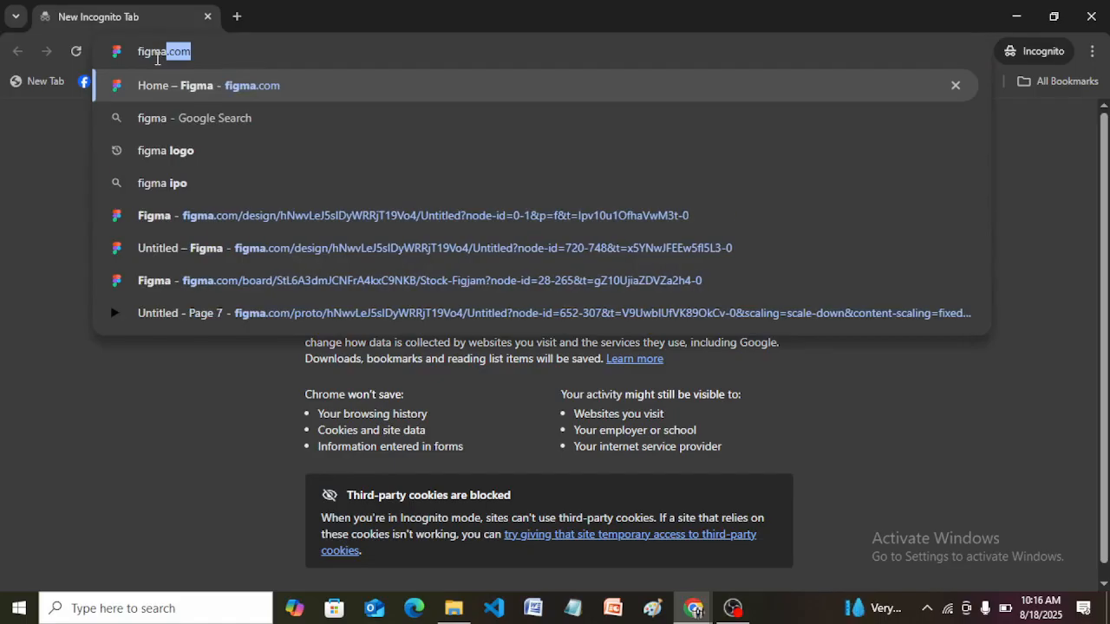
pyautogui.write('.com')
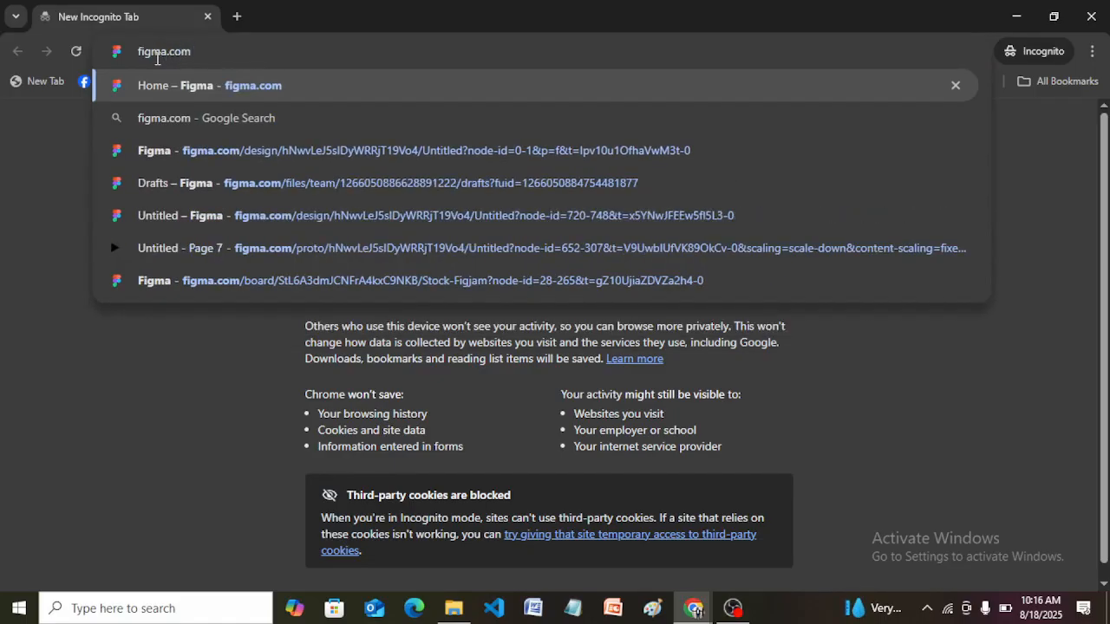
pyautogui.press('Return')
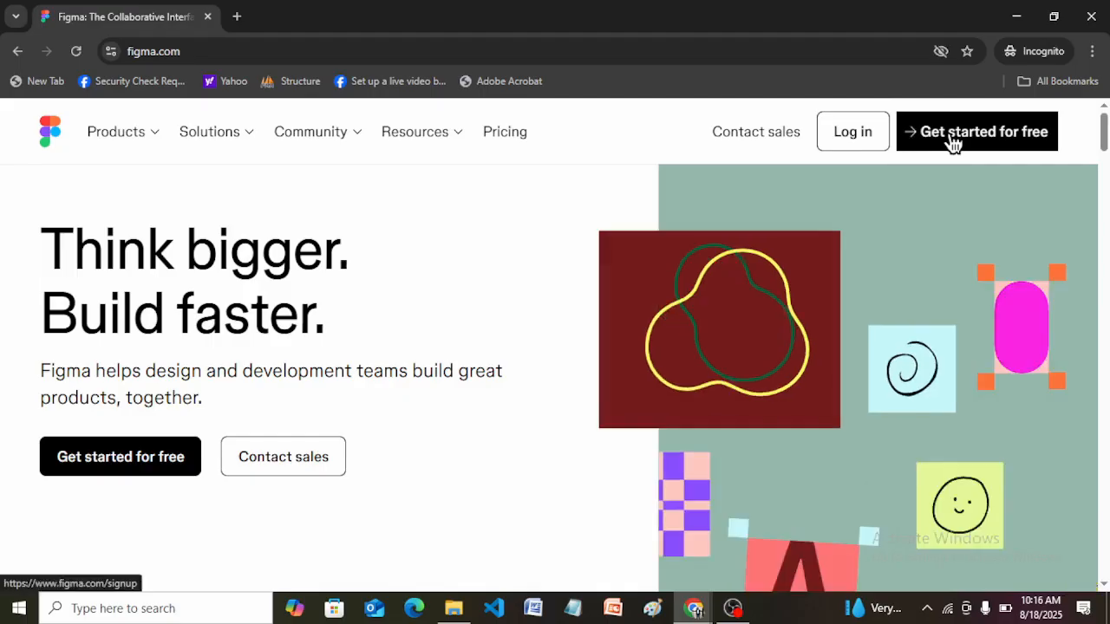
pyautogui.click(954, 142)
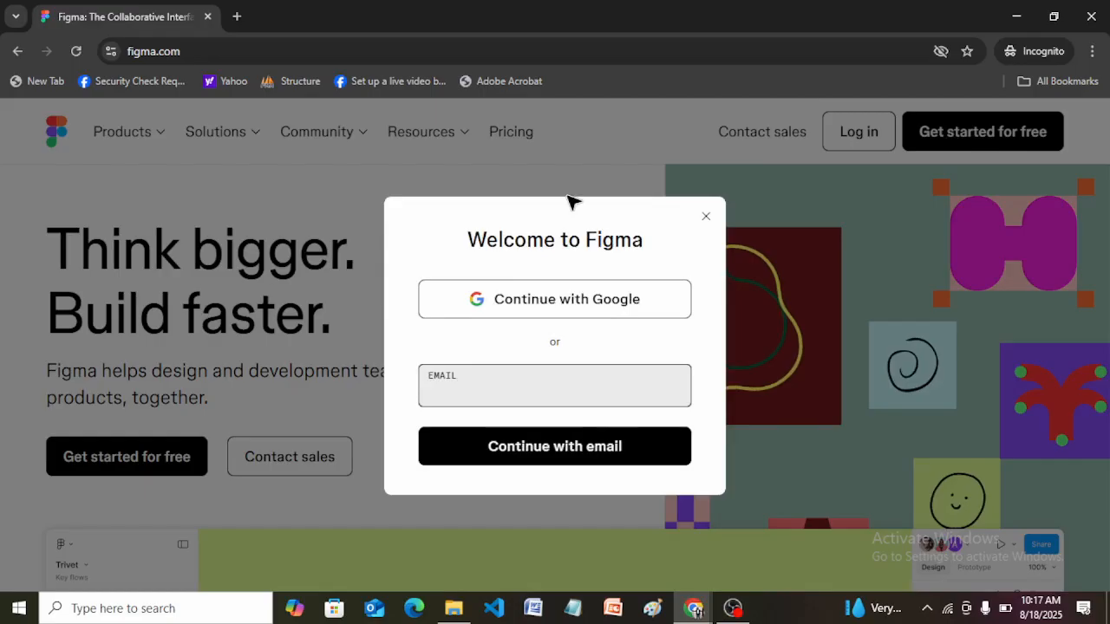
# Enter the account's e-mail address in the welcome dialog and continue with email.
pyautogui.click(452, 391)
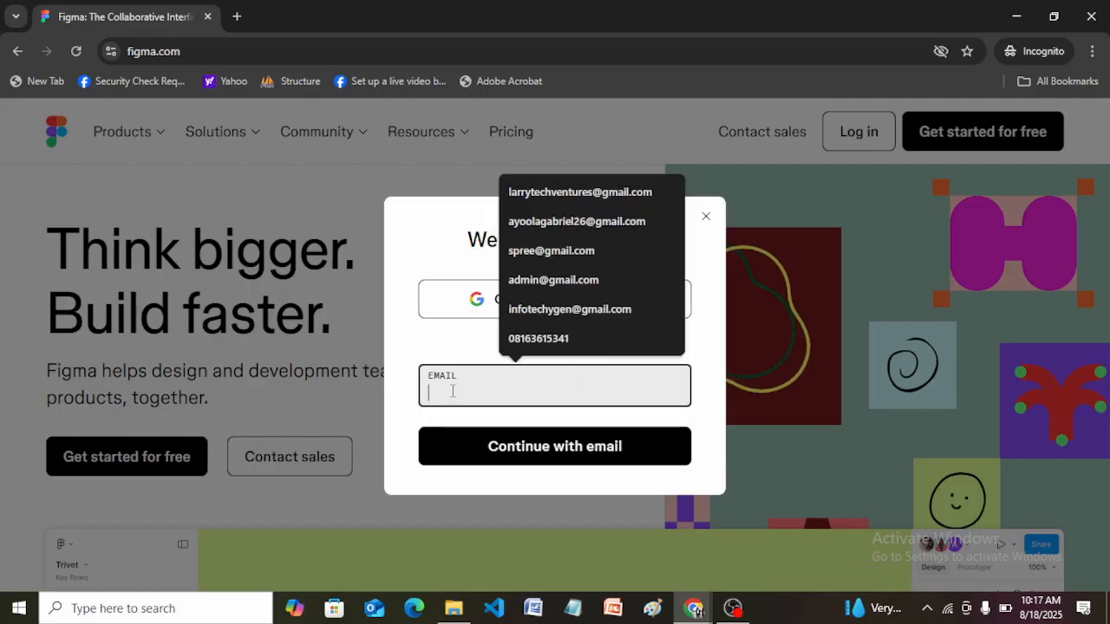
pyautogui.click(417, 343)
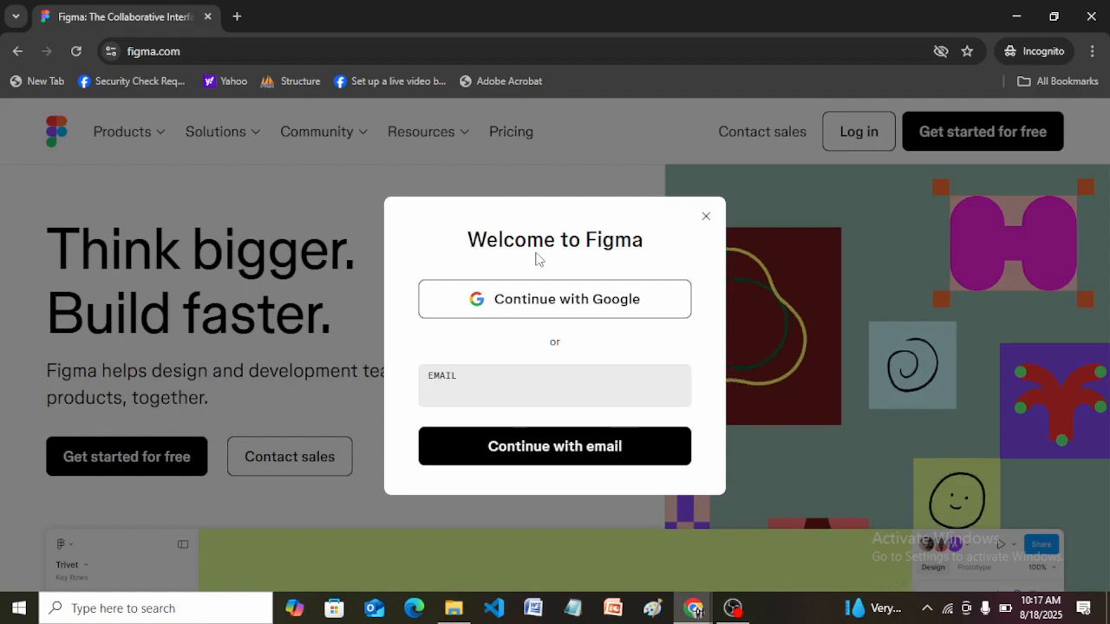
pyautogui.click(458, 389)
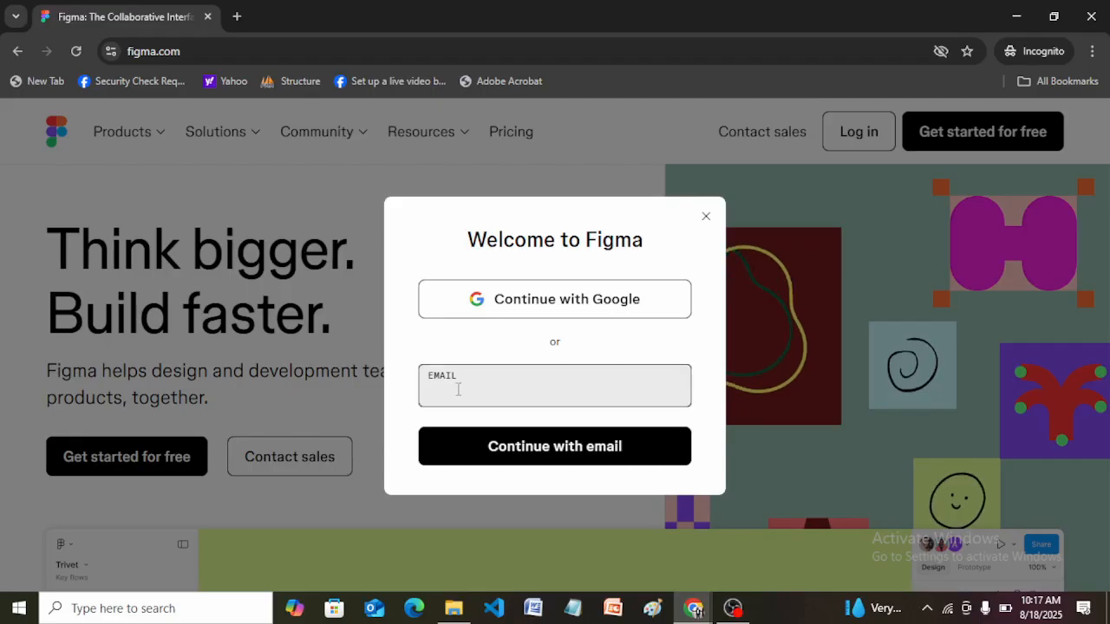
pyautogui.click(458, 389)
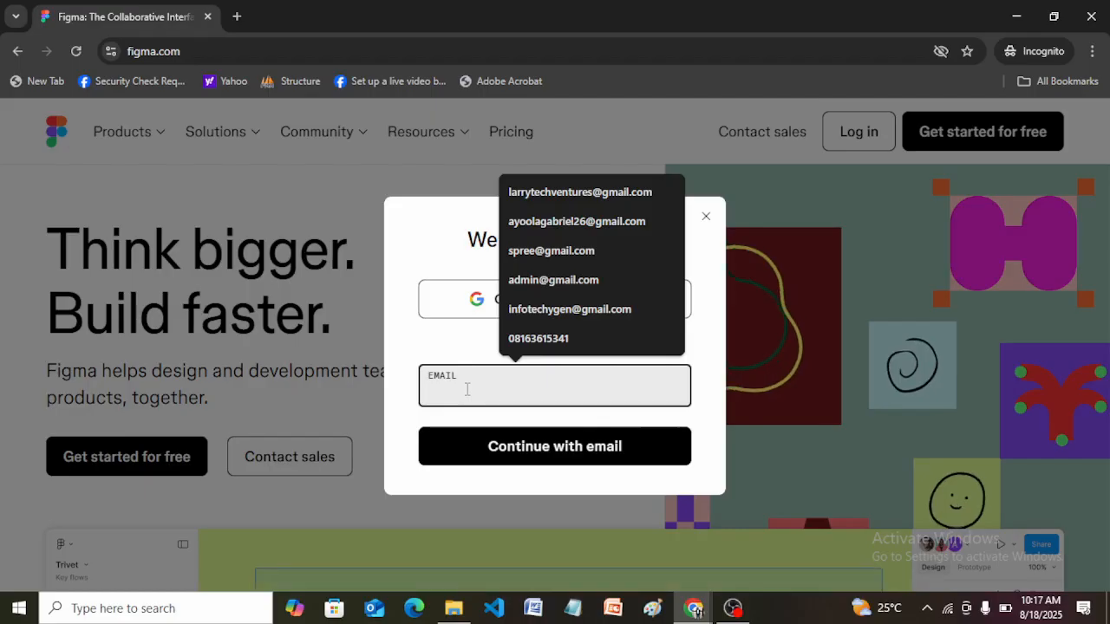
pyautogui.write('n')
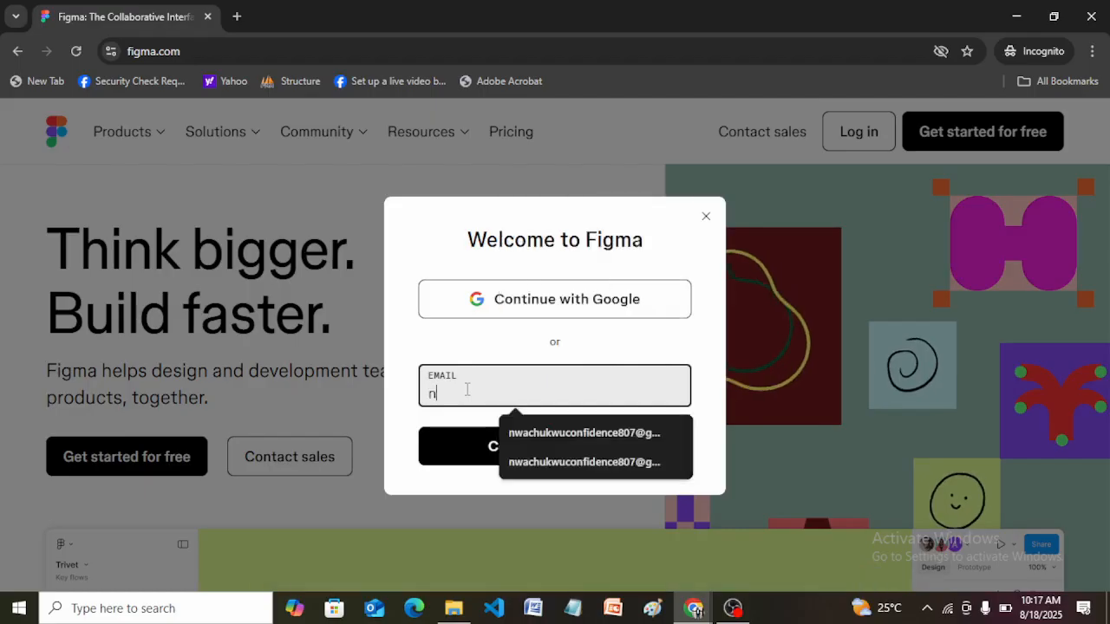
pyautogui.click(556, 444)
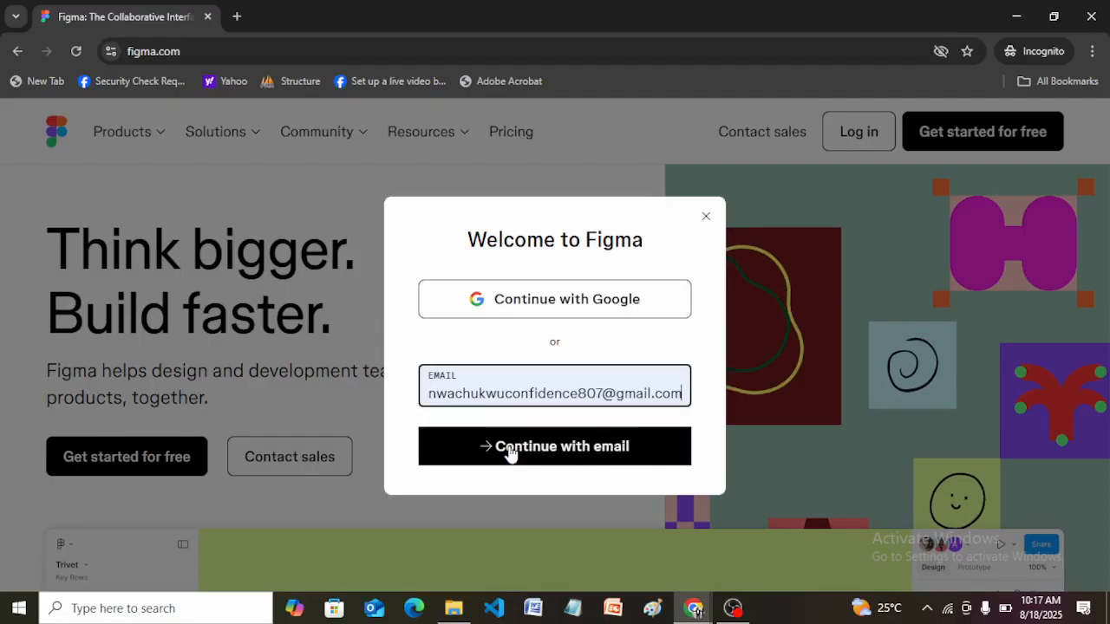
pyautogui.click(511, 451)
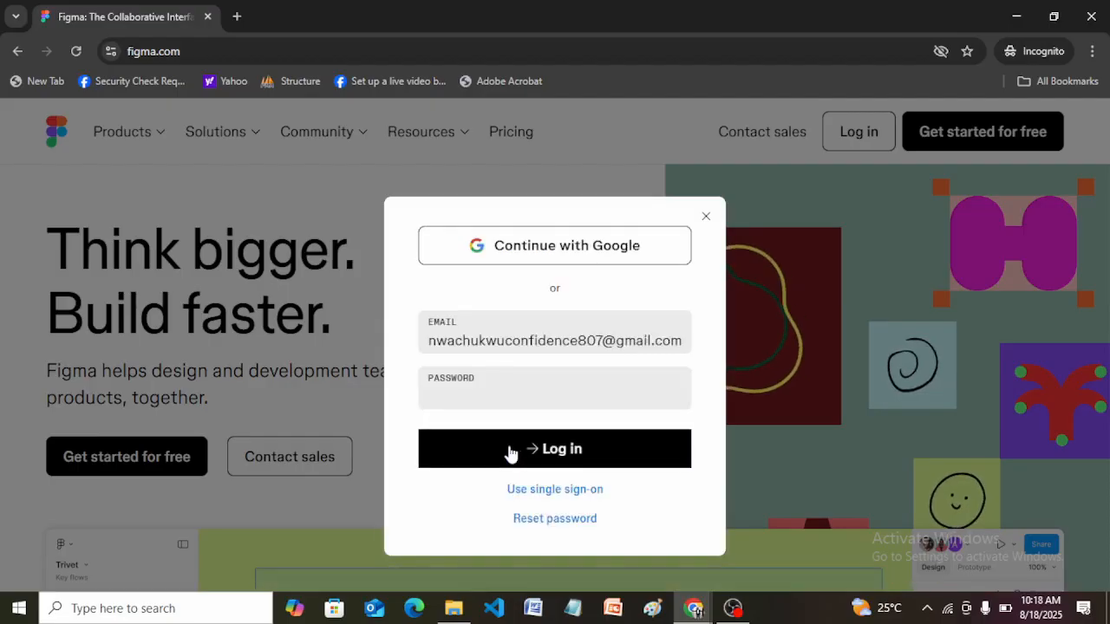
# Enter the account password and log in.
pyautogui.click(477, 389)
pyautogui.click(477, 389)
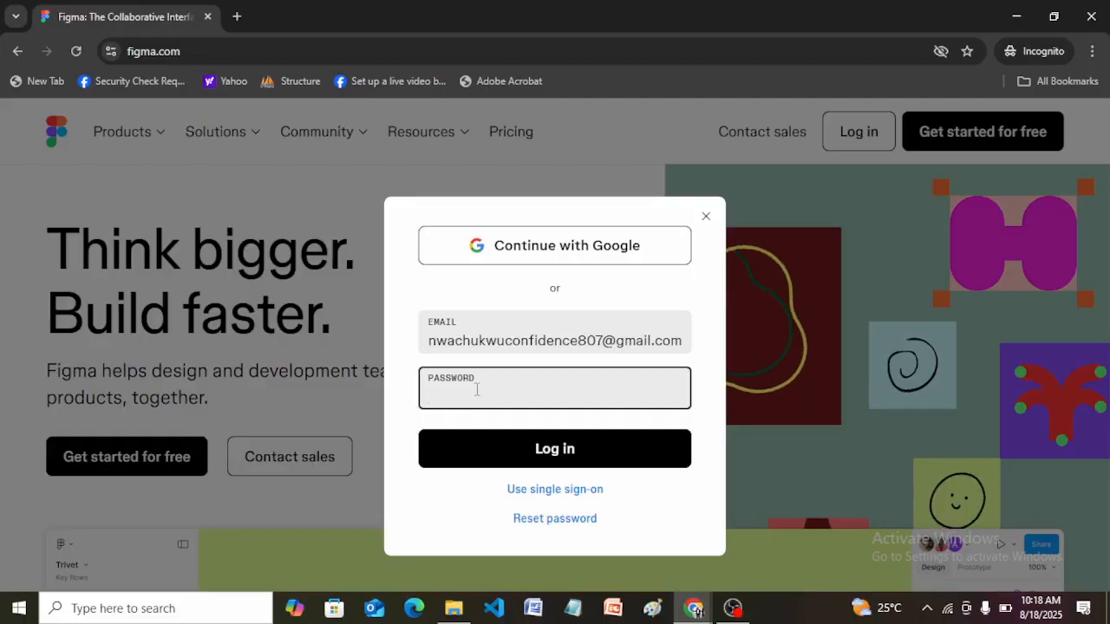
pyautogui.write('•••')
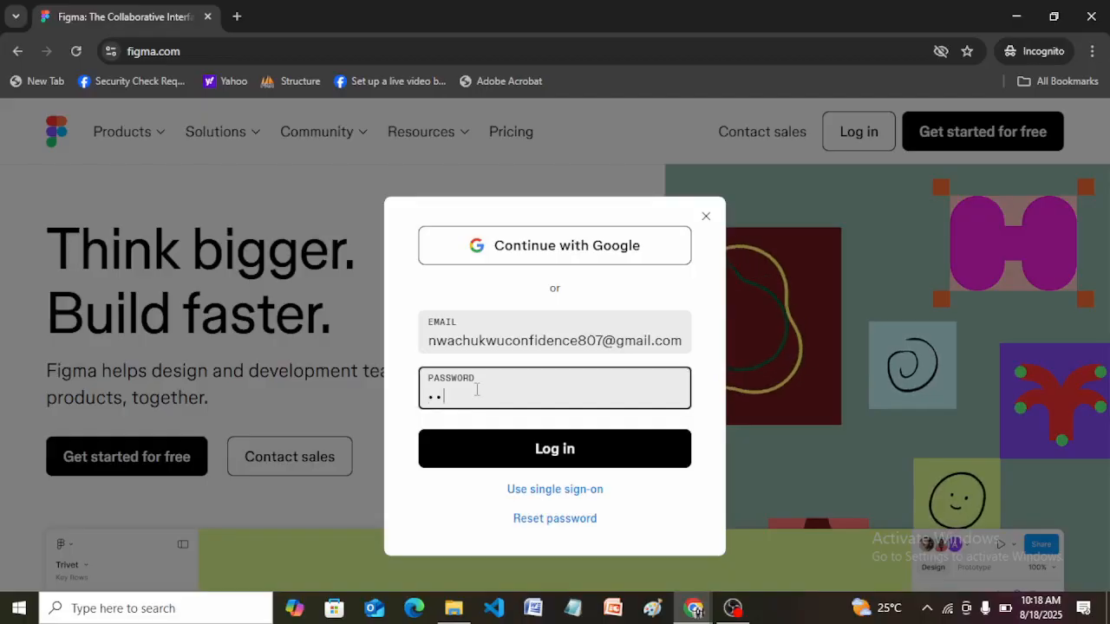
pyautogui.write('•••••')
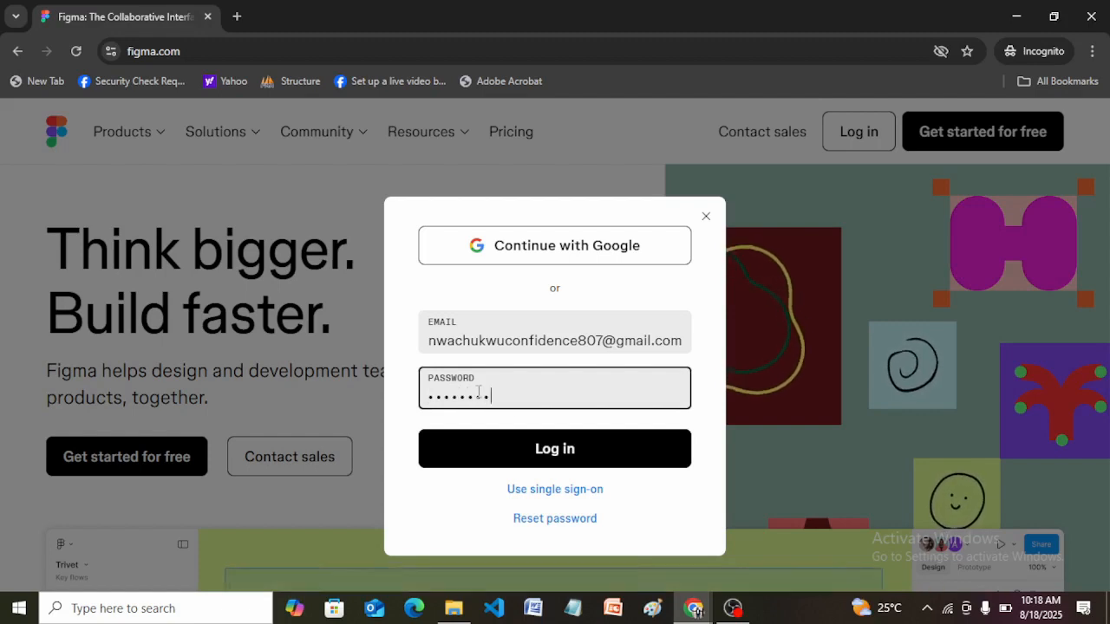
pyautogui.click(559, 463)
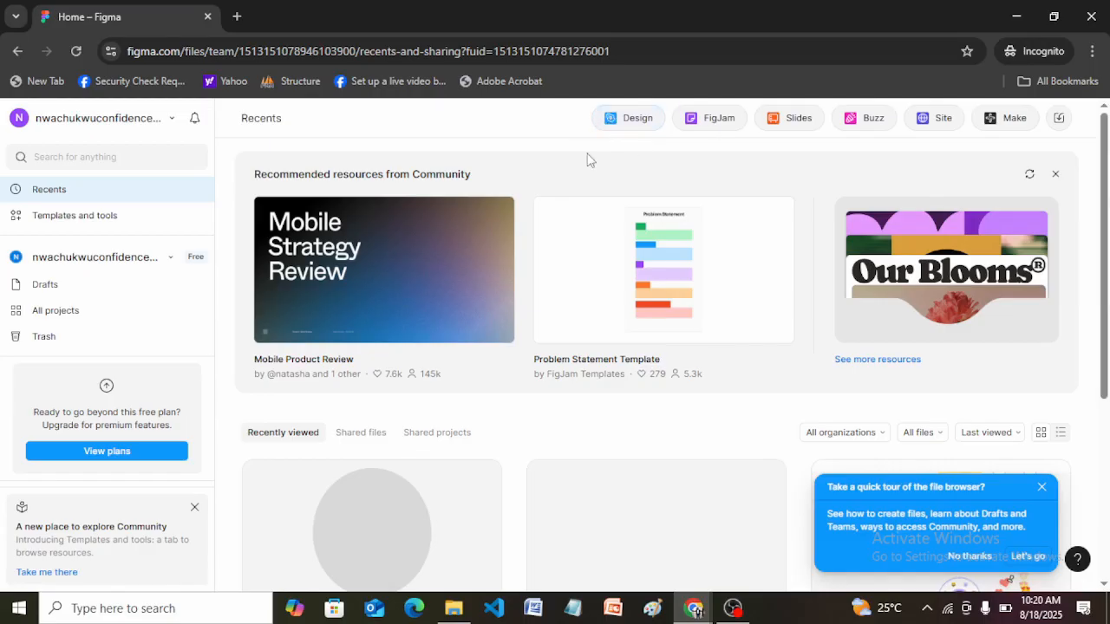
# Create a new design file, go through the introductory tips to the end and dismiss the Figma Make promotion.
pyautogui.click(630, 124)
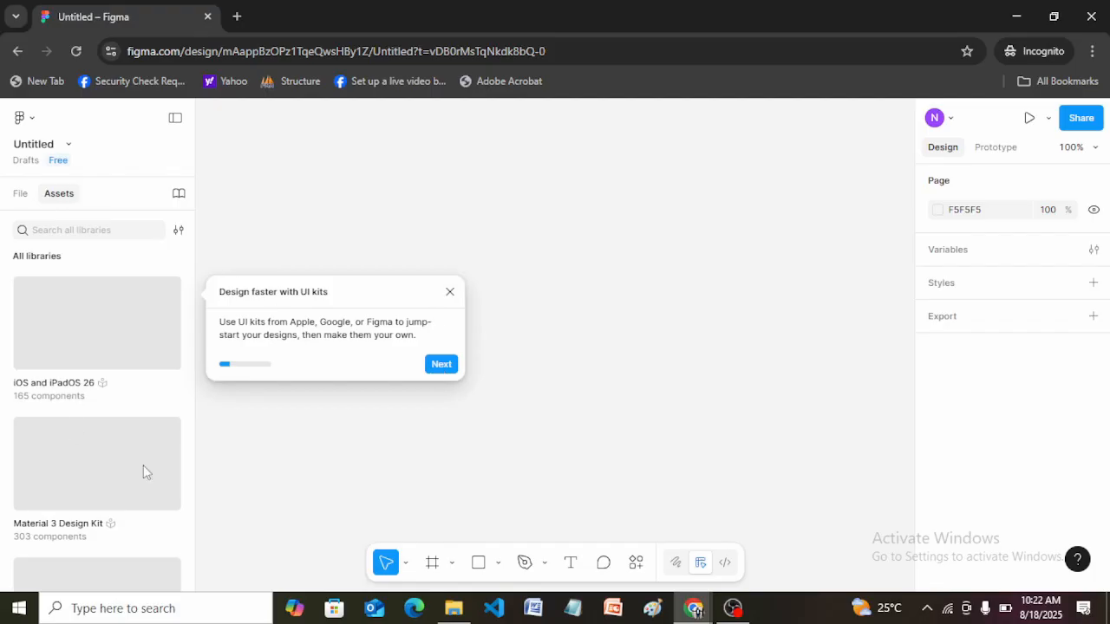
pyautogui.click(435, 364)
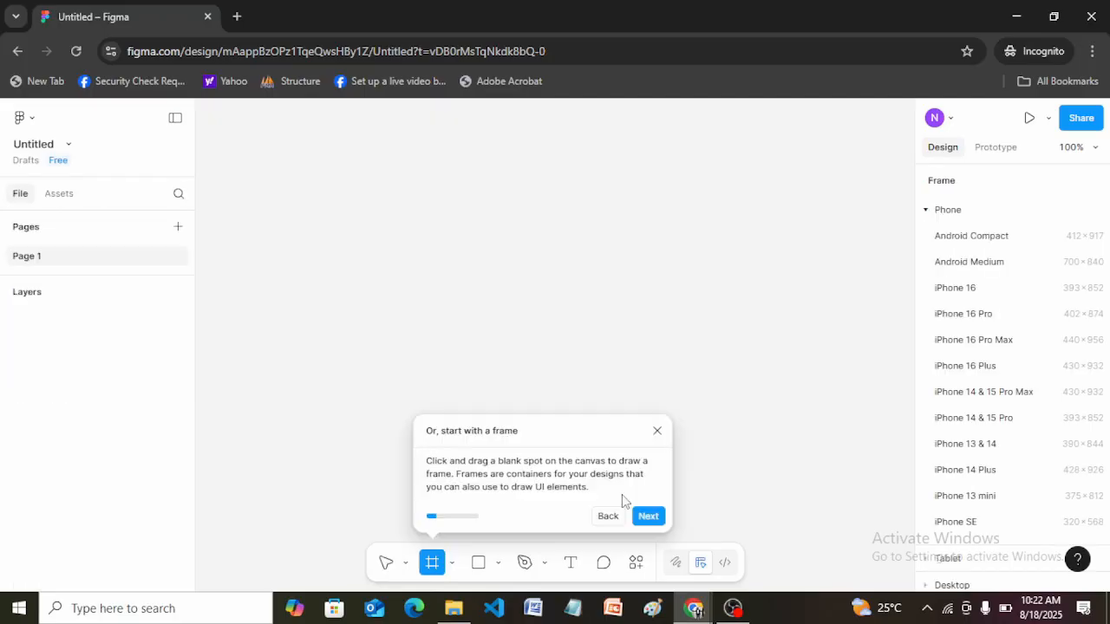
pyautogui.click(648, 517)
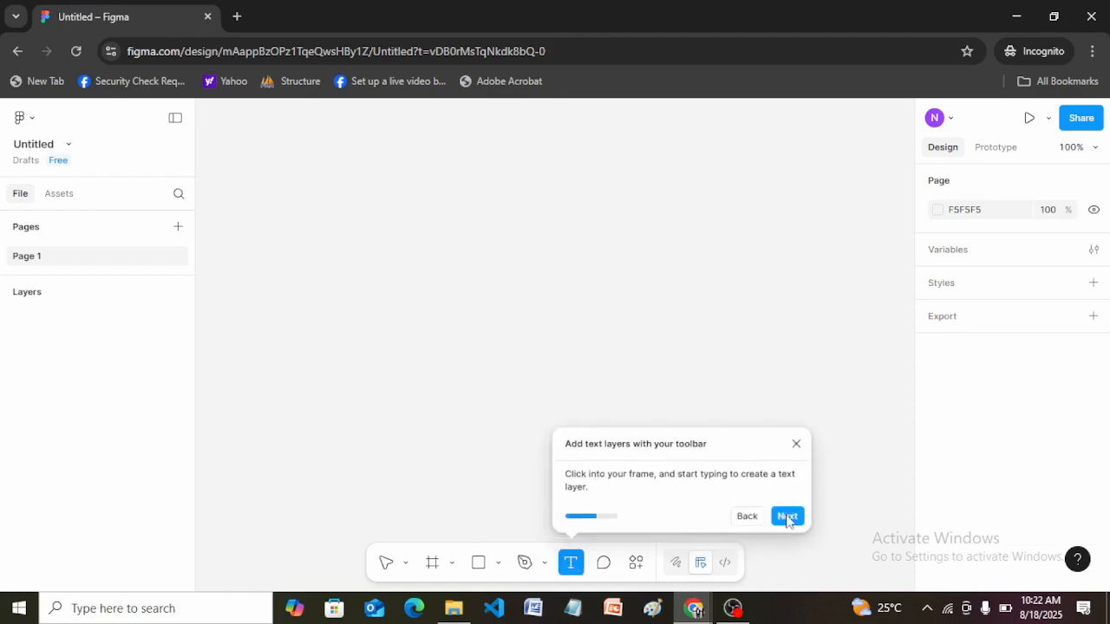
pyautogui.click(787, 516)
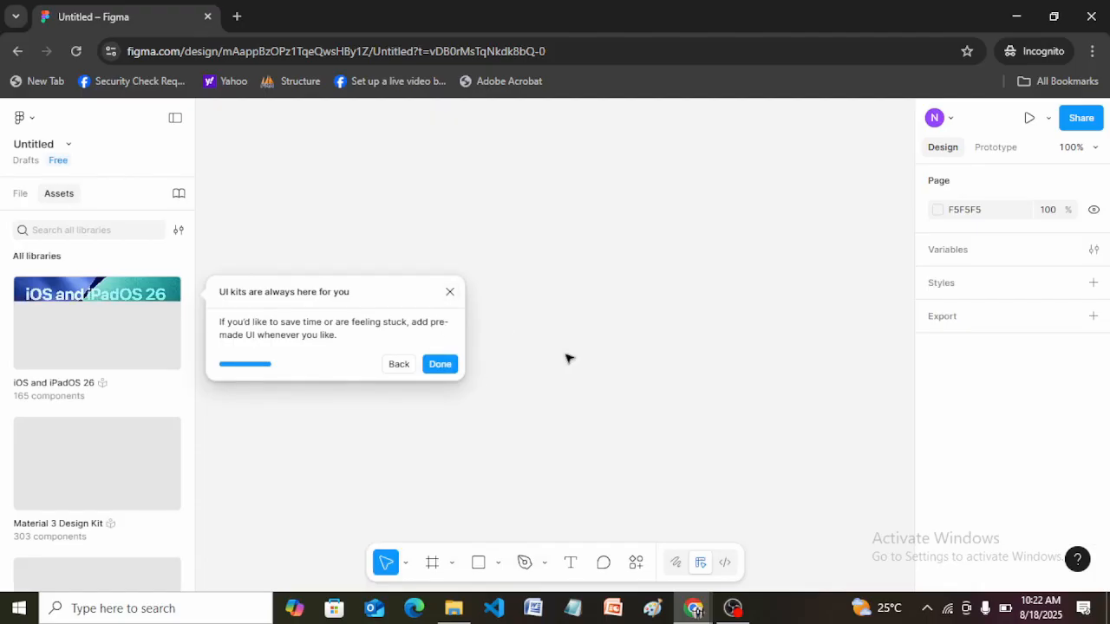
pyautogui.click(437, 365)
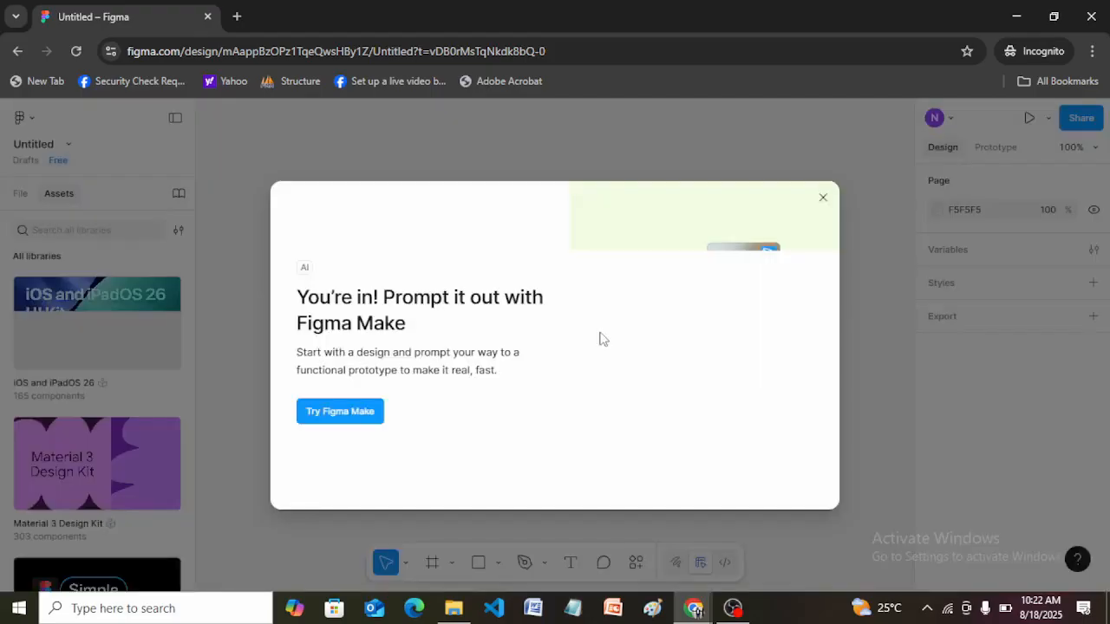
pyautogui.click(823, 199)
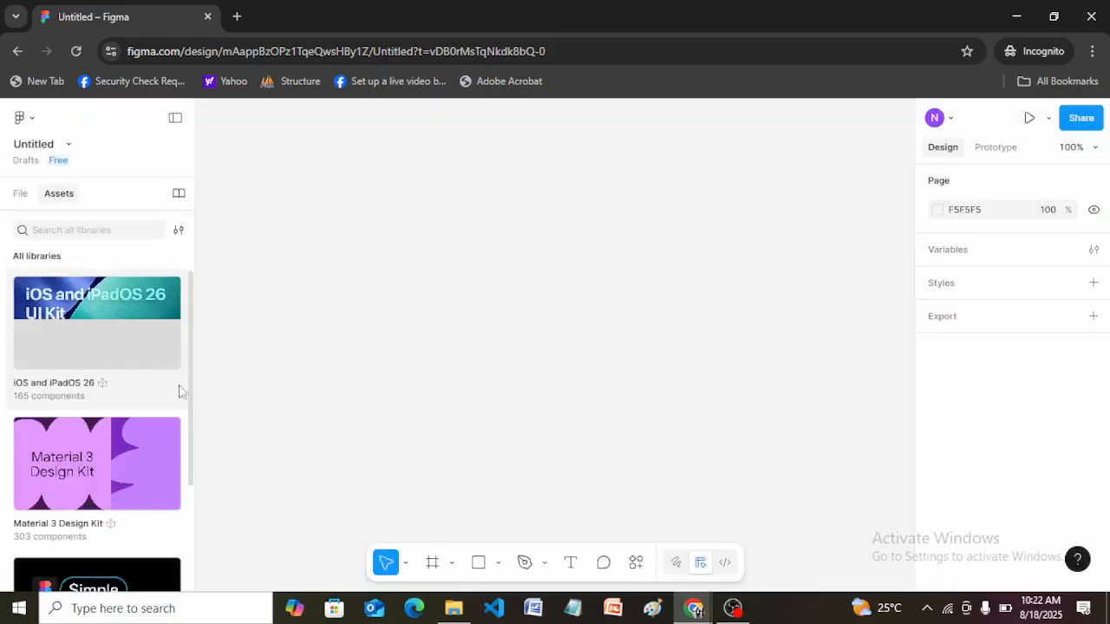
# Show the file's pages and layers, and rename the untitled file as My Design Lesson.
pyautogui.click(20, 195)
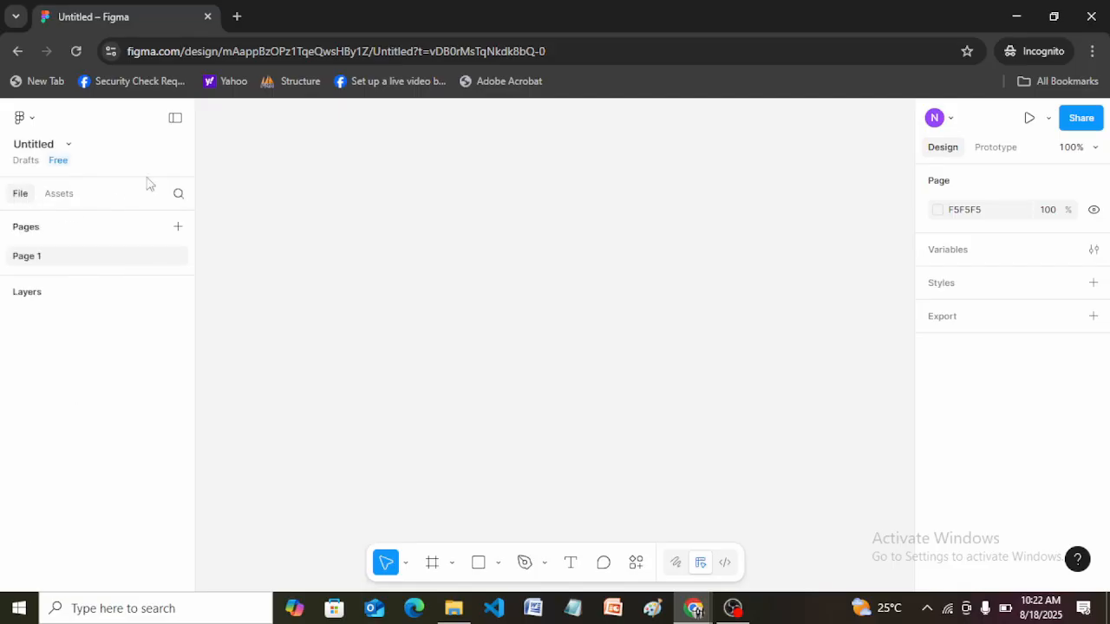
pyautogui.click(33, 152)
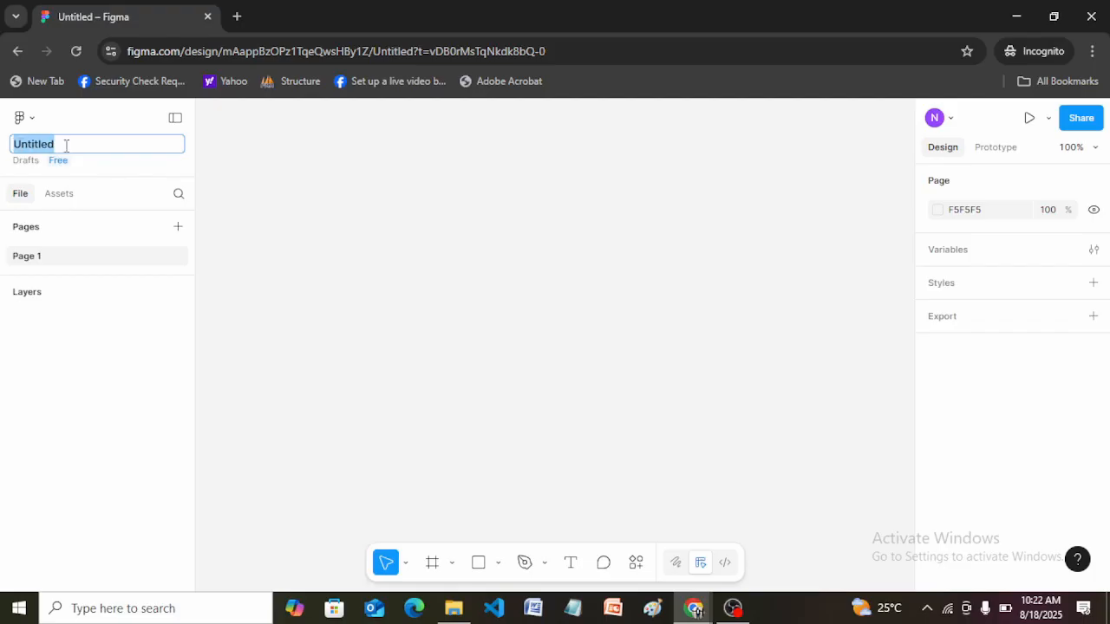
pyautogui.press('BackSpace')
pyautogui.write('My ')
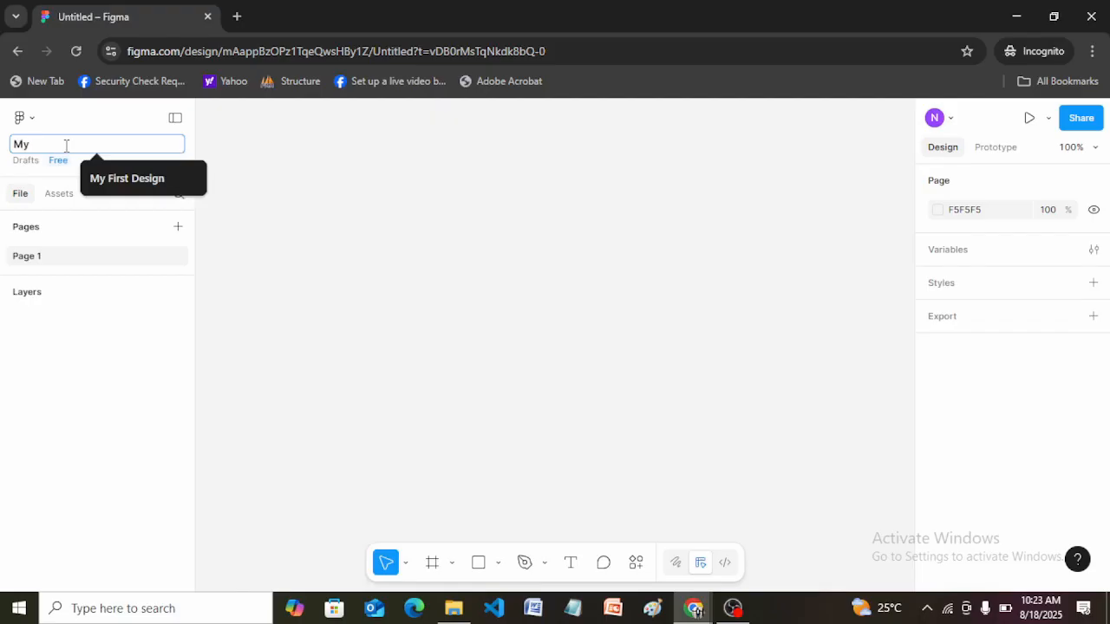
pyautogui.write('Design Lesson')
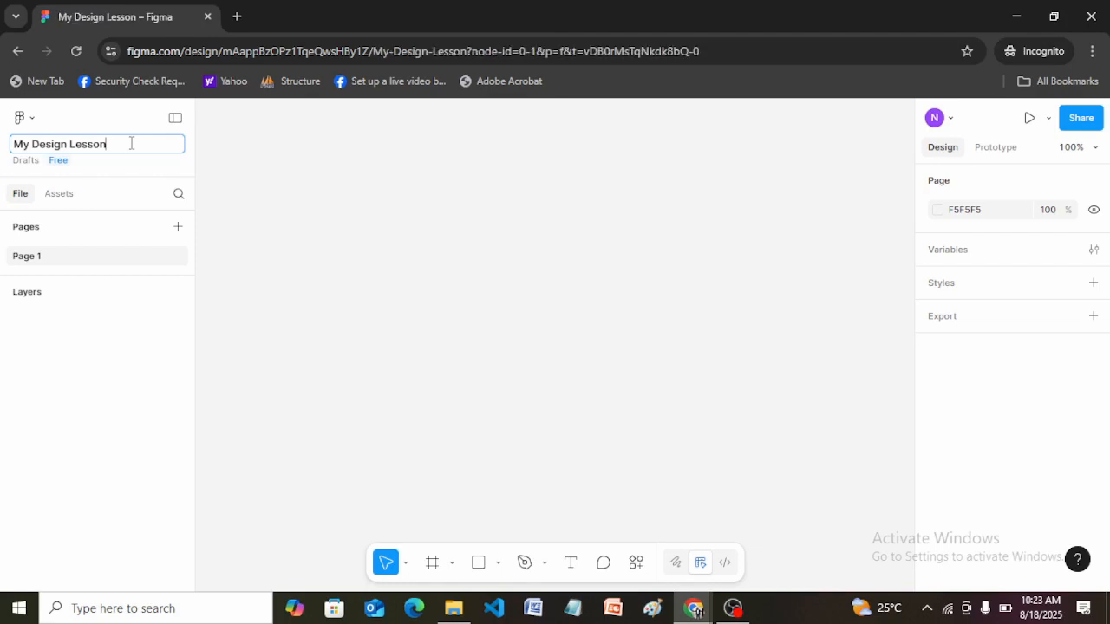
pyautogui.click(268, 171)
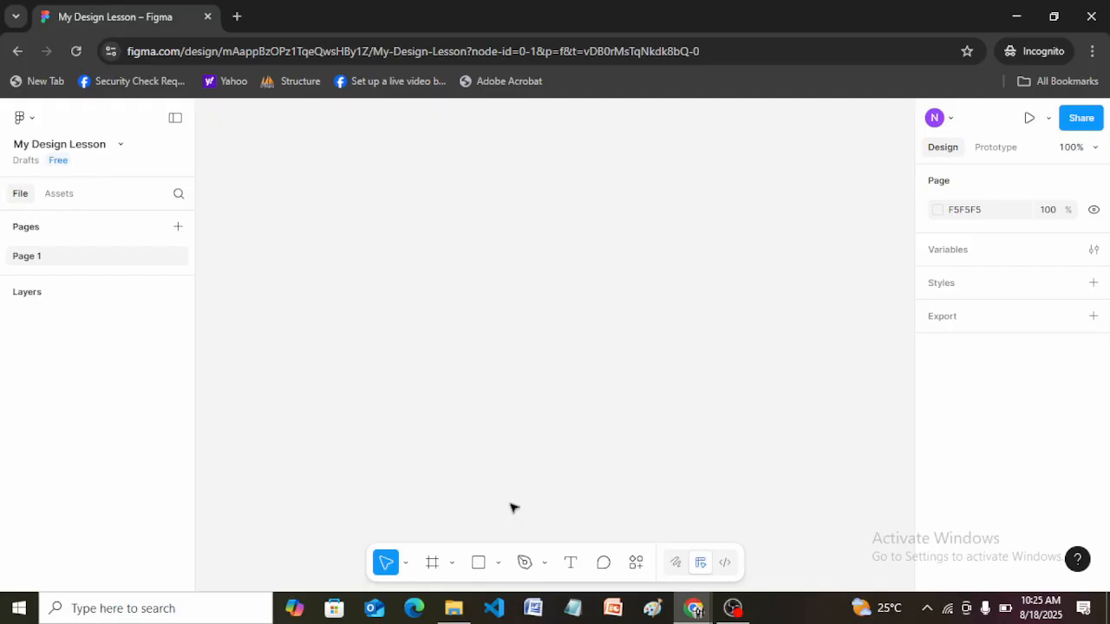
pyautogui.click(500, 563)
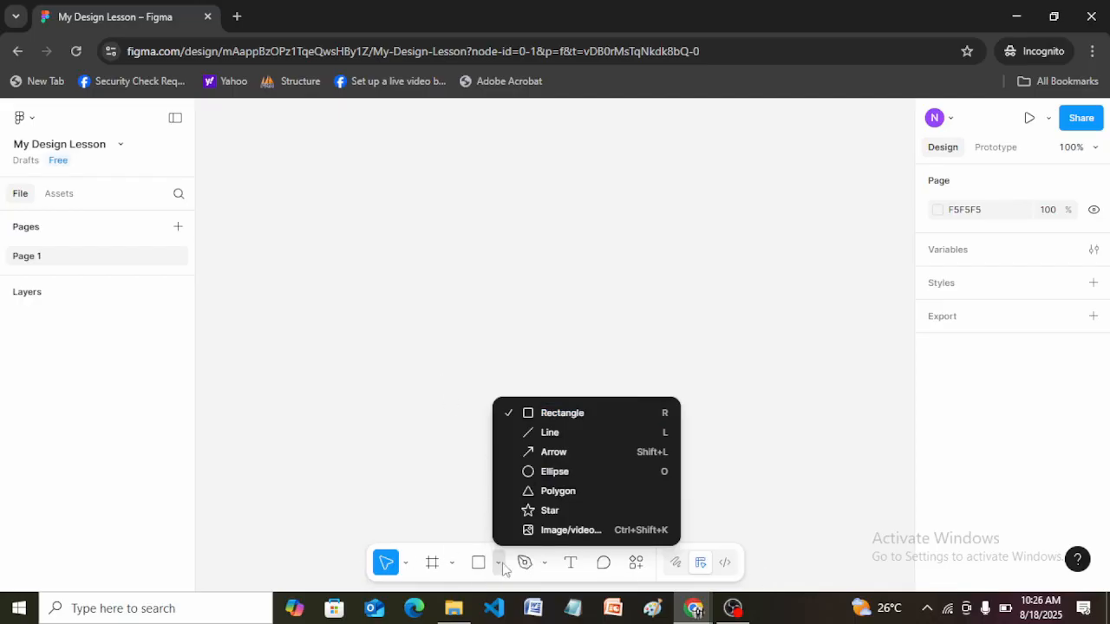
pyautogui.click(476, 489)
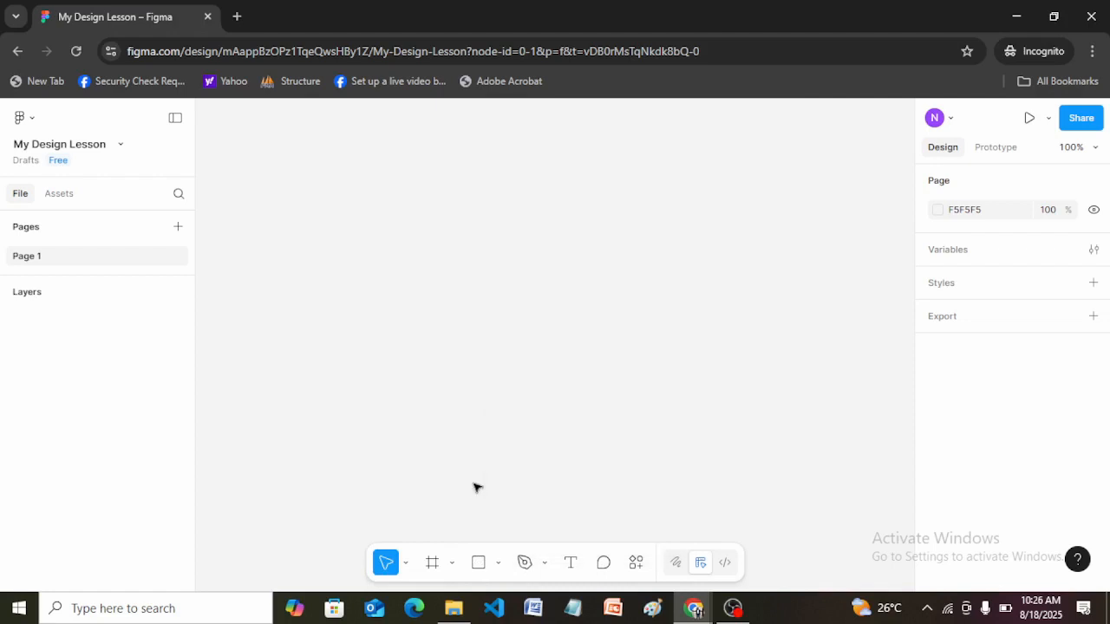
pyautogui.click(497, 563)
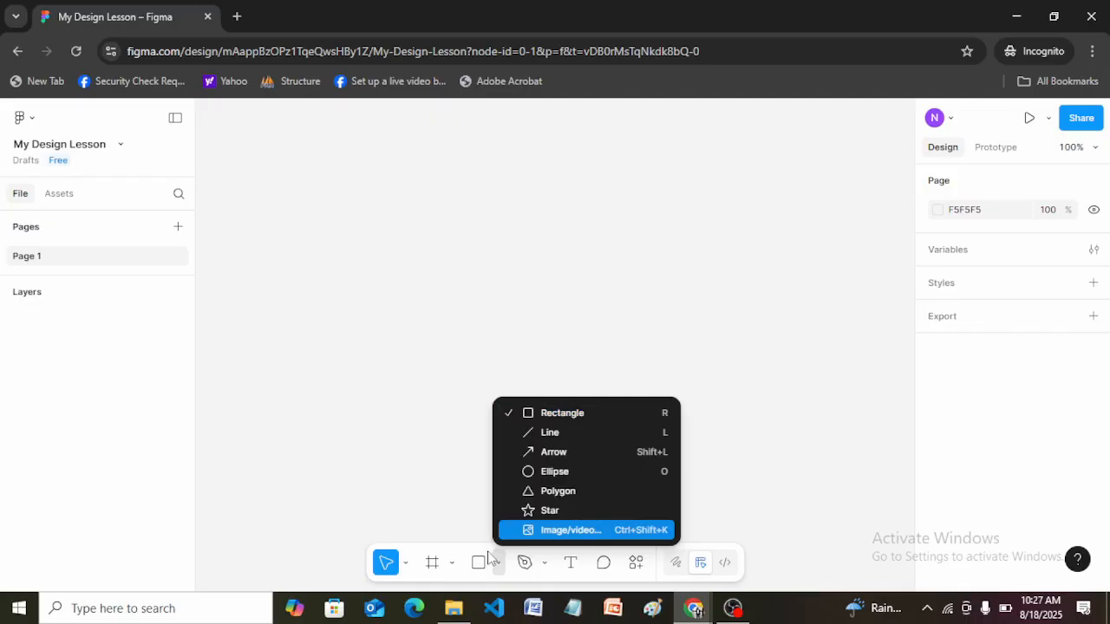
pyautogui.click(446, 475)
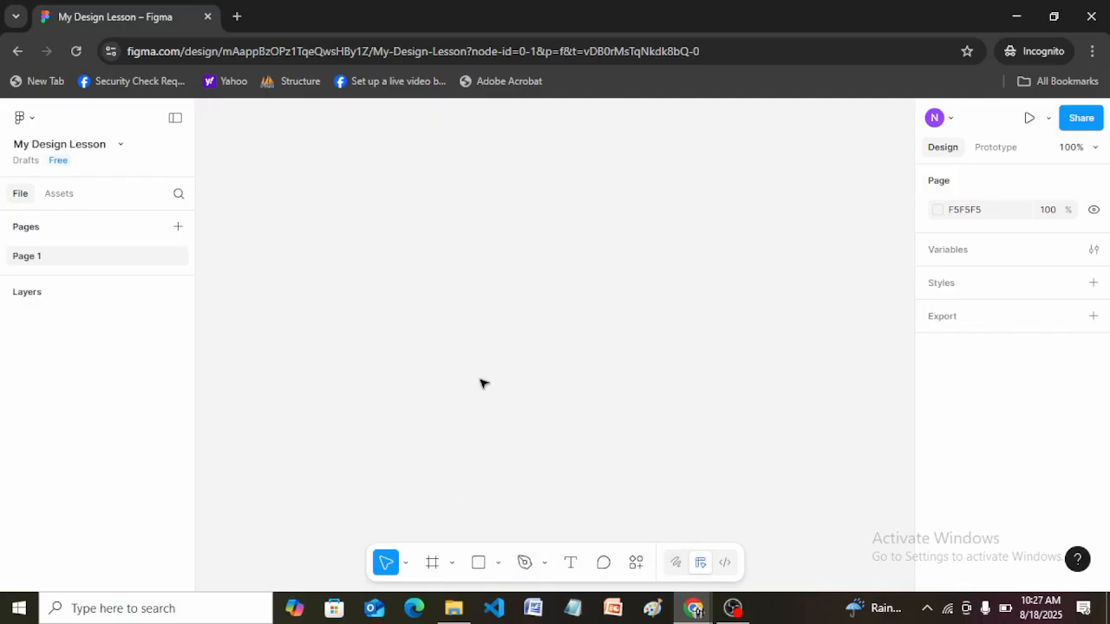
# Draw a rectangle about 201 × 68 near the middle of the canvas and dismiss the layer-scrolling and label tips.
pyautogui.press('r')
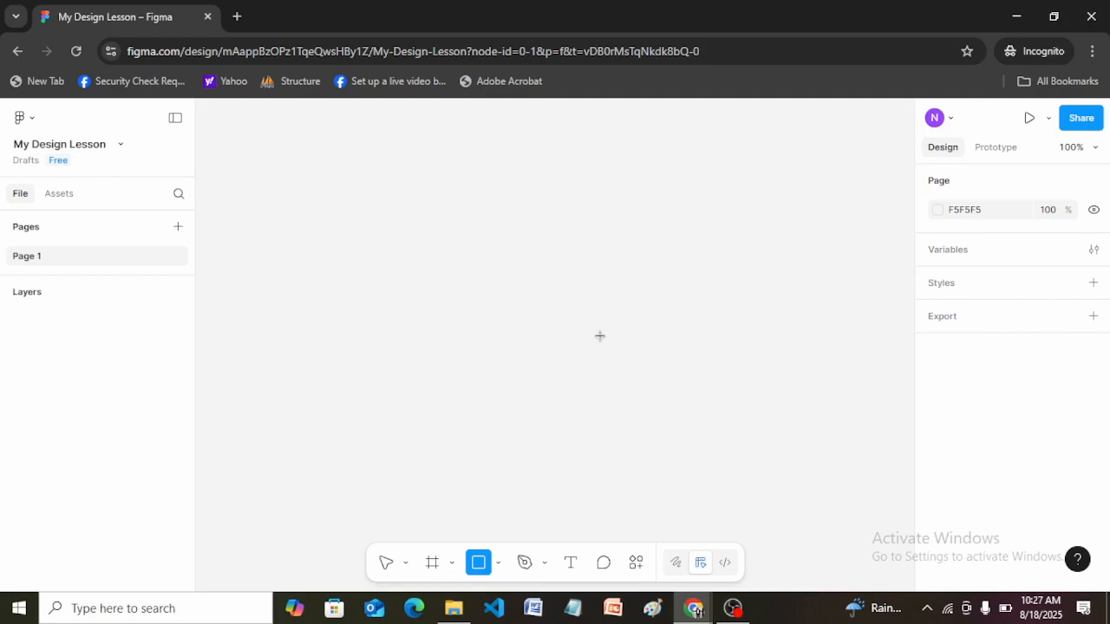
pyautogui.moveTo(442, 283); pyautogui.dragTo(606, 337)
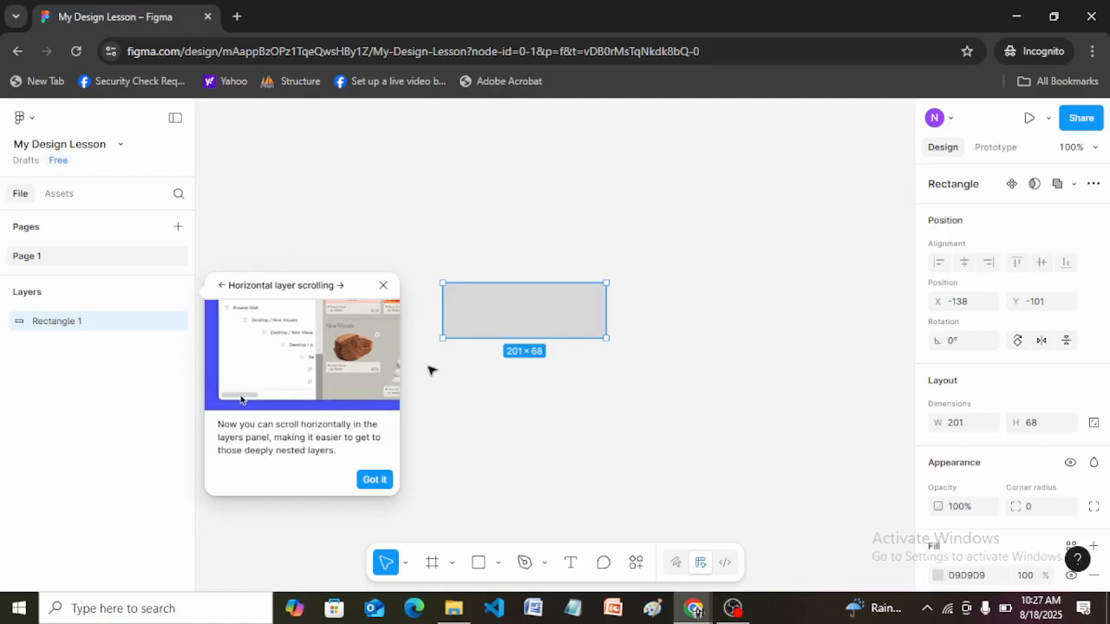
pyautogui.click(375, 480)
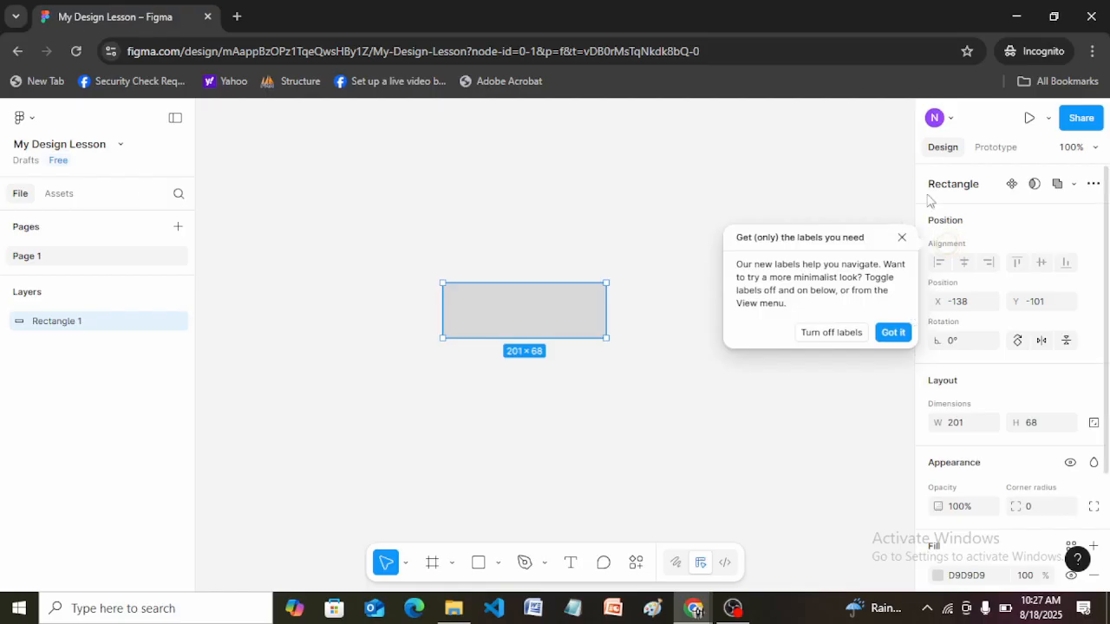
pyautogui.click(893, 333)
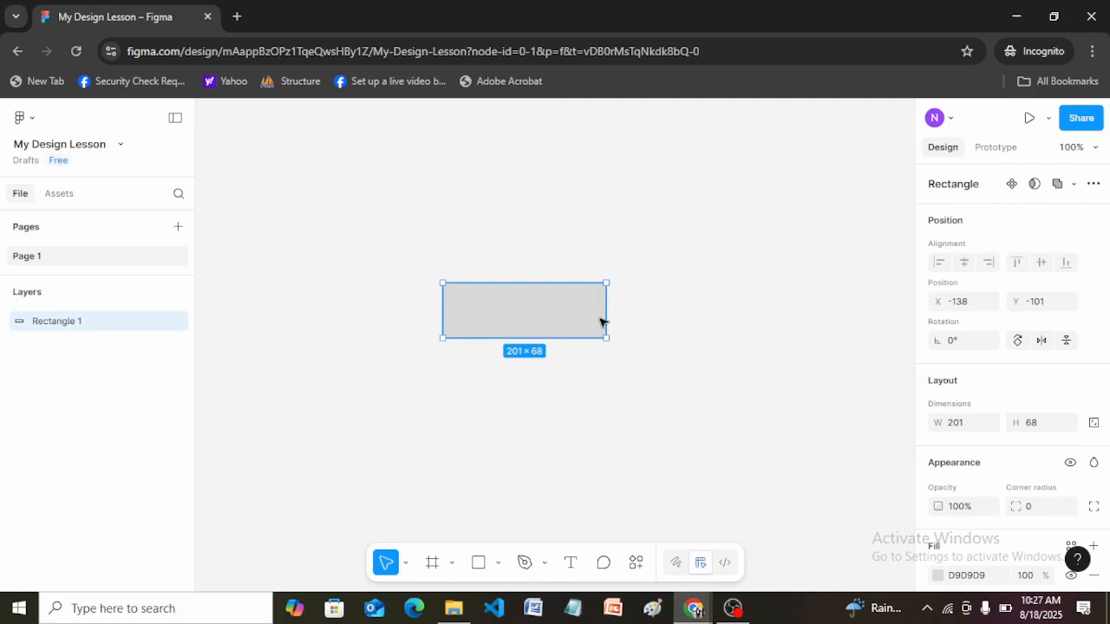
# Deselect the rectangle and draw an ellipse about 108 × 116 to the right of it.
pyautogui.click(450, 391)
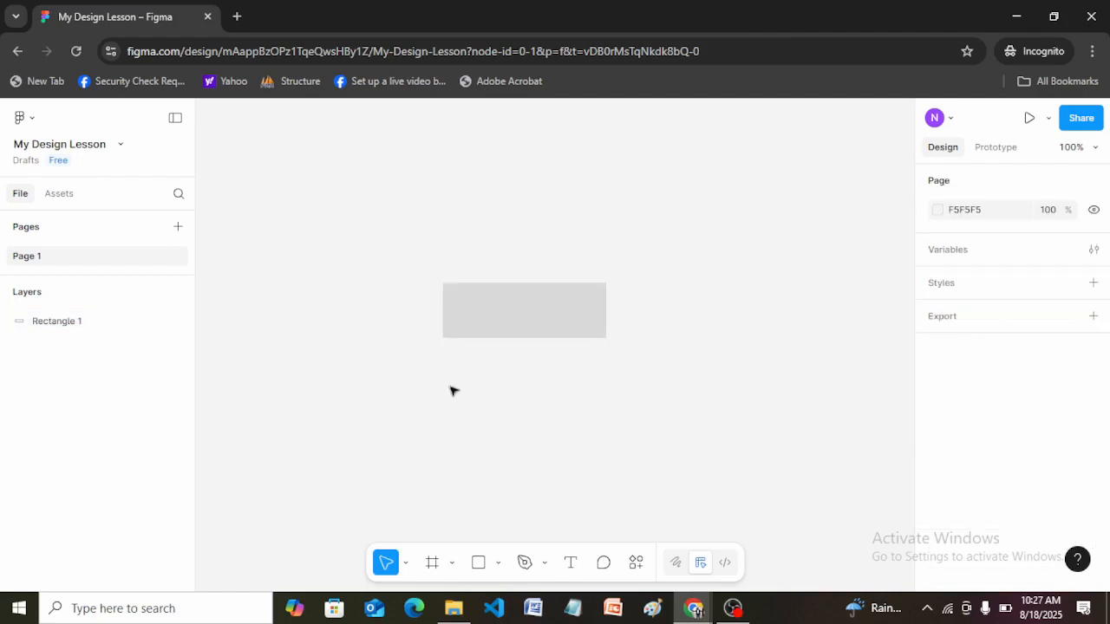
pyautogui.press('o')
pyautogui.moveTo(670, 237); pyautogui.dragTo(760, 332)
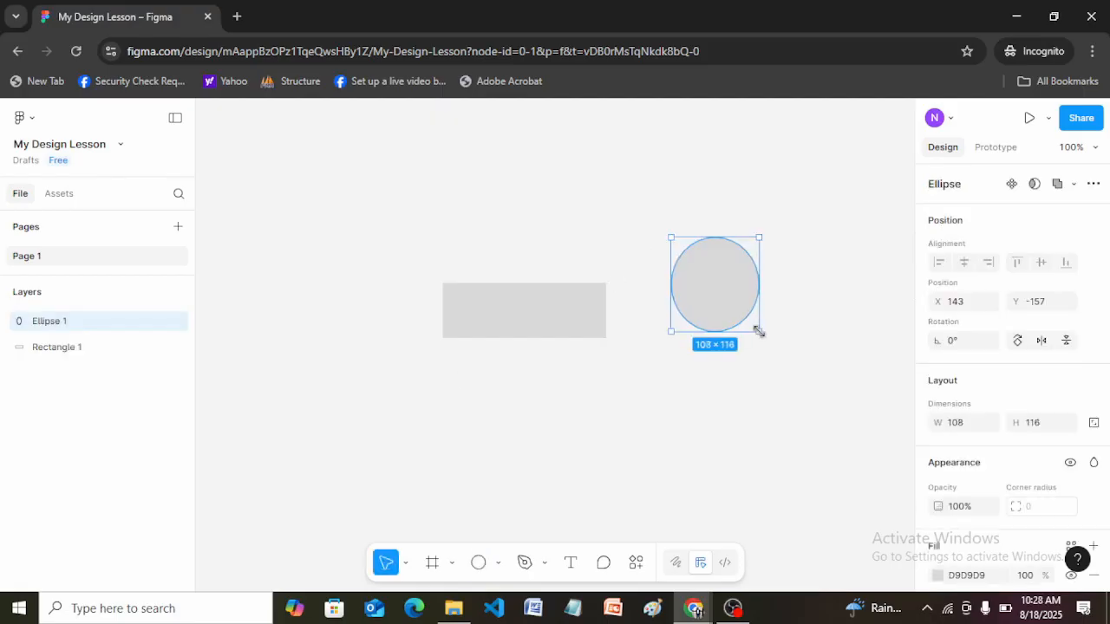
# Examine the available pen, move and shape tools and the shortcut listed for each.
pyautogui.click(547, 564)
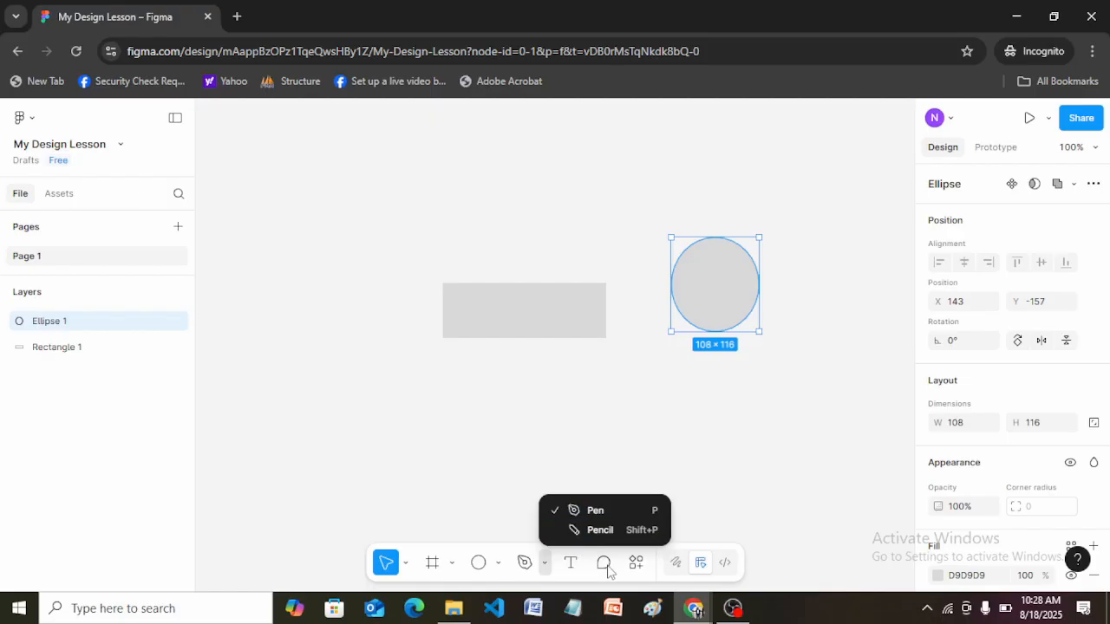
pyautogui.click(743, 522)
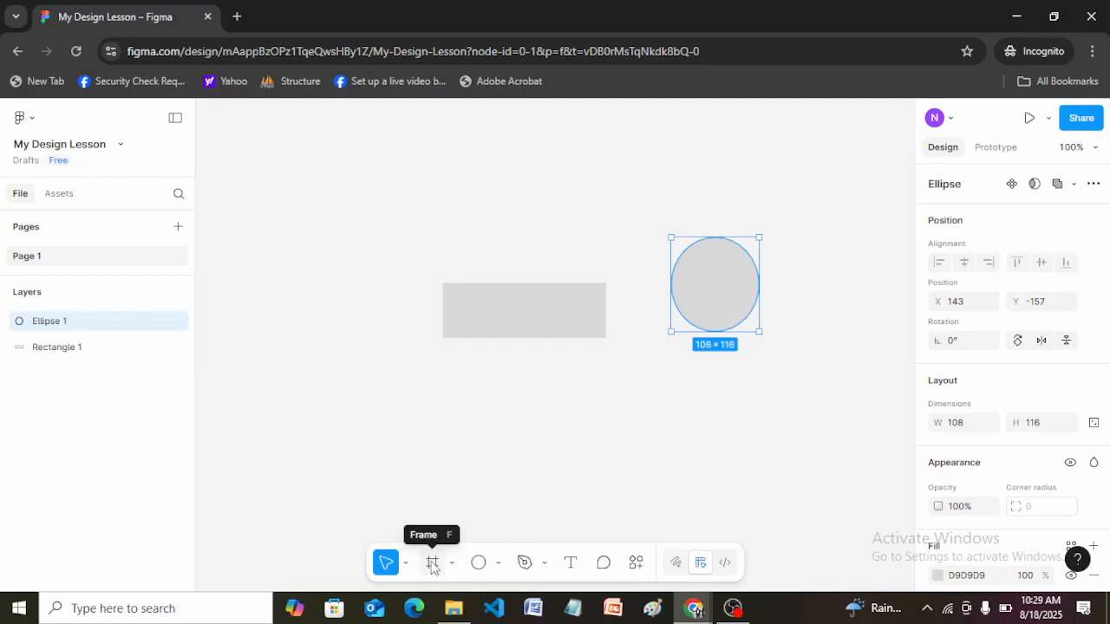
pyautogui.click(378, 423)
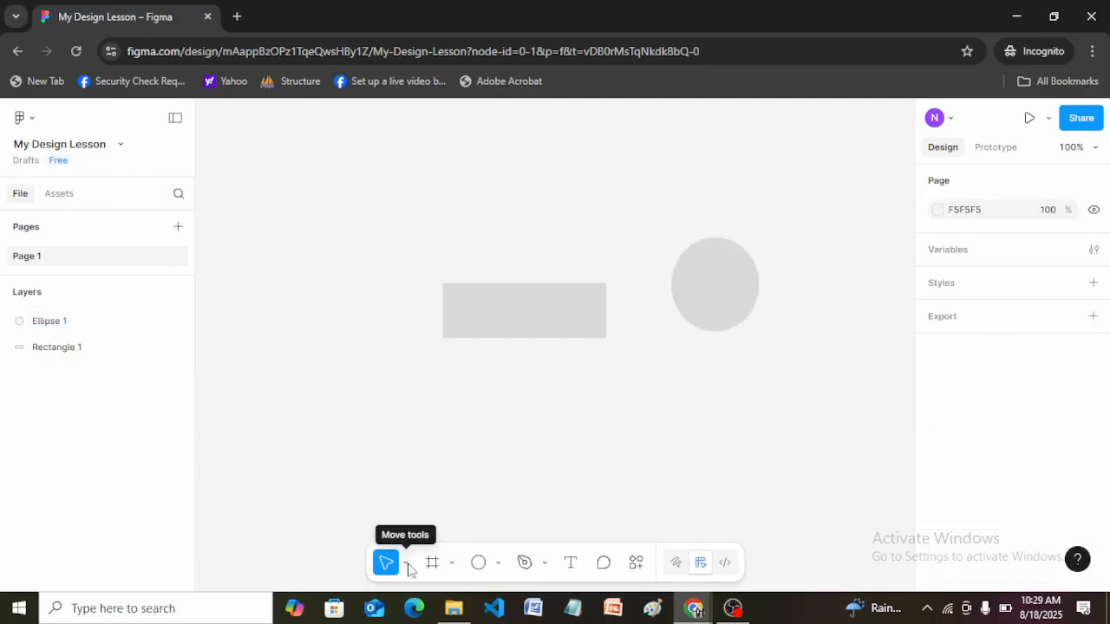
pyautogui.click(406, 565)
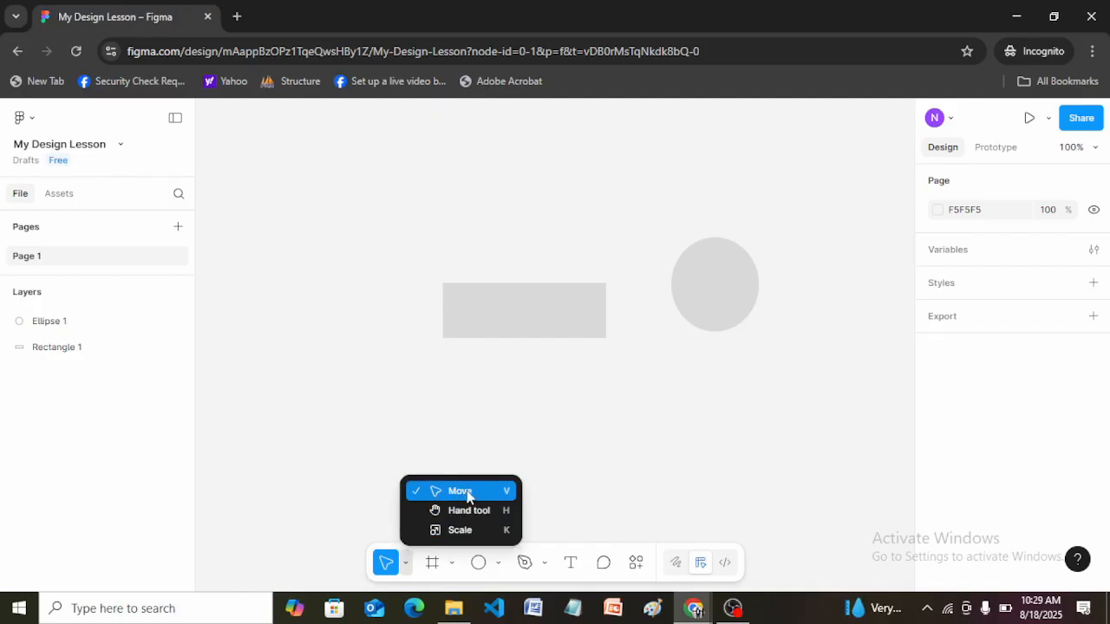
pyautogui.click(431, 447)
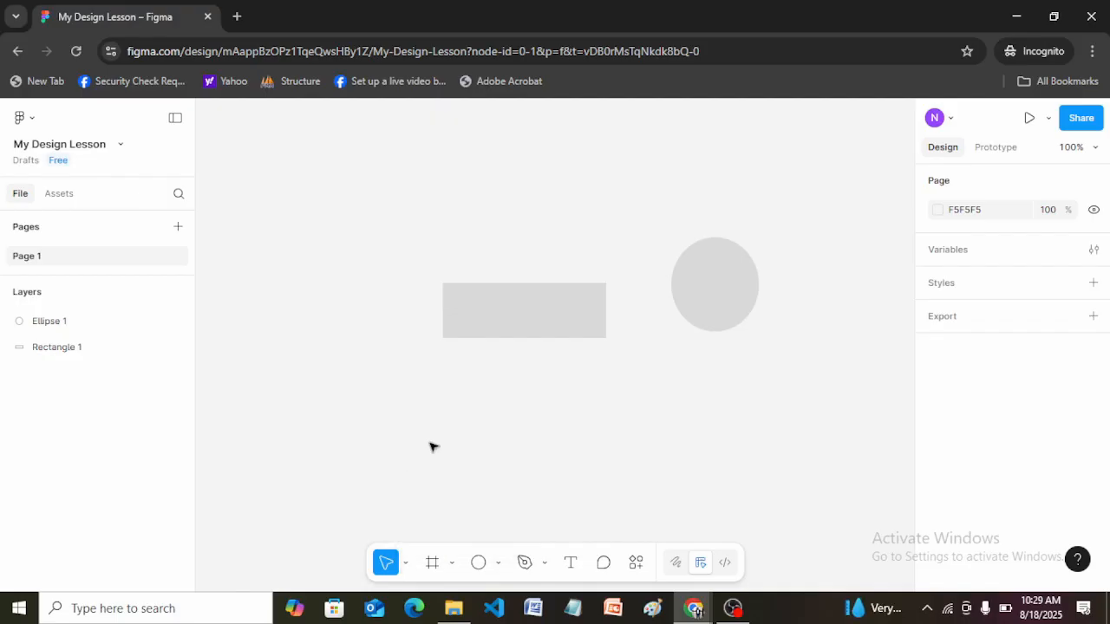
pyautogui.click(406, 564)
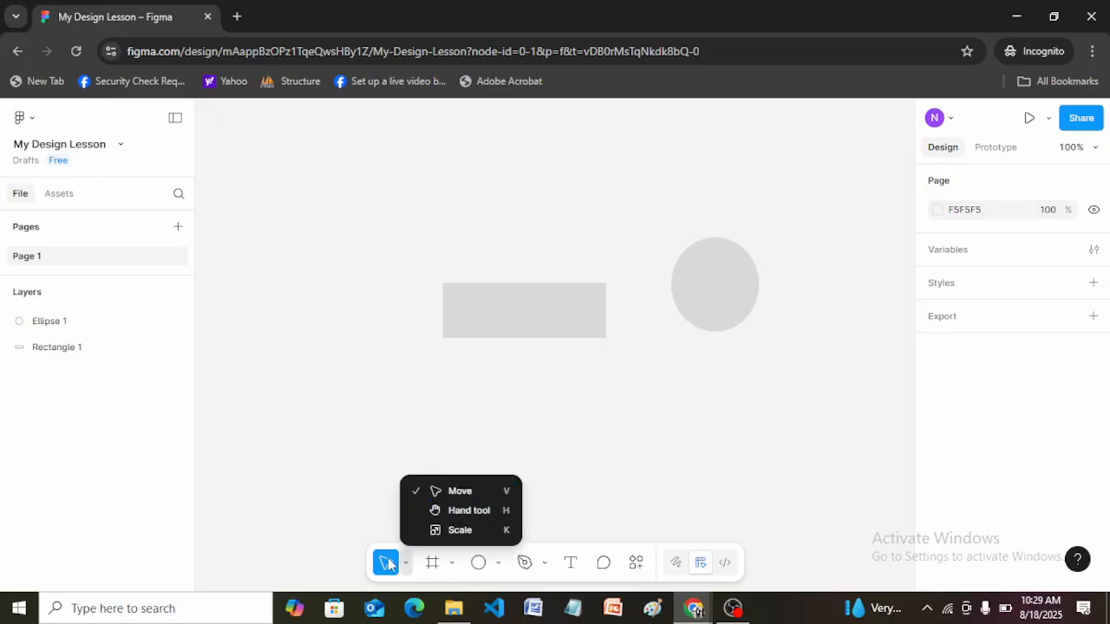
pyautogui.click(359, 478)
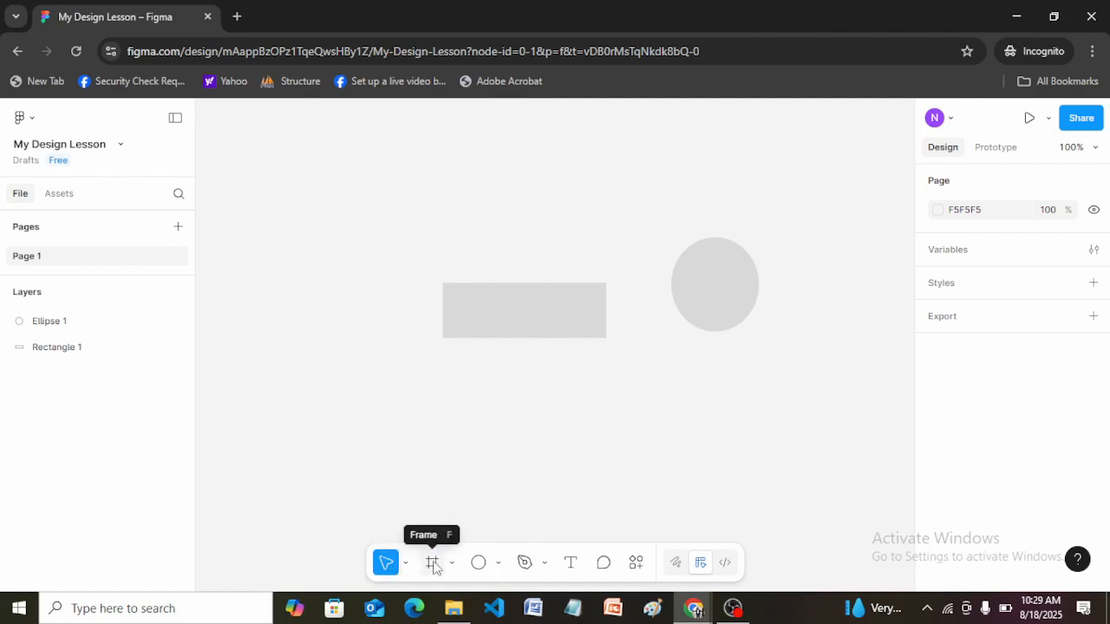
pyautogui.click(499, 564)
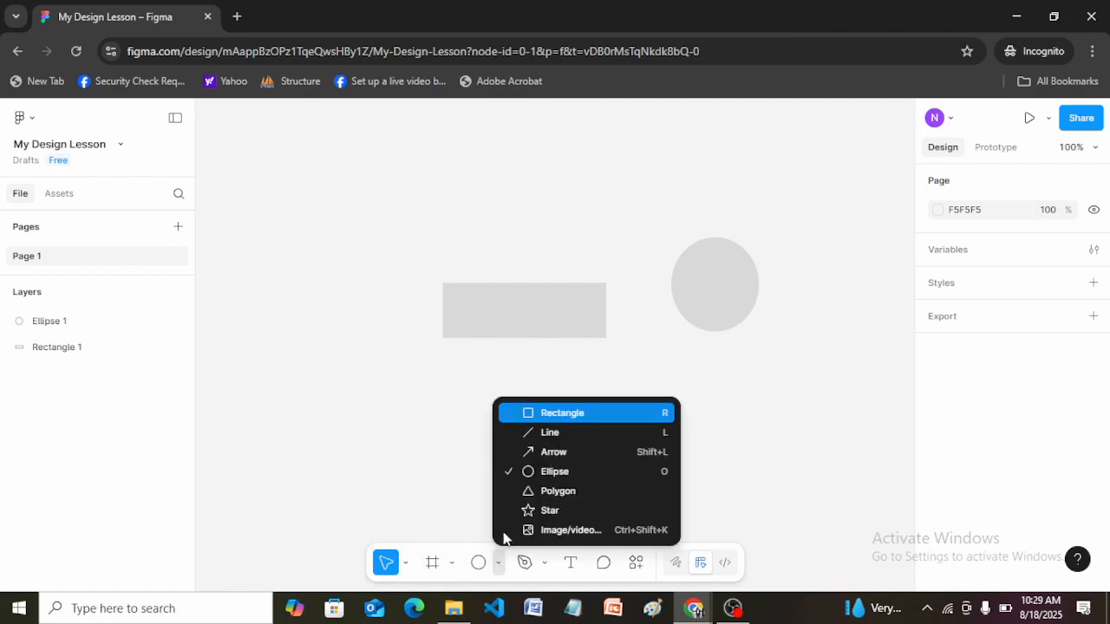
pyautogui.click(565, 413)
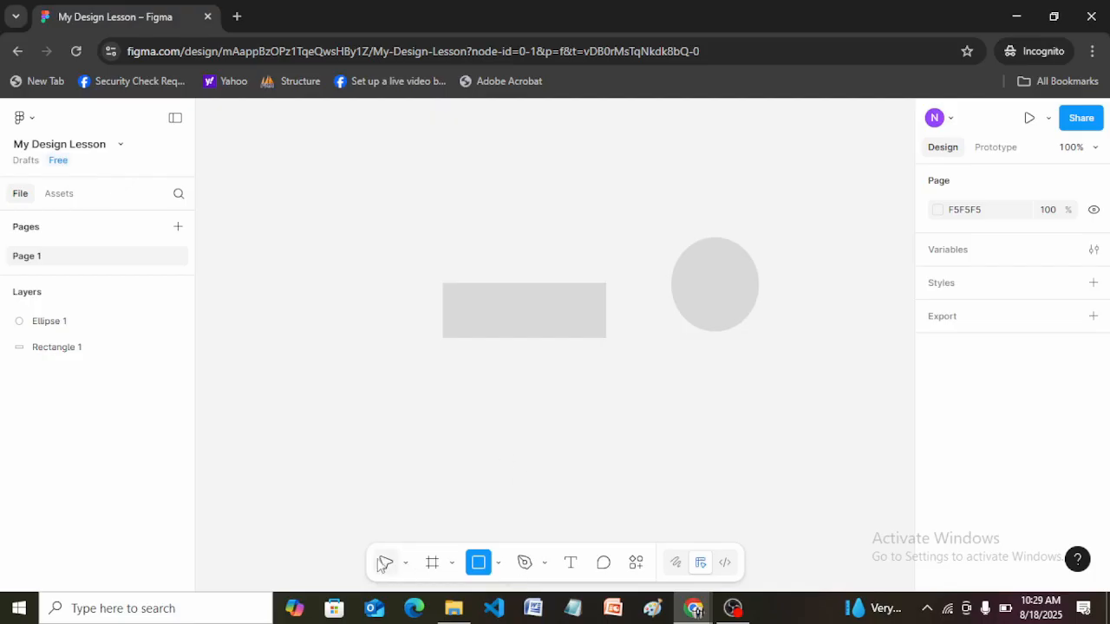
pyautogui.click(406, 564)
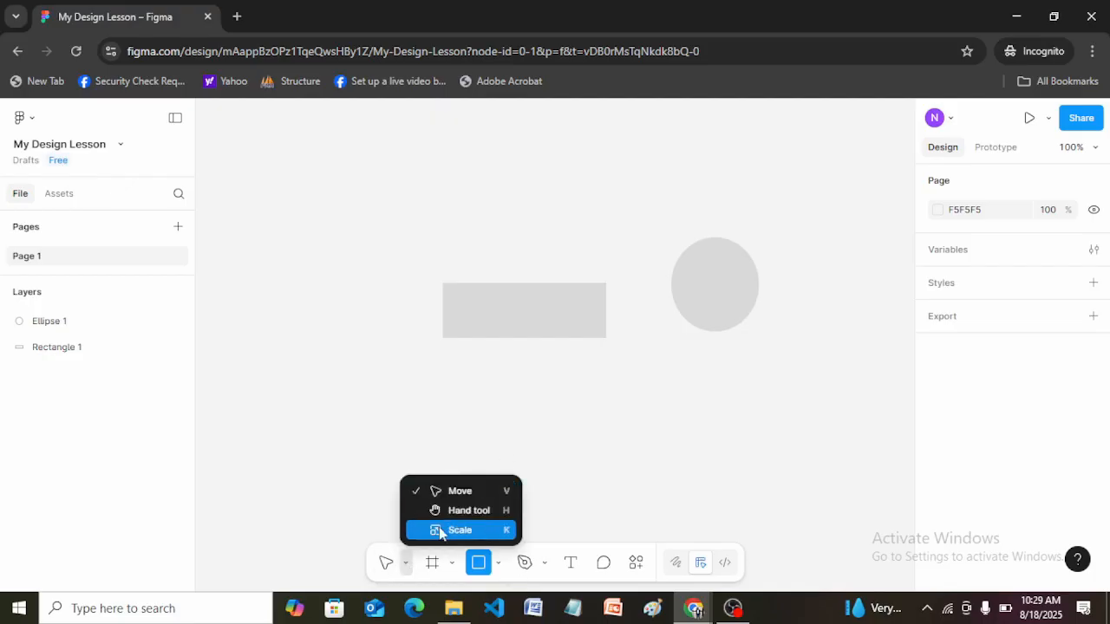
pyautogui.click(636, 467)
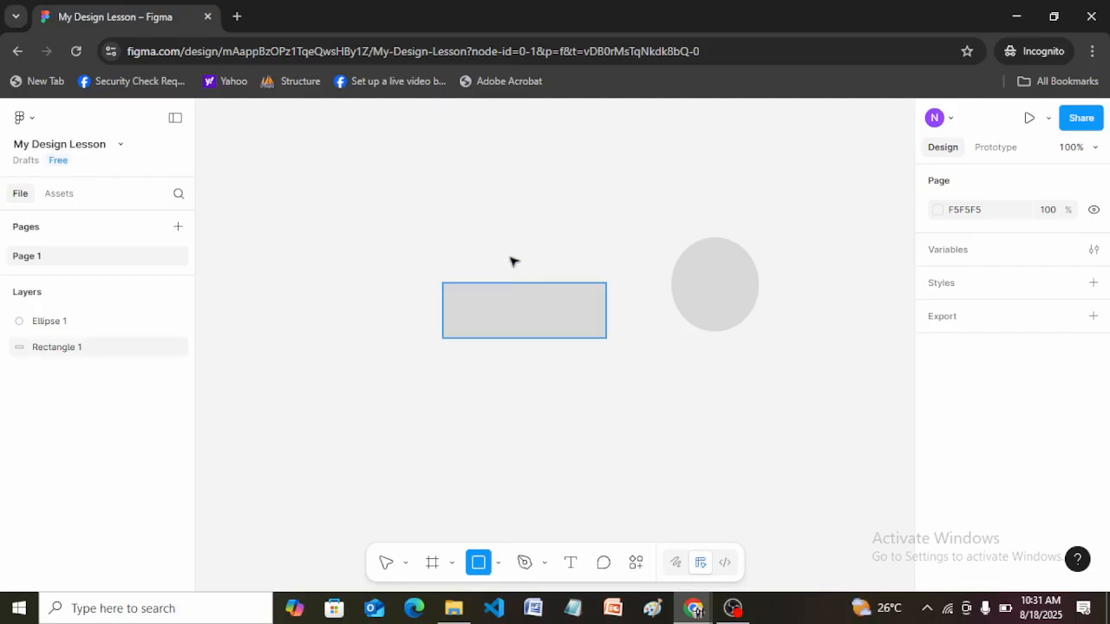
# Clear the canvas by deleting the stray 100 × 100 rectangle, the original rectangle and the ellipse.
pyautogui.click(500, 299)
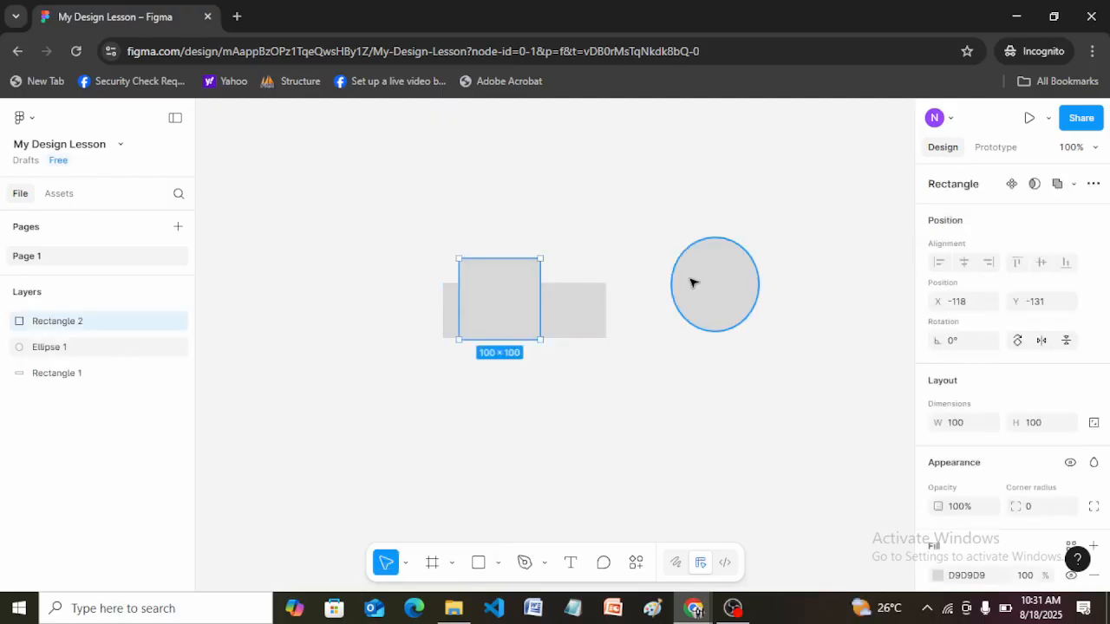
pyautogui.press('Delete')
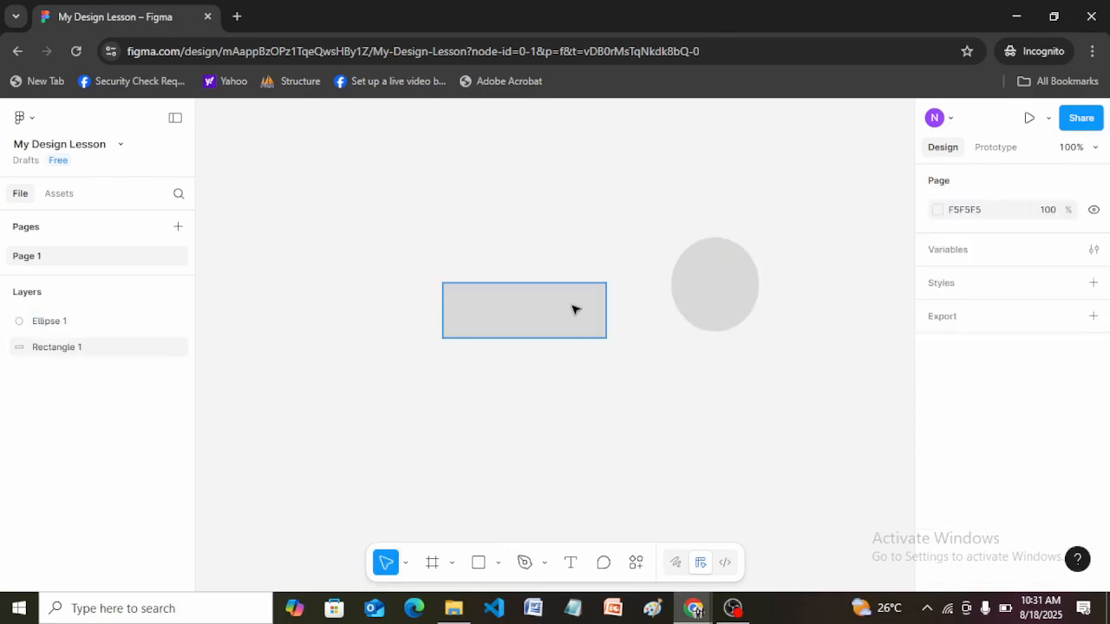
pyautogui.click(572, 309)
pyautogui.press('Delete')
pyautogui.click(727, 302)
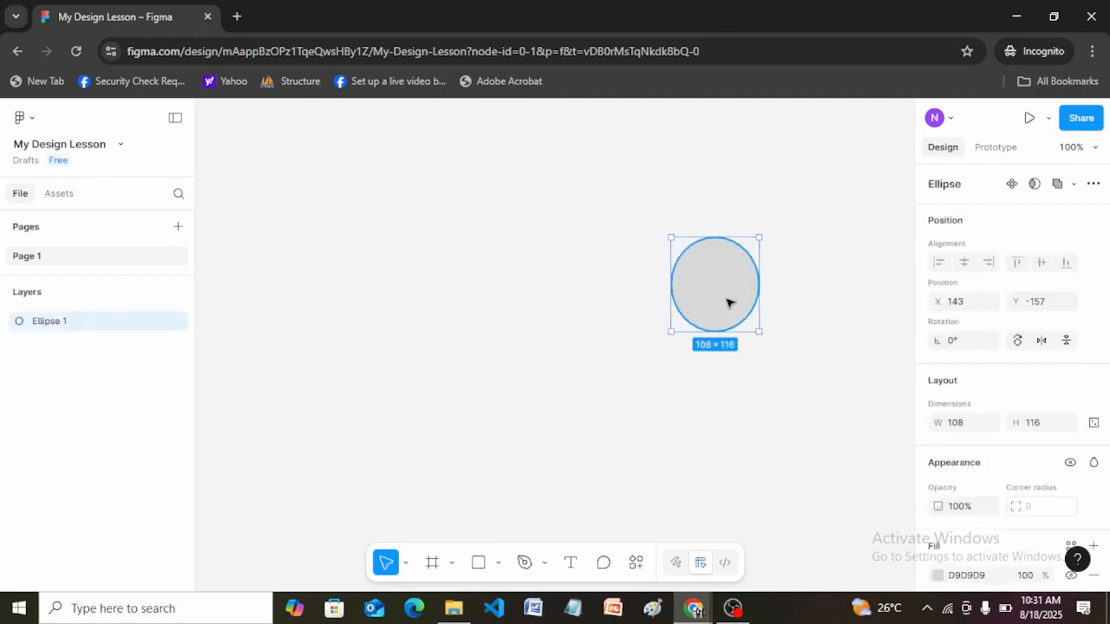
pyautogui.press('Delete')
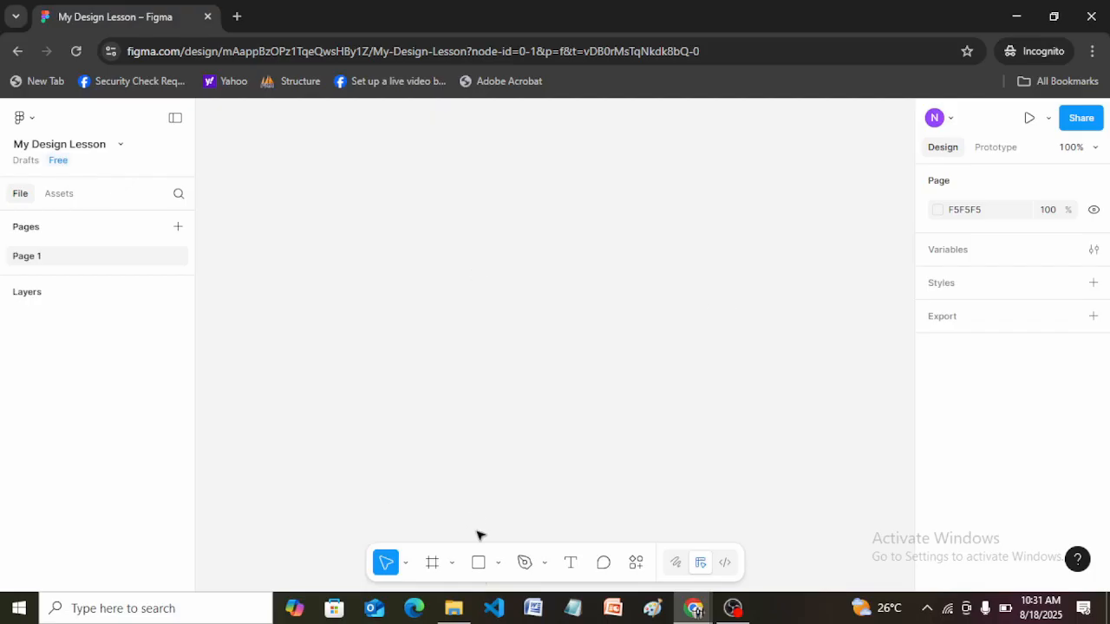
# Draw a rectangle about 128 × 75 near the canvas's upper-left area and a slanted line about 107 long to its right.
pyautogui.click(478, 564)
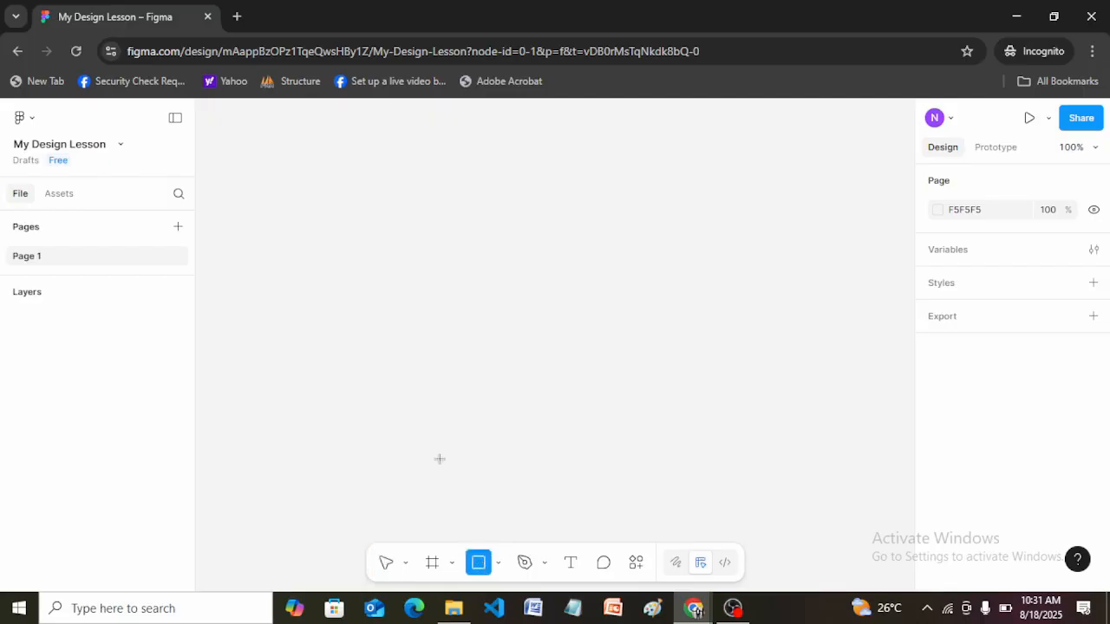
pyautogui.moveTo(264, 170); pyautogui.dragTo(370, 232)
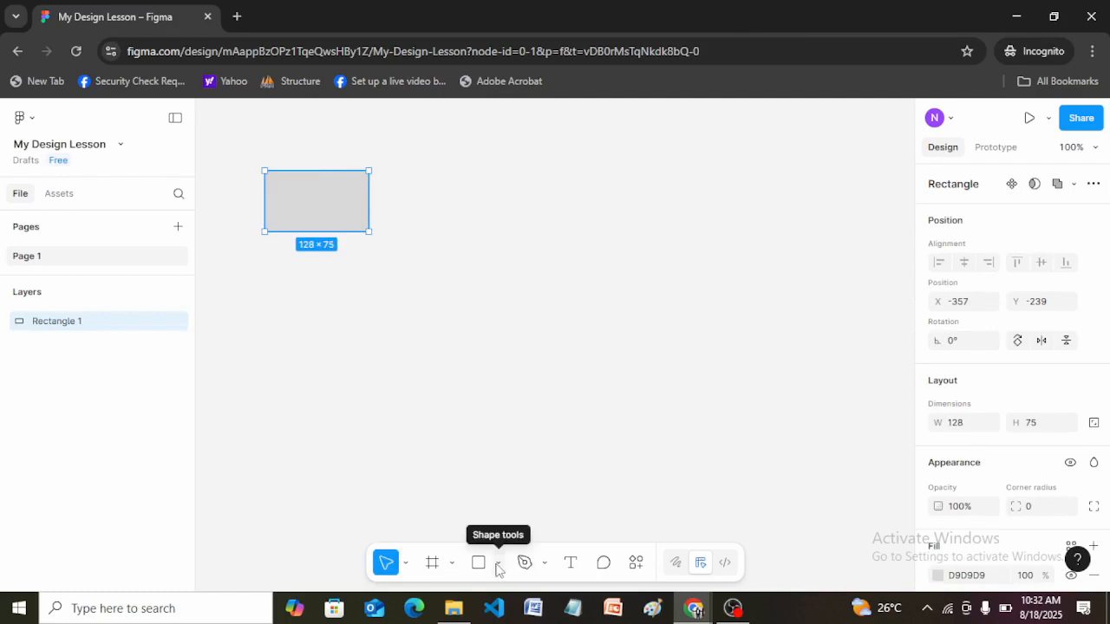
pyautogui.click(498, 566)
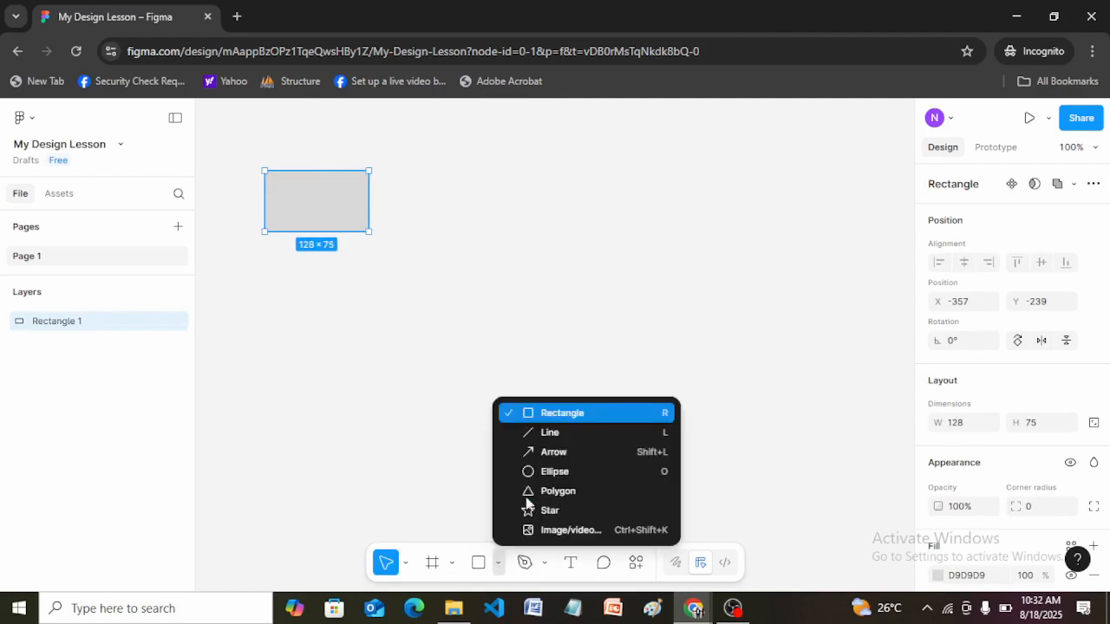
pyautogui.click(530, 428)
pyautogui.moveTo(468, 170); pyautogui.dragTo(416, 240)
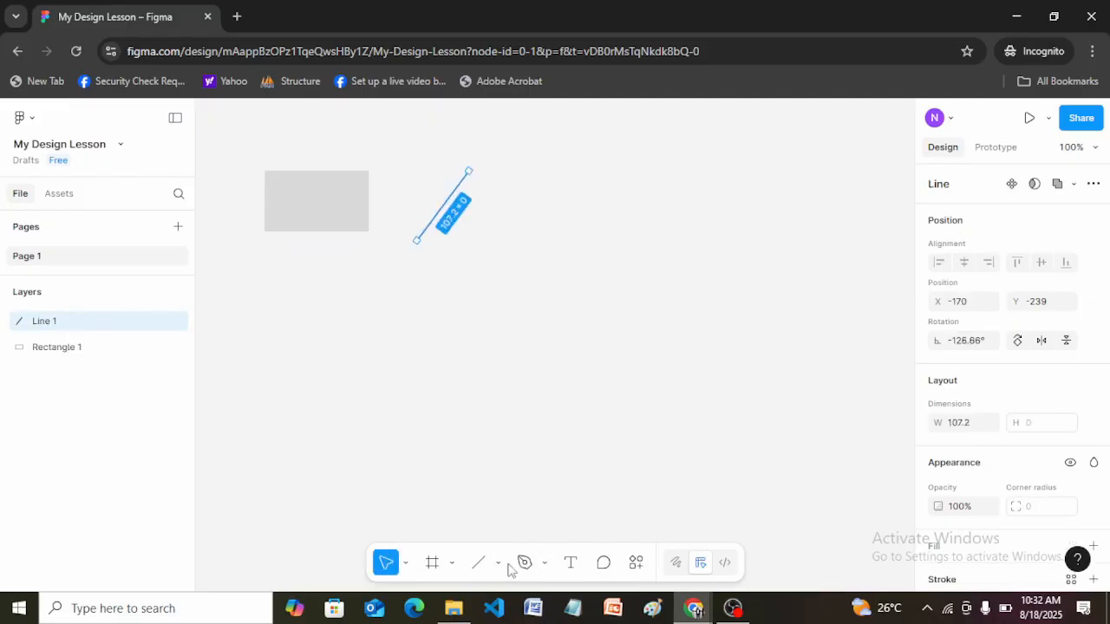
# Draw an ellipse about 98 × 95 to the right of the line and a star about 113 × 98 below the rectangle.
pyautogui.click(497, 564)
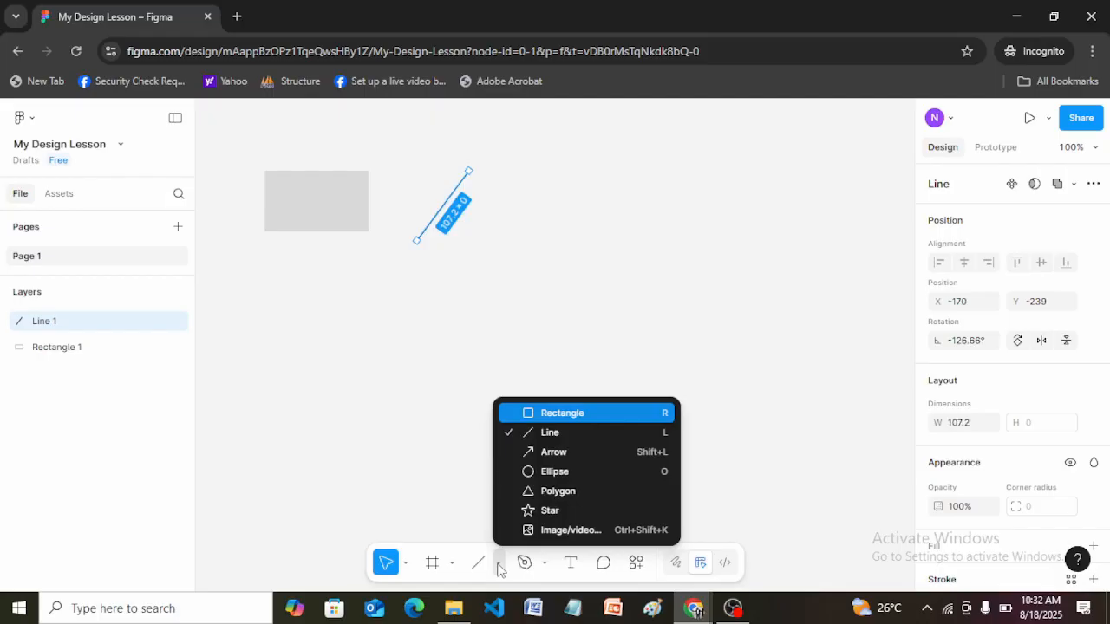
pyautogui.click(554, 472)
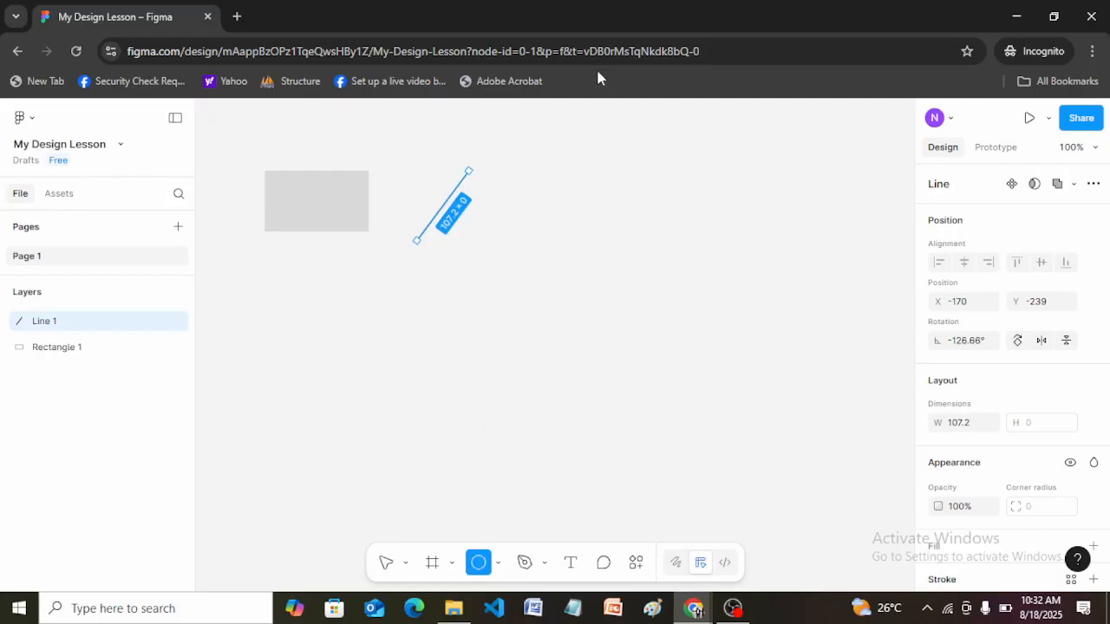
pyautogui.moveTo(537, 170); pyautogui.dragTo(614, 250)
pyautogui.click(498, 564)
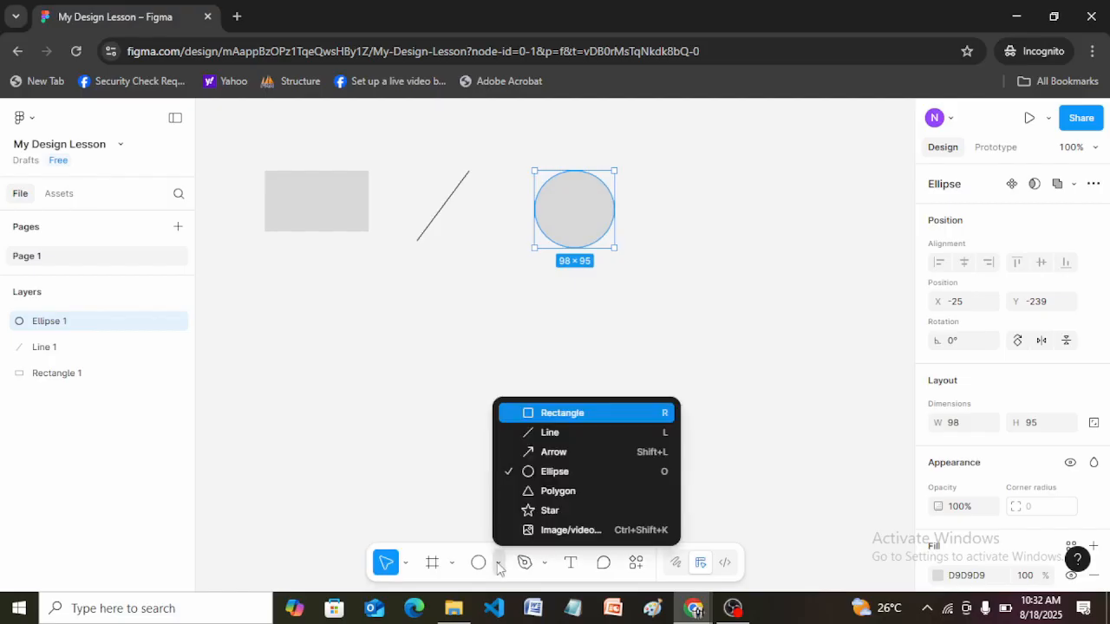
pyautogui.click(559, 510)
pyautogui.moveTo(271, 294); pyautogui.dragTo(362, 374)
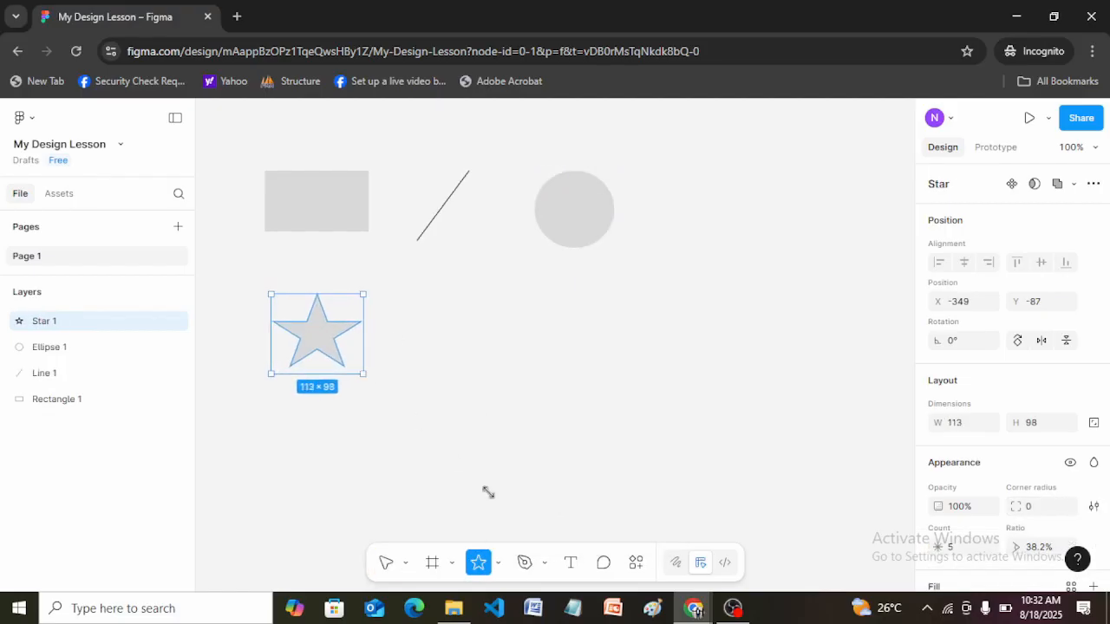
# Draw a triangular polygon about 121 × 119 beside the star and a nearly horizontal arrow about 128 long to its right.
pyautogui.click(499, 565)
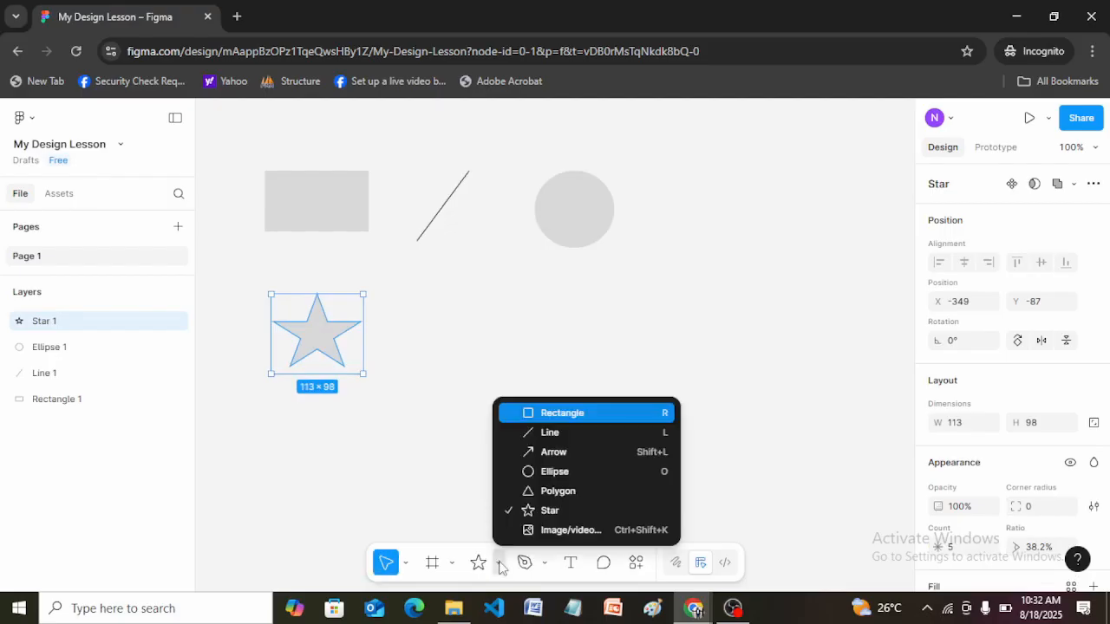
pyautogui.click(544, 490)
pyautogui.moveTo(416, 301); pyautogui.dragTo(515, 399)
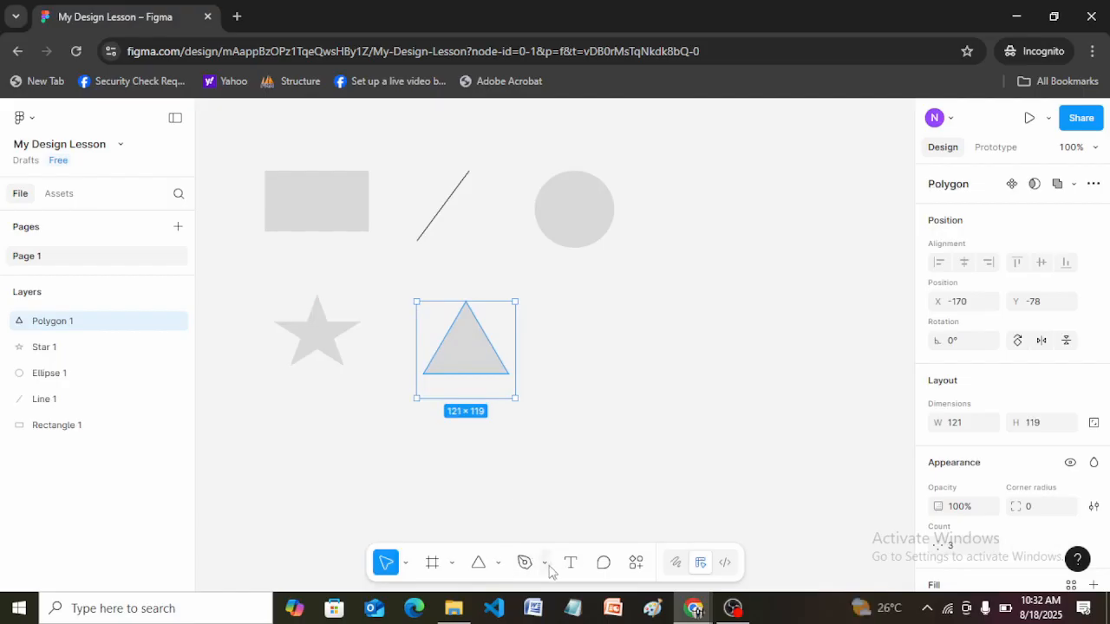
pyautogui.click(499, 562)
pyautogui.click(577, 453)
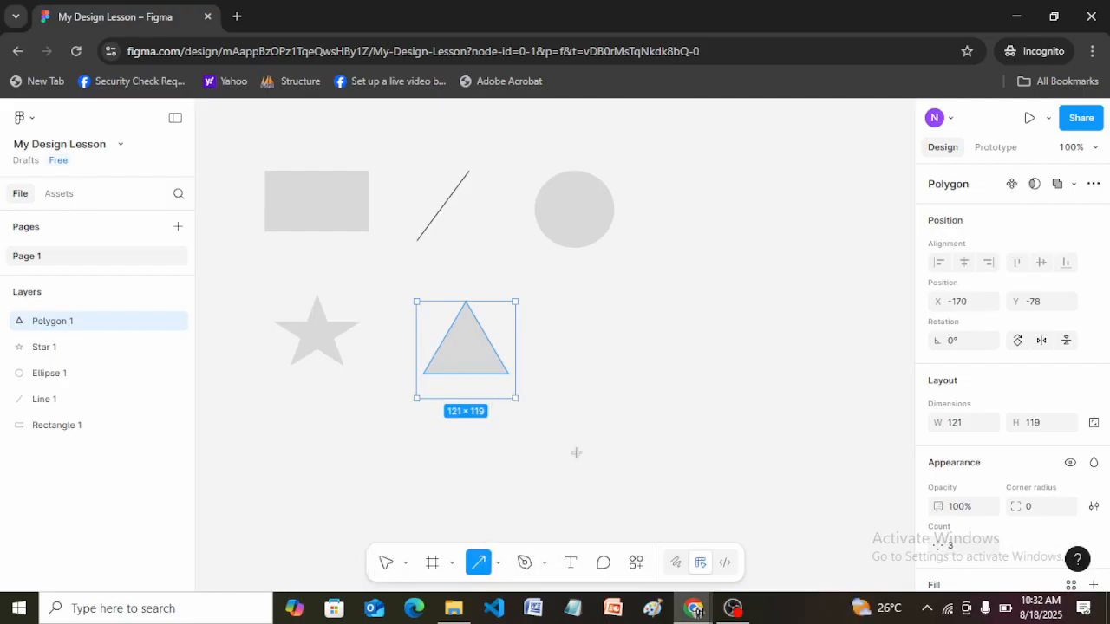
pyautogui.moveTo(593, 350); pyautogui.dragTo(699, 343)
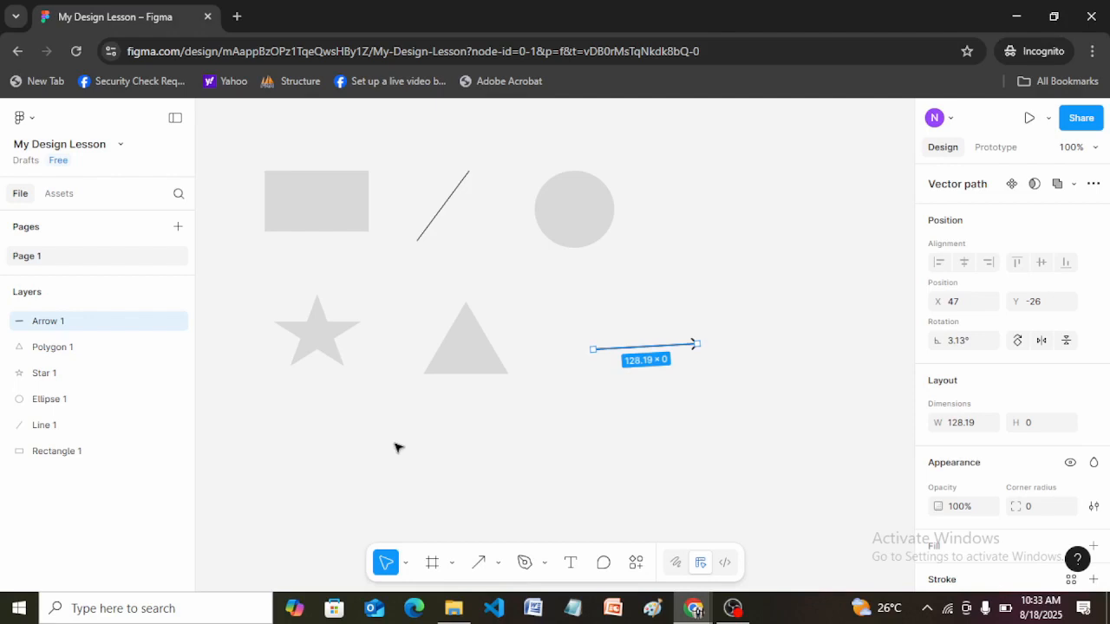
# View the file chooser for placing an image or video, cancel it without picking a file and deselect the arrow.
pyautogui.click(499, 563)
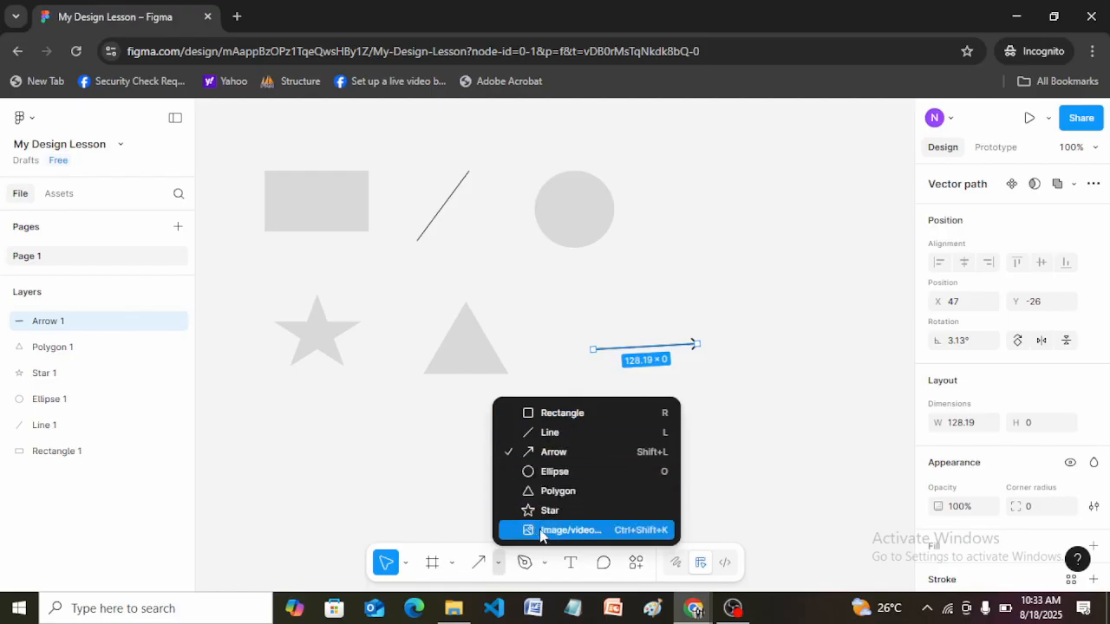
pyautogui.press('Escape')
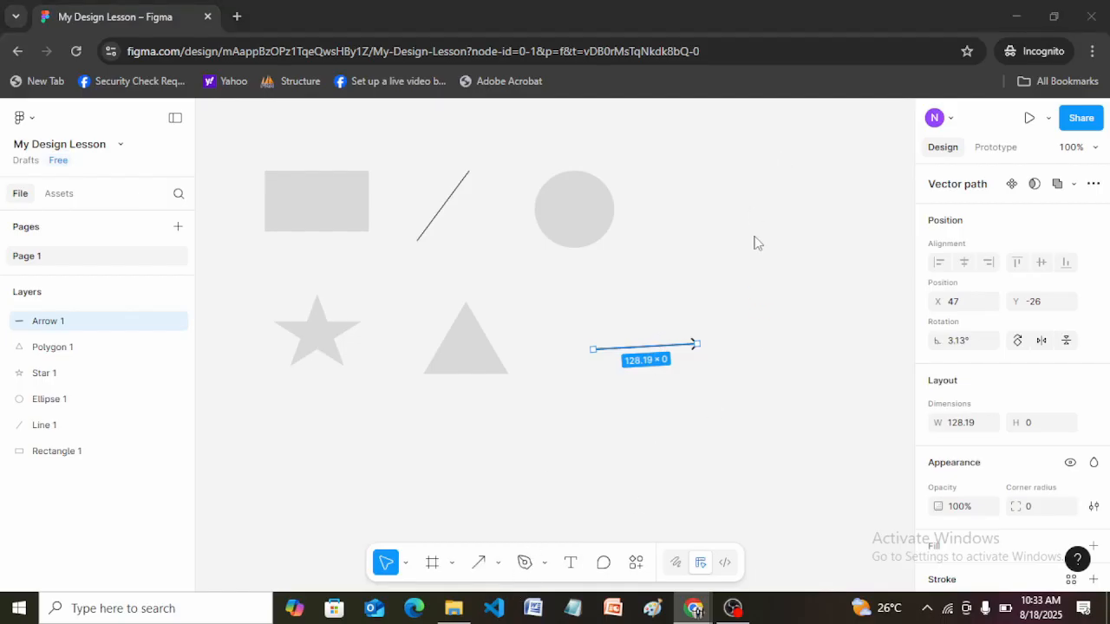
pyautogui.hotkey('ctrl', 'shift', 'k')
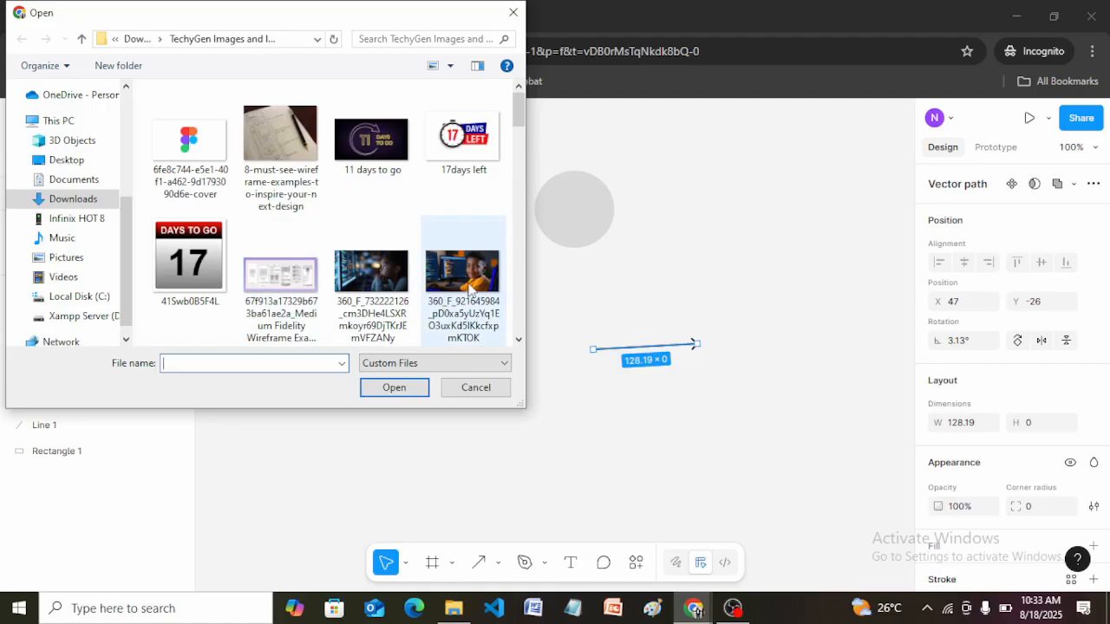
pyautogui.click(477, 389)
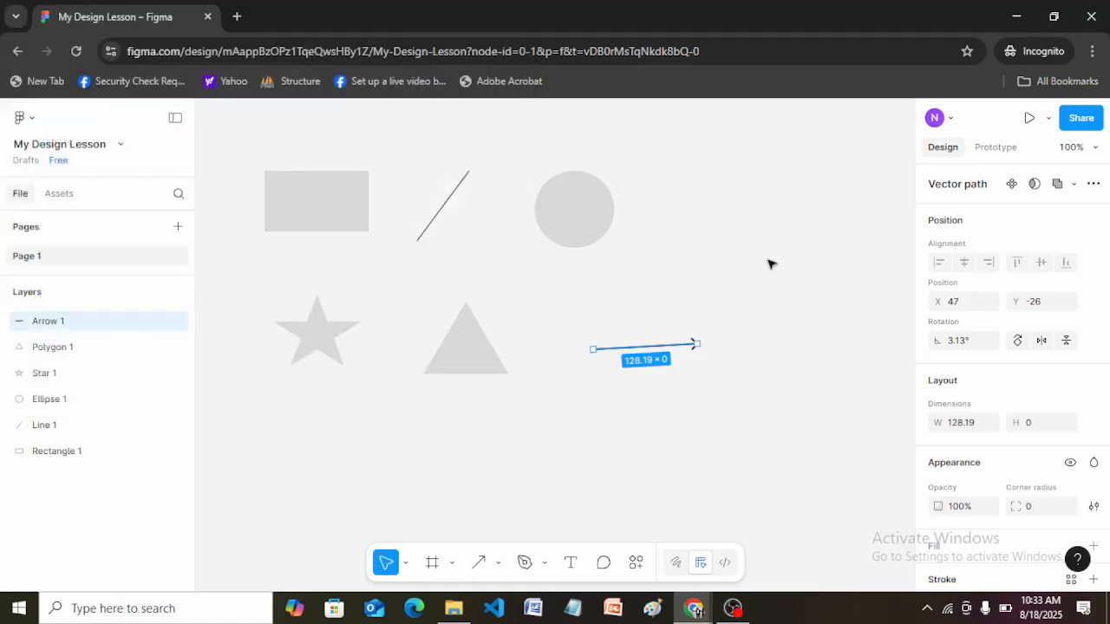
pyautogui.click(683, 239)
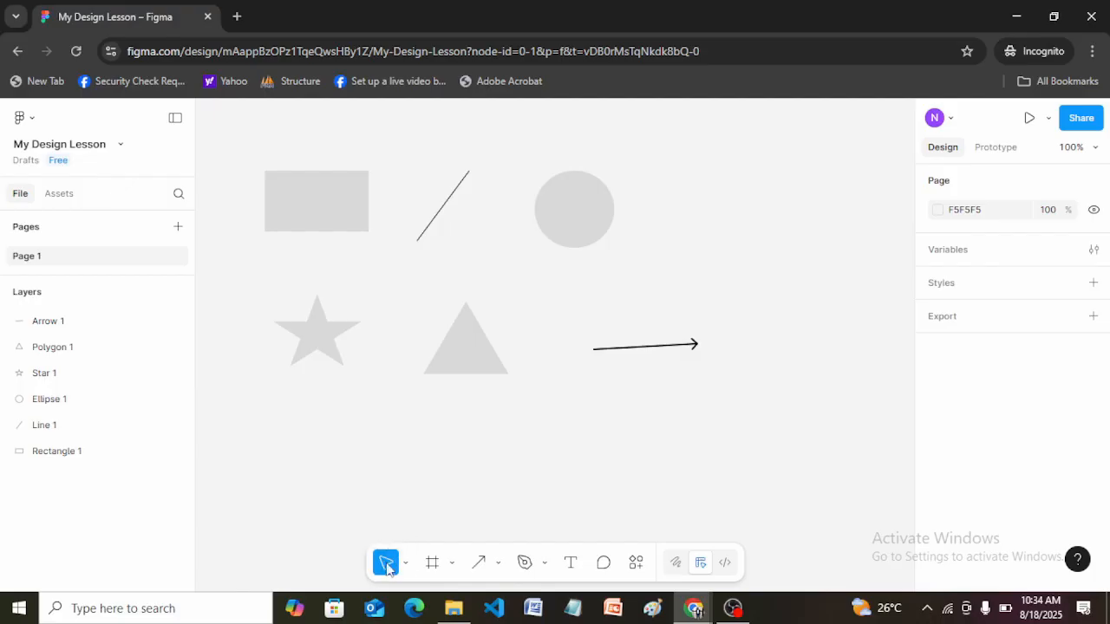
# Use the Move tool to select the ellipse, rectangle, arrow, triangle and star in turn.
pyautogui.click(405, 563)
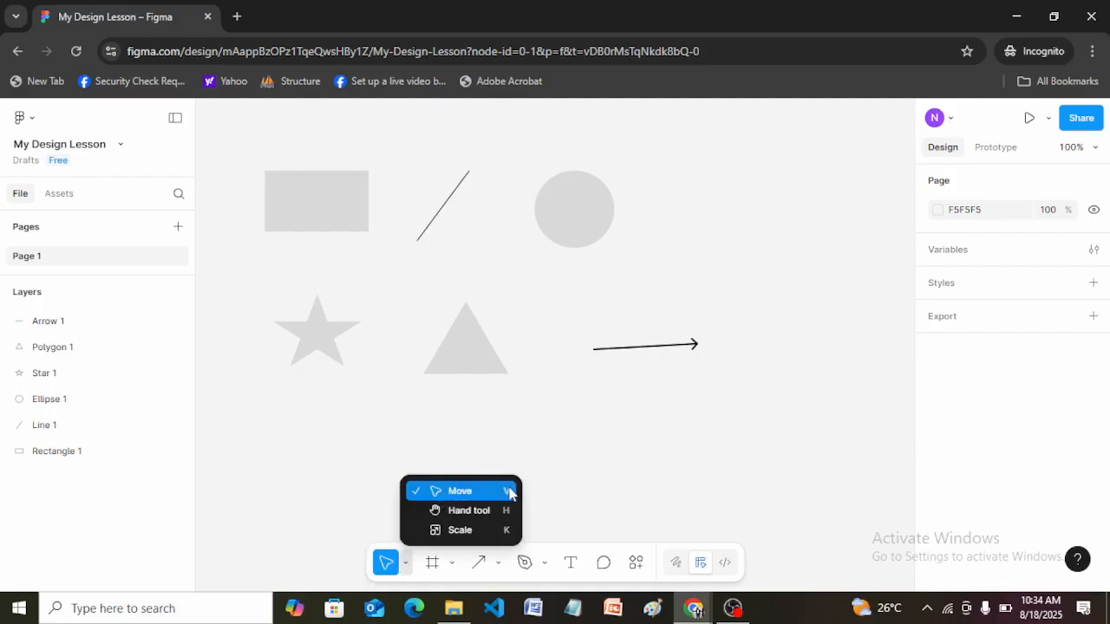
pyautogui.click(469, 499)
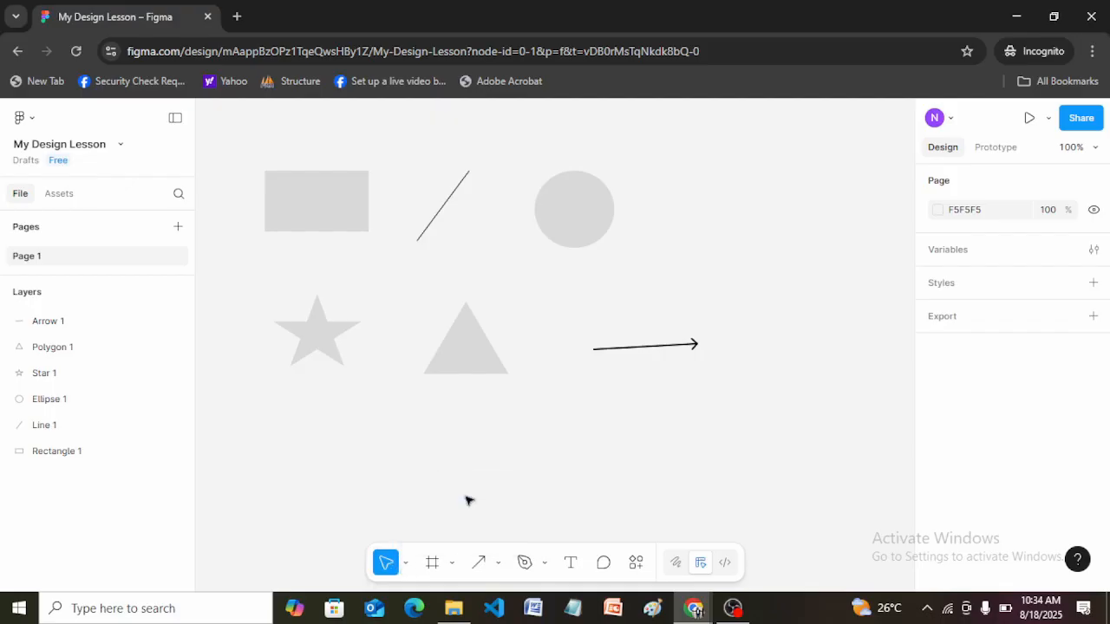
pyautogui.click(568, 225)
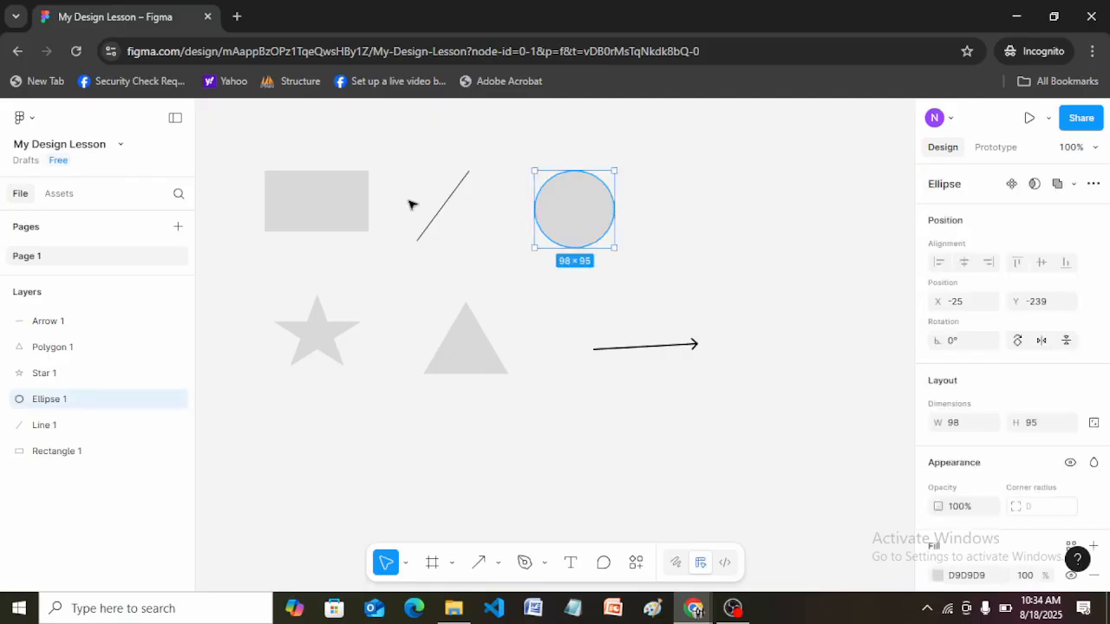
pyautogui.click(354, 204)
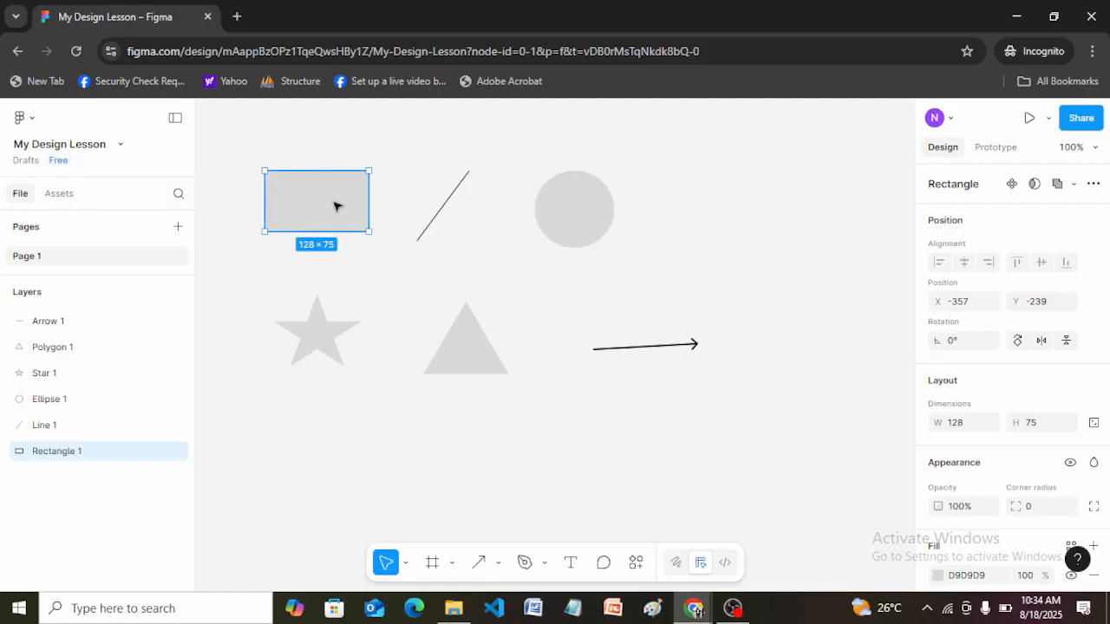
pyautogui.click(593, 200)
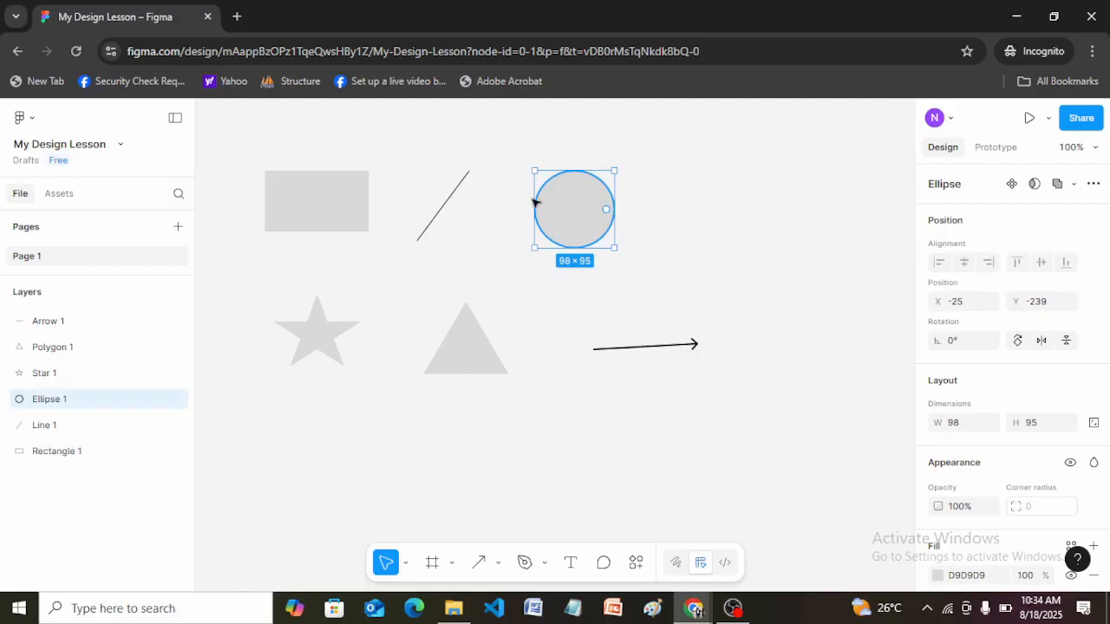
pyautogui.click(636, 351)
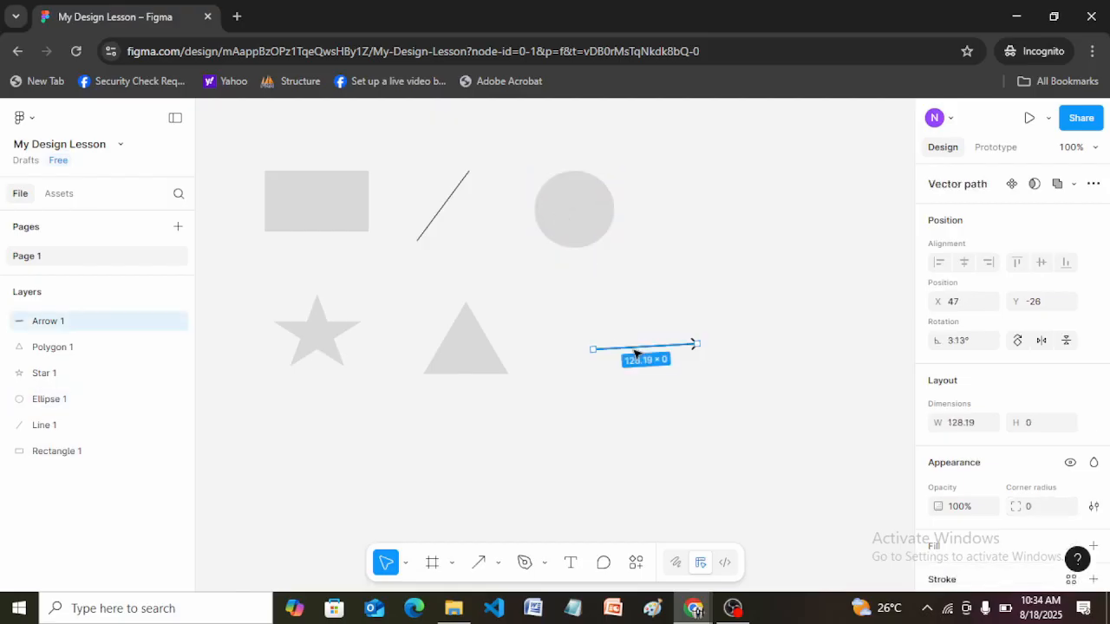
pyautogui.click(475, 364)
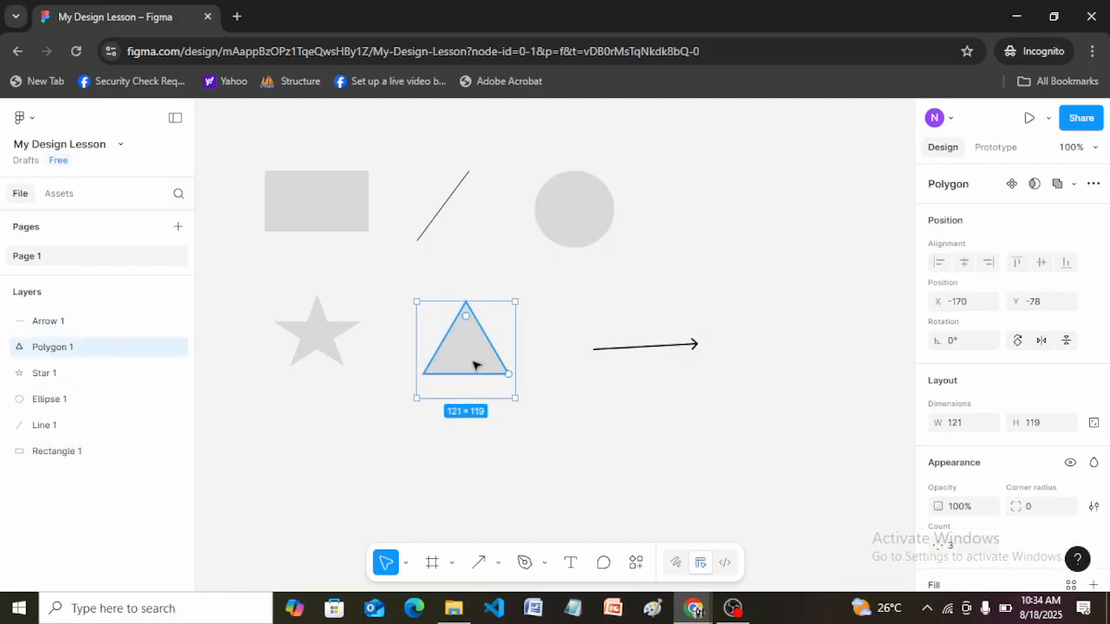
pyautogui.click(691, 346)
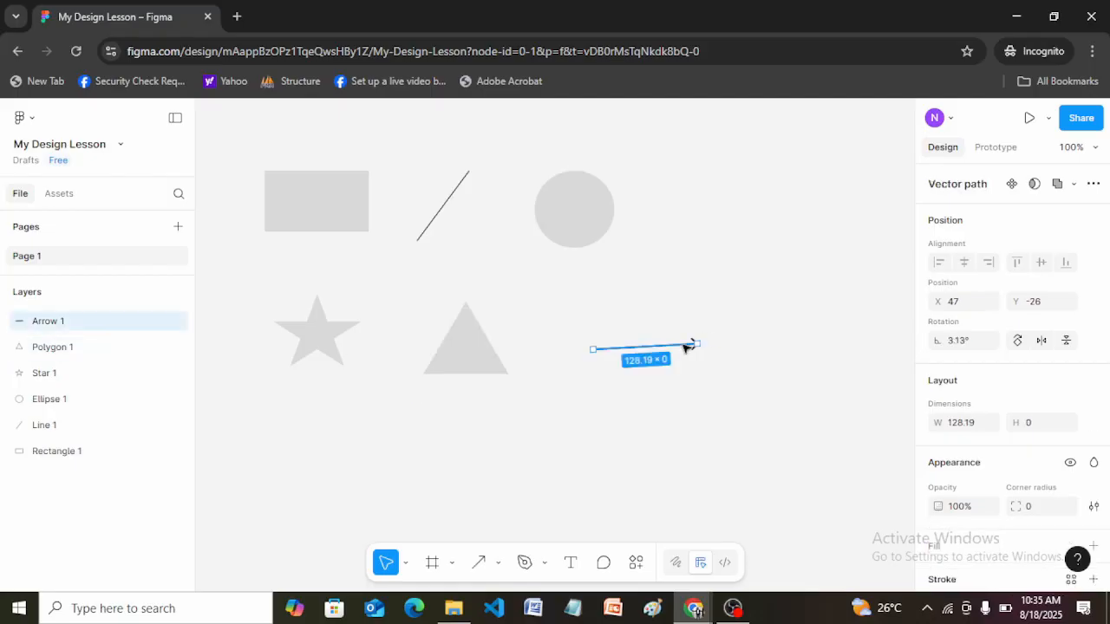
pyautogui.click(339, 331)
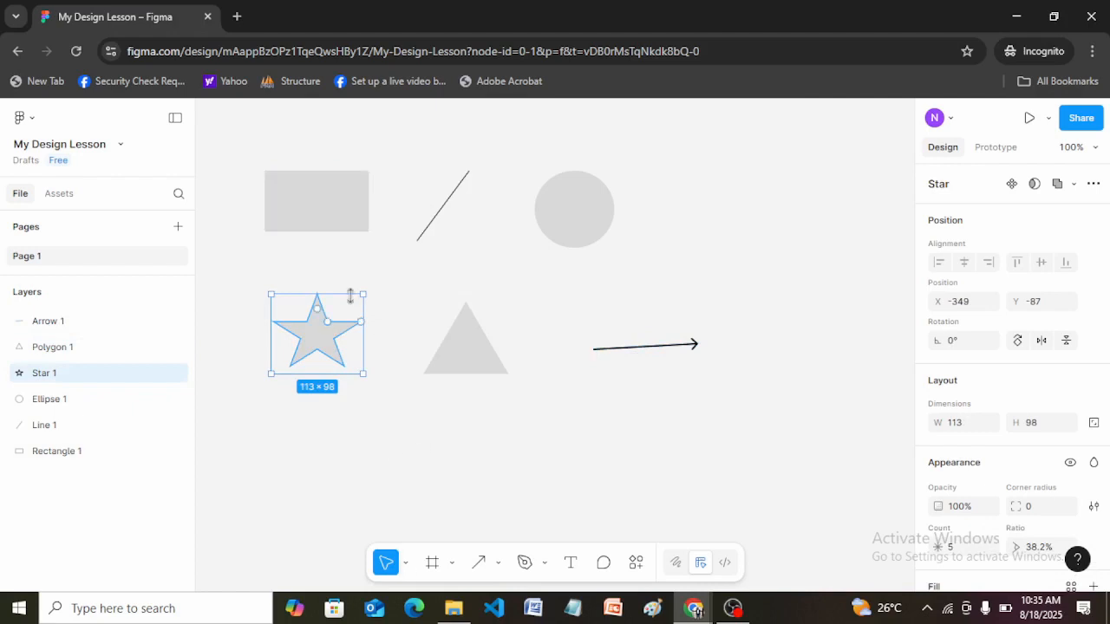
# Move the rectangle slightly right and down on the canvas, to about X -335, Y -233.
pyautogui.click(324, 185)
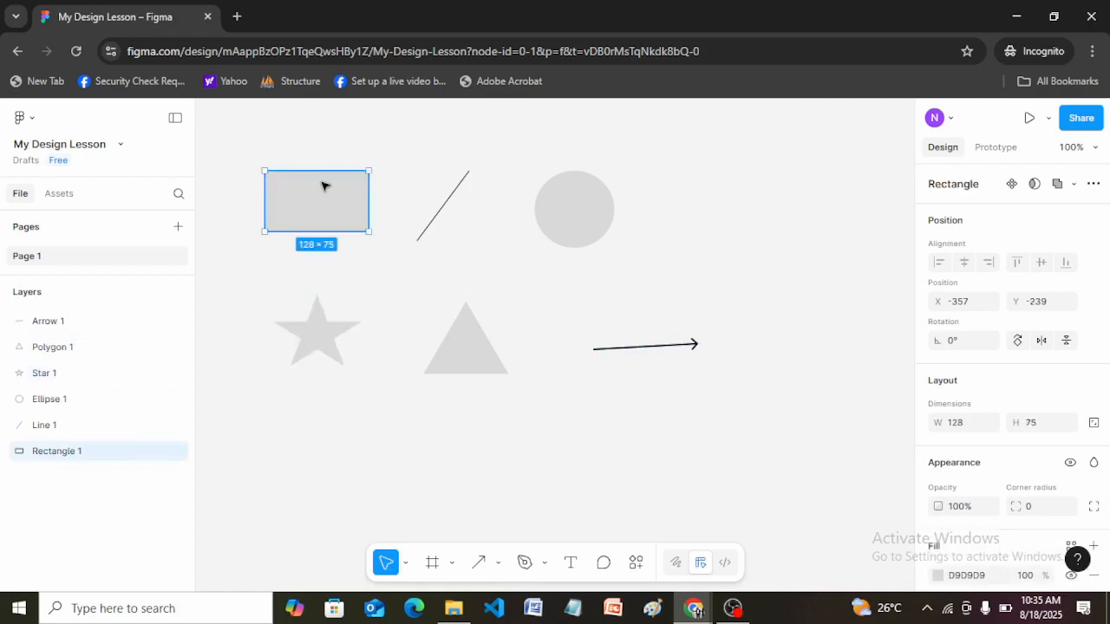
pyautogui.moveTo(323, 186)
pyautogui.mouseDown()
pyautogui.moveTo(456, 275)
pyautogui.moveTo(650, 260)
pyautogui.moveTo(657, 205)
pyautogui.moveTo(384, 245)
pyautogui.moveTo(317, 203)
pyautogui.moveTo(469, 204)
pyautogui.moveTo(341, 191)
pyautogui.mouseUp()
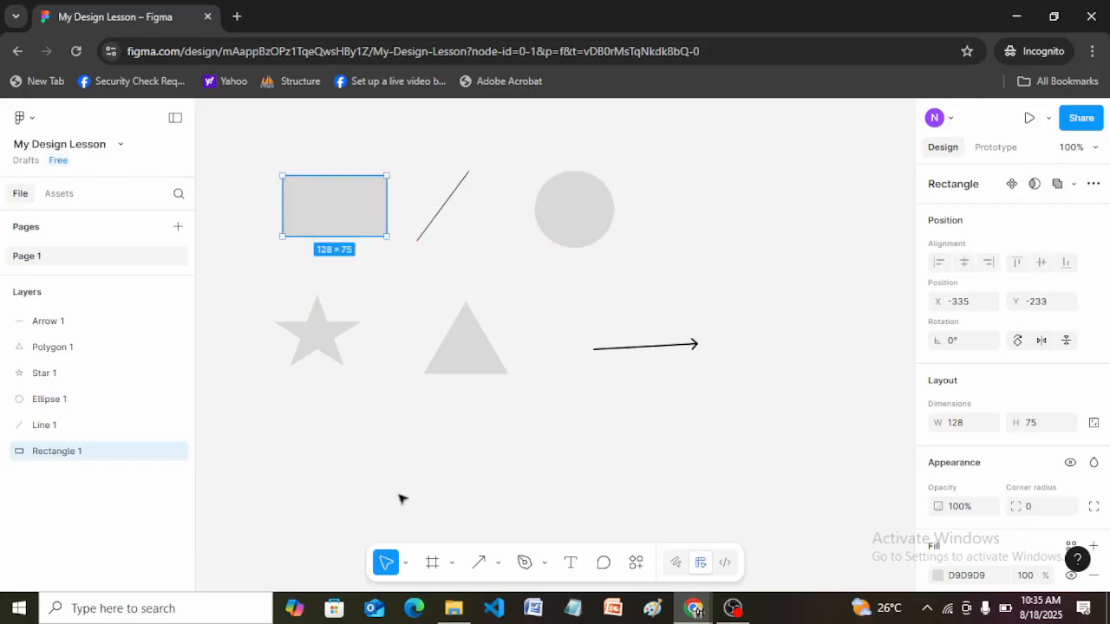
# Pan the canvas around with the Hand tool, shifting the view of all the shapes together.
pyautogui.click(407, 565)
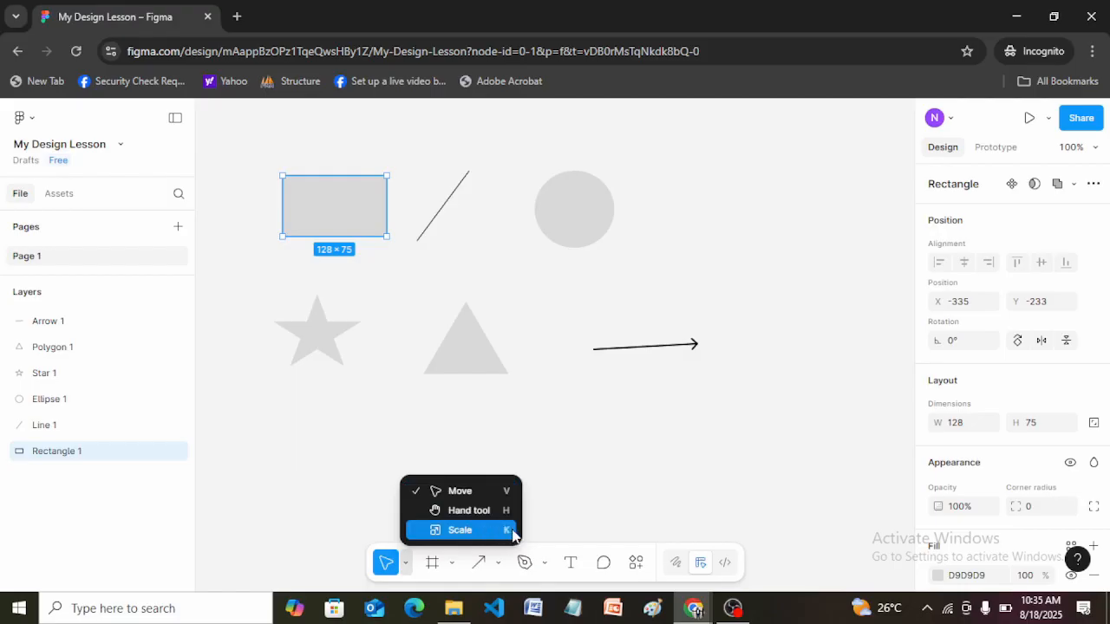
pyautogui.click(467, 514)
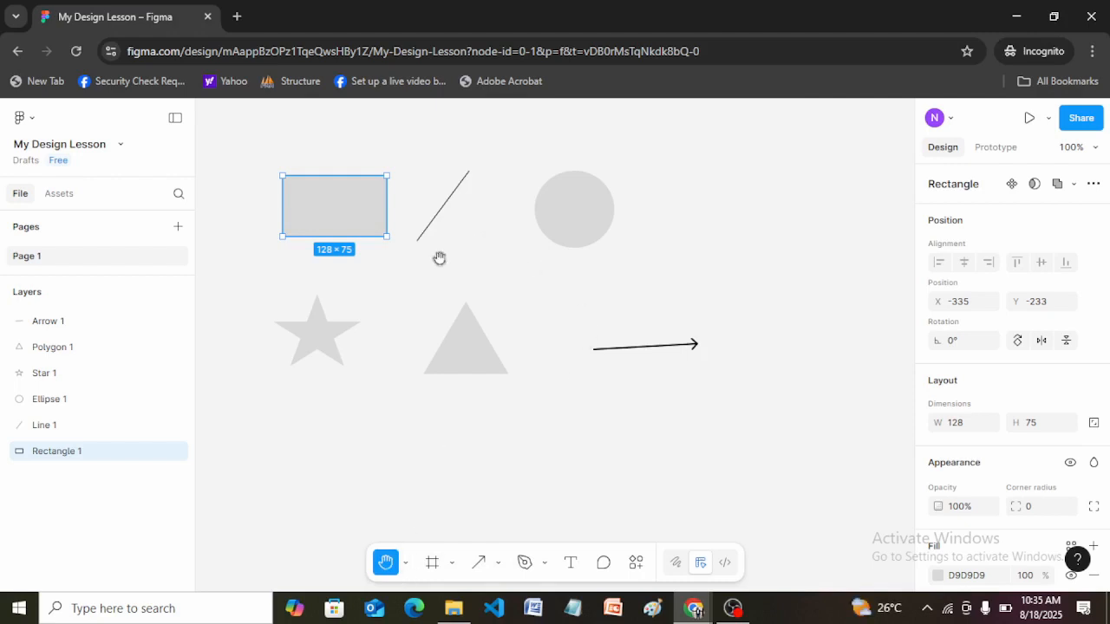
pyautogui.moveTo(440, 259); pyautogui.dragTo(502, 284)
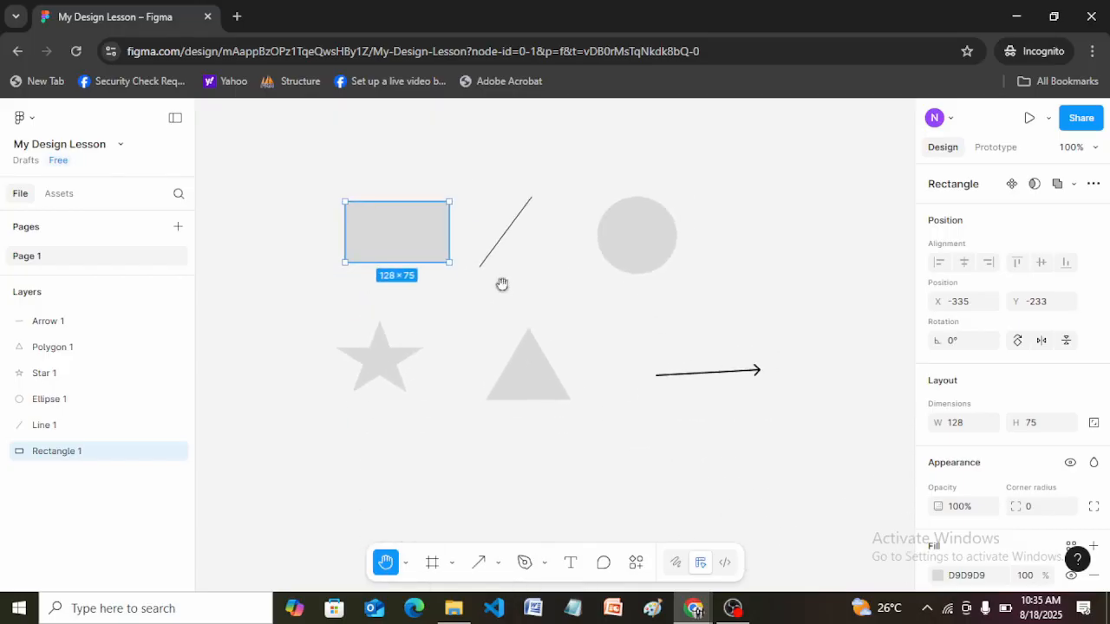
pyautogui.moveTo(568, 298); pyautogui.dragTo(578, 374)
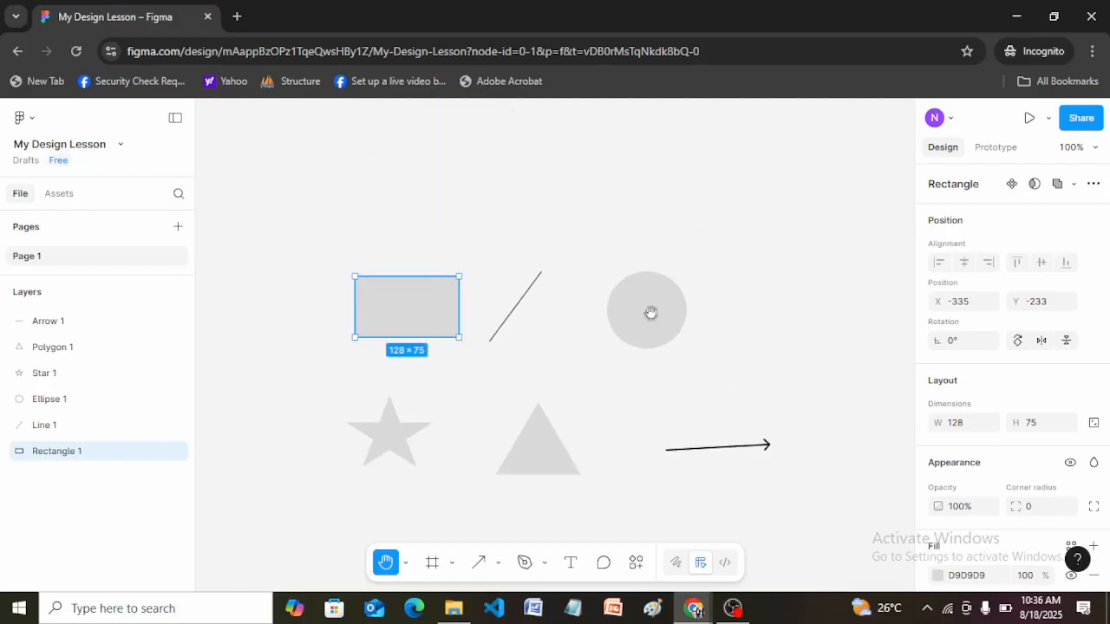
pyautogui.moveTo(650, 312); pyautogui.dragTo(649, 417)
pyautogui.moveTo(560, 414); pyautogui.dragTo(571, 278)
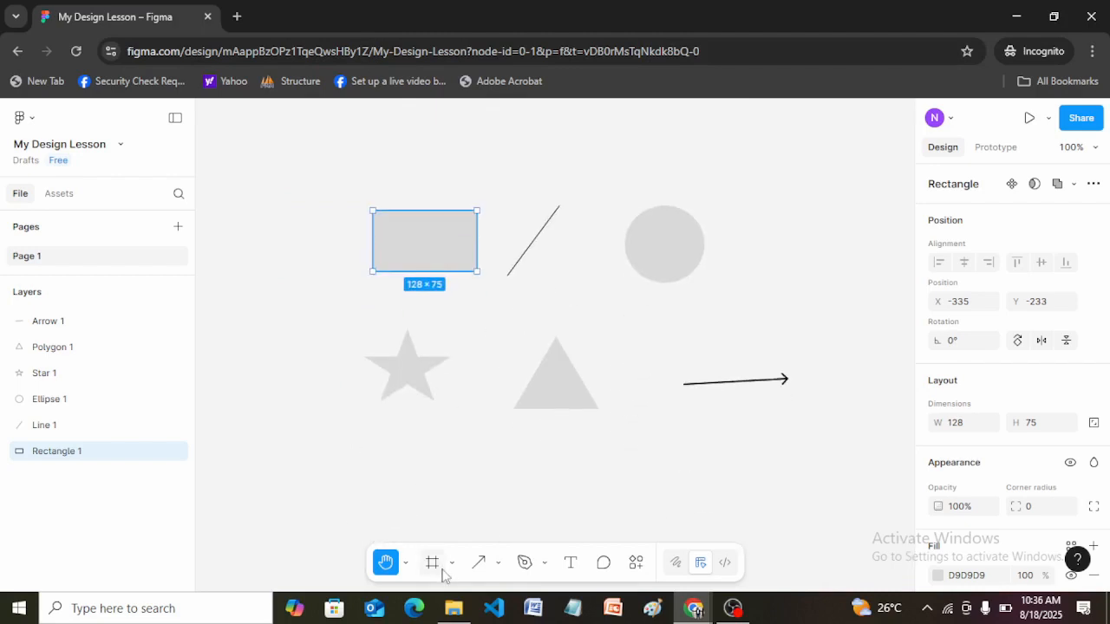
# Move the triangle far to the left of the other shapes, to about X -1527, Y 156.
pyautogui.click(405, 563)
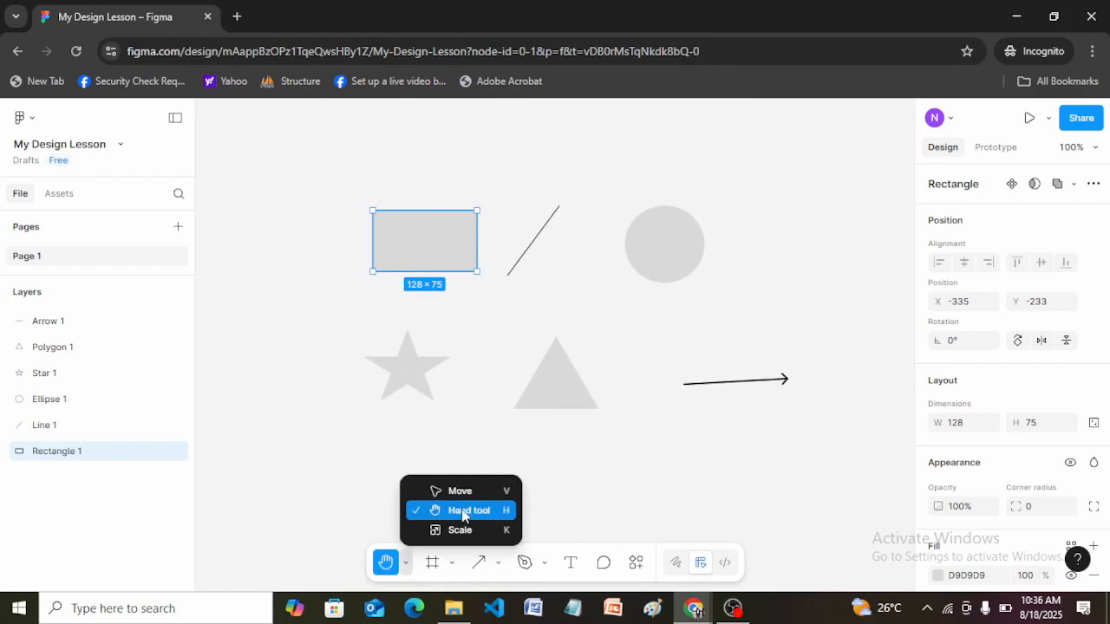
pyautogui.click(438, 496)
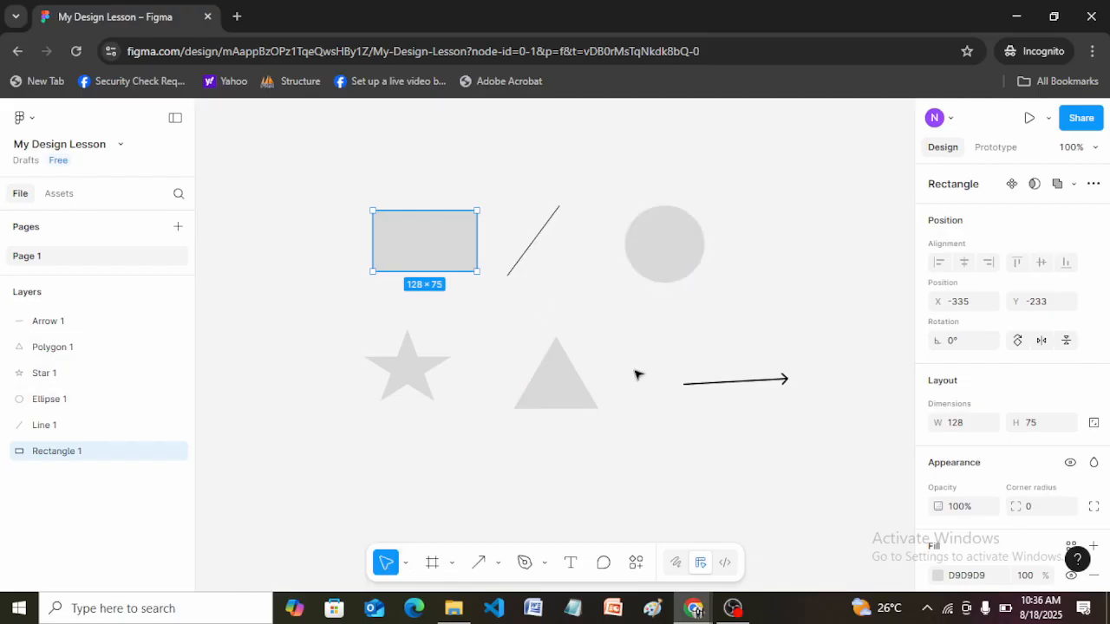
pyautogui.scroll(-5, 667, 392)
pyautogui.scroll(-8, 628, 366)
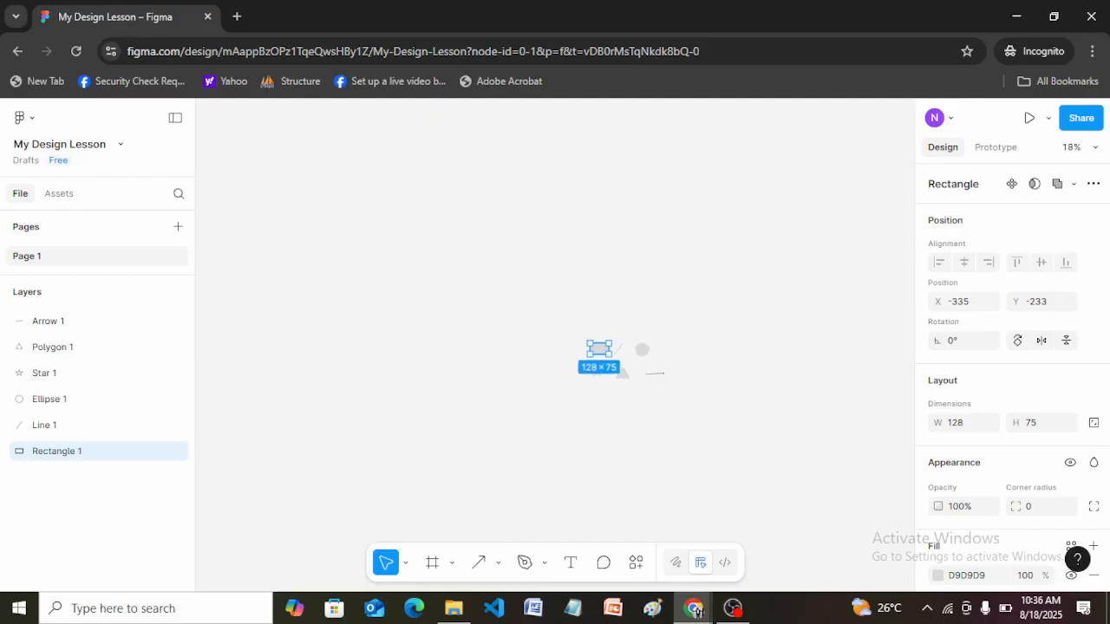
pyautogui.moveTo(638, 367); pyautogui.dragTo(584, 379)
pyautogui.scroll(-3, 677, 406)
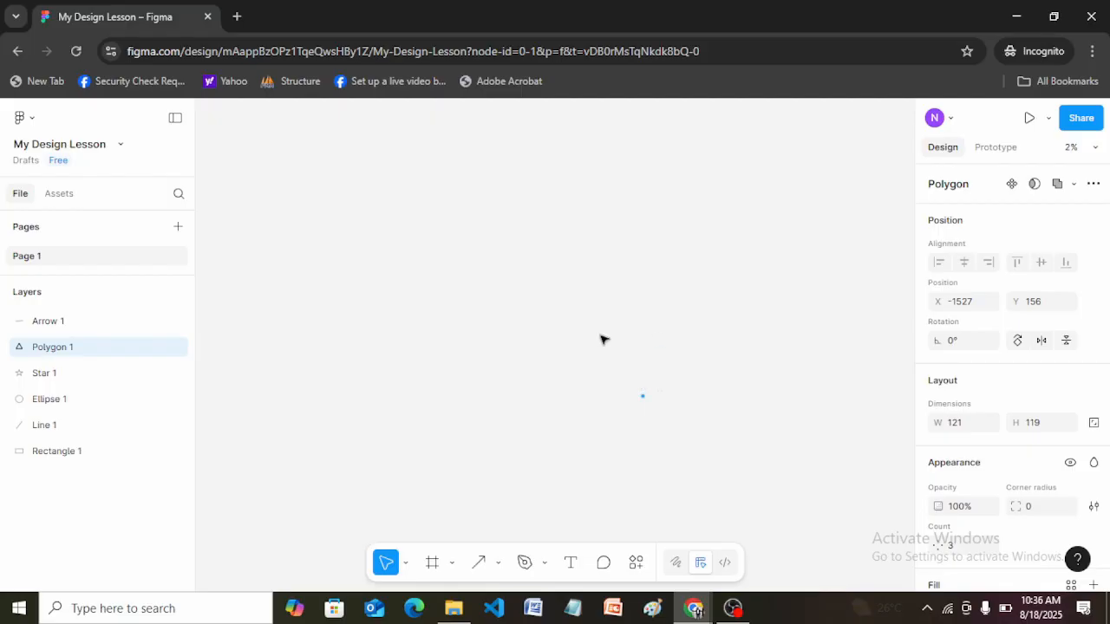
# Move the distant triangle back between the star and the arrow, to about X -186, Y -108.
pyautogui.scroll(2, 602, 339)
pyautogui.scroll(1, 650, 361)
pyautogui.click(405, 563)
pyautogui.click(458, 511)
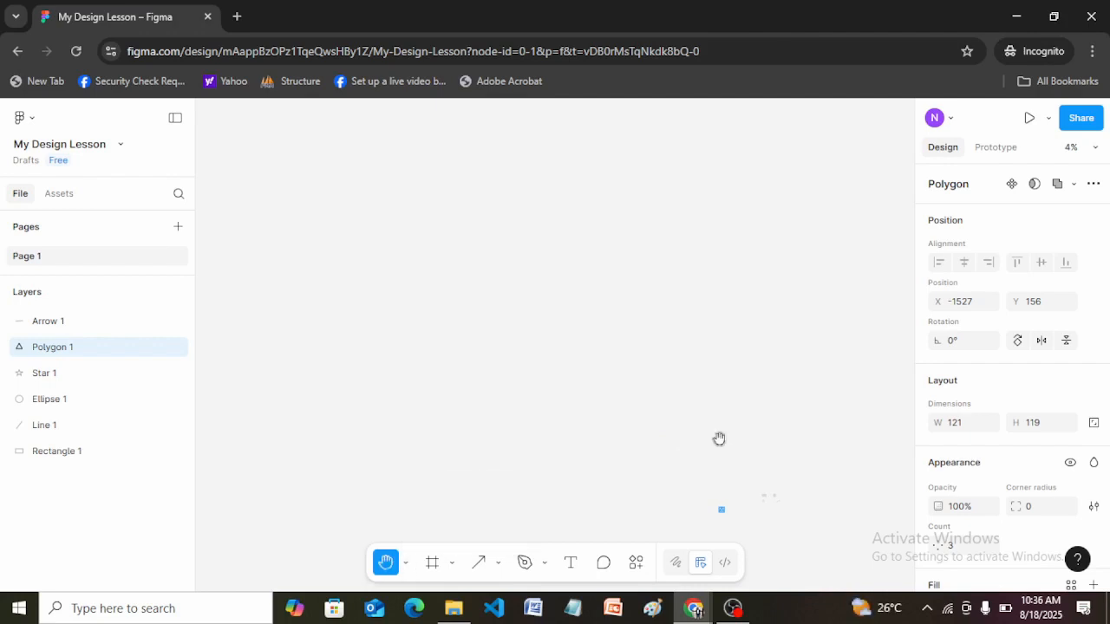
pyautogui.moveTo(709, 426); pyautogui.dragTo(510, 262)
pyautogui.moveTo(595, 353); pyautogui.dragTo(558, 304)
pyautogui.scroll(3, 558, 303)
pyautogui.scroll(4, 555, 301)
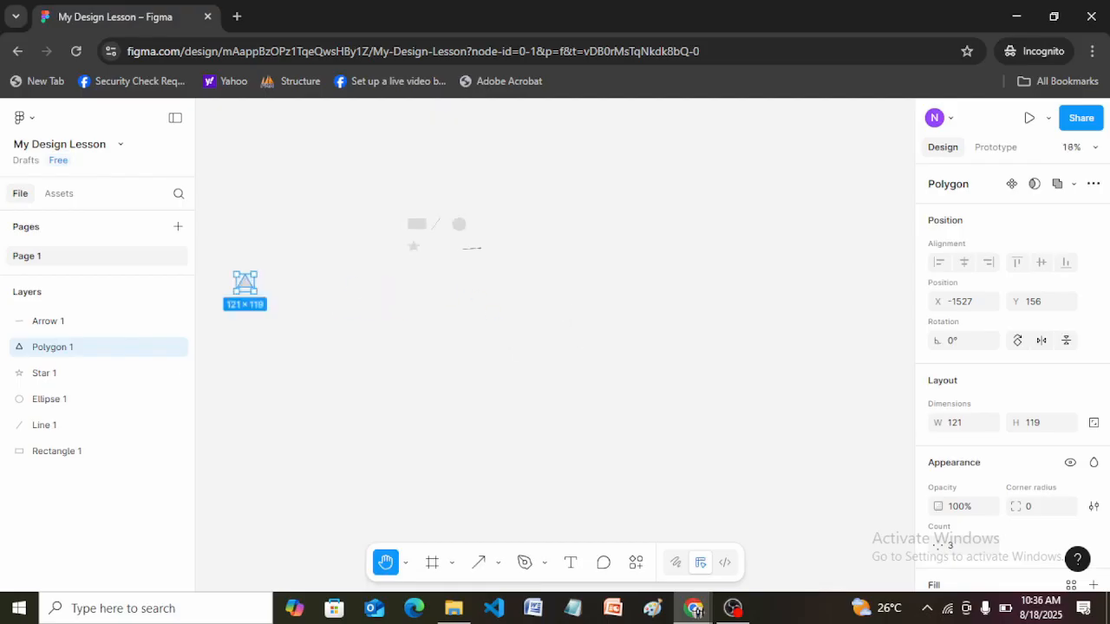
pyautogui.moveTo(387, 252); pyautogui.dragTo(488, 312)
pyautogui.scroll(2, 520, 288)
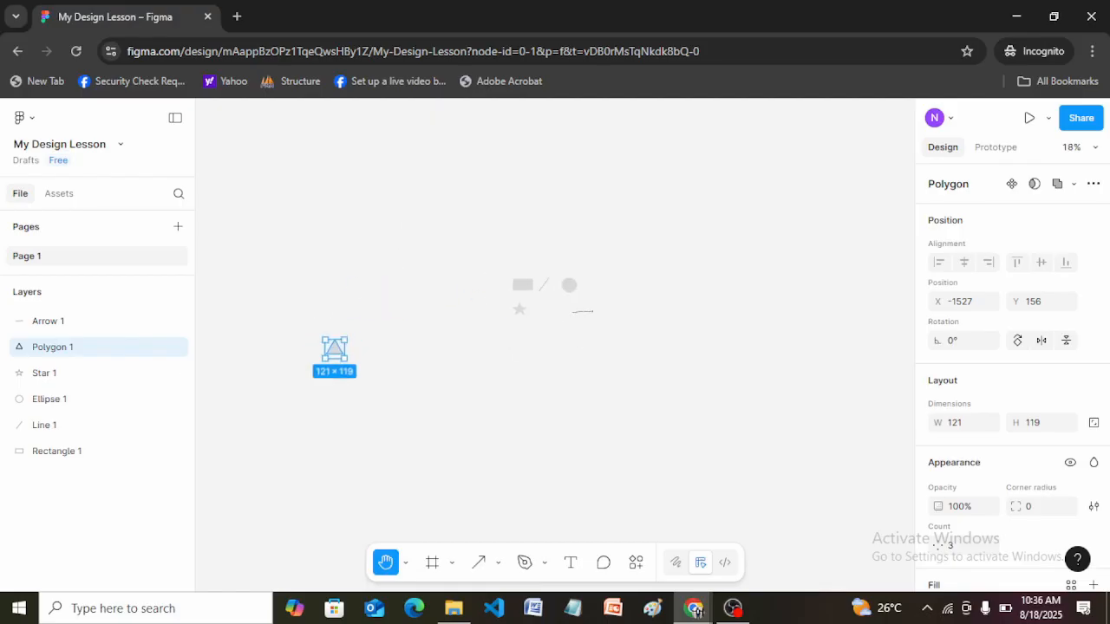
pyautogui.scroll(3, 485, 312)
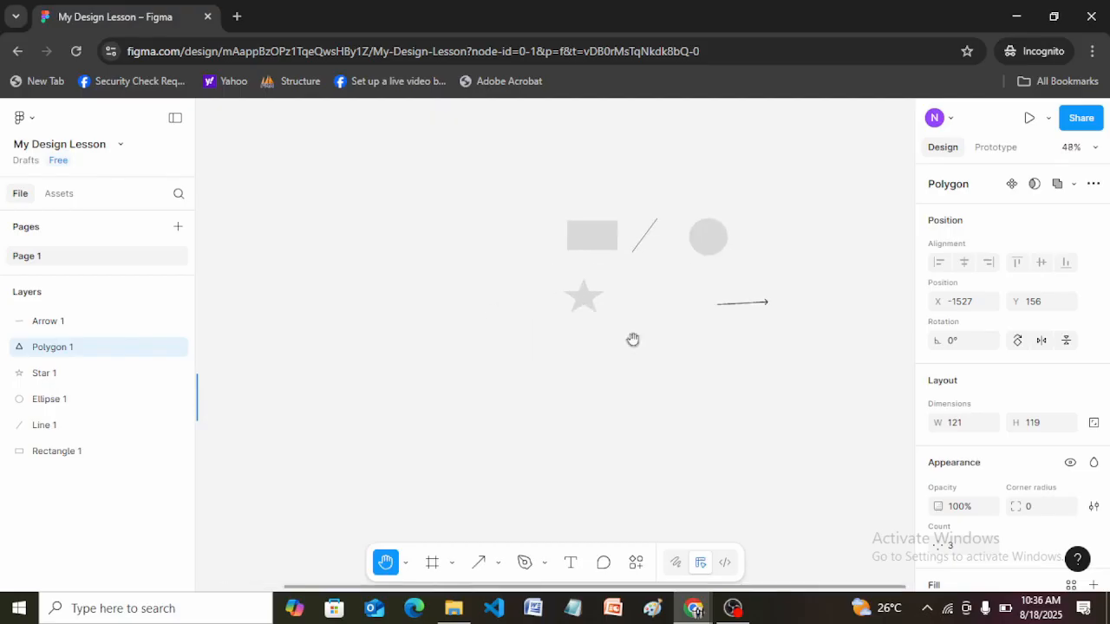
pyautogui.moveTo(488, 364); pyautogui.dragTo(550, 349)
pyautogui.press('v')
pyautogui.moveTo(201, 385); pyautogui.dragTo(729, 280)
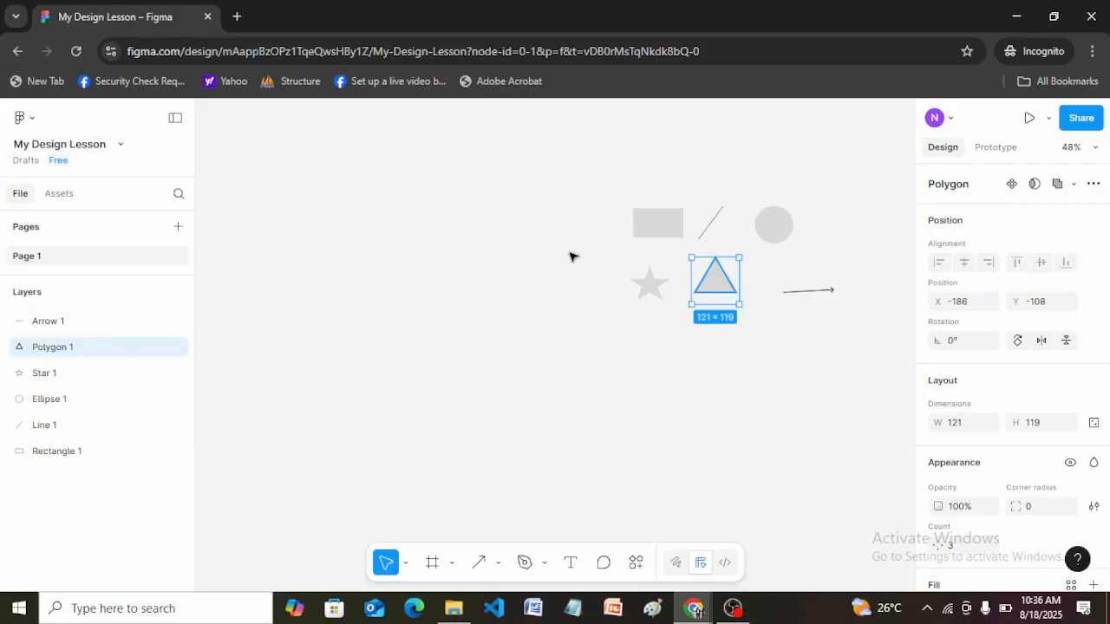
# Zoom in to 128% and pan with the Hand tool to centre all six shapes in view.
pyautogui.press('h')
pyautogui.scroll(5, 805, 238)
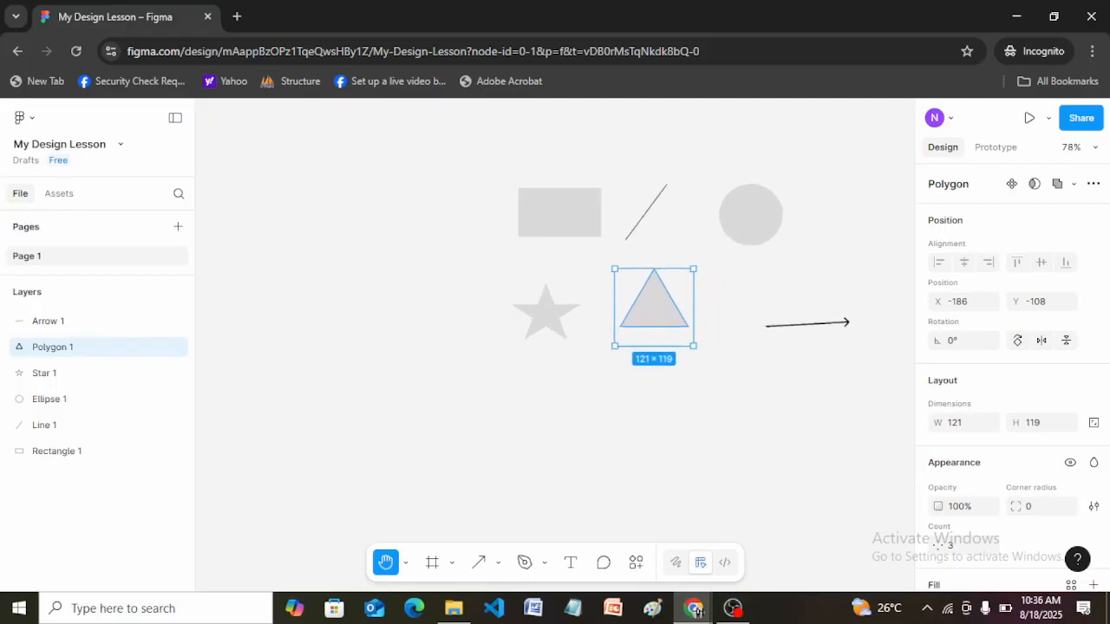
pyautogui.scroll(2, 806, 238)
pyautogui.moveTo(662, 248); pyautogui.dragTo(592, 327)
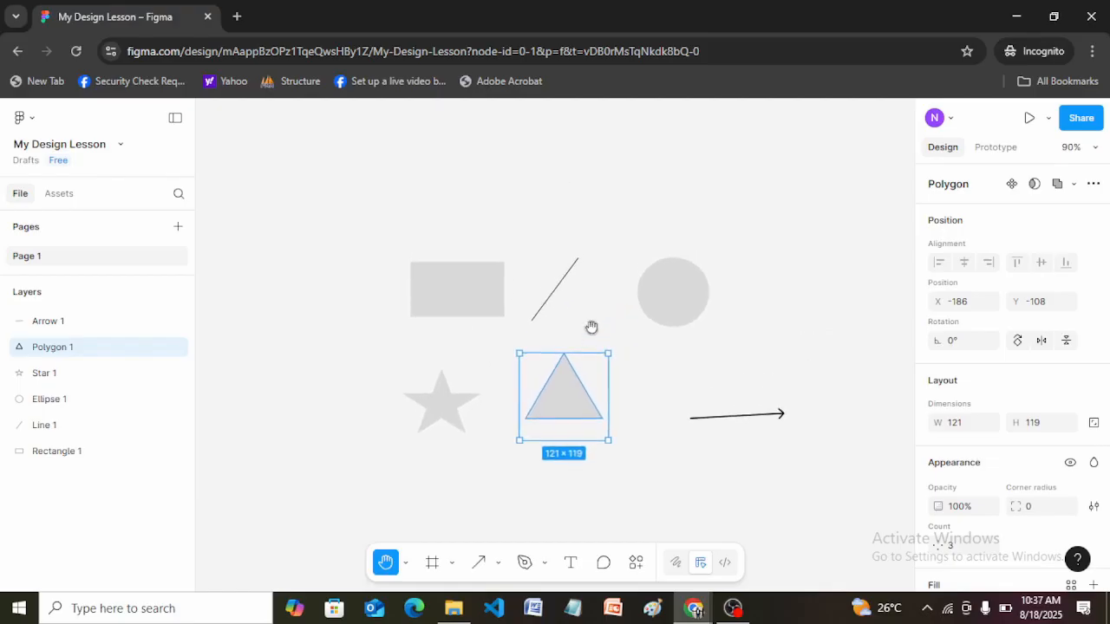
pyautogui.scroll(2, 592, 327)
pyautogui.scroll(1, 593, 327)
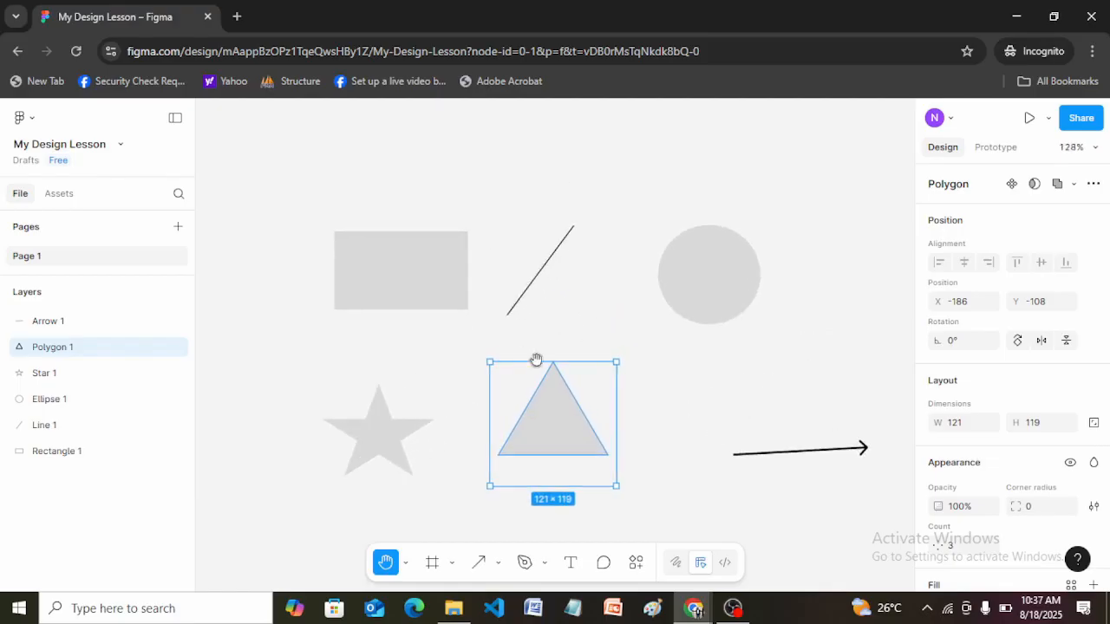
pyautogui.moveTo(558, 360)
pyautogui.mouseDown()
pyautogui.moveTo(546, 320)
pyautogui.moveTo(547, 347)
pyautogui.mouseUp()
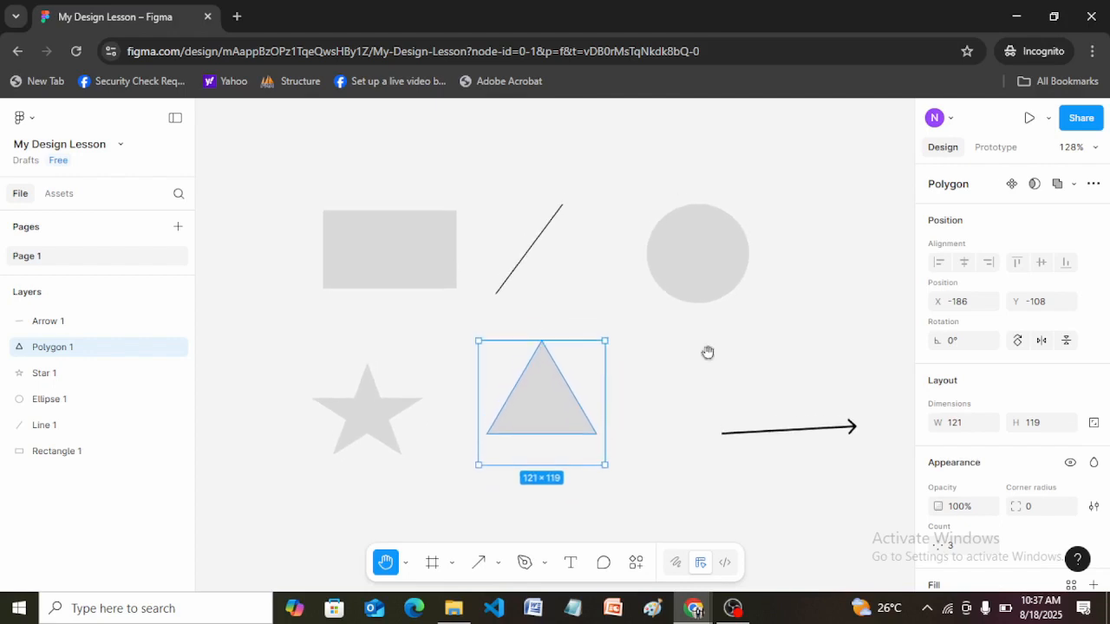
# Select the ellipse and the rectangle in turn with the Move tool, and clear the selection.
pyautogui.press('v')
pyautogui.click(693, 274)
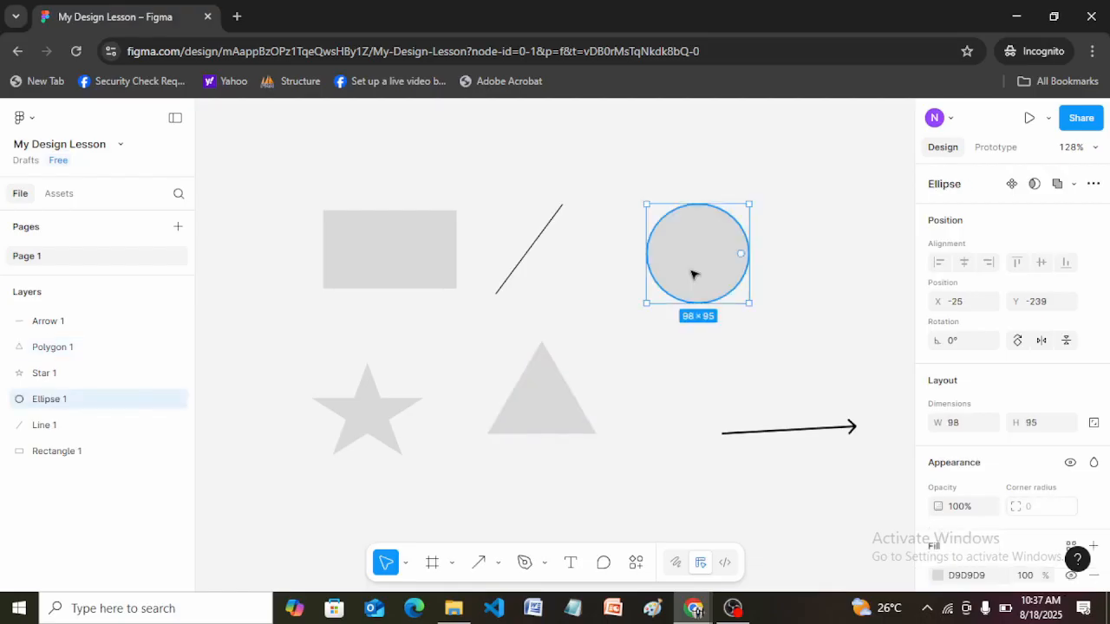
pyautogui.click(415, 266)
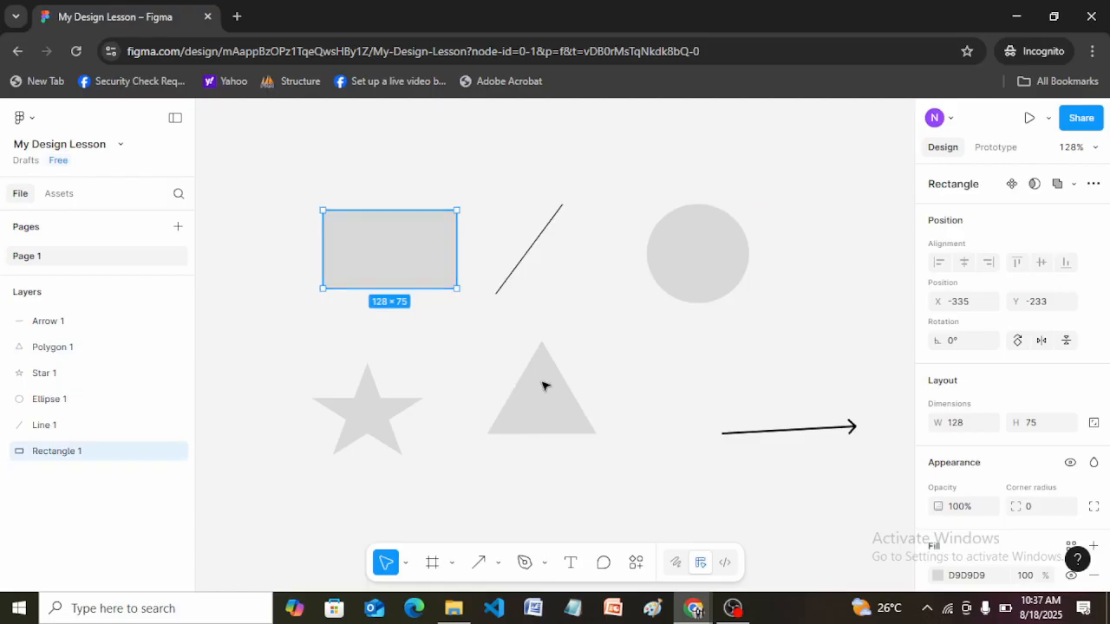
pyautogui.click(604, 348)
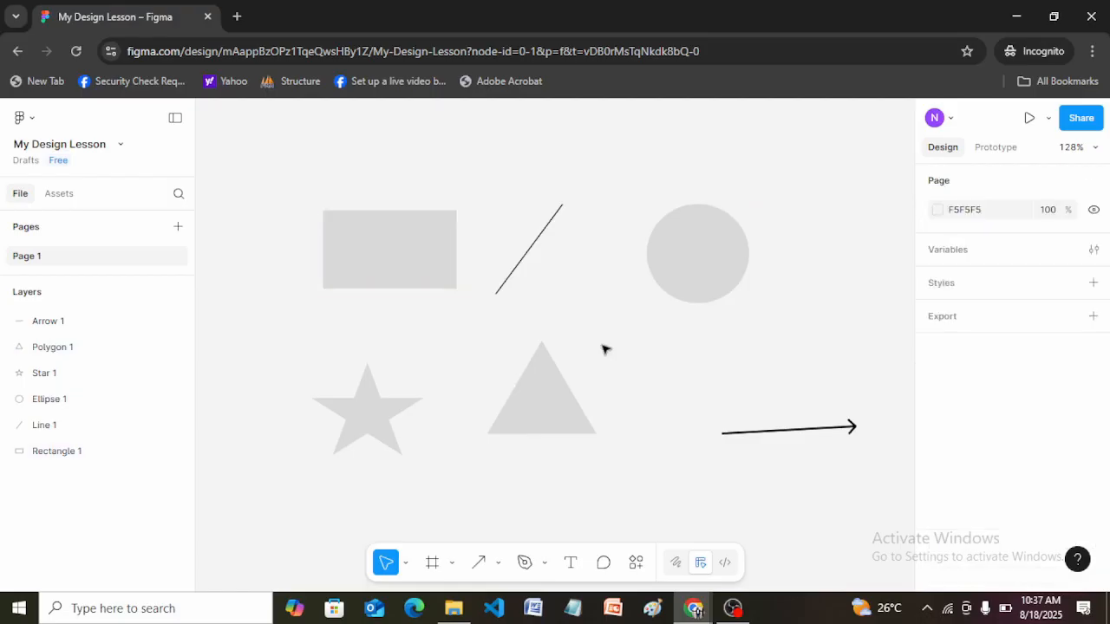
# Move the ellipse slightly up and to the left of its original place, and select the rectangle.
pyautogui.click(416, 260)
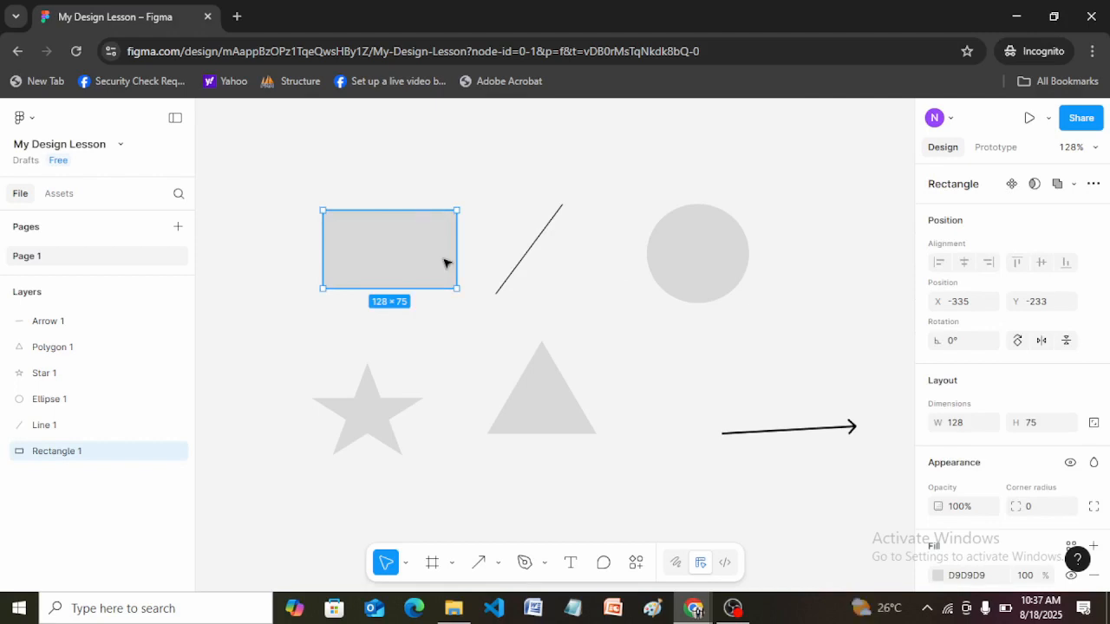
pyautogui.click(721, 253)
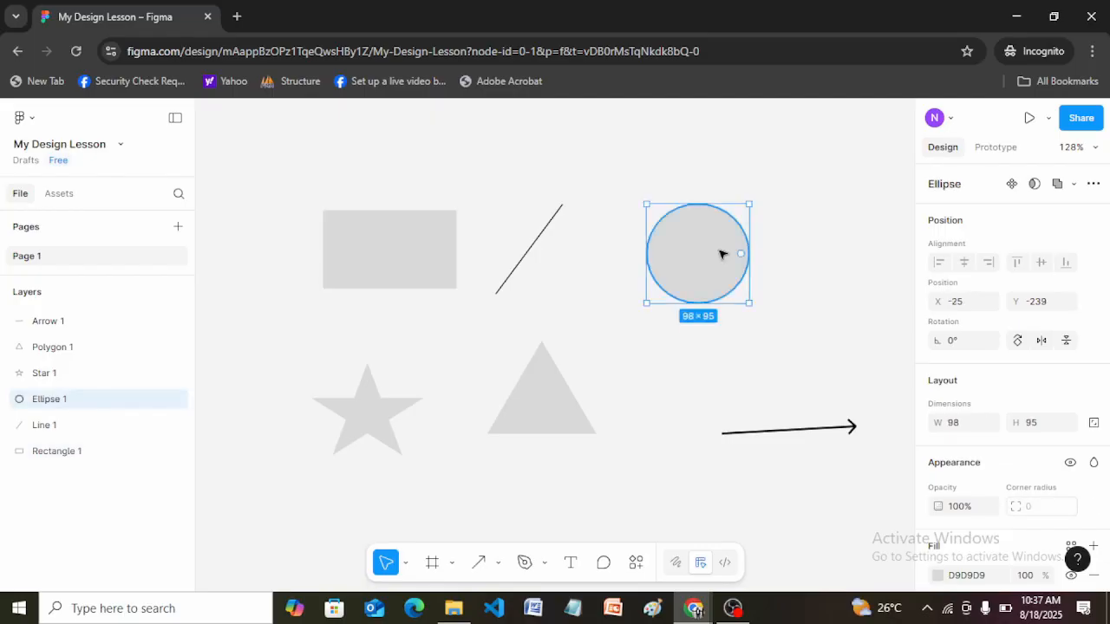
pyautogui.moveTo(720, 253); pyautogui.dragTo(688, 343)
pyautogui.moveTo(704, 220); pyautogui.dragTo(707, 240)
pyautogui.click(400, 252)
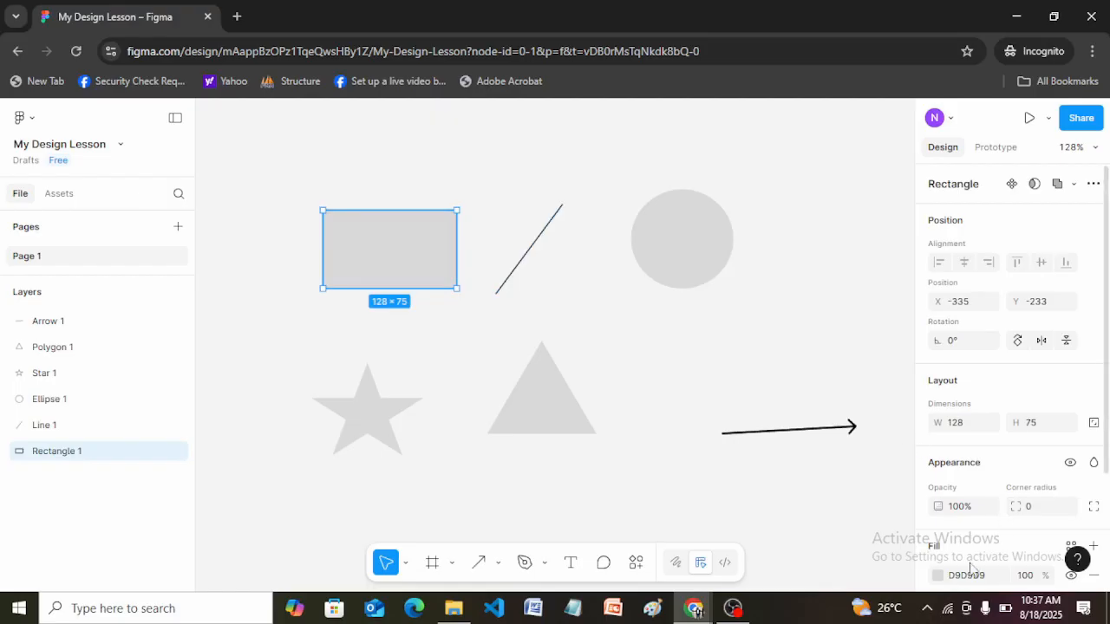
# Change the rectangle's fill colour to red F43535 and clear the selection.
pyautogui.scroll(-2, 1041, 399)
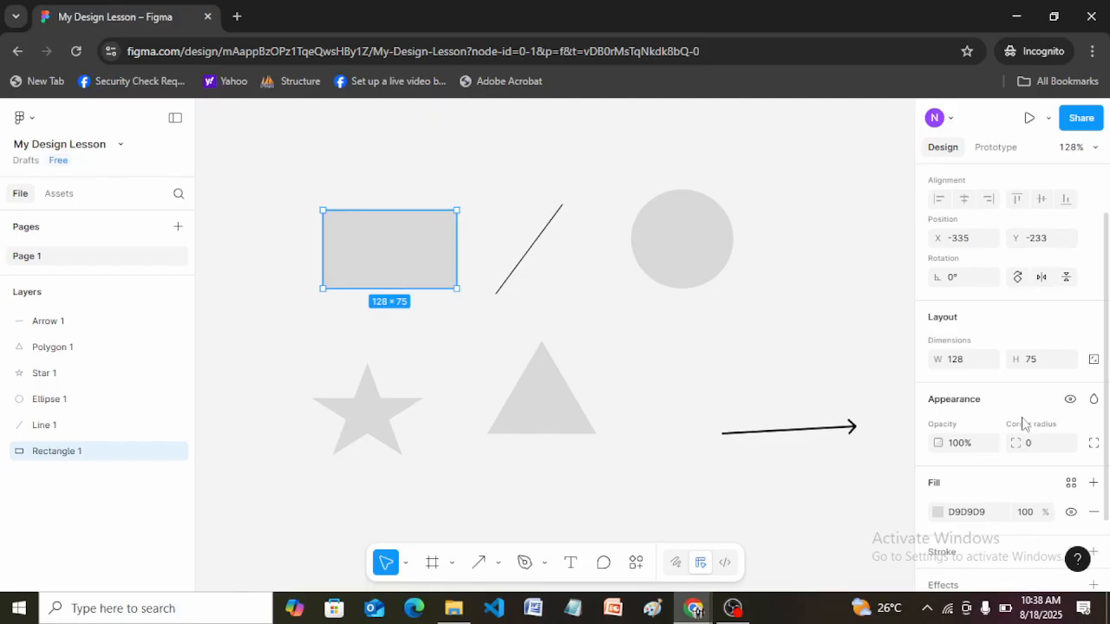
pyautogui.click(937, 512)
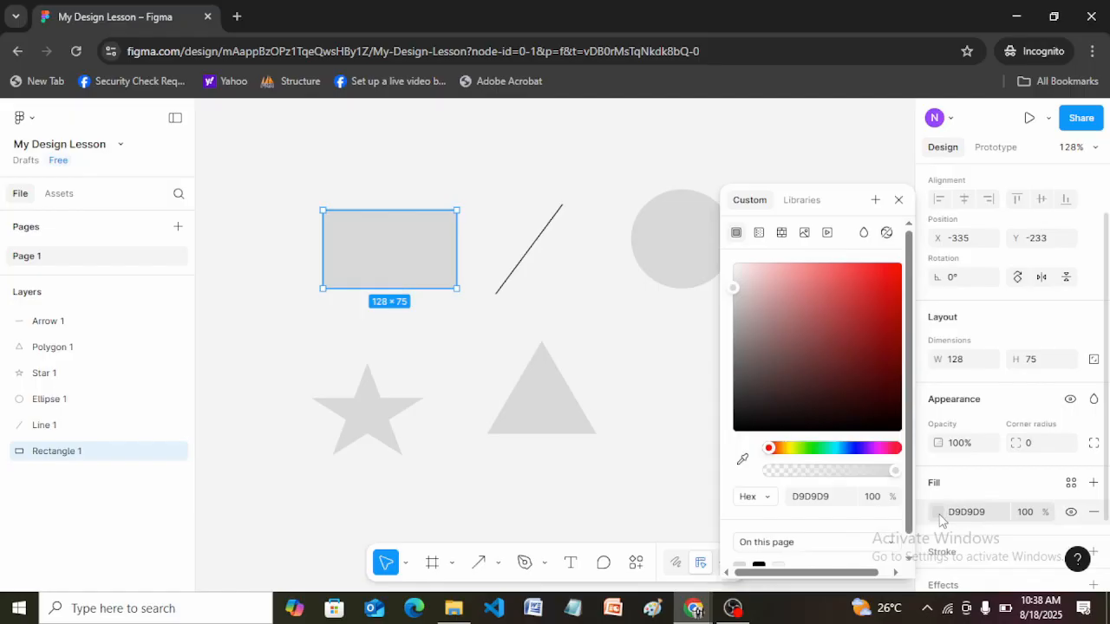
pyautogui.click(866, 271)
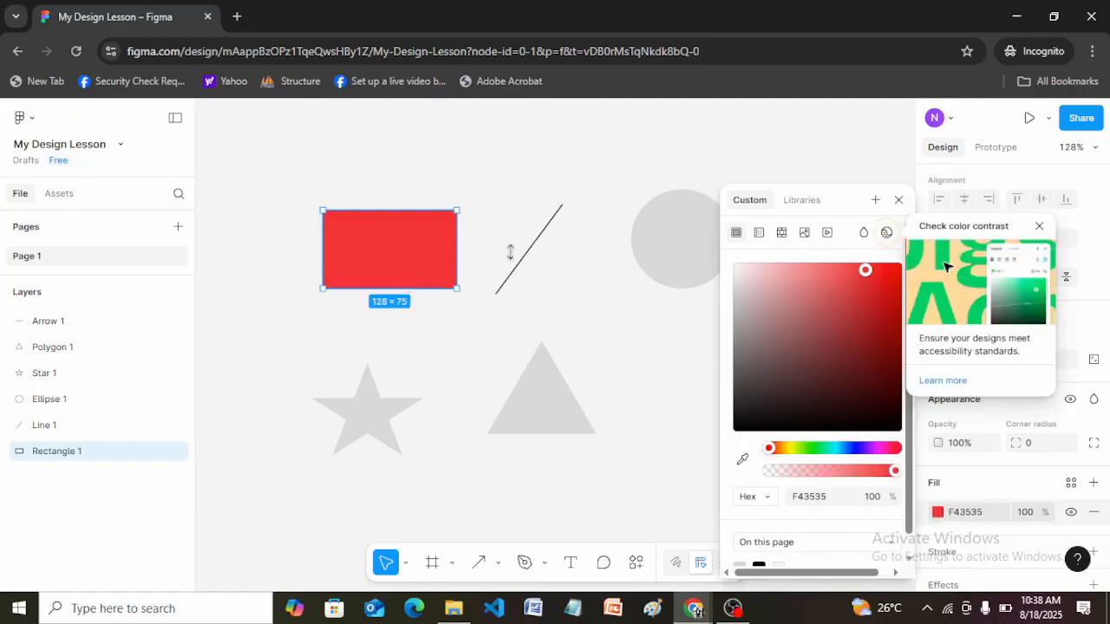
pyautogui.click(500, 157)
pyautogui.click(445, 233)
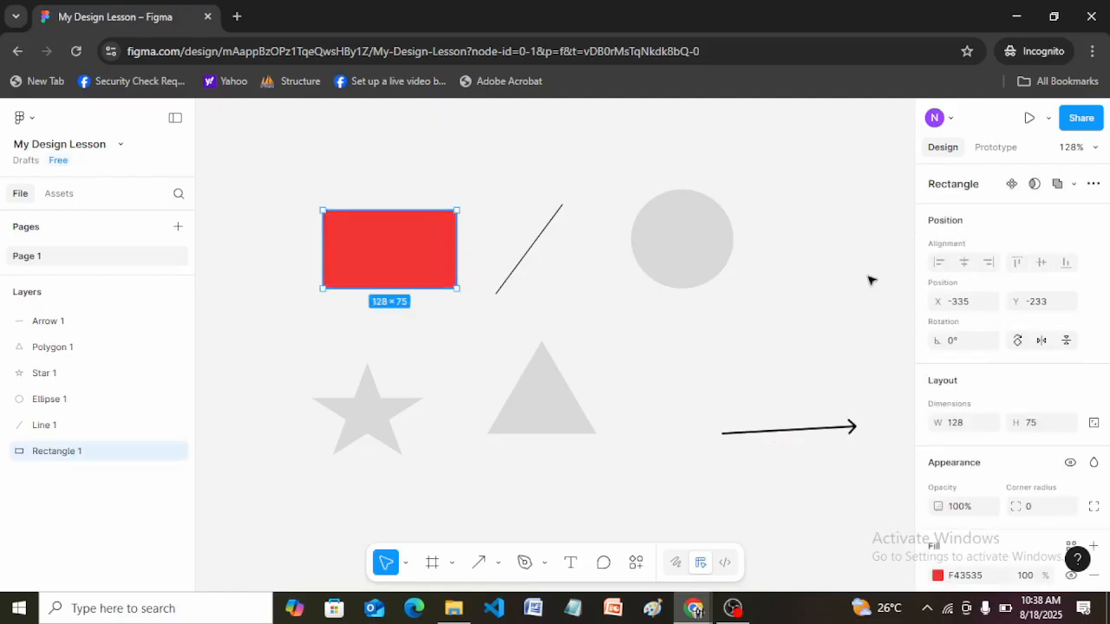
pyautogui.click(657, 363)
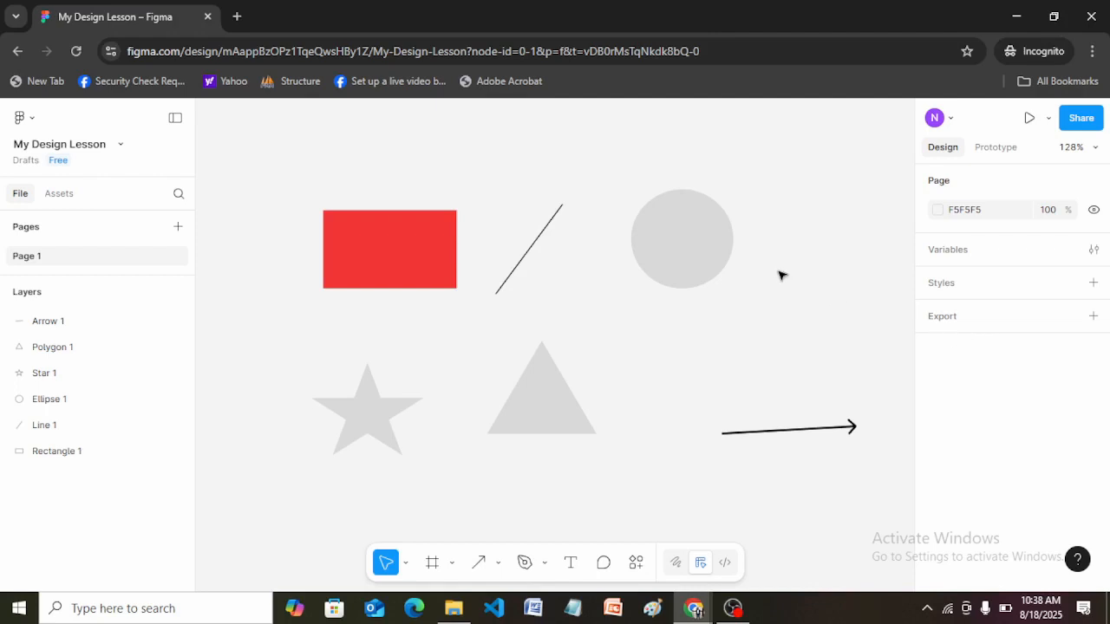
# Select the ellipse and the red rectangle alternately with the Move tool, clearing the selection in between and at the end.
pyautogui.click(677, 257)
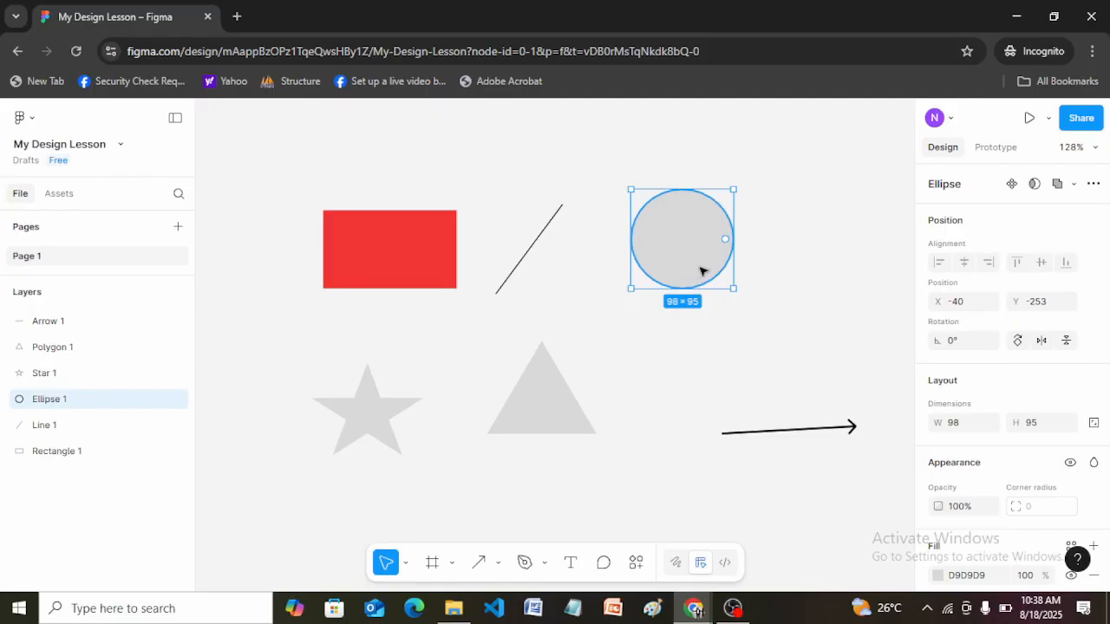
pyautogui.click(806, 276)
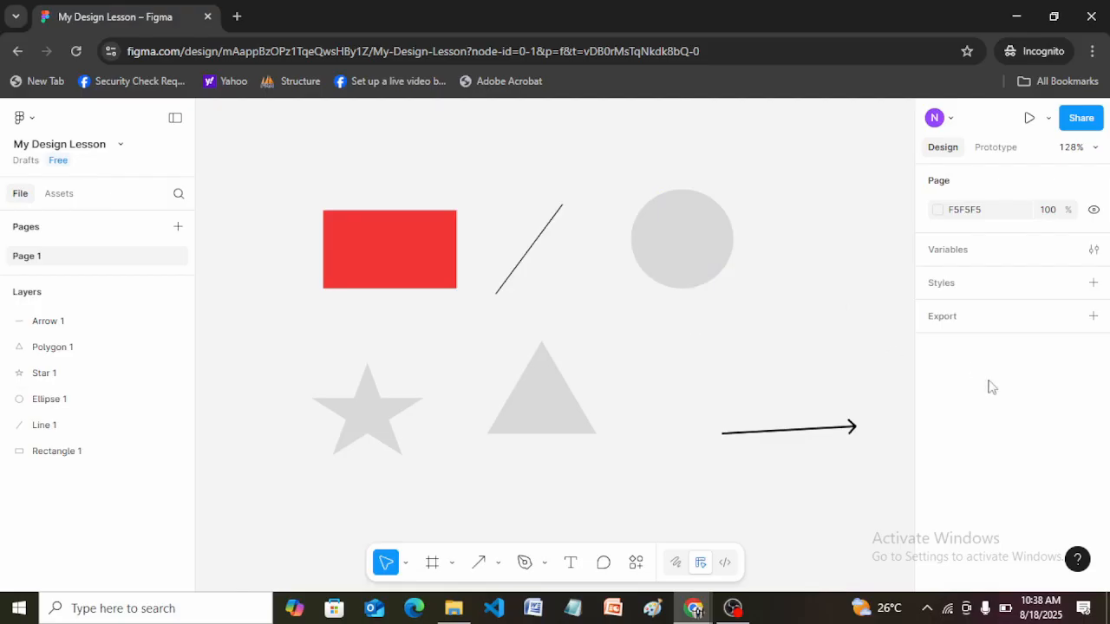
pyautogui.click(378, 243)
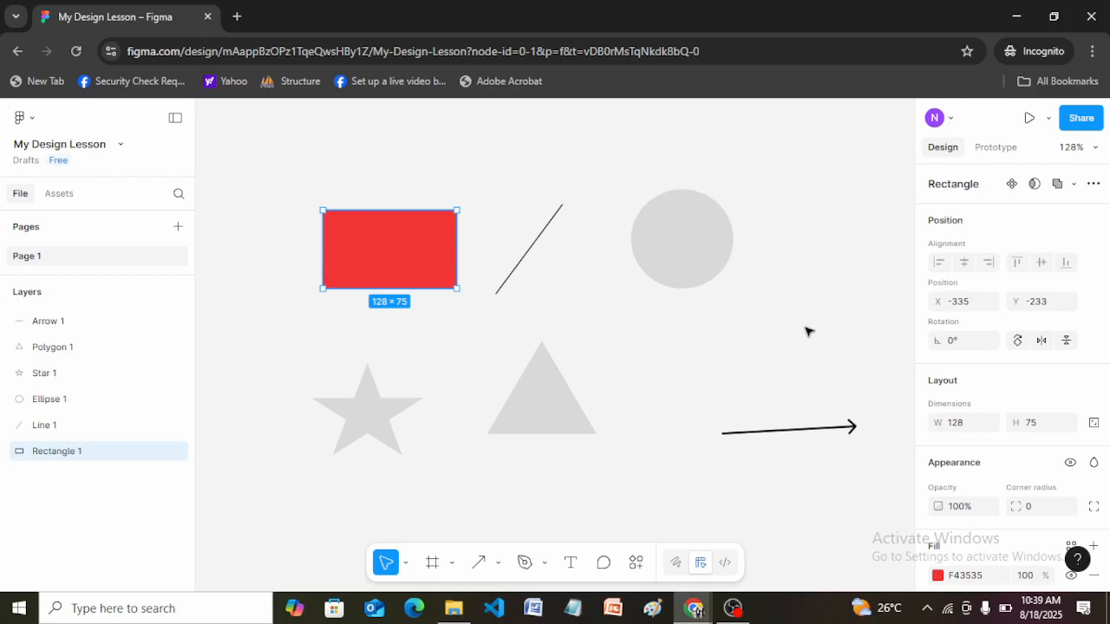
pyautogui.click(680, 259)
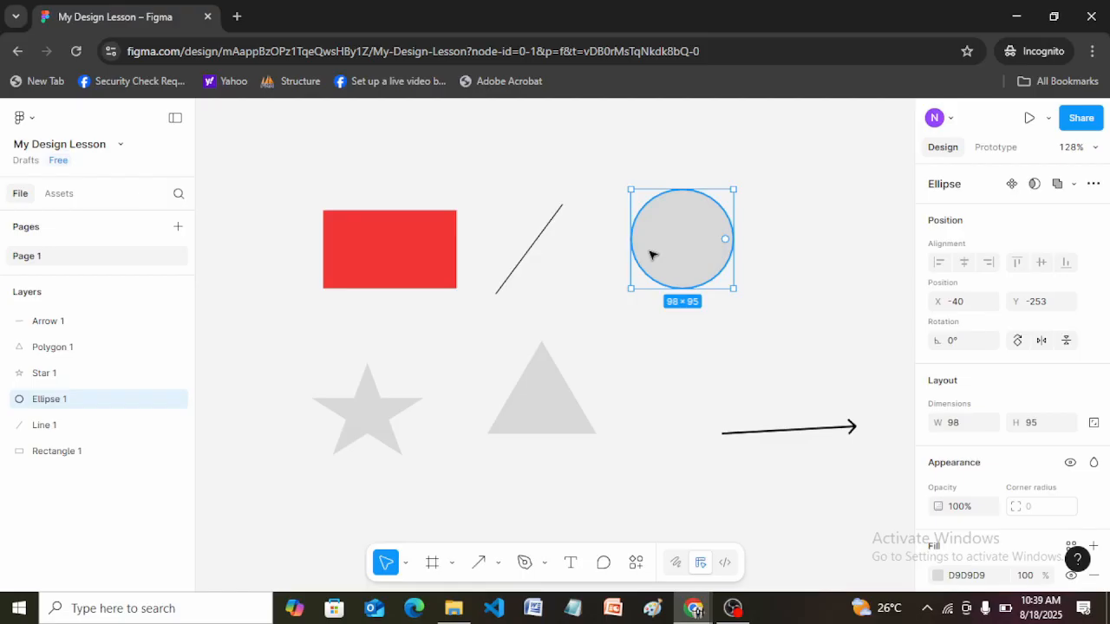
pyautogui.click(399, 253)
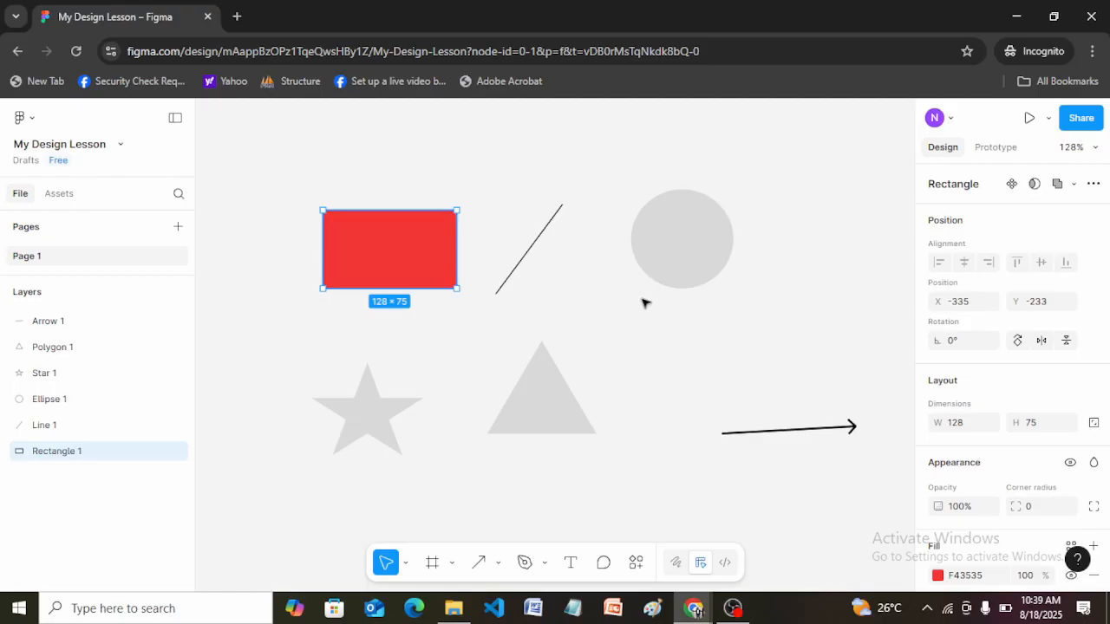
pyautogui.click(502, 291)
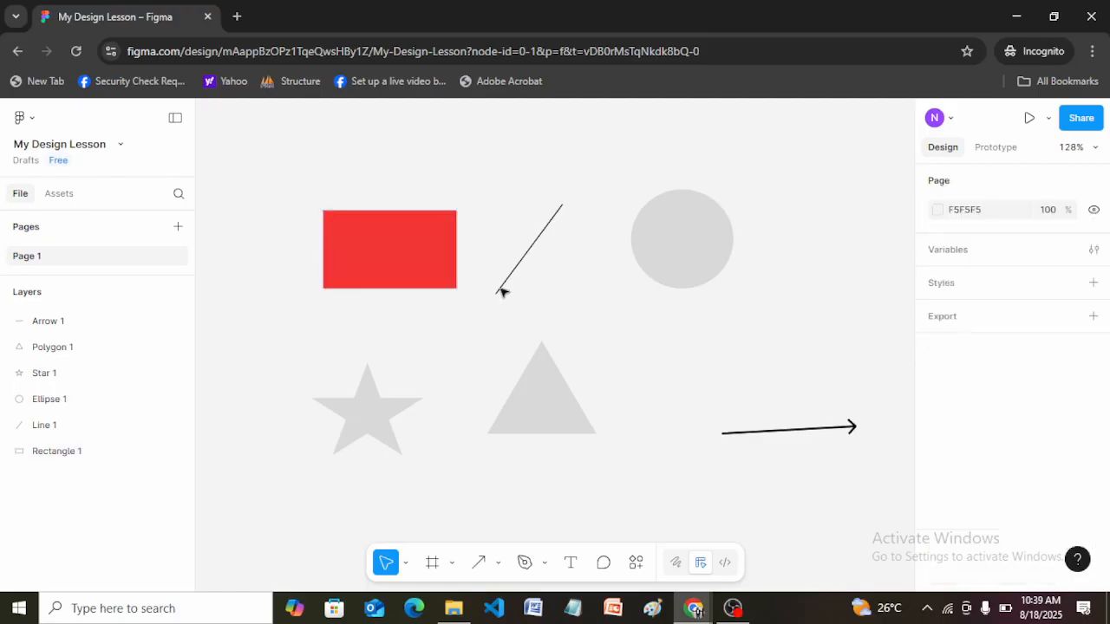
pyautogui.click(673, 266)
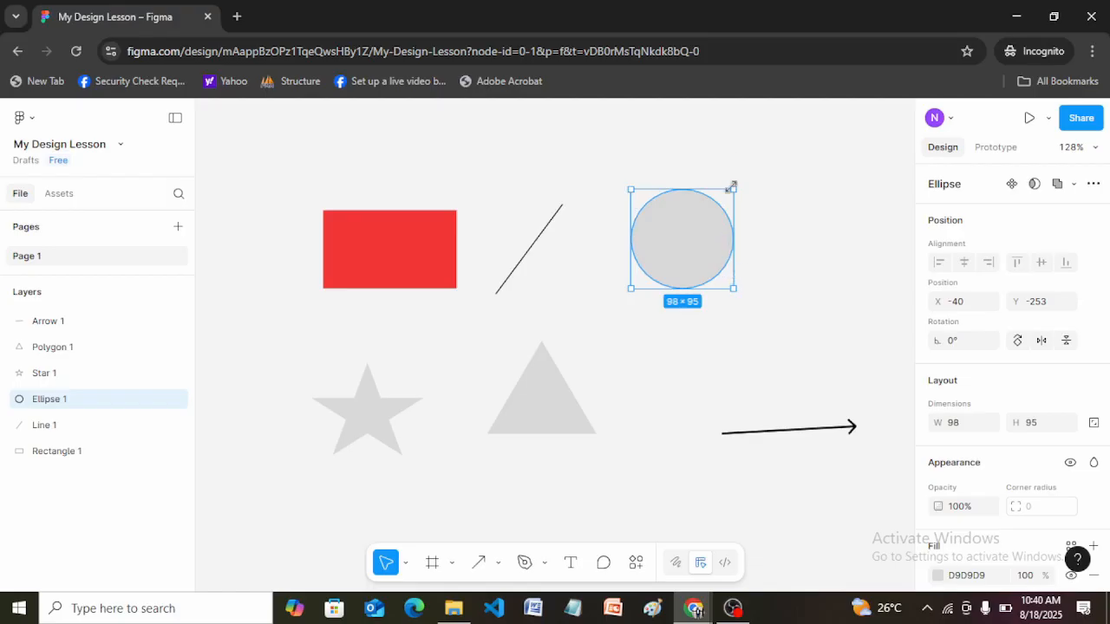
pyautogui.click(812, 244)
# Open the ellipse for vector editing, dismiss the feature tips, and leave and re-enter the editing mode.
pyautogui.click(693, 240)
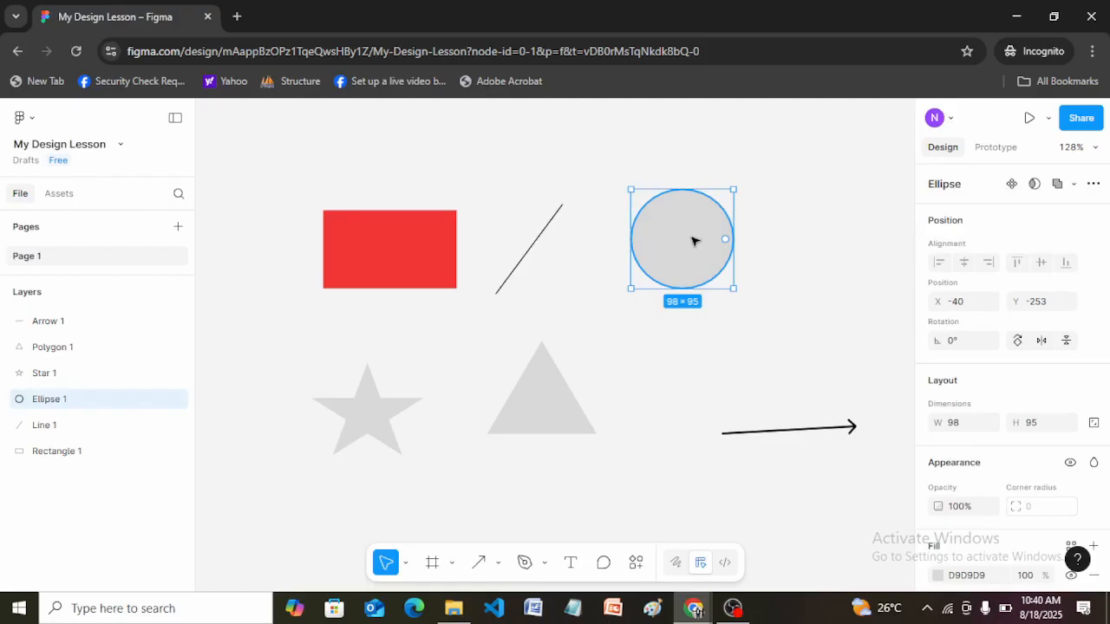
pyautogui.doubleClick(694, 240)
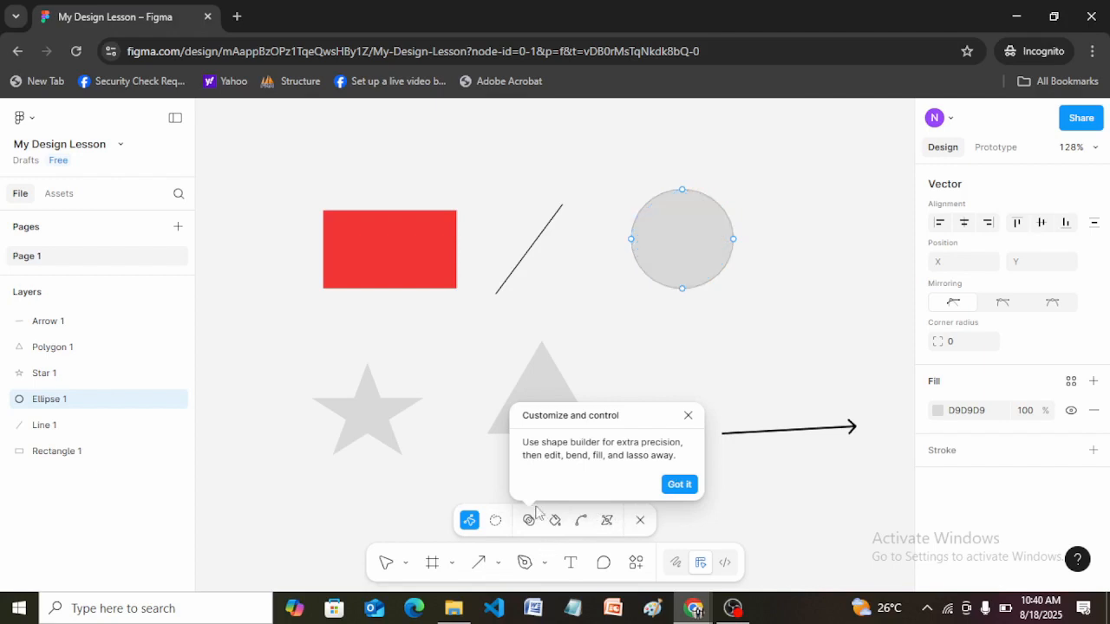
pyautogui.click(682, 487)
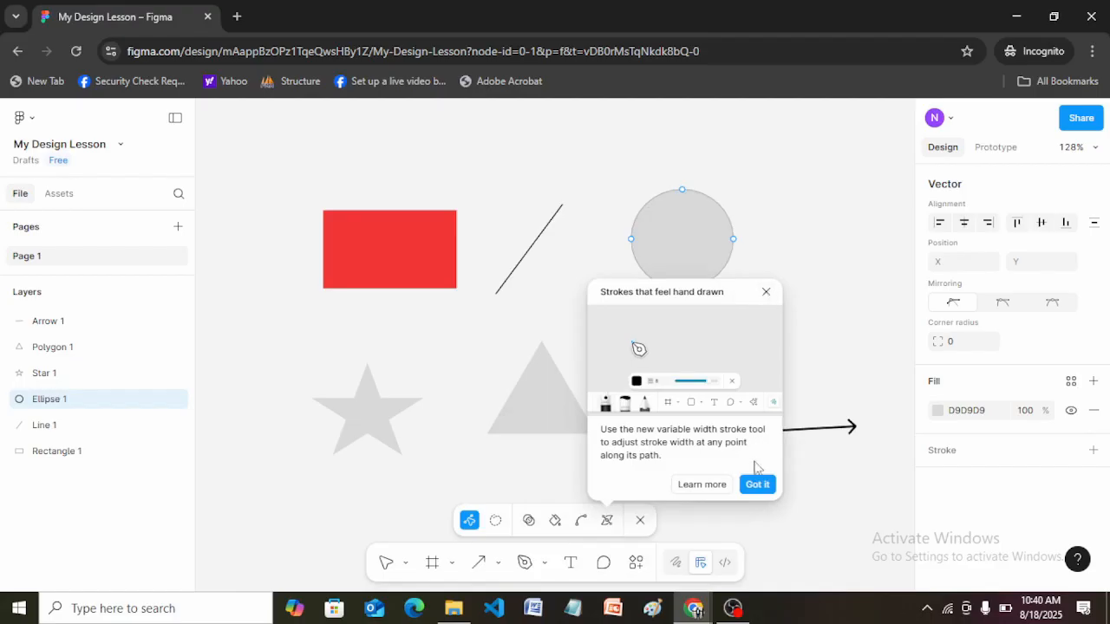
pyautogui.click(757, 484)
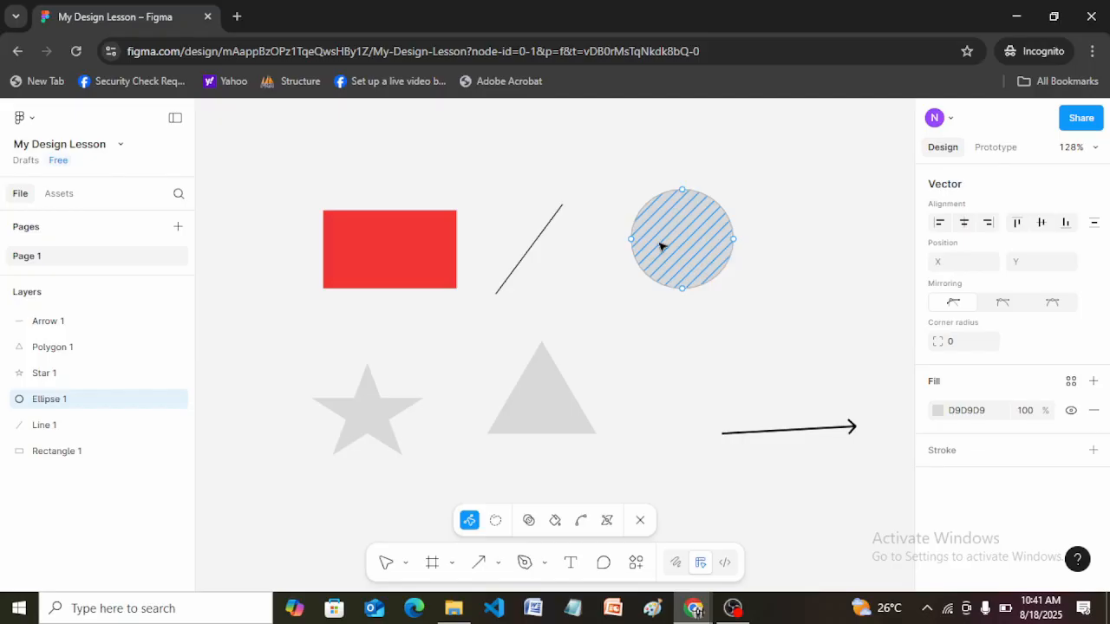
pyautogui.press('Escape')
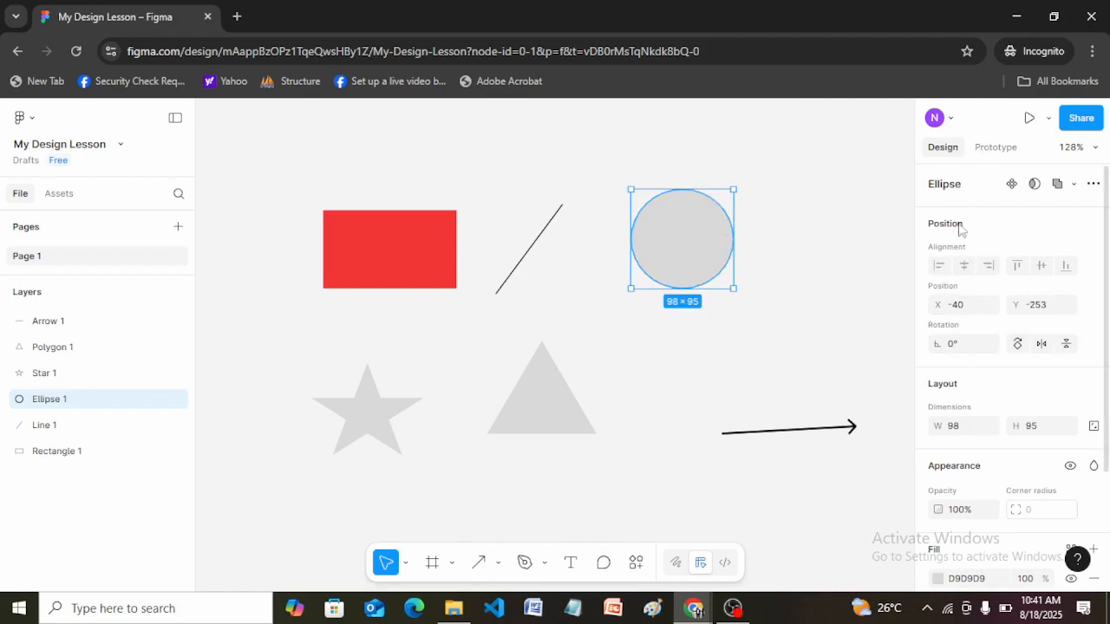
pyautogui.doubleClick(674, 240)
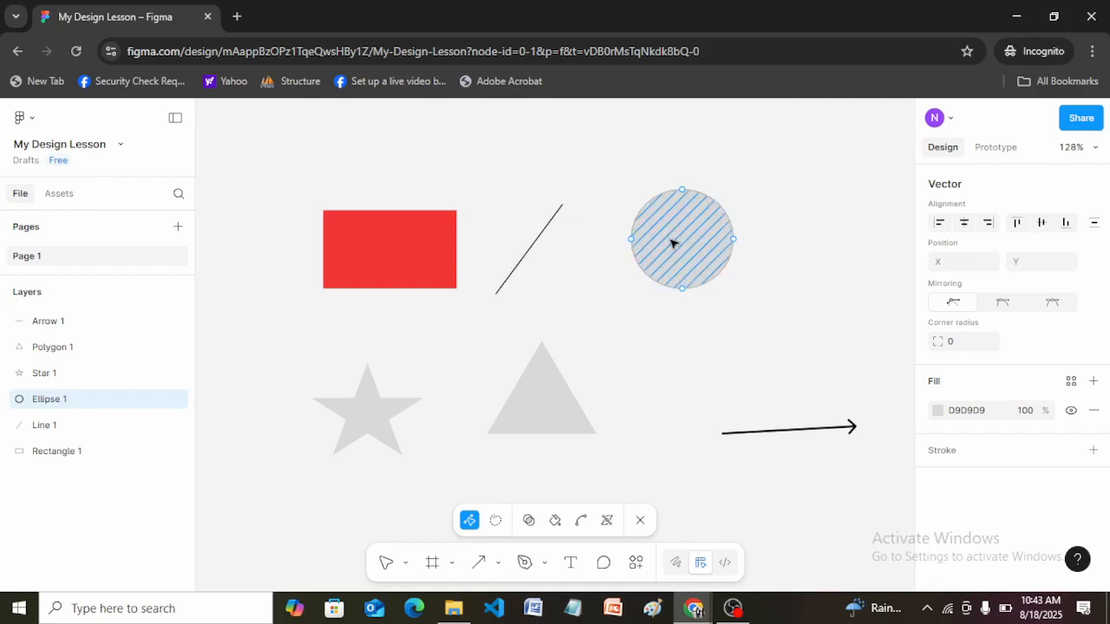
# Leave the ellipse's vector editing and resize the red rectangle by its four edges to about 147 × 69.
pyautogui.press('Escape')
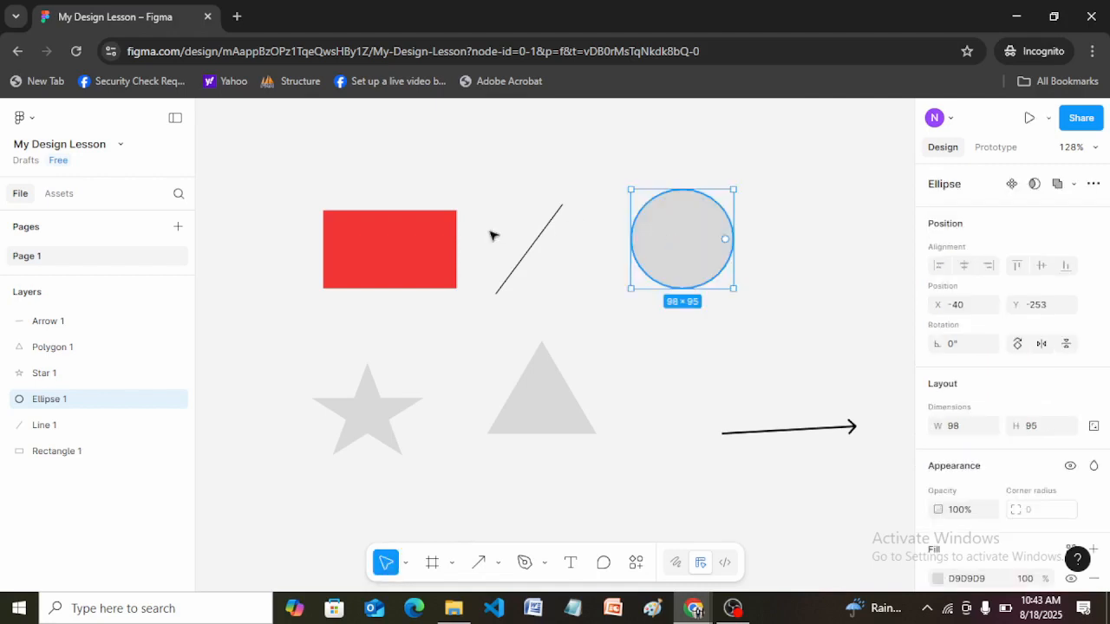
pyautogui.click(351, 276)
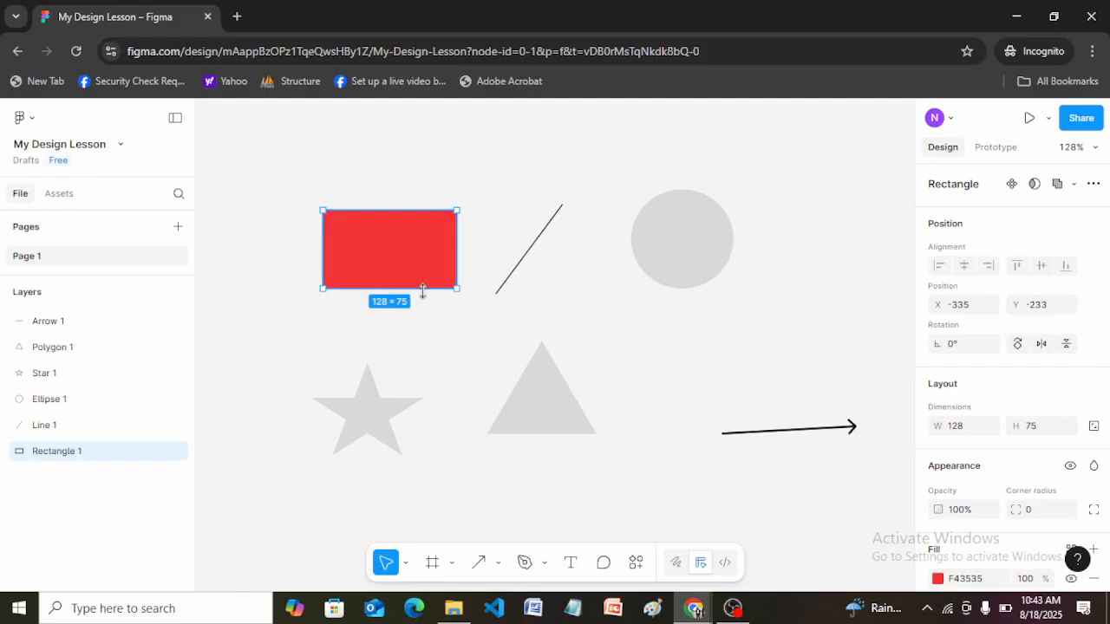
pyautogui.moveTo(422, 288)
pyautogui.mouseDown()
pyautogui.moveTo(425, 384)
pyautogui.moveTo(426, 276)
pyautogui.mouseUp()
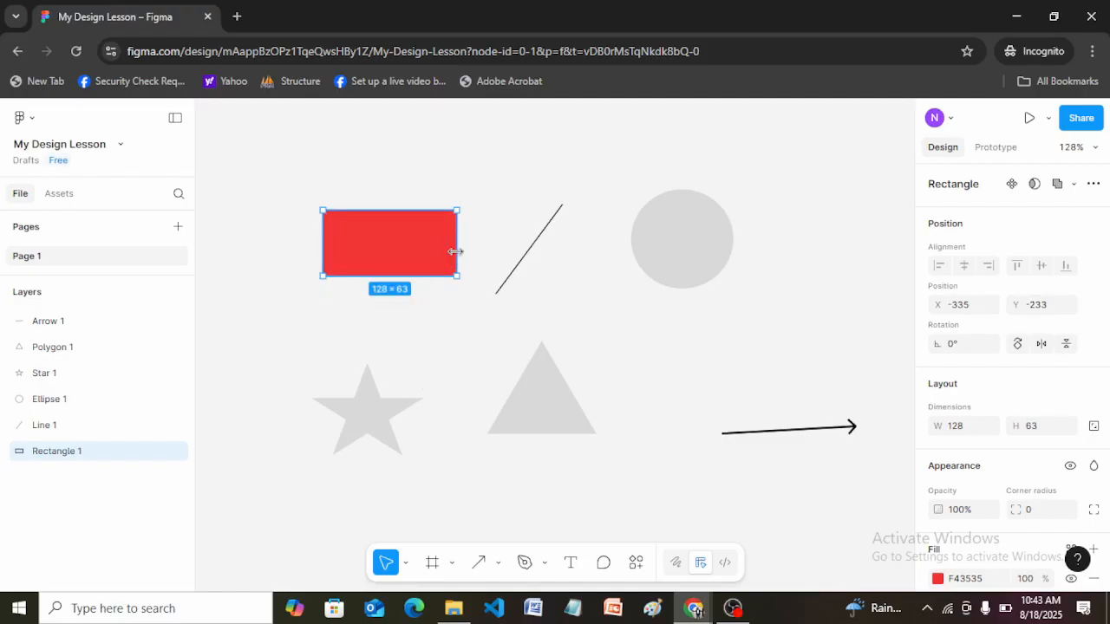
pyautogui.moveTo(456, 252)
pyautogui.mouseDown()
pyautogui.moveTo(555, 246)
pyautogui.moveTo(465, 246)
pyautogui.mouseUp()
pyautogui.moveTo(404, 210)
pyautogui.mouseDown()
pyautogui.moveTo(404, 179)
pyautogui.moveTo(404, 210)
pyautogui.mouseUp()
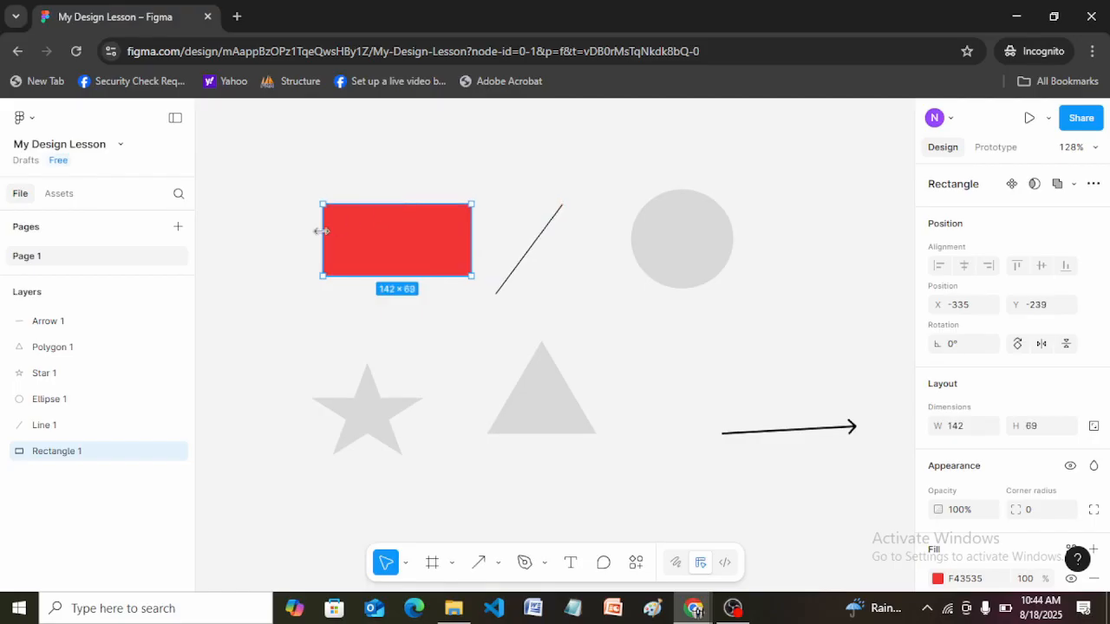
pyautogui.moveTo(323, 231)
pyautogui.mouseDown()
pyautogui.moveTo(280, 228)
pyautogui.moveTo(319, 229)
pyautogui.mouseUp()
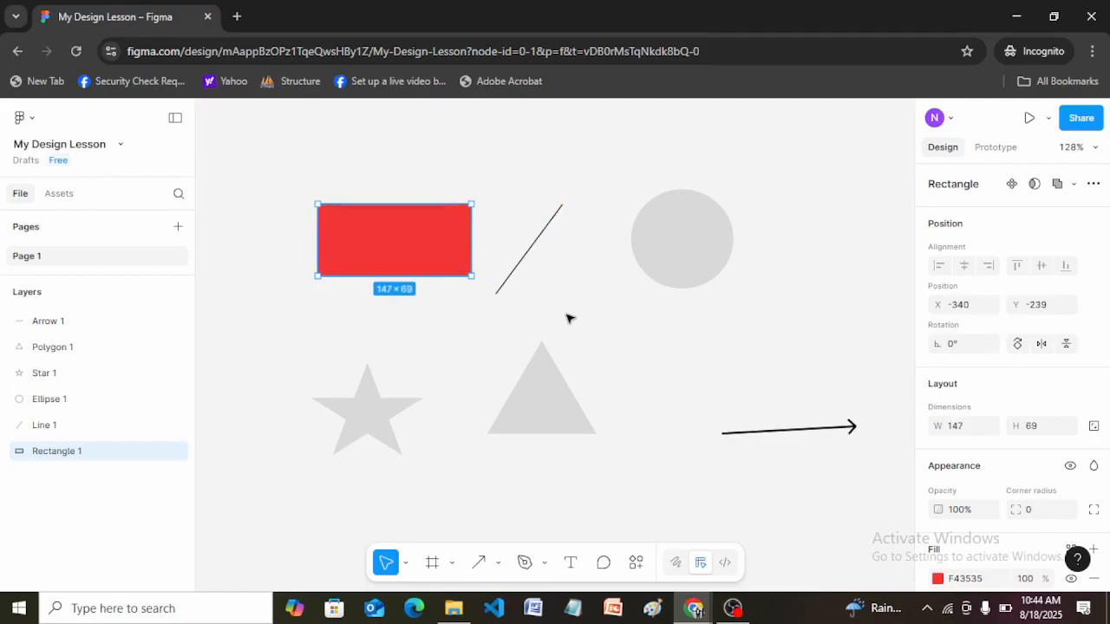
# Set the red rectangle's height to 100, 200 and finally 68.
pyautogui.click(1040, 431)
pyautogui.write('100')
pyautogui.press('Return')
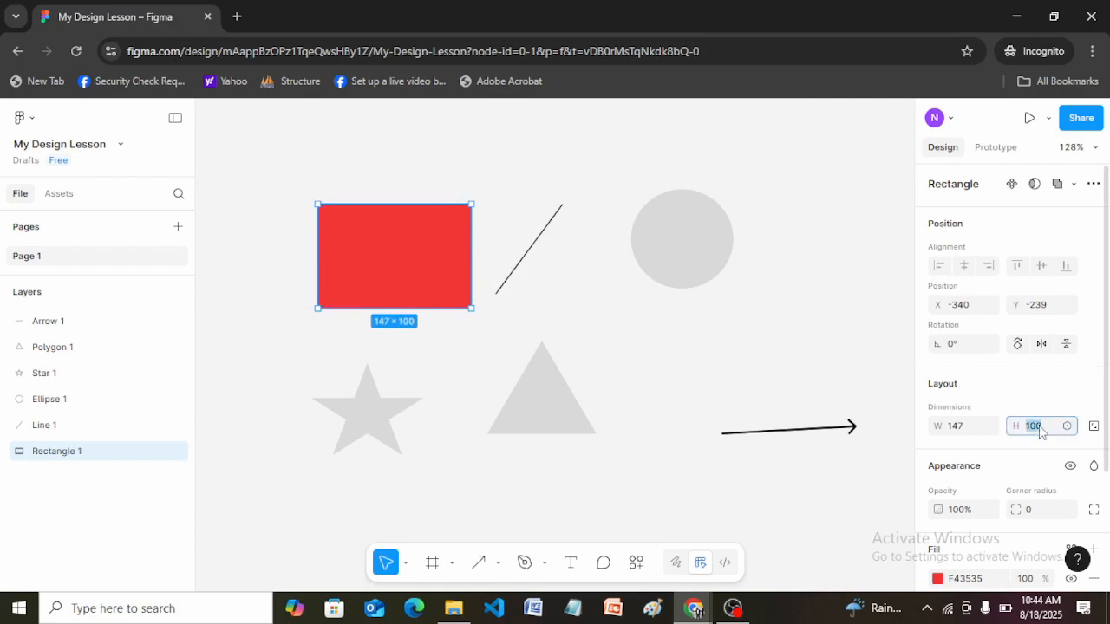
pyautogui.write('200')
pyautogui.press('Return')
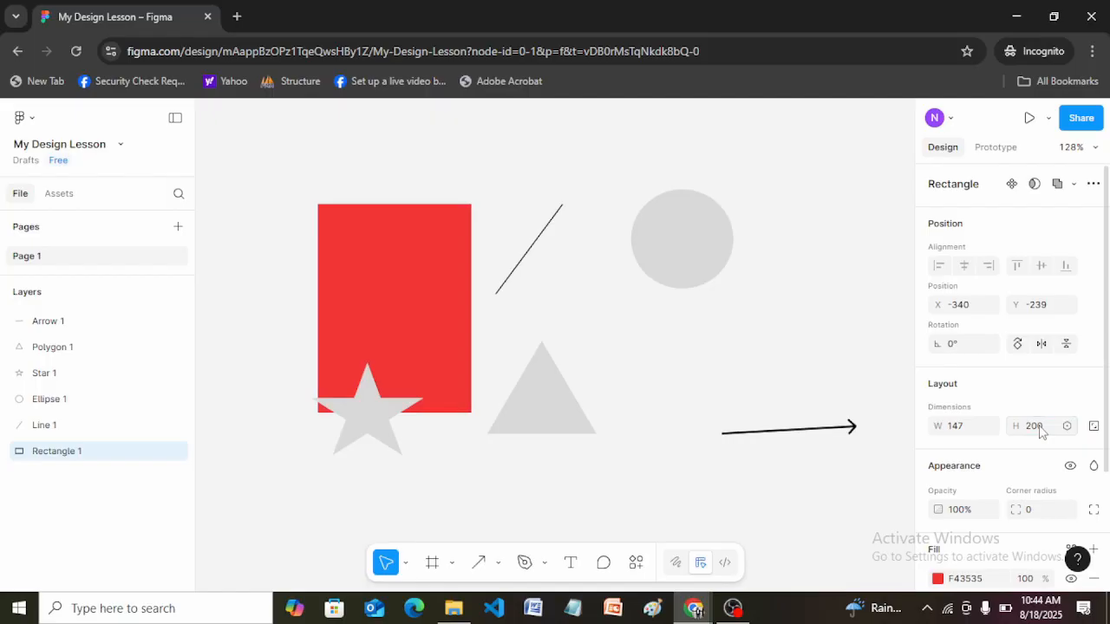
pyautogui.click(1041, 432)
pyautogui.write('68')
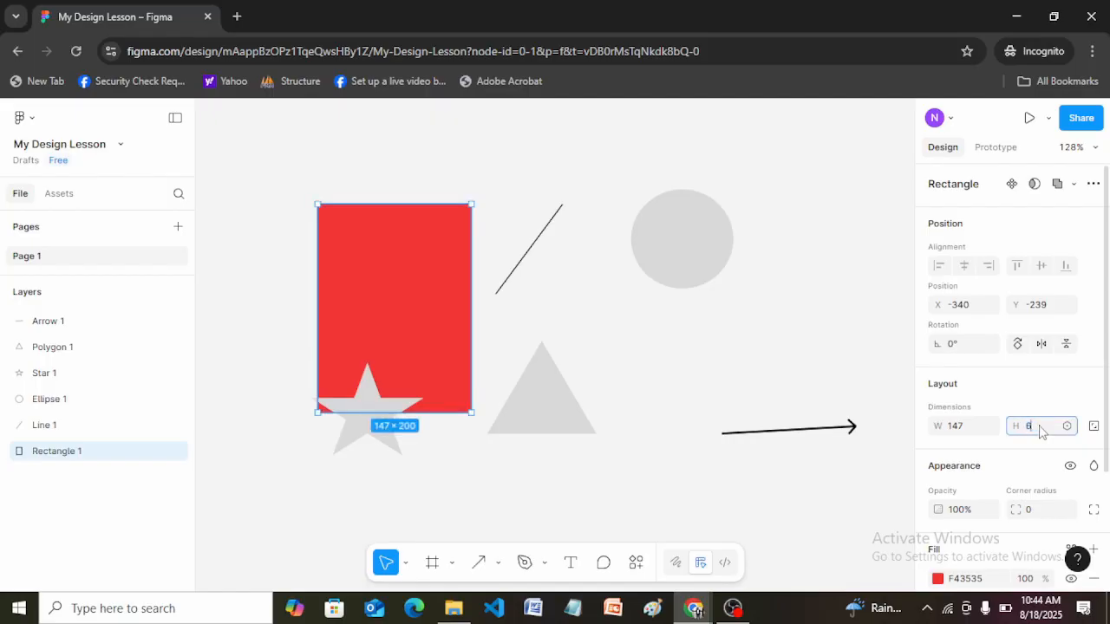
pyautogui.press('Return')
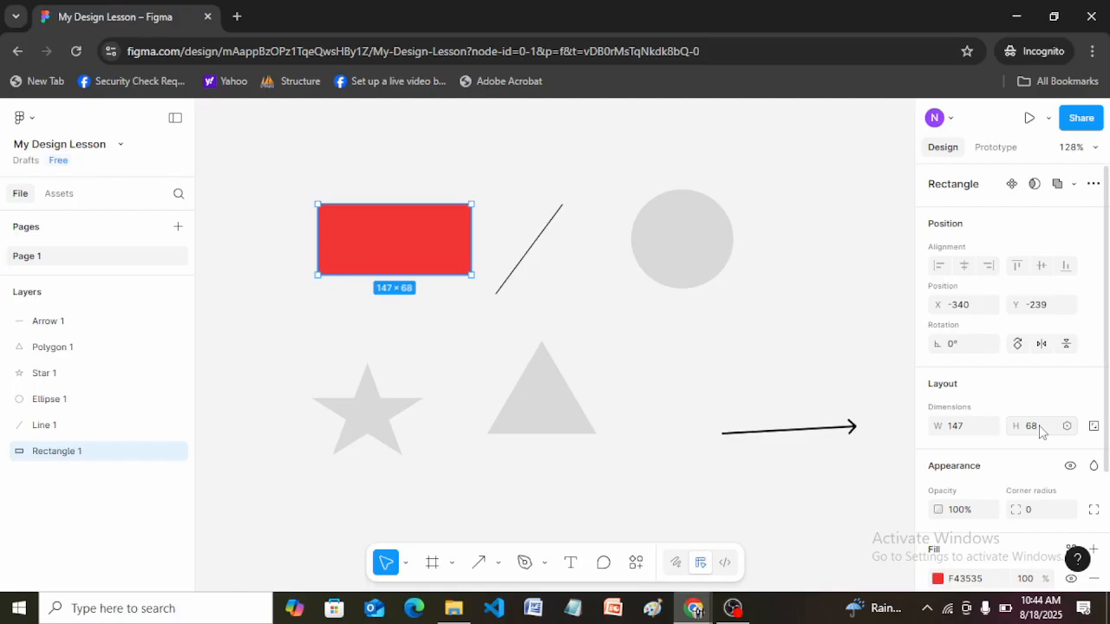
# Stretch the red rectangle's width and height freely with the Move tool, then shrink it to about 138 × 76.
pyautogui.click(407, 564)
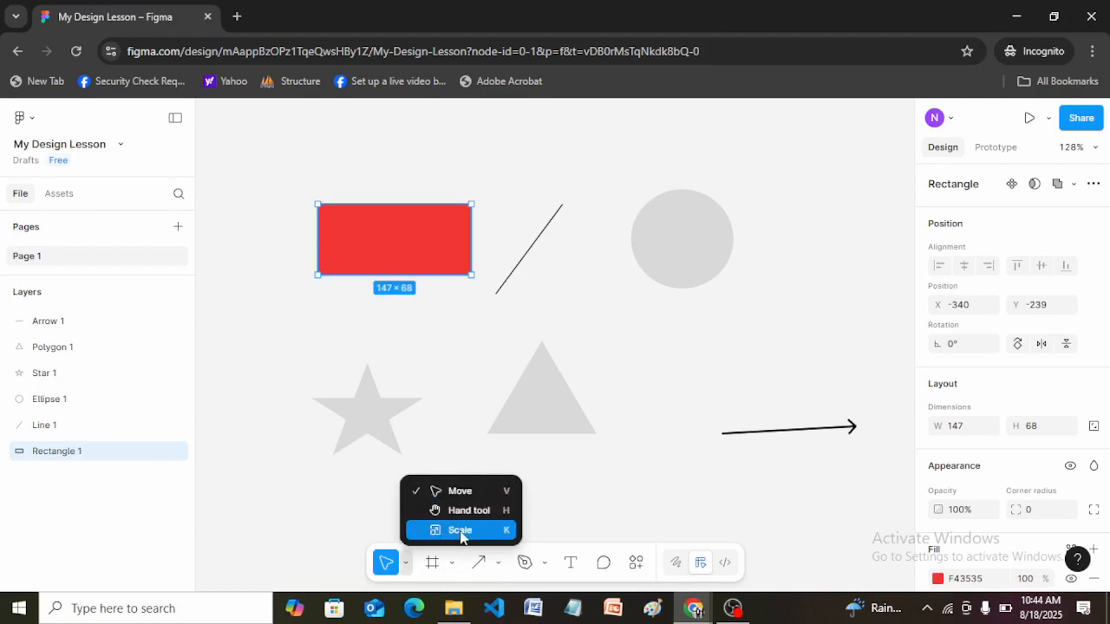
pyautogui.click(581, 508)
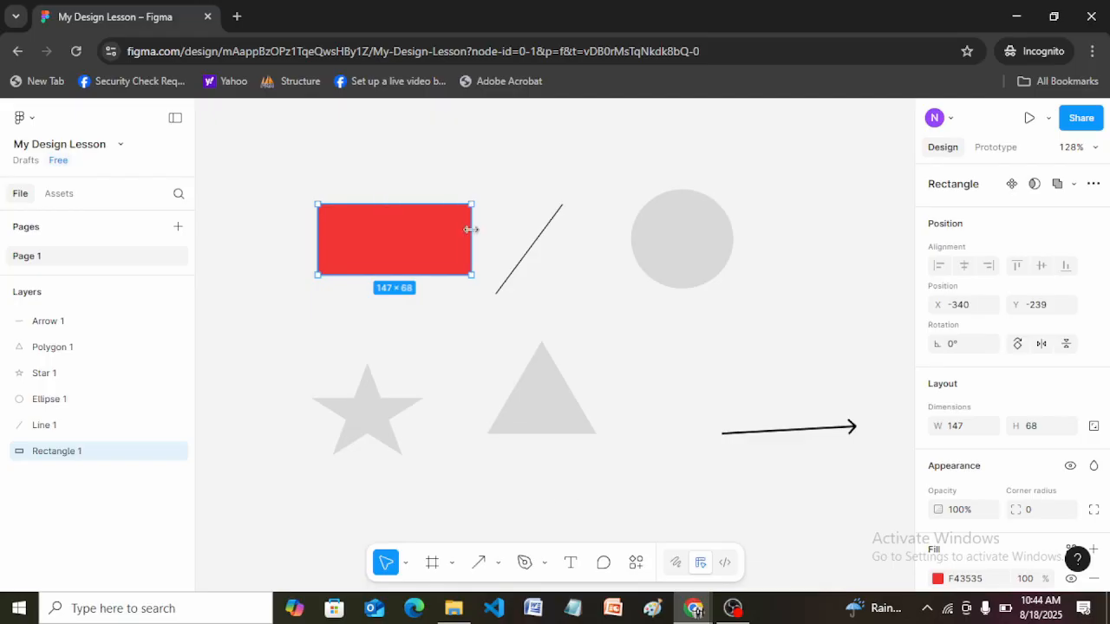
pyautogui.moveTo(471, 231); pyautogui.dragTo(590, 231)
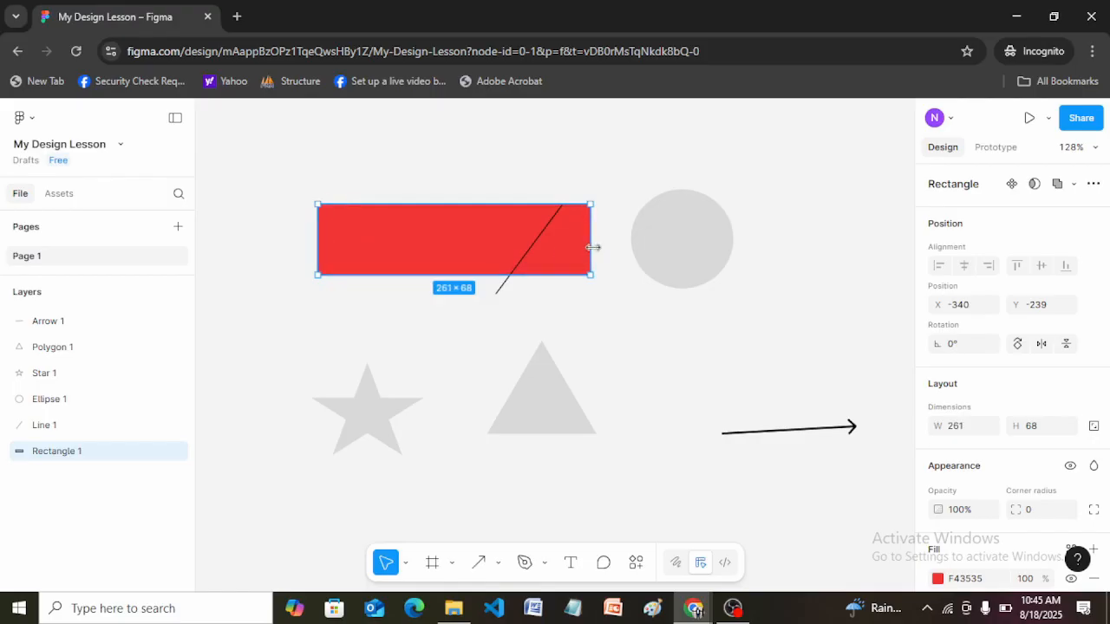
pyautogui.moveTo(593, 249); pyautogui.dragTo(461, 234)
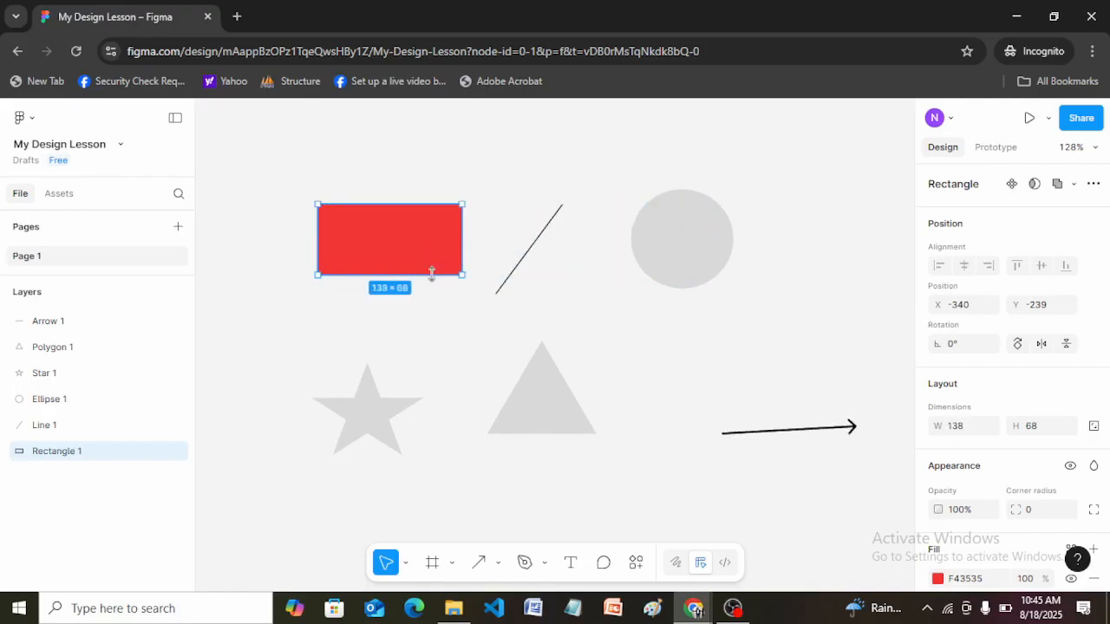
pyautogui.moveTo(434, 276); pyautogui.dragTo(412, 328)
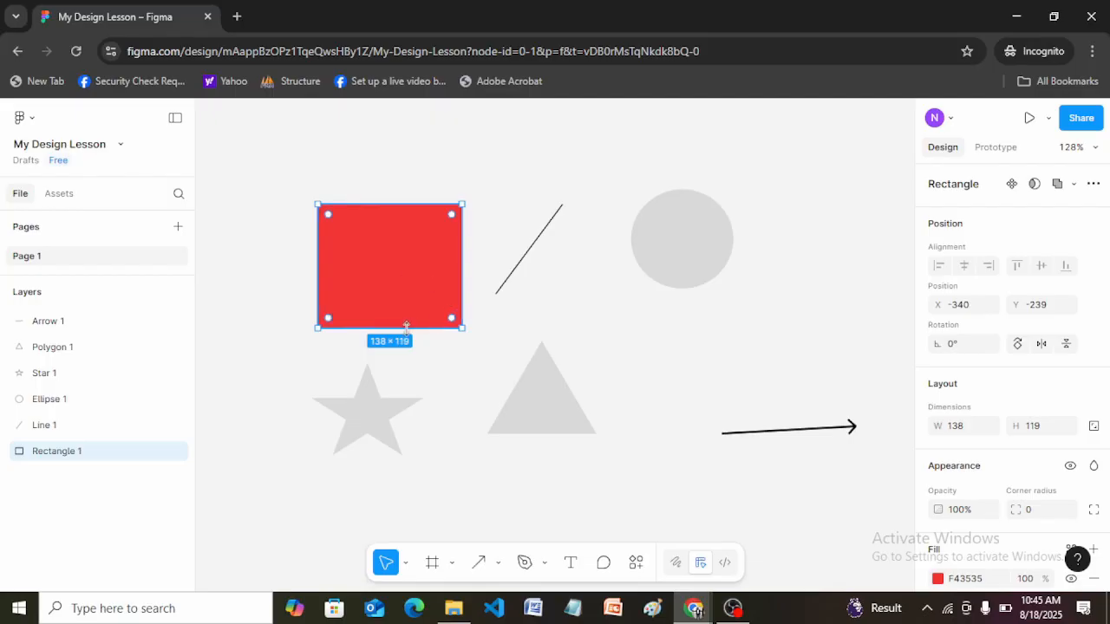
pyautogui.moveTo(407, 328); pyautogui.dragTo(405, 281)
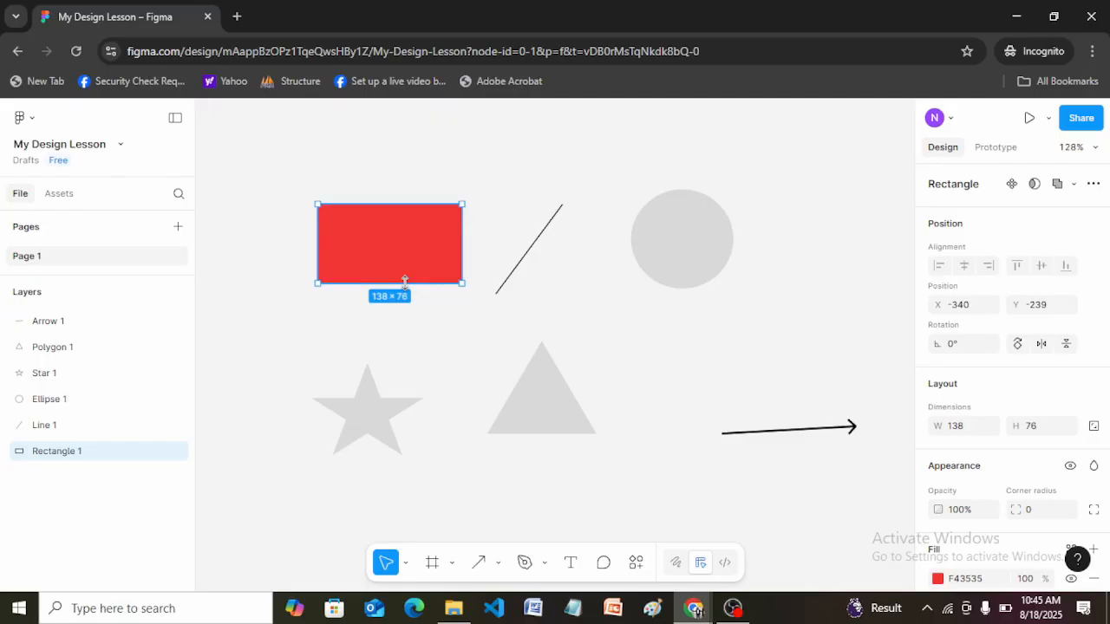
# Duplicate the red rectangle and place the copy directly above the original at about X -340, Y -329.
pyautogui.hotkey('ctrl', 'd')
pyautogui.moveTo(387, 258); pyautogui.dragTo(387, 164)
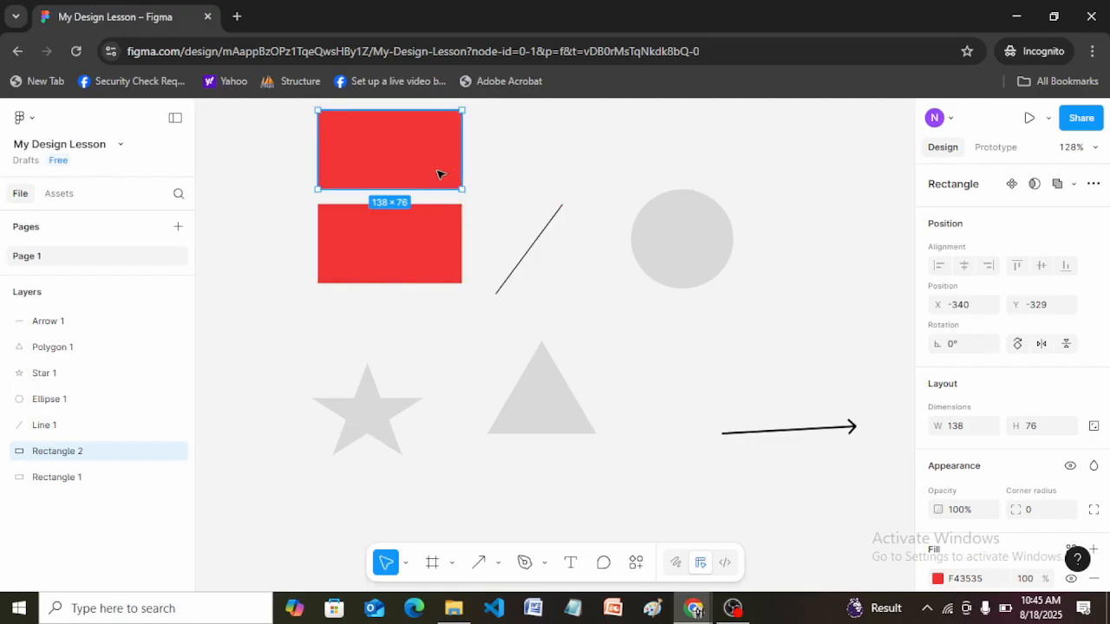
# Shift the original red rectangle left to about X -409, Y -234, and widen the upper copy to about 144.
pyautogui.click(406, 240)
pyautogui.moveTo(381, 240); pyautogui.dragTo(334, 245)
pyautogui.click(394, 173)
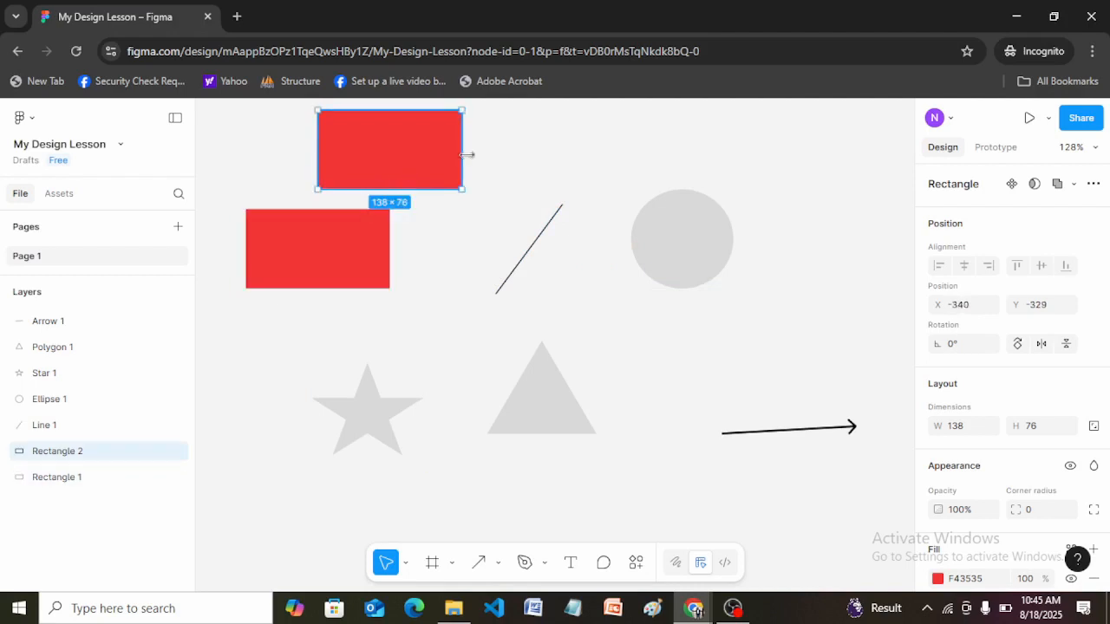
pyautogui.moveTo(462, 155)
pyautogui.mouseDown()
pyautogui.moveTo(527, 154)
pyautogui.moveTo(469, 155)
pyautogui.mouseUp()
# Resize the lower red rectangle proportionally from several edges with the Scale tool, ending at about 187 × 103.
pyautogui.click(373, 253)
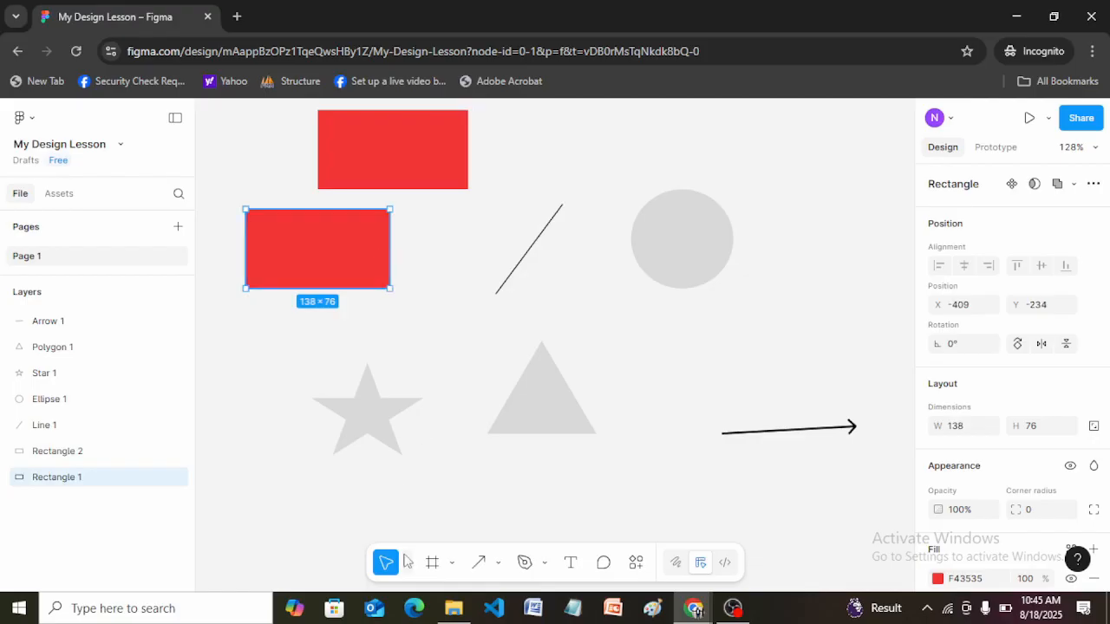
pyautogui.click(406, 564)
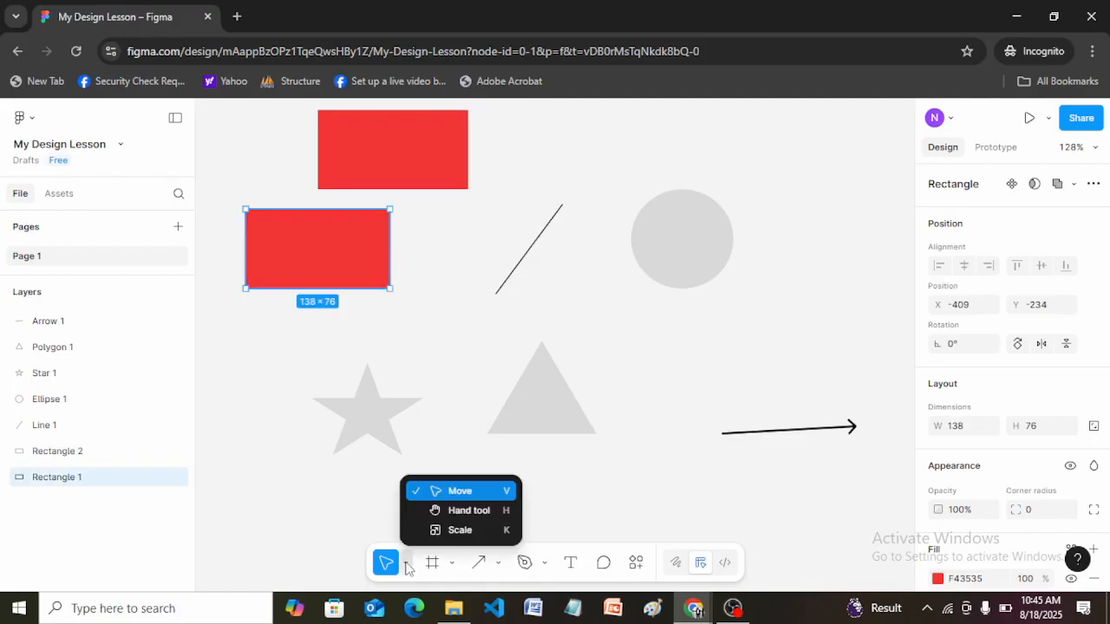
pyautogui.click(460, 531)
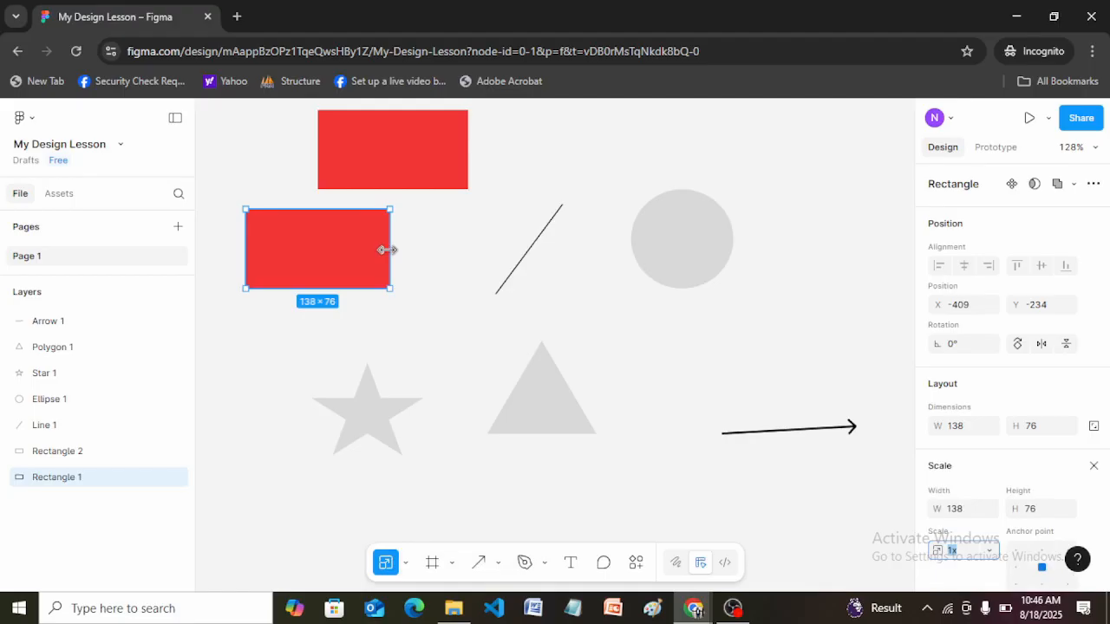
pyautogui.moveTo(392, 248)
pyautogui.mouseDown()
pyautogui.moveTo(543, 257)
pyautogui.moveTo(276, 261)
pyautogui.moveTo(386, 263)
pyautogui.mouseUp()
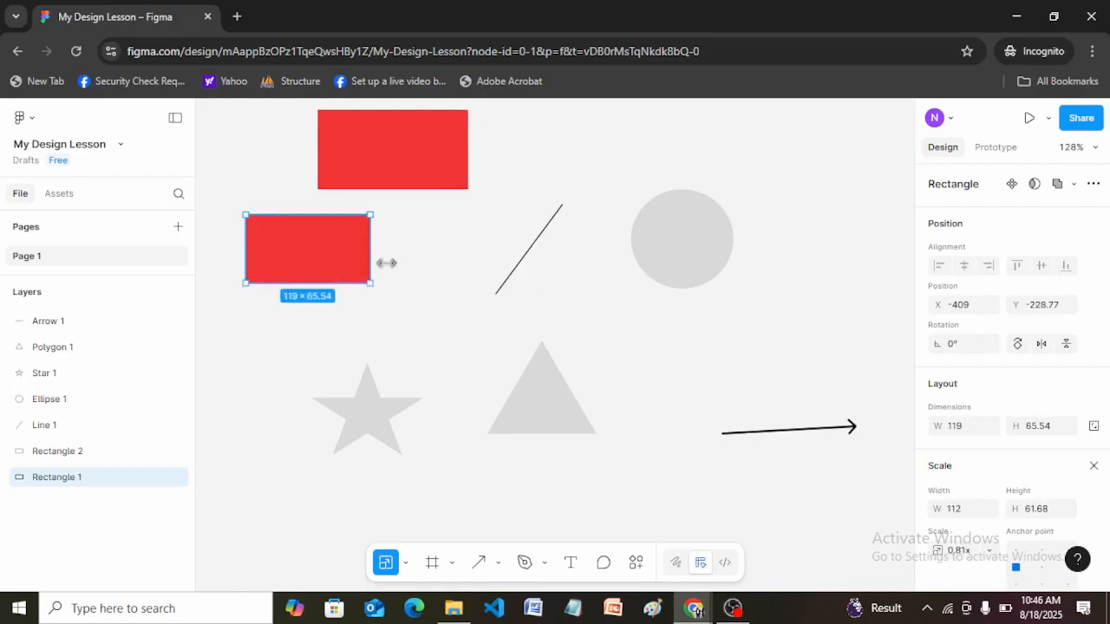
pyautogui.moveTo(386, 262); pyautogui.dragTo(433, 263)
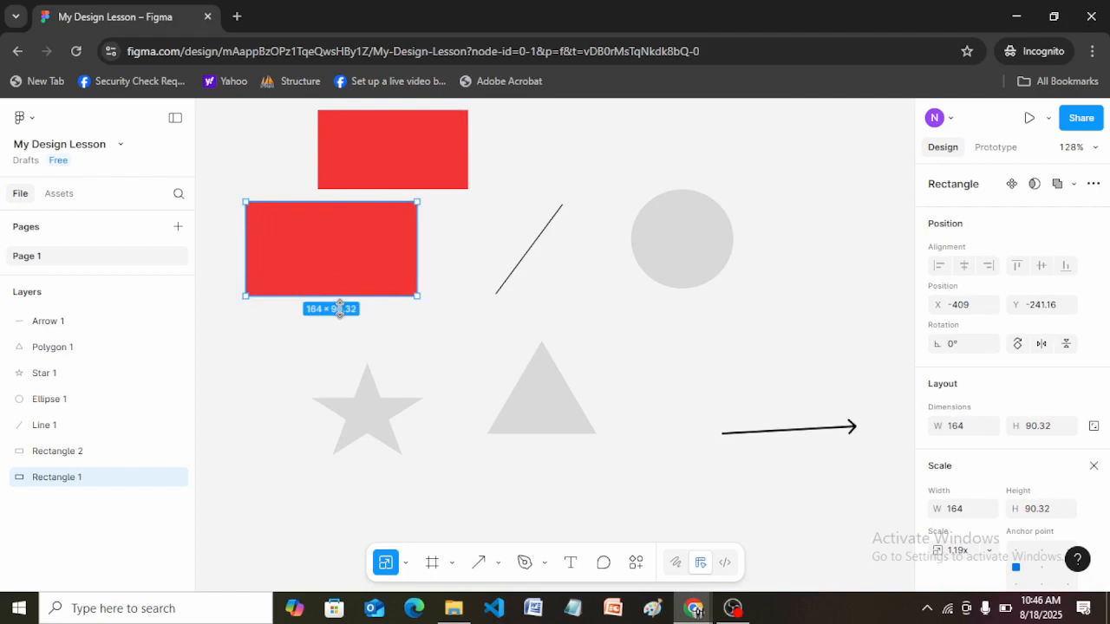
pyautogui.moveTo(340, 298); pyautogui.dragTo(341, 325)
pyautogui.moveTo(211, 237); pyautogui.dragTo(233, 250)
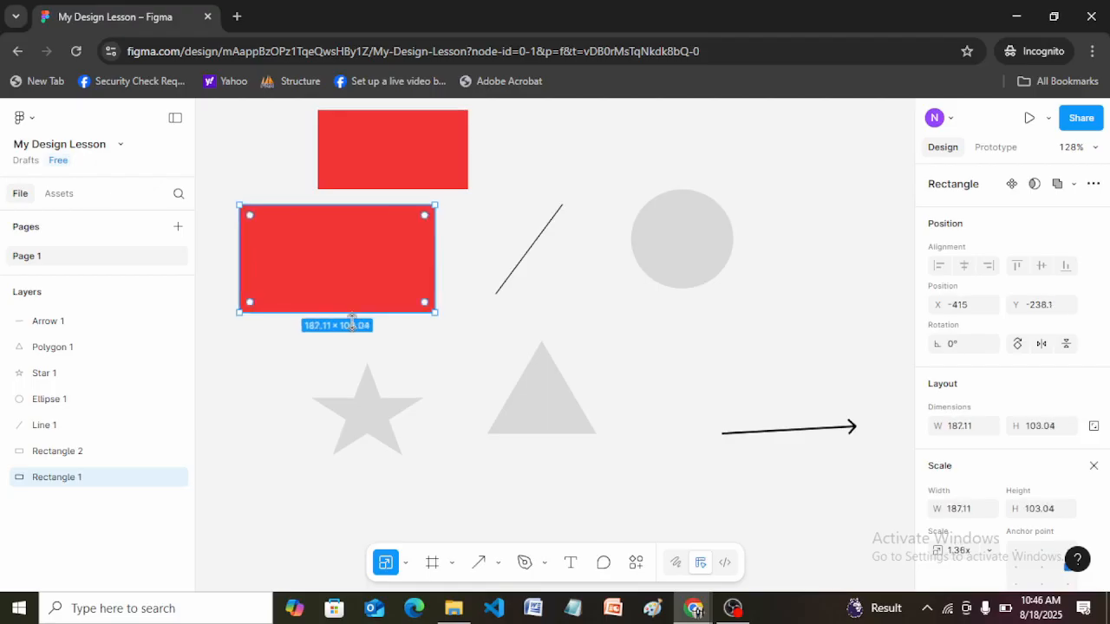
# Return to the Move tool and widen the upper red rectangle to about 158, leaving its height alone.
pyautogui.click(406, 564)
pyautogui.click(457, 493)
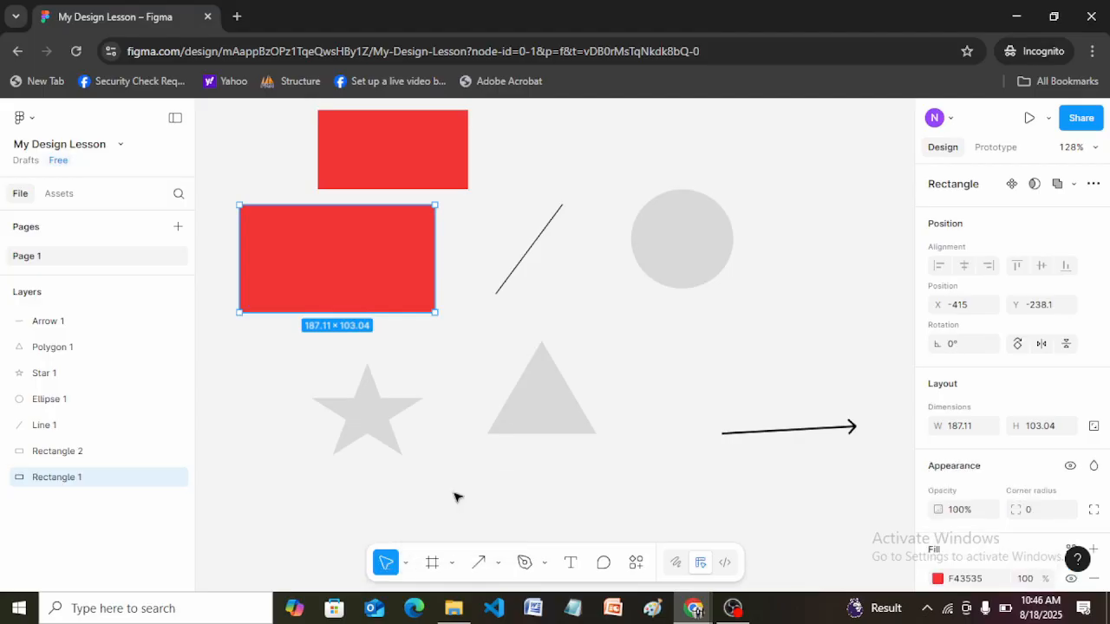
pyautogui.click(459, 161)
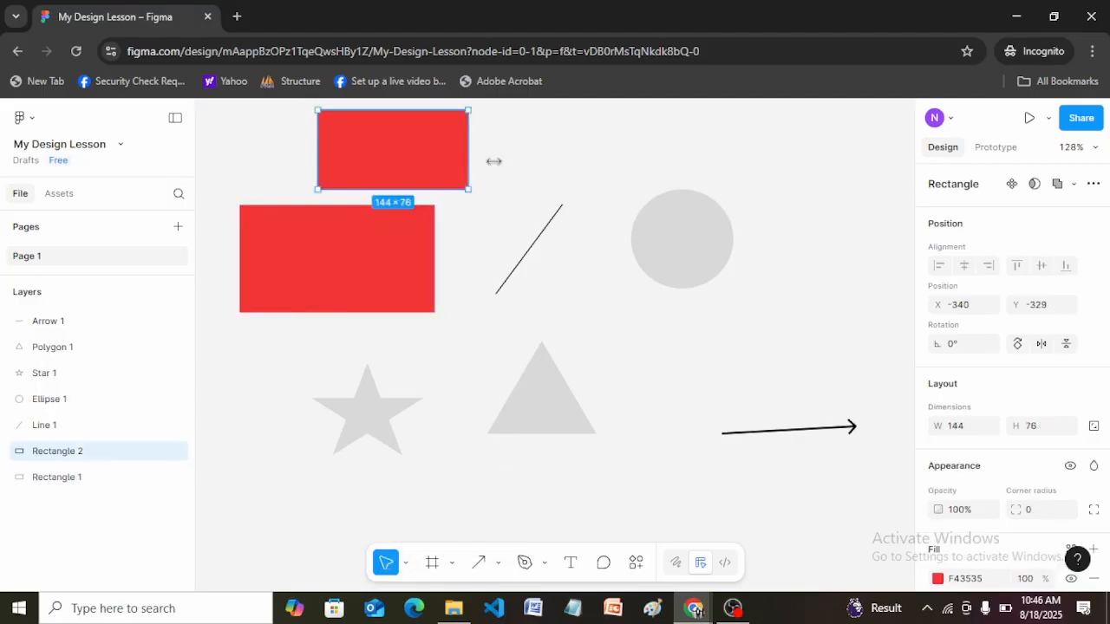
pyautogui.moveTo(494, 162)
pyautogui.mouseDown()
pyautogui.moveTo(520, 163)
pyautogui.moveTo(482, 164)
pyautogui.mouseUp()
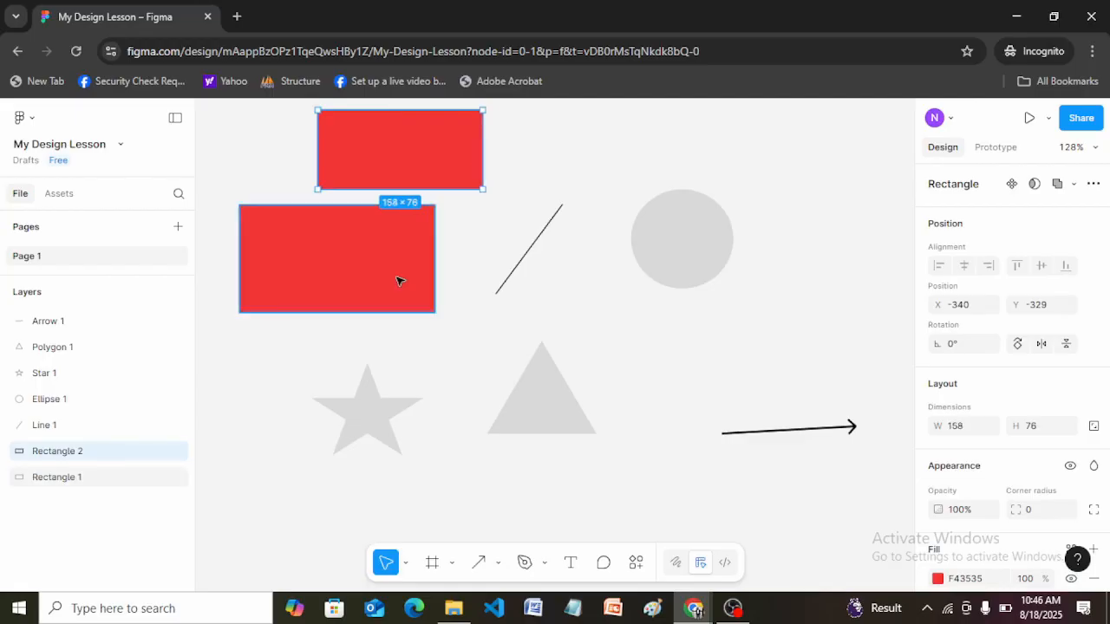
# Scale the ellipse down proportionally to about 95 × 92 with the Scale tool, then switch back to the Move tool.
pyautogui.click(704, 225)
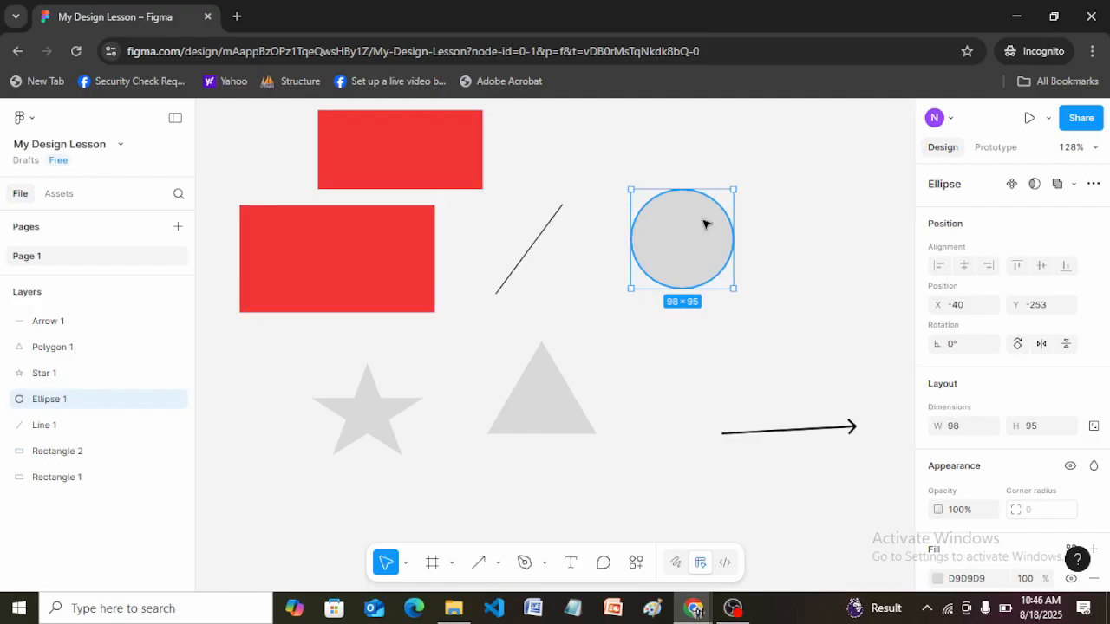
pyautogui.click(405, 563)
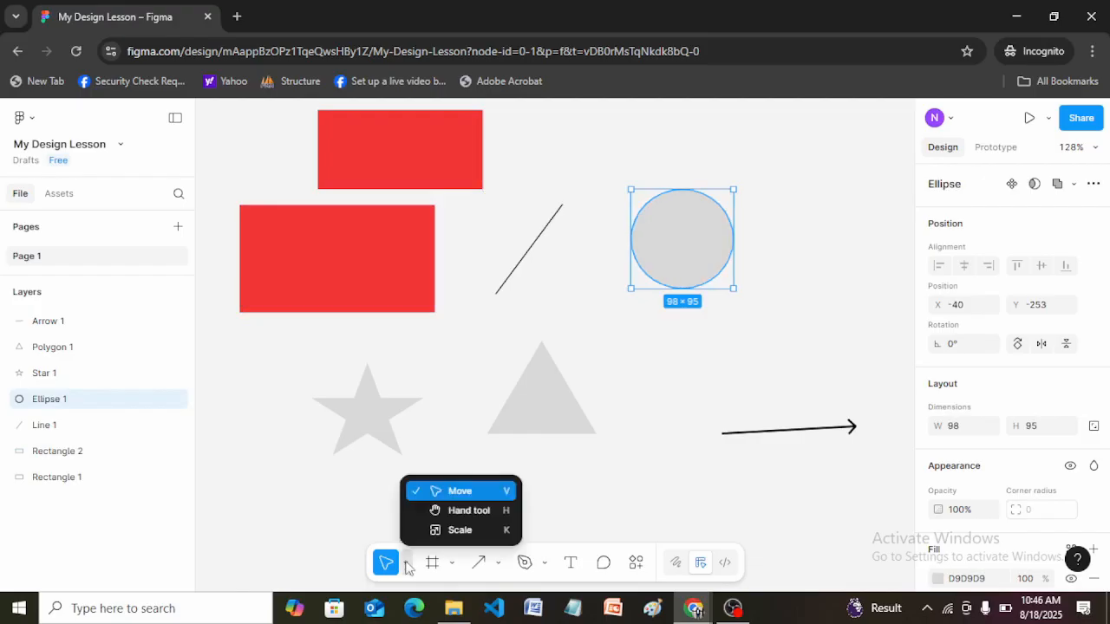
pyautogui.click(460, 530)
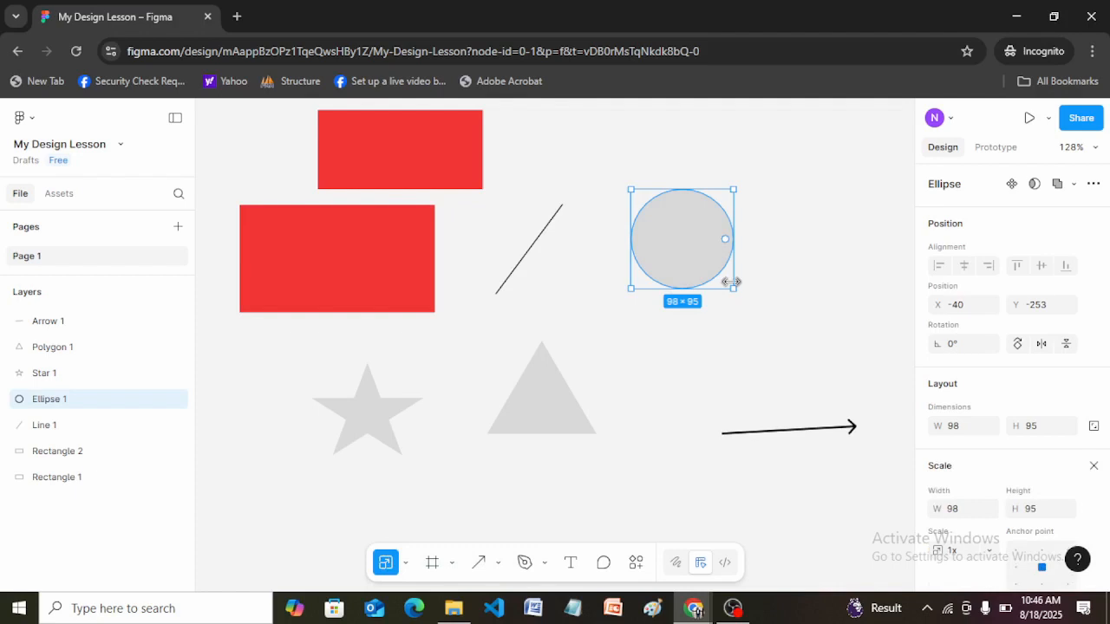
pyautogui.moveTo(731, 282); pyautogui.dragTo(728, 280)
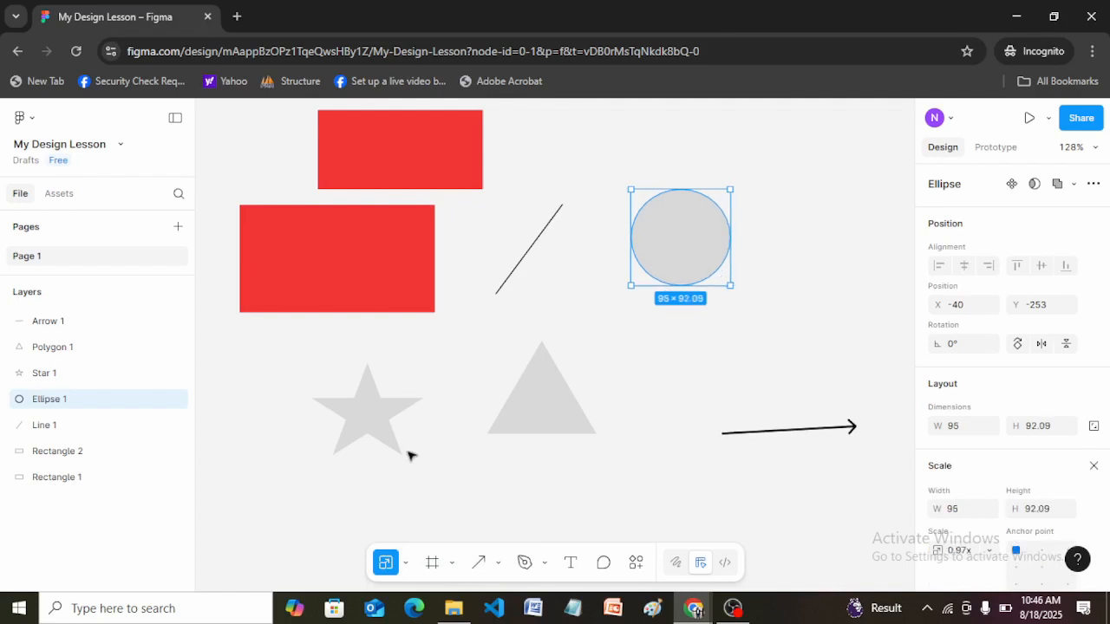
pyautogui.click(406, 564)
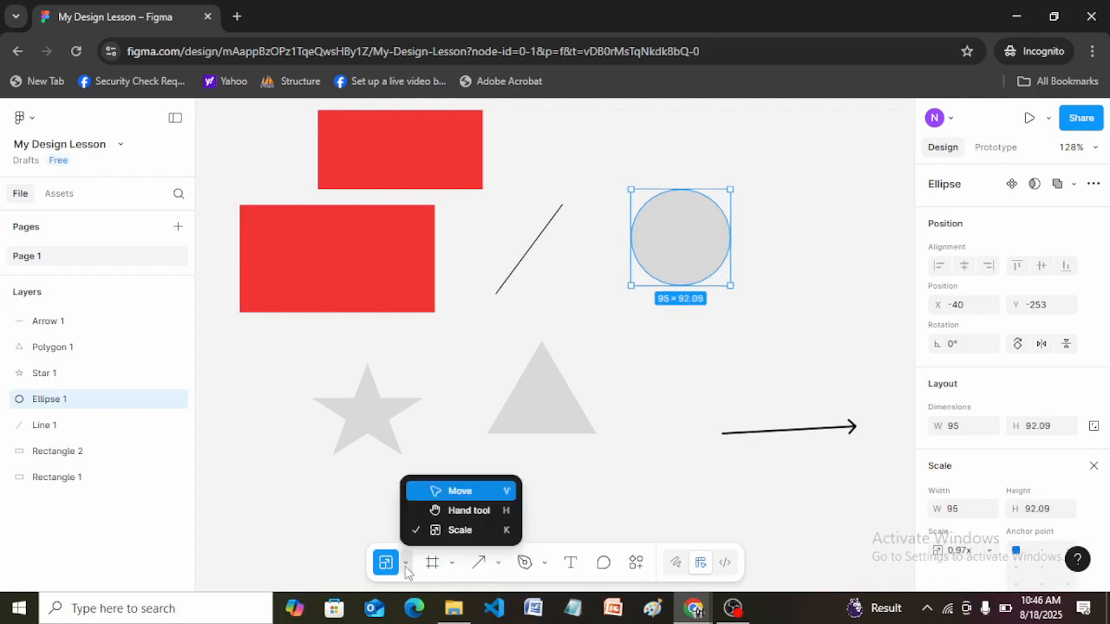
pyautogui.click(445, 493)
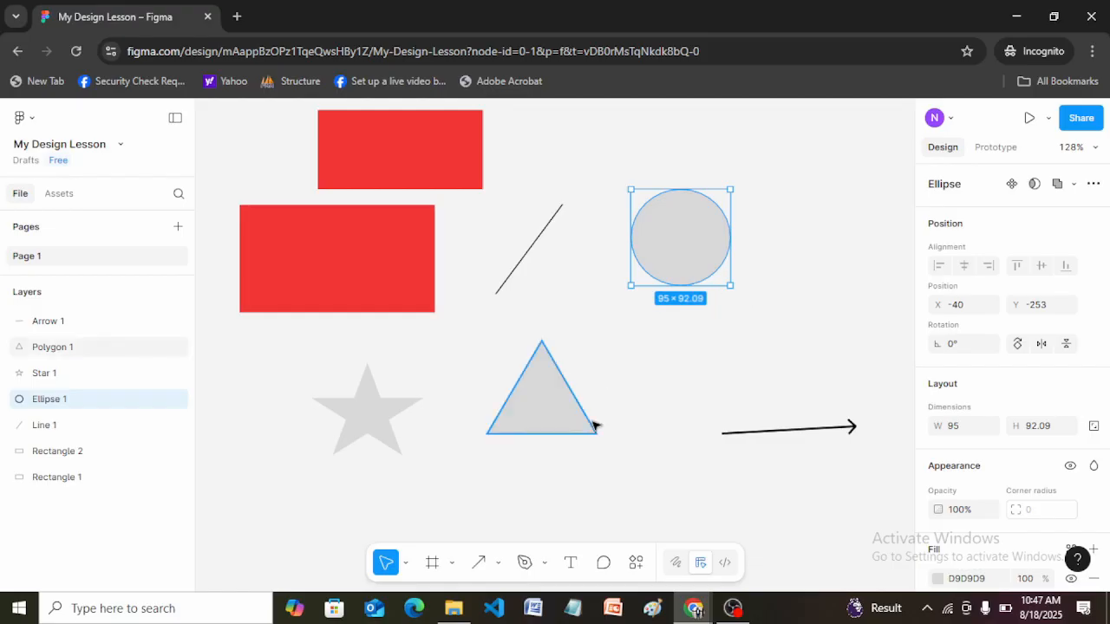
# Delete the grey triangle and undo the deletion.
pyautogui.click(539, 404)
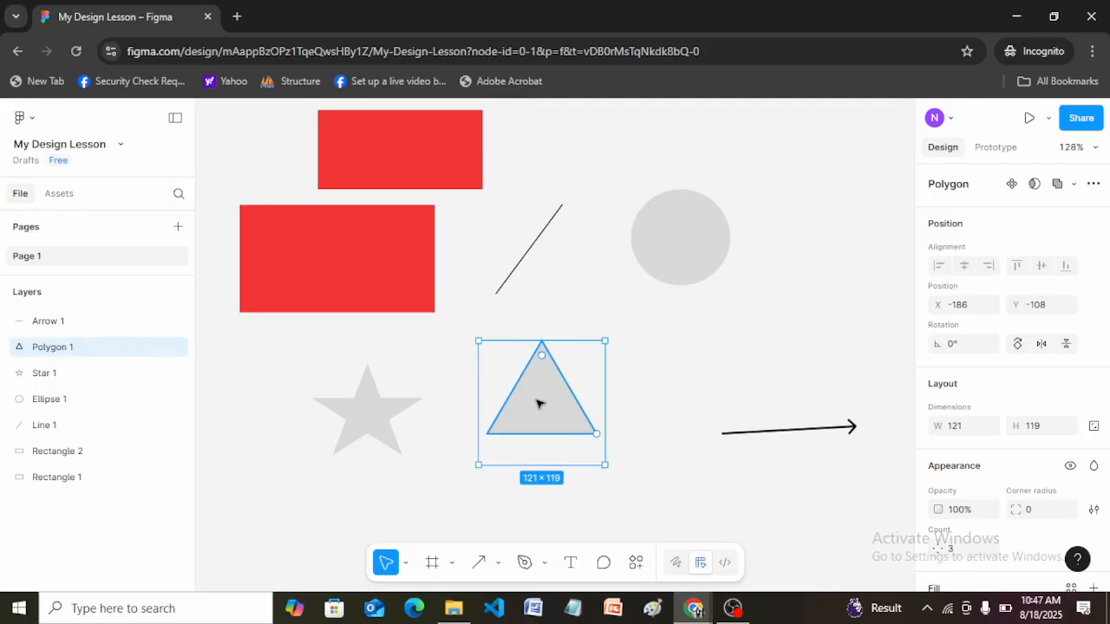
pyautogui.press('Delete')
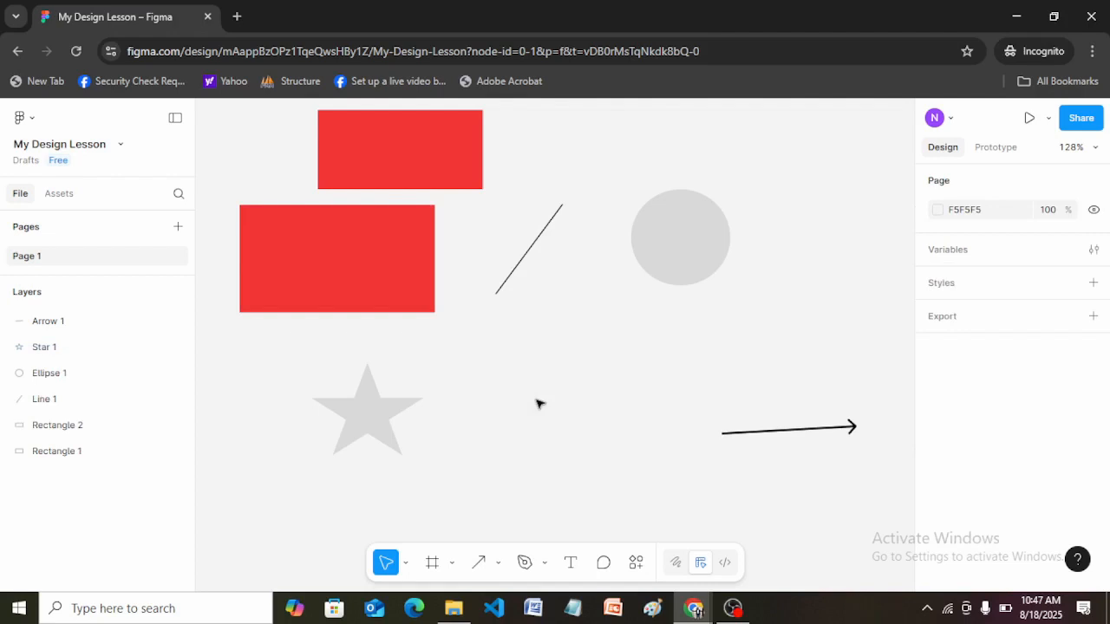
pyautogui.hotkey('ctrl', 'z')
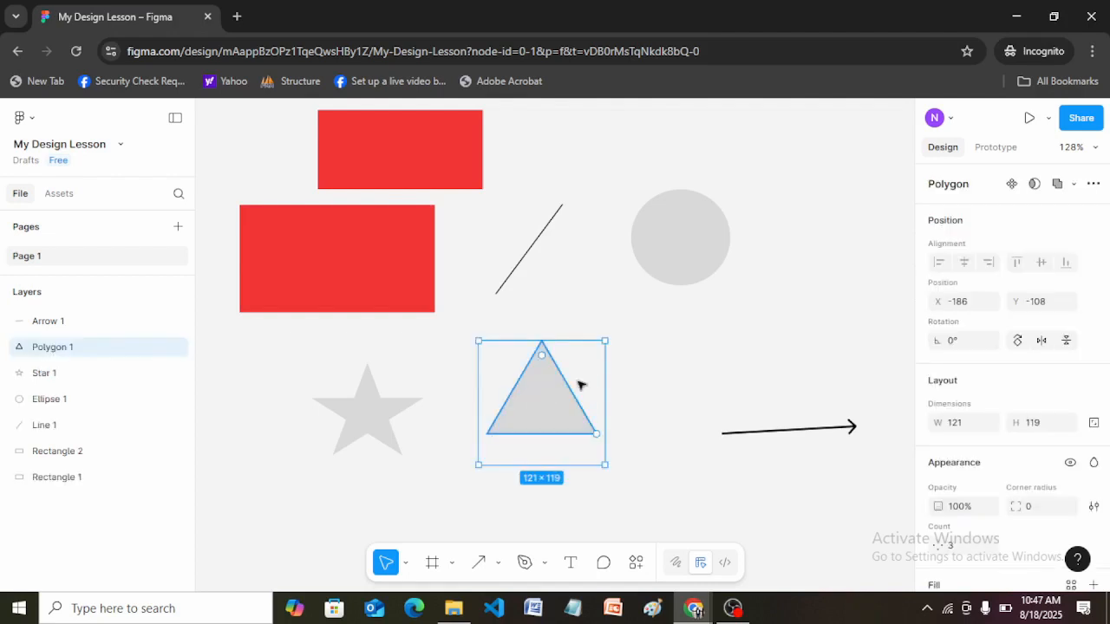
# Narrow the lower red rectangle to about 132 × 103.
pyautogui.click(692, 347)
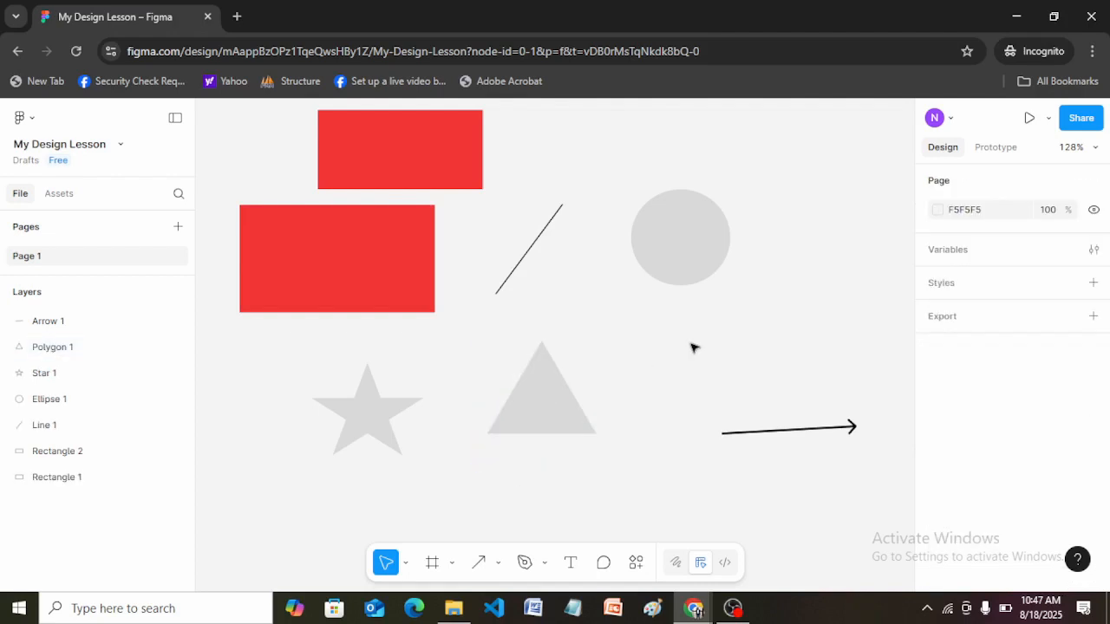
pyautogui.click(362, 260)
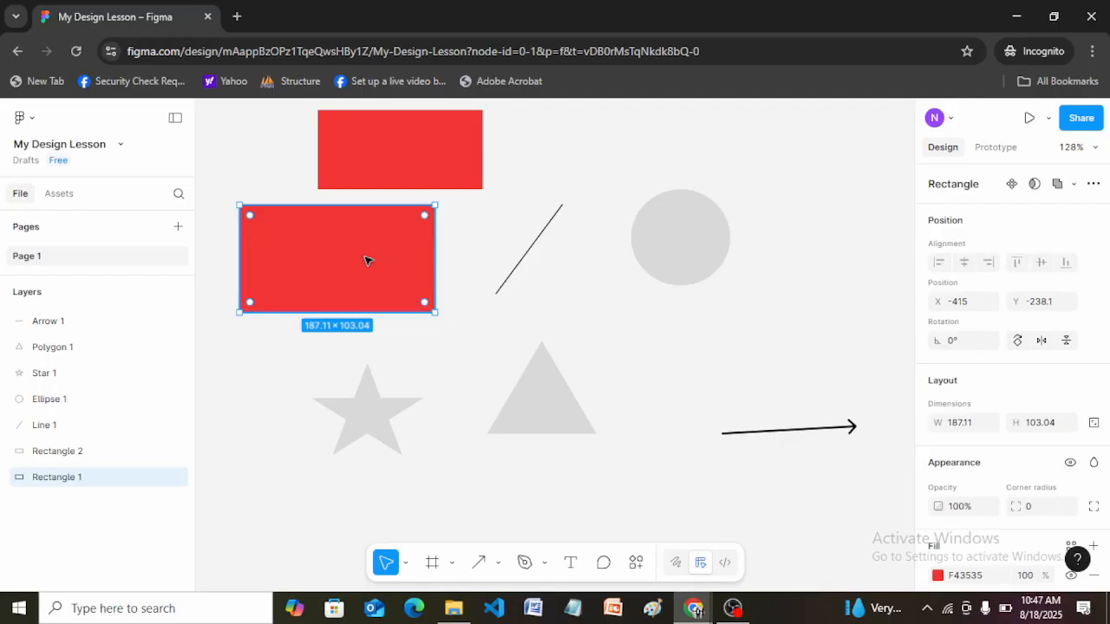
pyautogui.moveTo(396, 255); pyautogui.dragTo(378, 254)
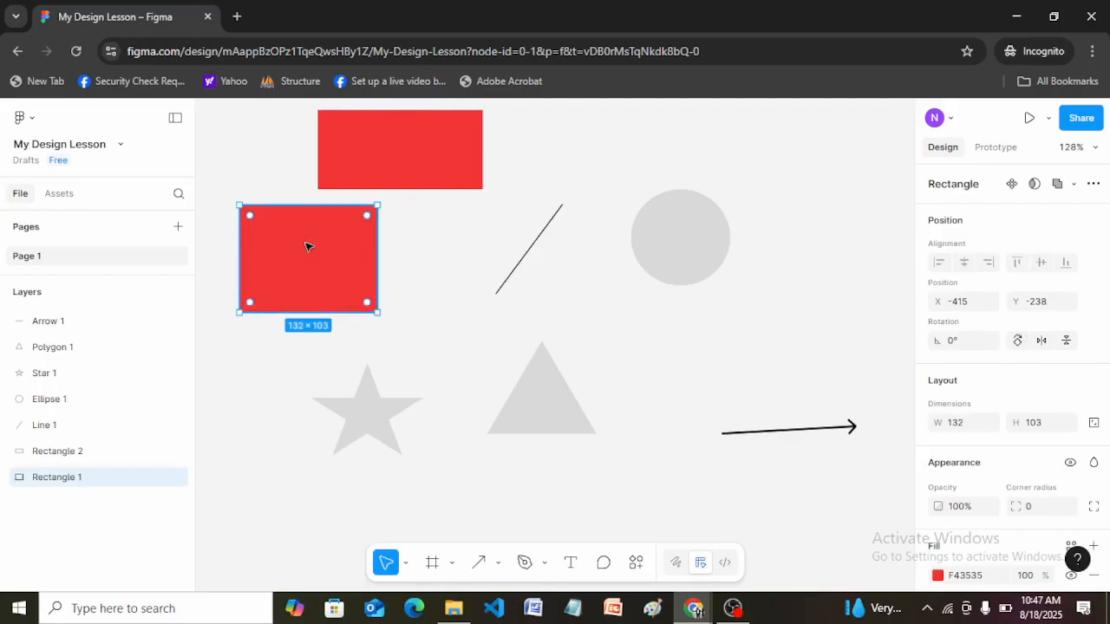
# Rotate the lower red rectangle by 45° and move it slightly down, clear of the upper rectangle.
pyautogui.click(957, 347)
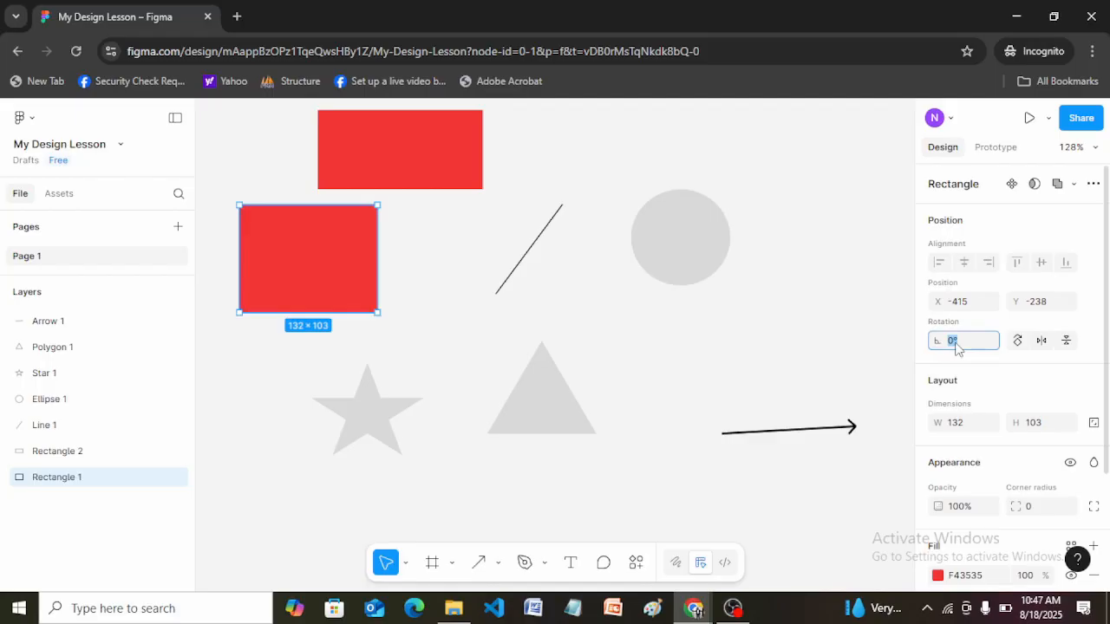
pyautogui.write('45')
pyautogui.press('Return')
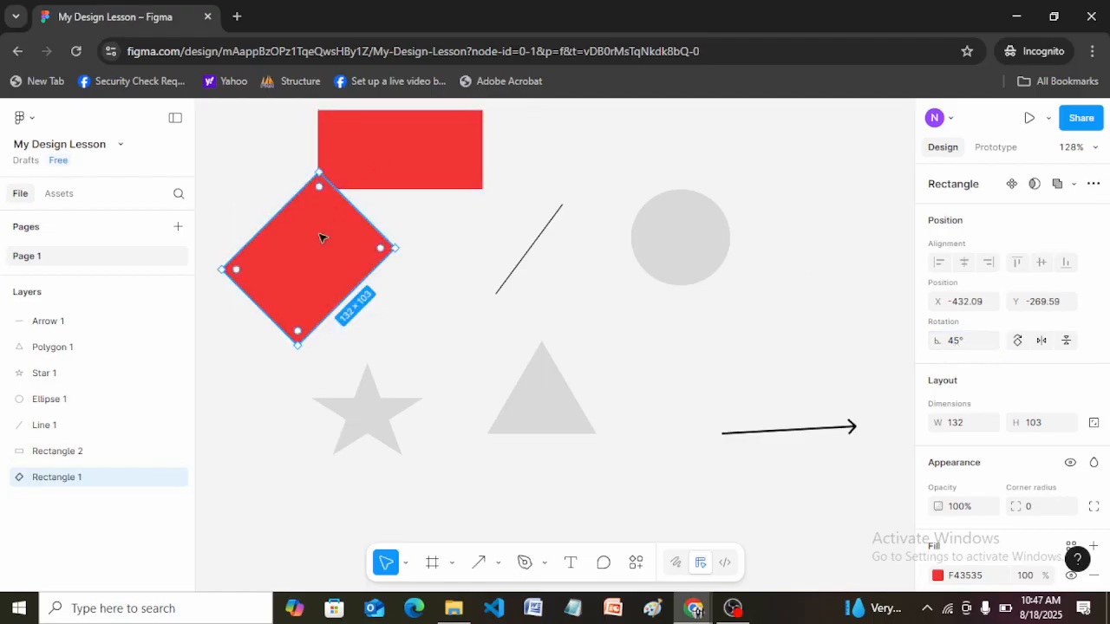
pyautogui.moveTo(321, 250); pyautogui.dragTo(321, 282)
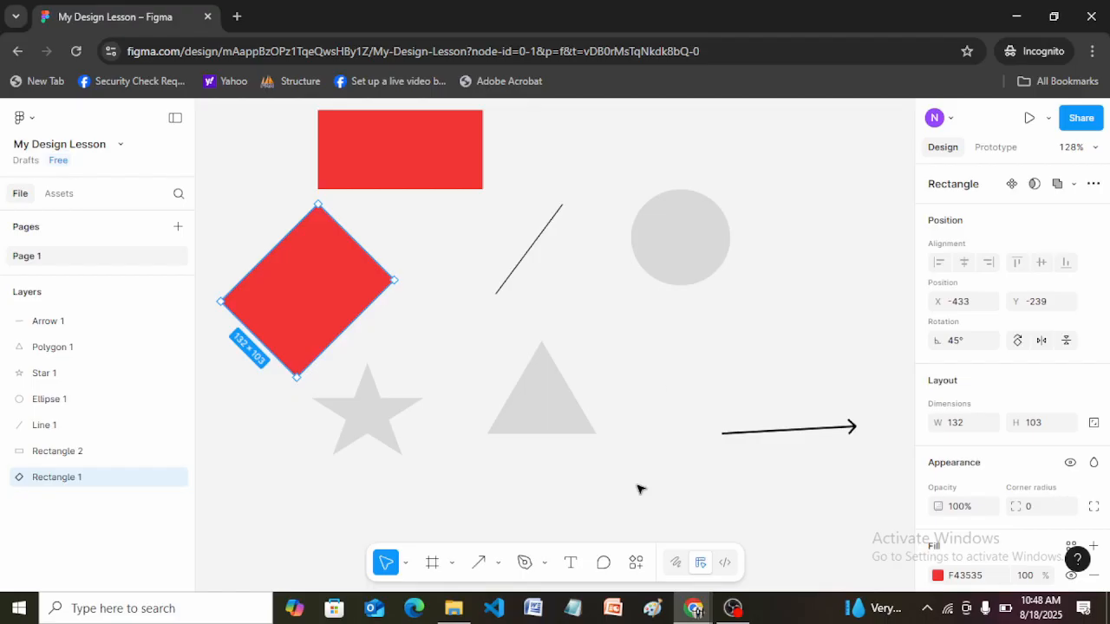
# Switch to Notepad and list Pixels, Percentages and Degrees on separate lines.
pyautogui.click(574, 608)
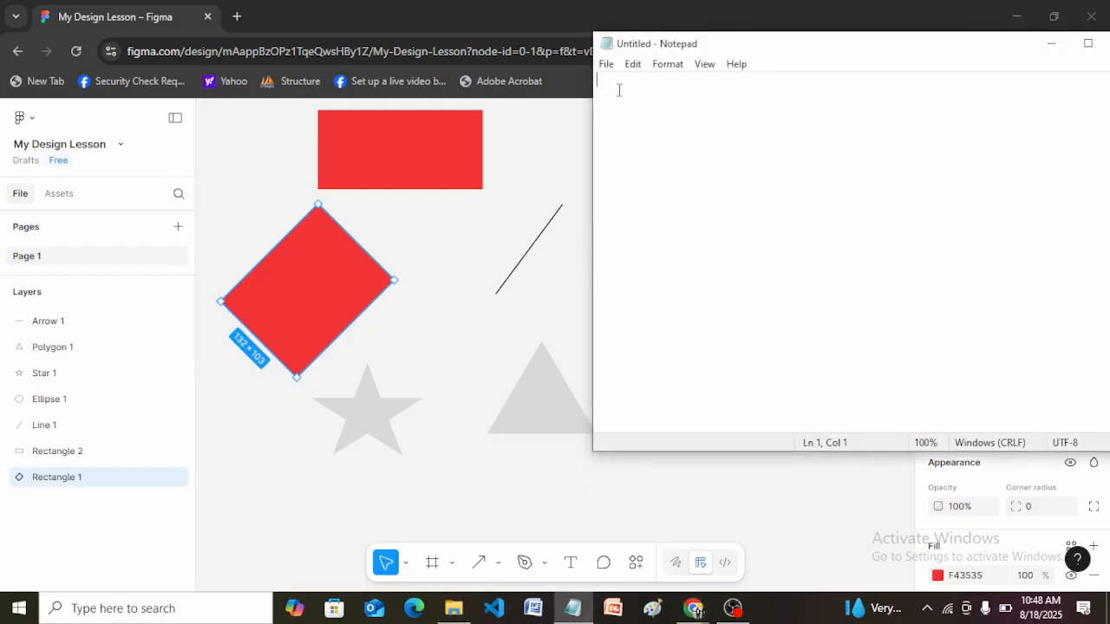
pyautogui.write('Pi')
pyautogui.write('xels ')
pyautogui.write('Percentages')
pyautogui.press('Return')
pyautogui.write('Degrees')
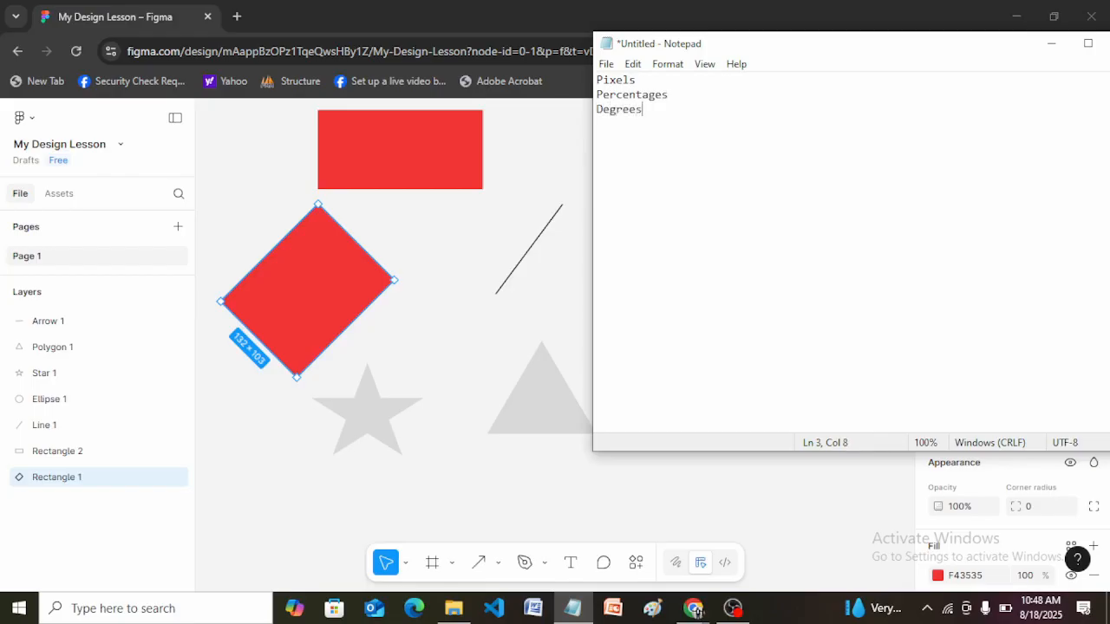
# Move the Notepad window lower to highlight the three listed unit names, and minimise it to return to Figma.
pyautogui.moveTo(845, 55); pyautogui.dragTo(732, 201)
pyautogui.moveTo(537, 259); pyautogui.dragTo(467, 231)
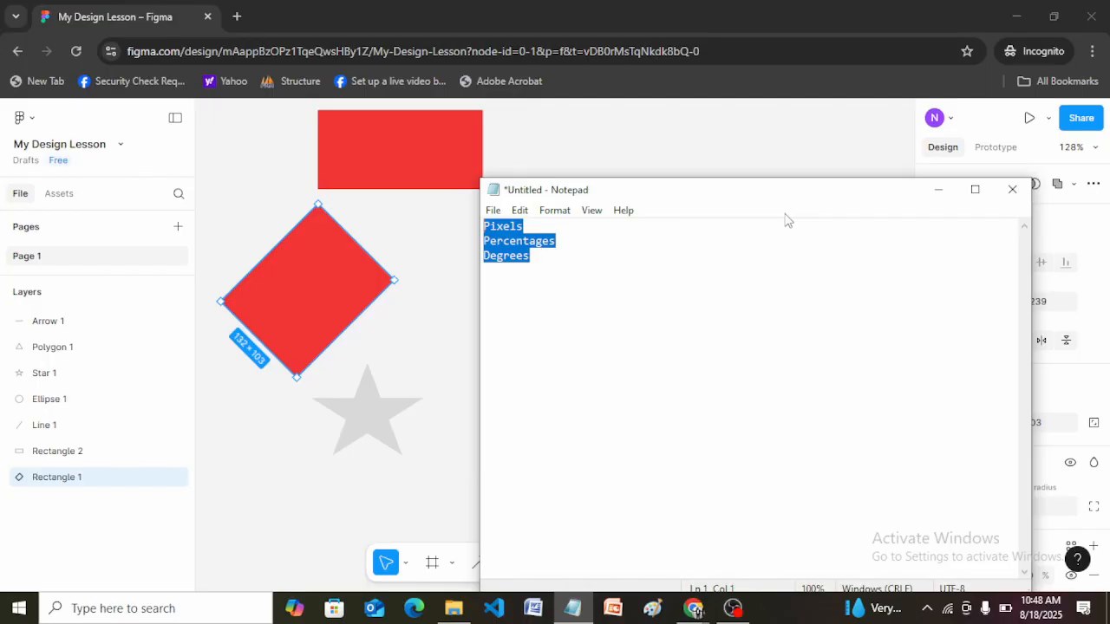
pyautogui.click(938, 189)
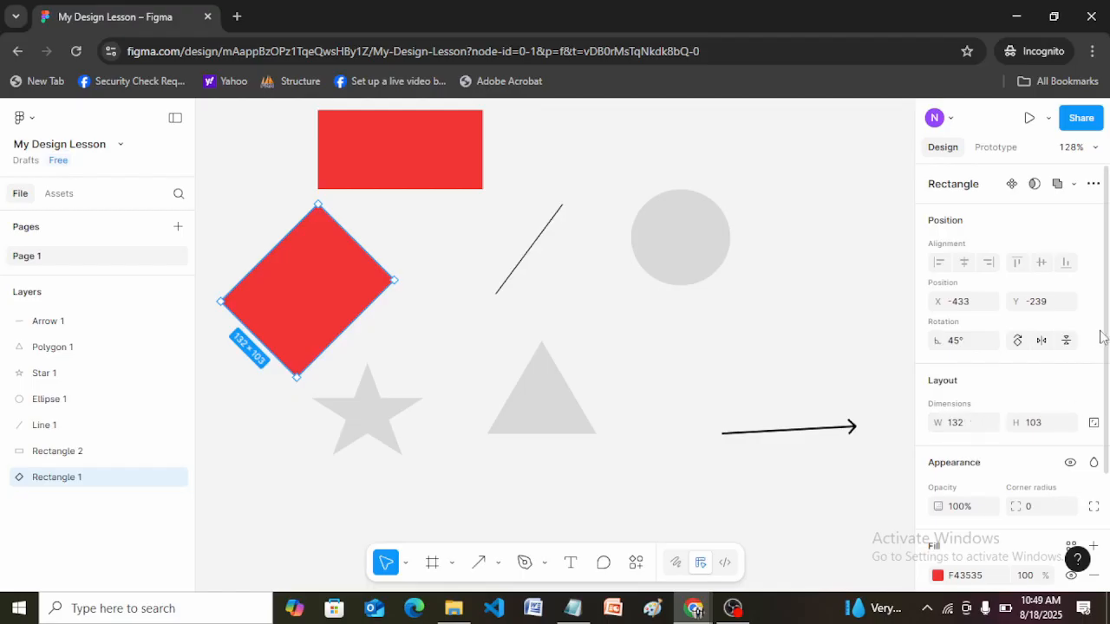
# Set the rotation of the tilted red rectangle to 0°.
pyautogui.moveTo(1107, 323); pyautogui.dragTo(1107, 370)
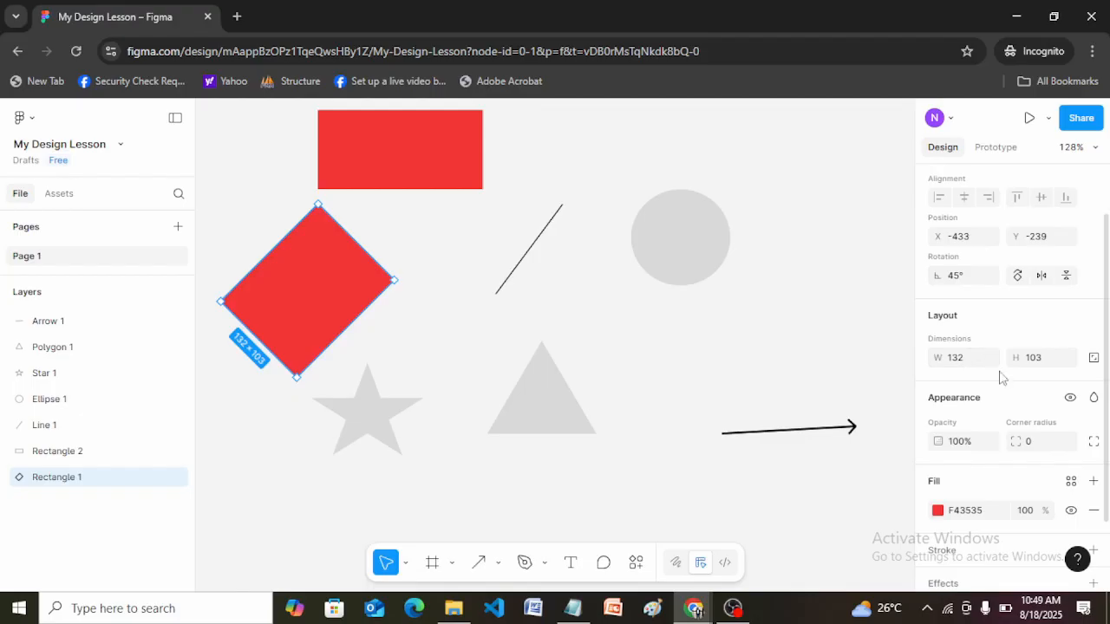
pyautogui.scroll(-2, 1105, 314)
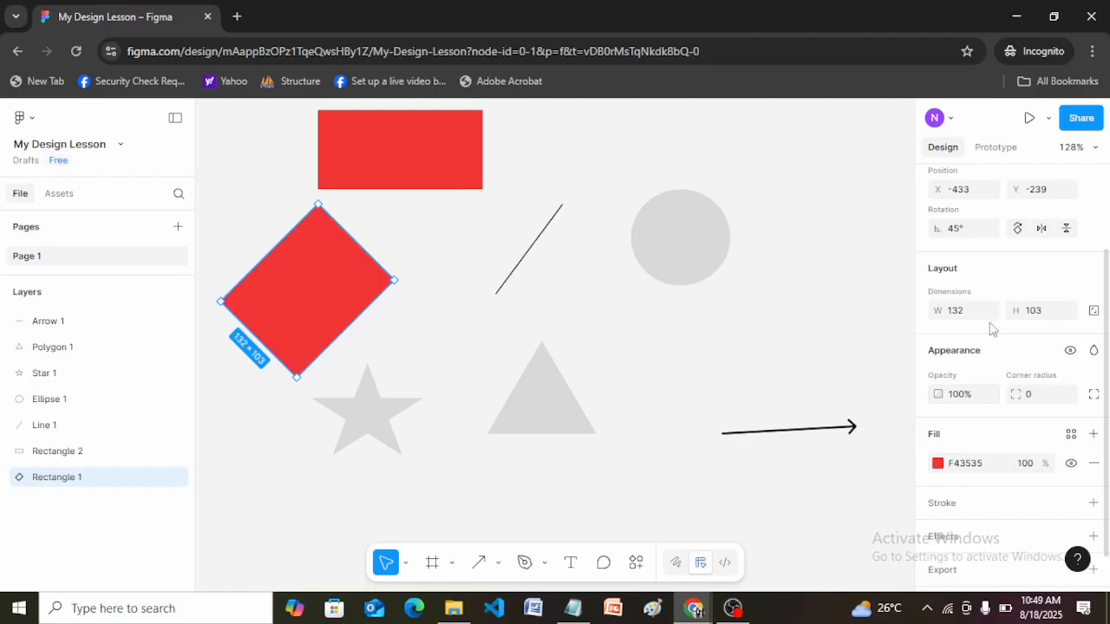
pyautogui.scroll(3, 1108, 357)
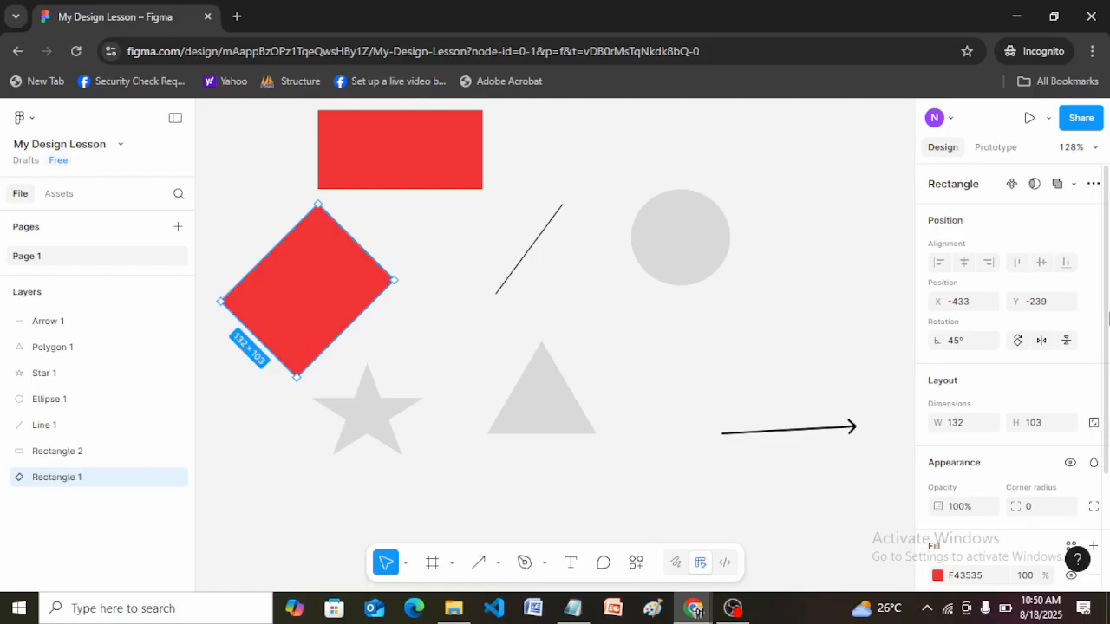
pyautogui.scroll(-1, 1109, 319)
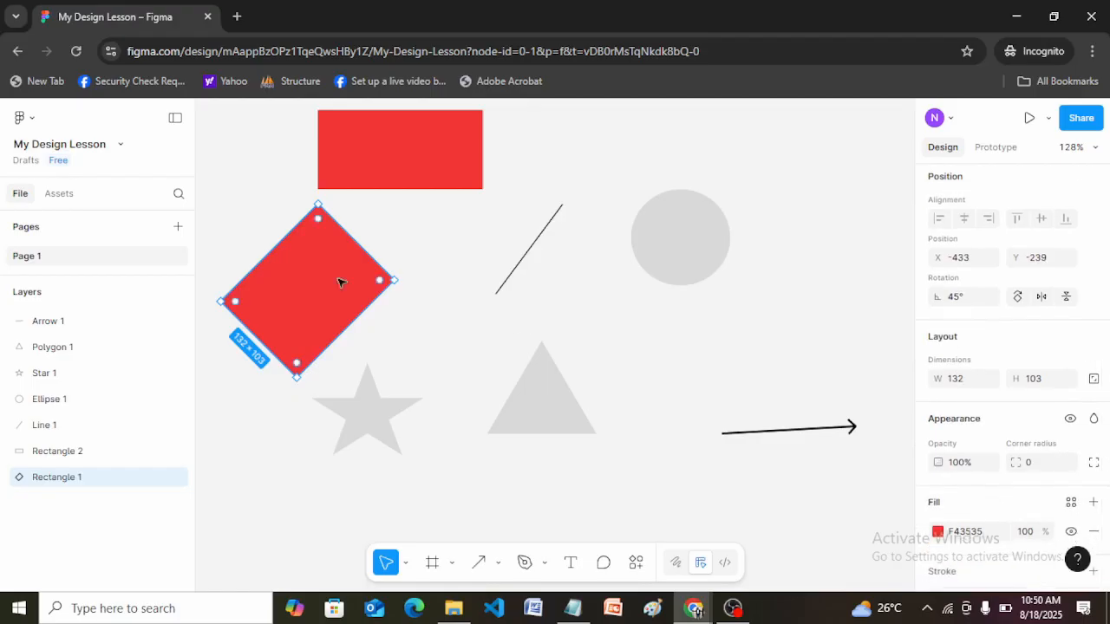
pyautogui.click(959, 297)
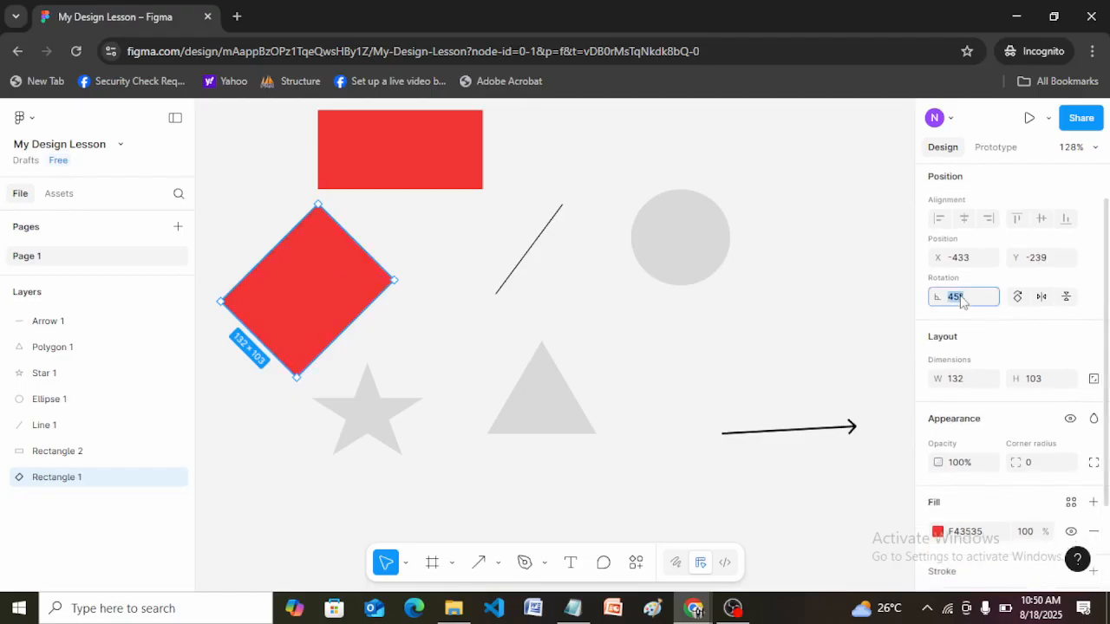
pyautogui.write('0')
pyautogui.press('Return')
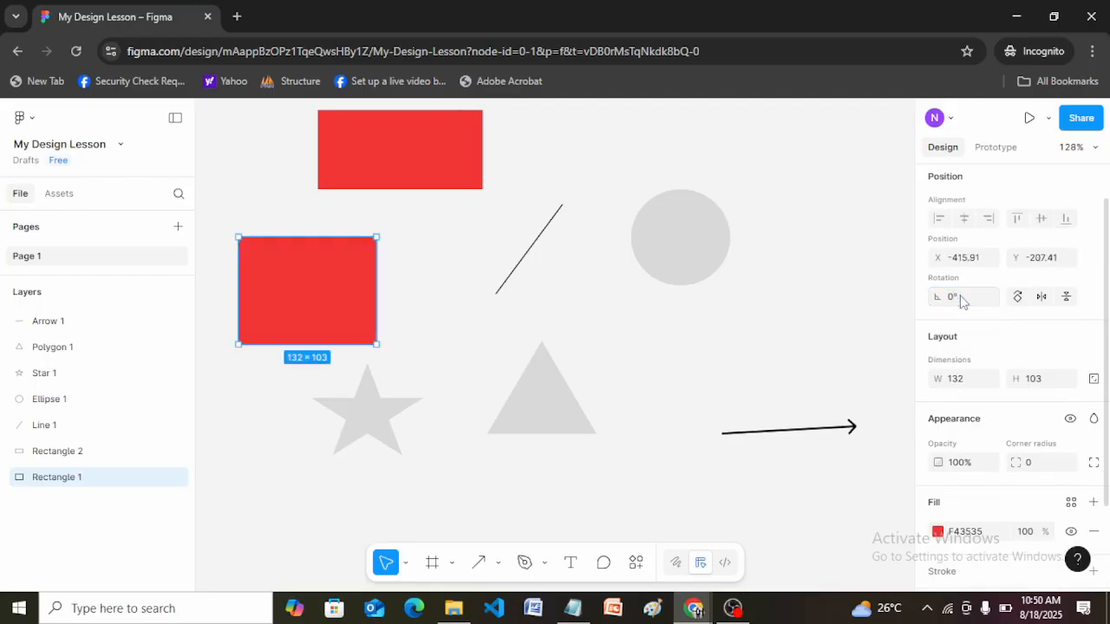
# Round all corners of the lower red rectangle with a corner radius of 20 and deselect it.
pyautogui.click(1031, 466)
pyautogui.press('Return')
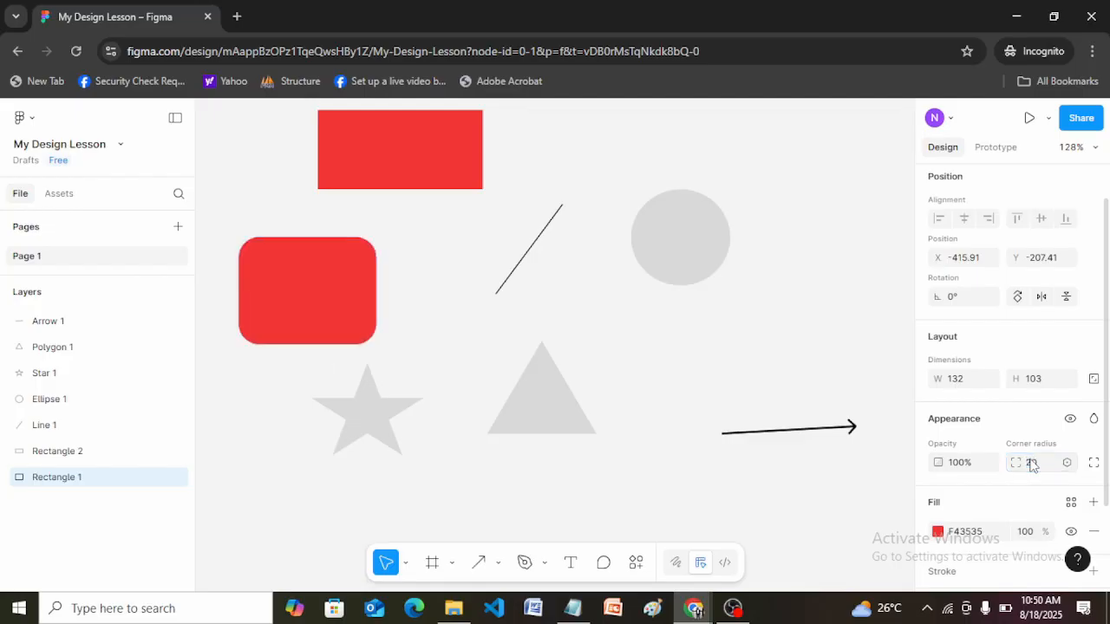
pyautogui.click(404, 273)
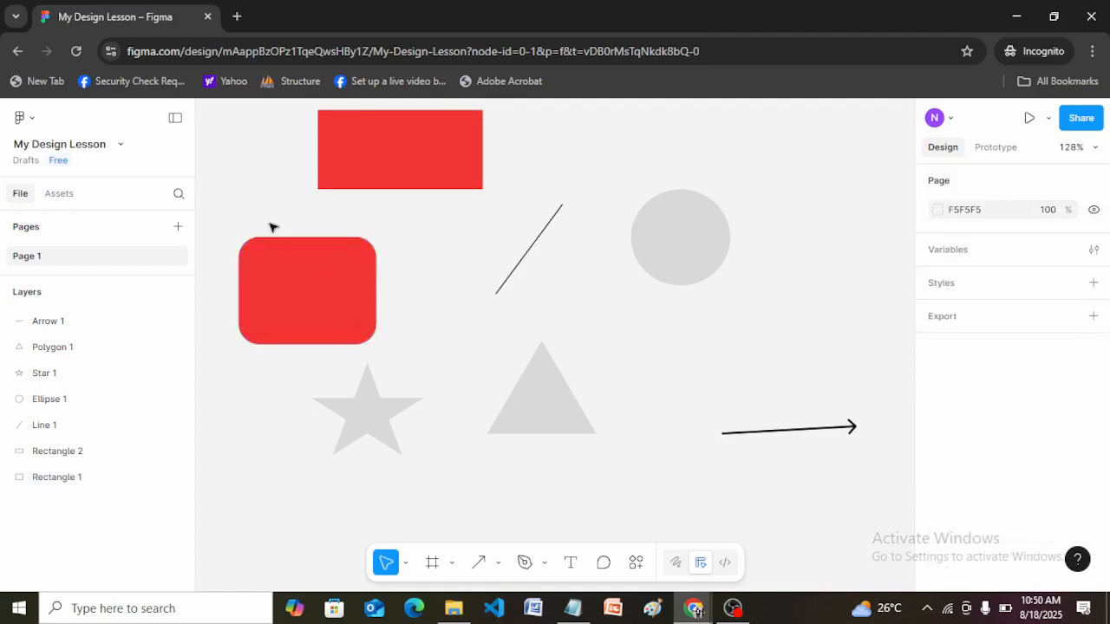
# Show the individual corner radii of the rounded red rectangle and set its top left corner radius to 0.
pyautogui.click(366, 248)
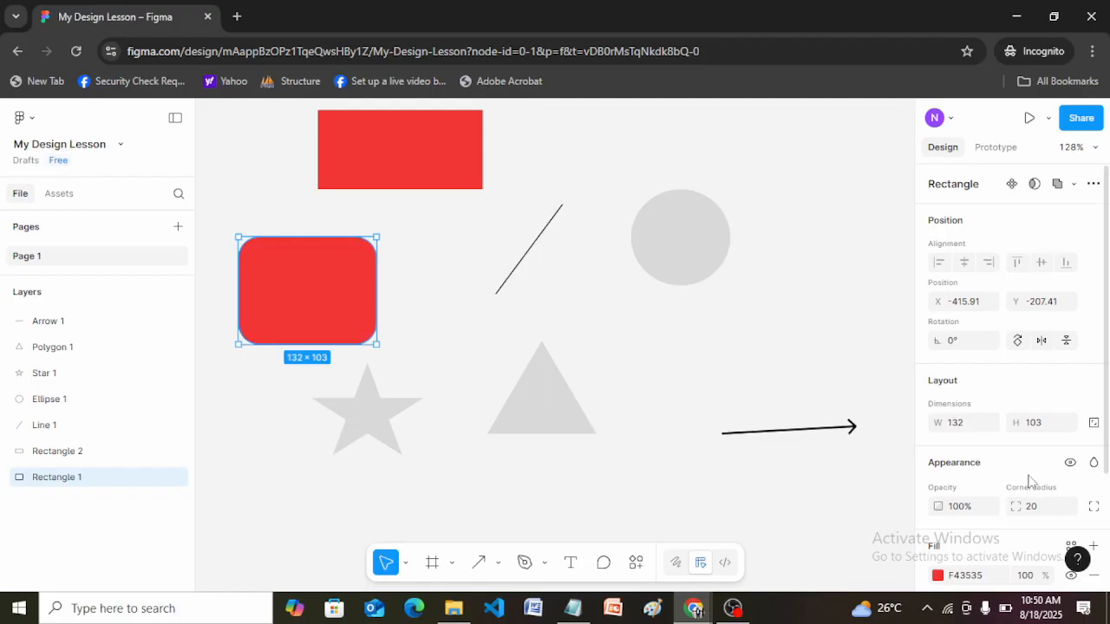
pyautogui.click(1095, 507)
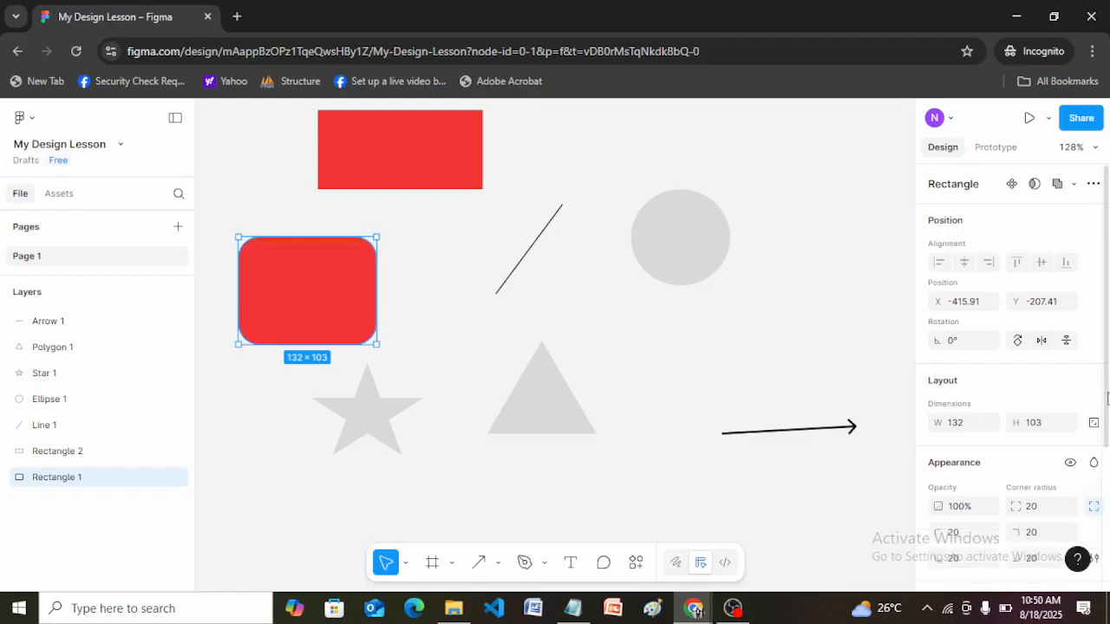
pyautogui.scroll(-3, 1102, 397)
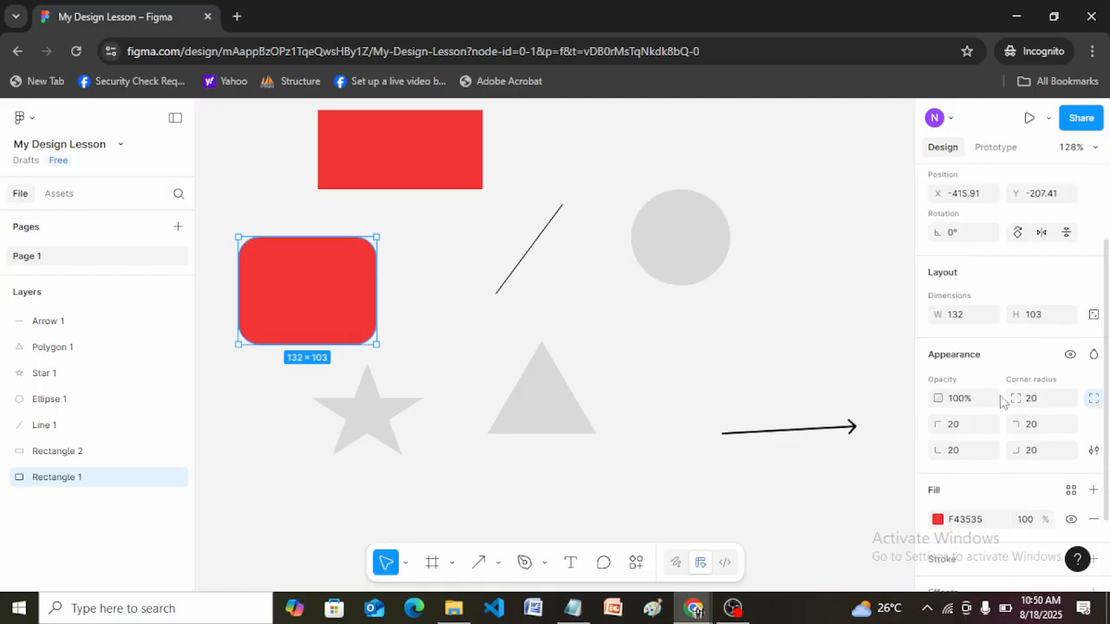
pyautogui.click(1093, 398)
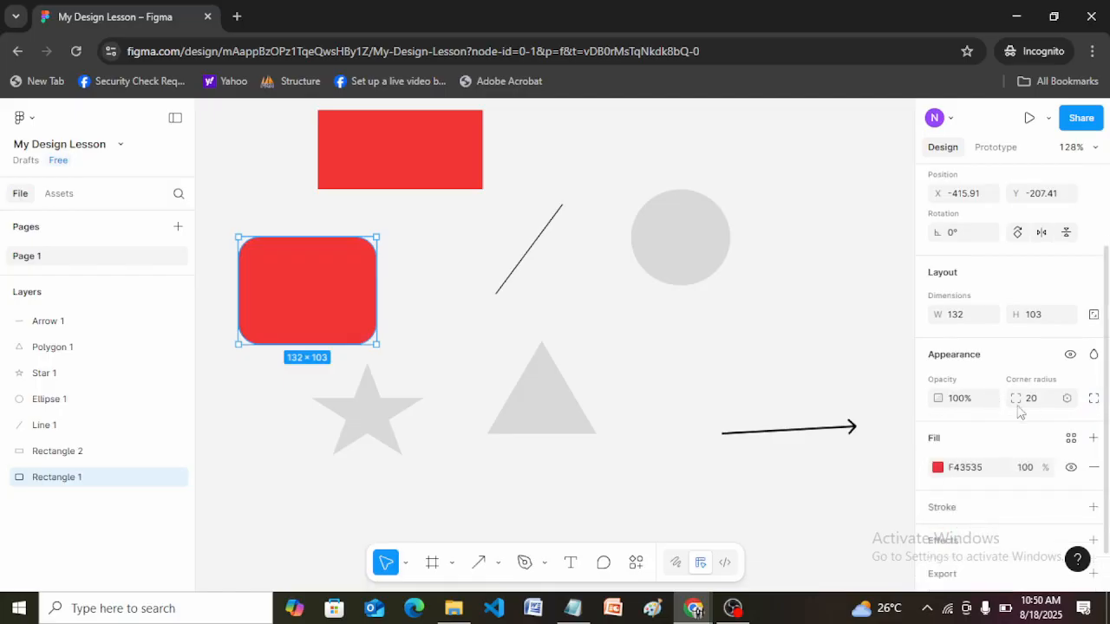
pyautogui.click(1095, 402)
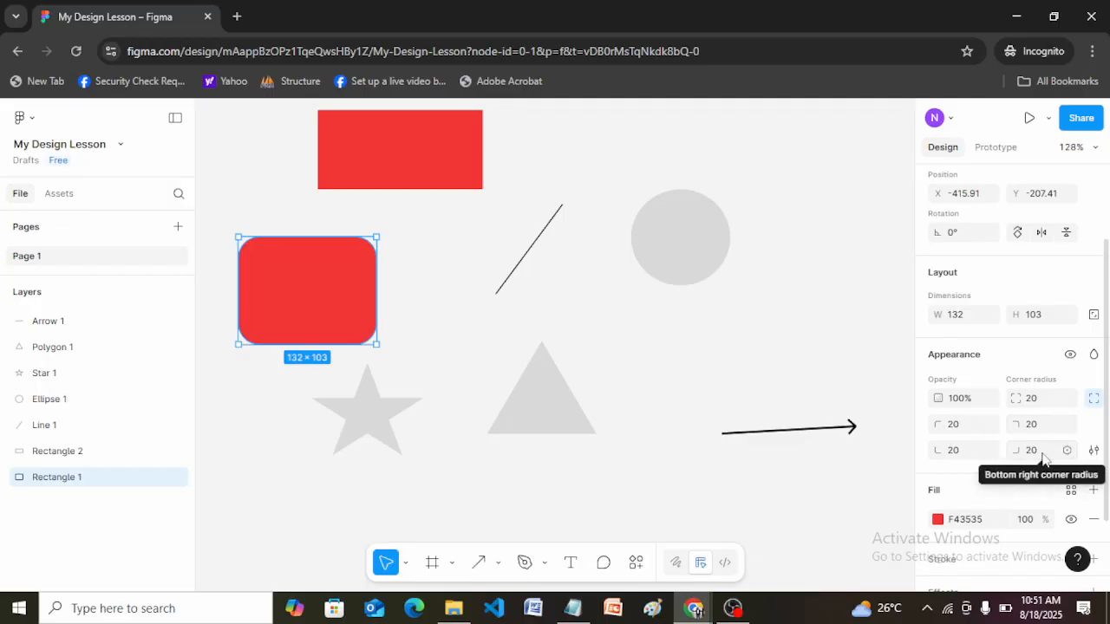
pyautogui.click(971, 431)
pyautogui.write('0')
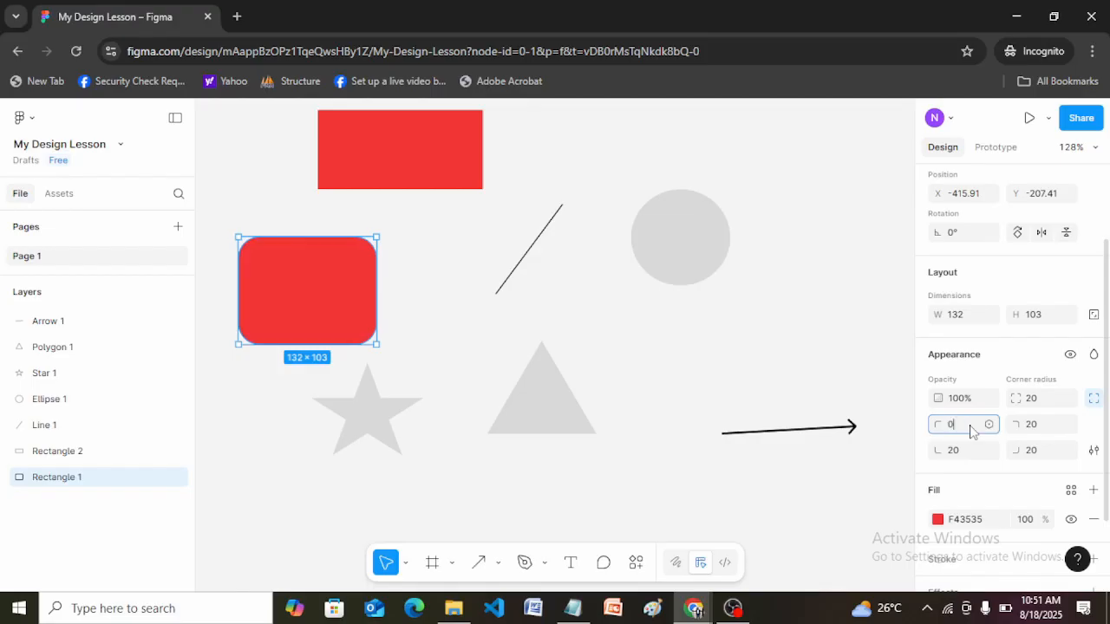
pyautogui.press('Return')
pyautogui.click(419, 334)
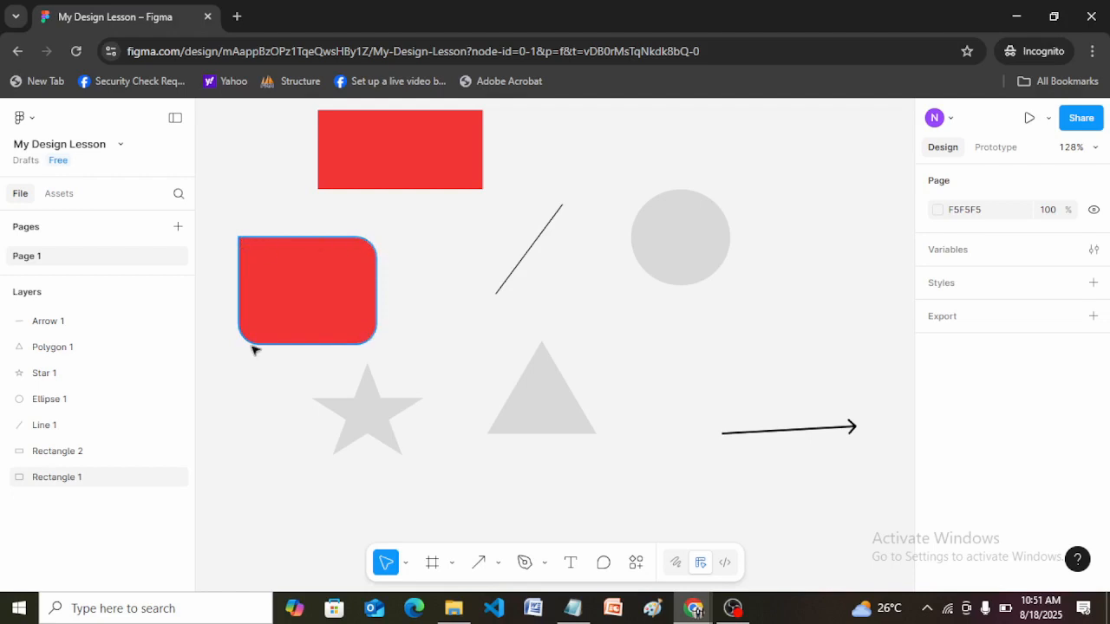
# Set the top right corner radius of the lower red rectangle to 10 and deselect it.
pyautogui.click(313, 310)
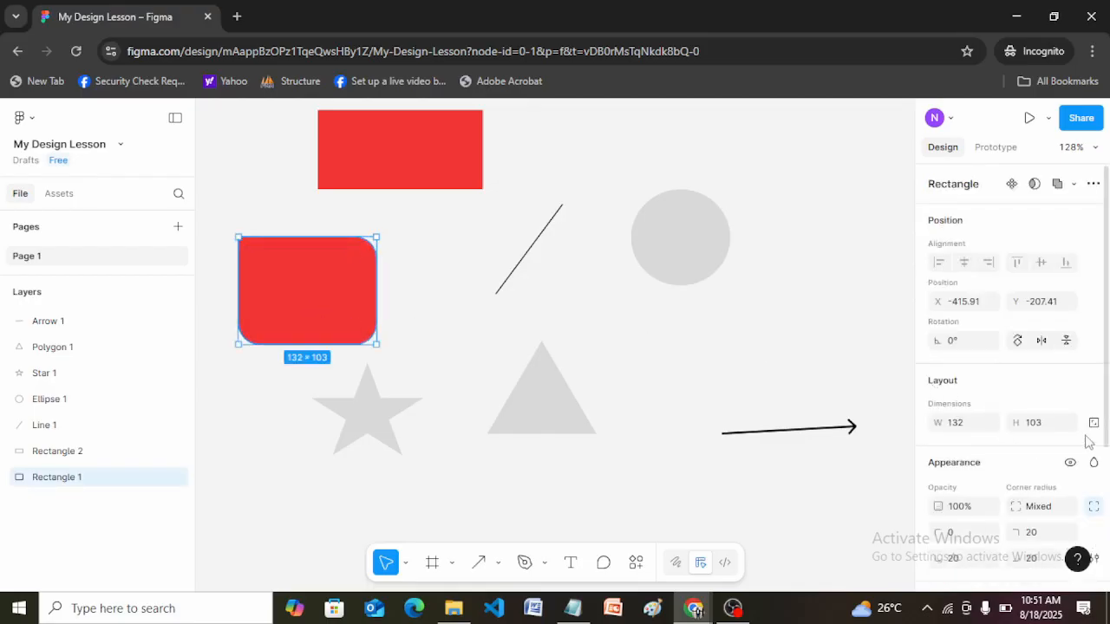
pyautogui.moveTo(1108, 423); pyautogui.dragTo(1109, 426)
pyautogui.scroll(-1, 1107, 423)
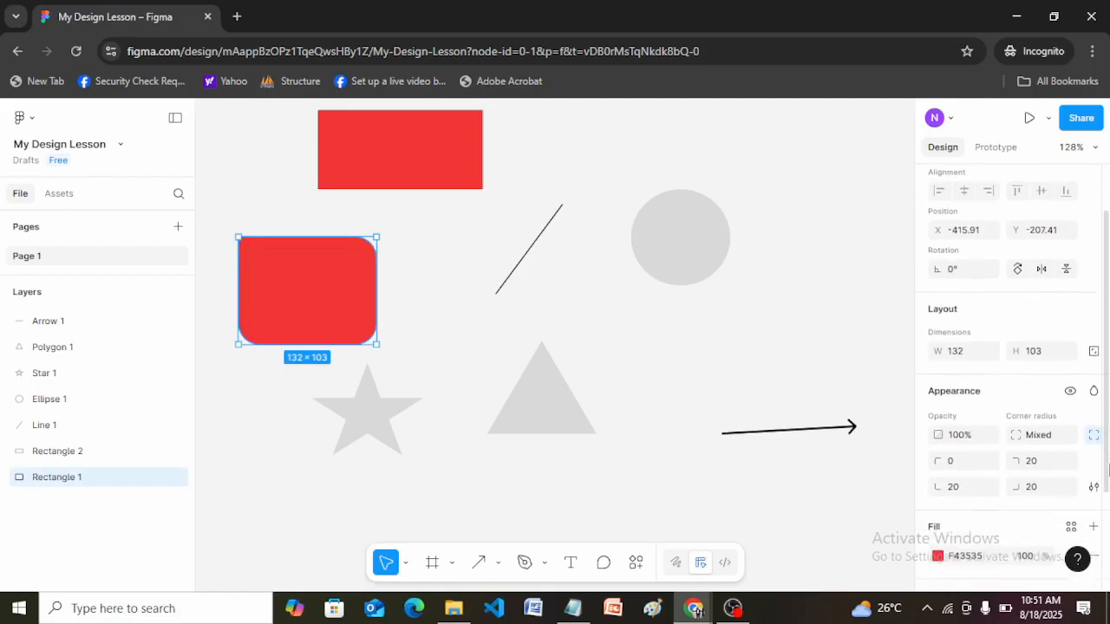
pyautogui.click(1032, 459)
pyautogui.doubleClick(1032, 460)
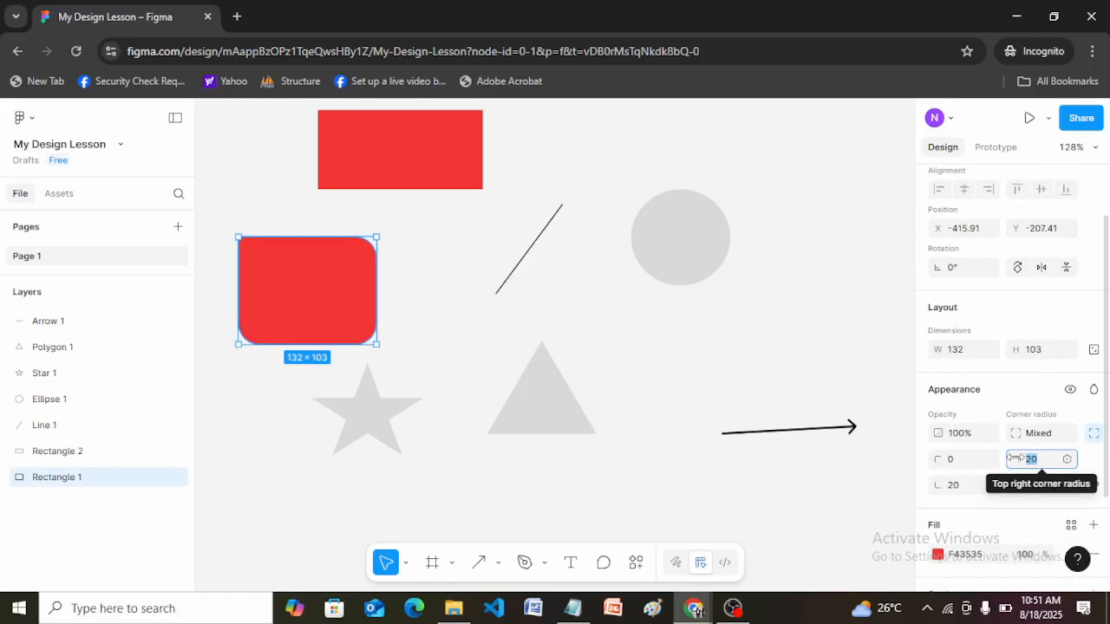
pyautogui.write('1')
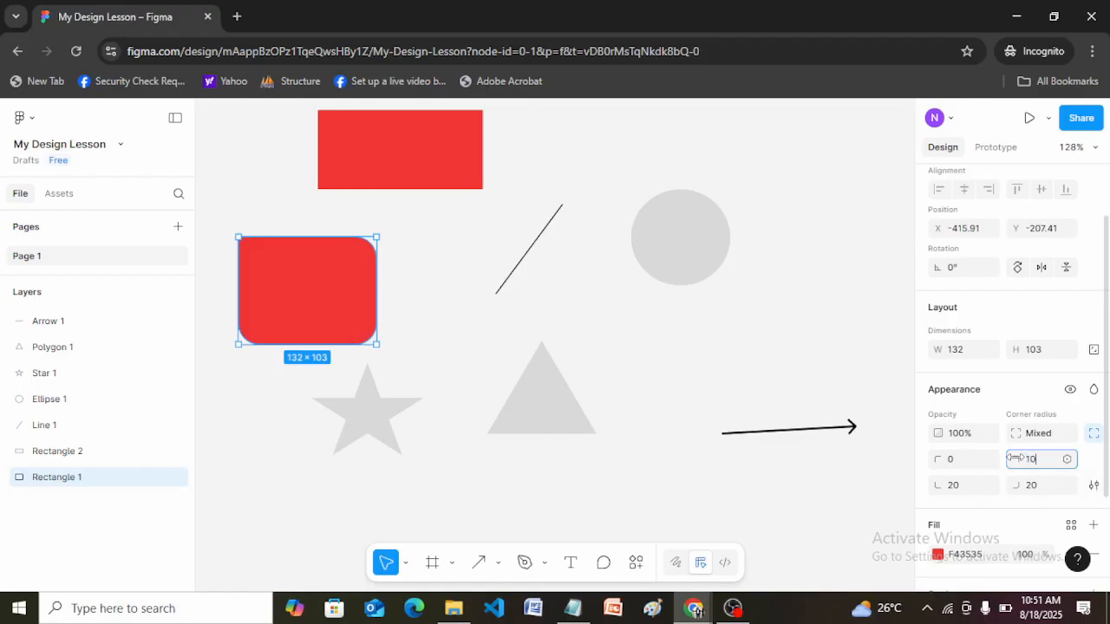
pyautogui.press('Return')
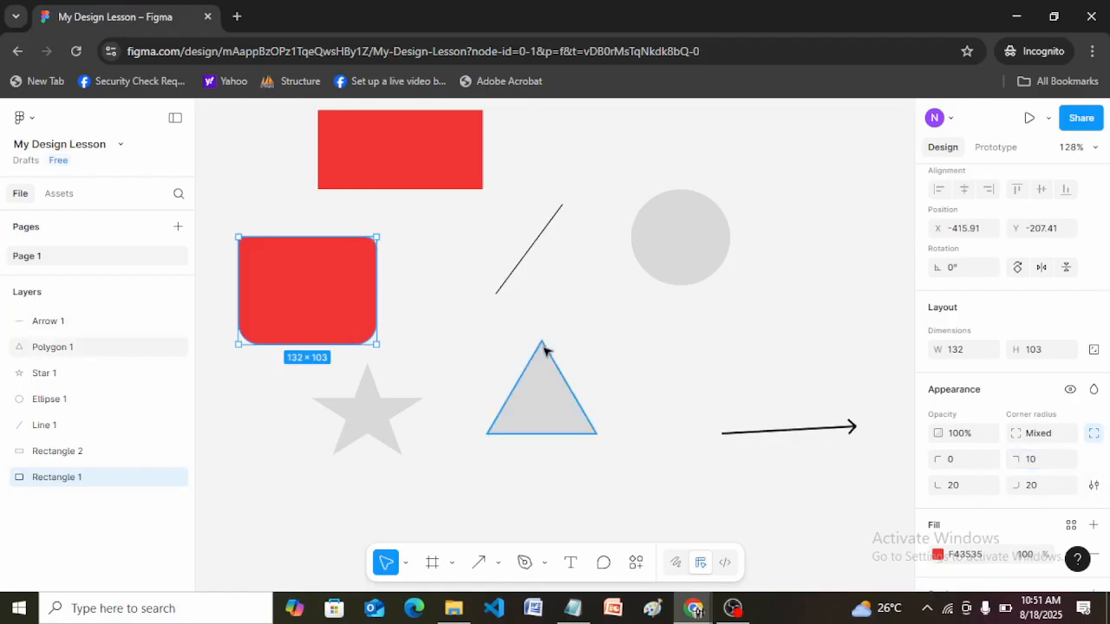
pyautogui.click(448, 330)
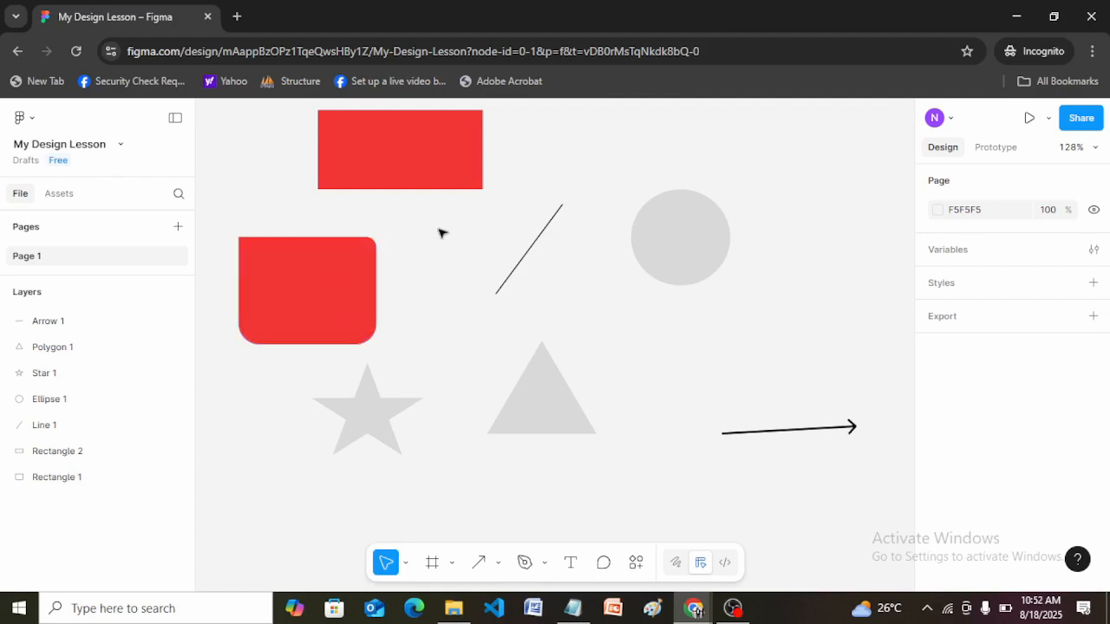
# Set the bottom right, bottom left and top right corner radii of the lower red rectangle to 0 and deselect it.
pyautogui.click(339, 279)
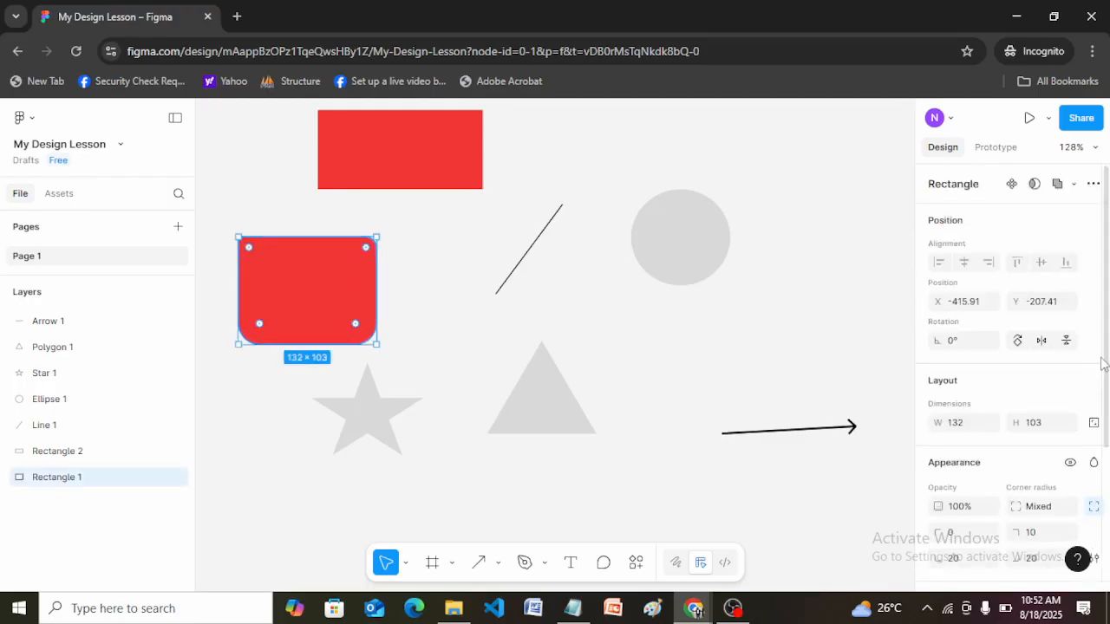
pyautogui.moveTo(1106, 360); pyautogui.dragTo(1108, 416)
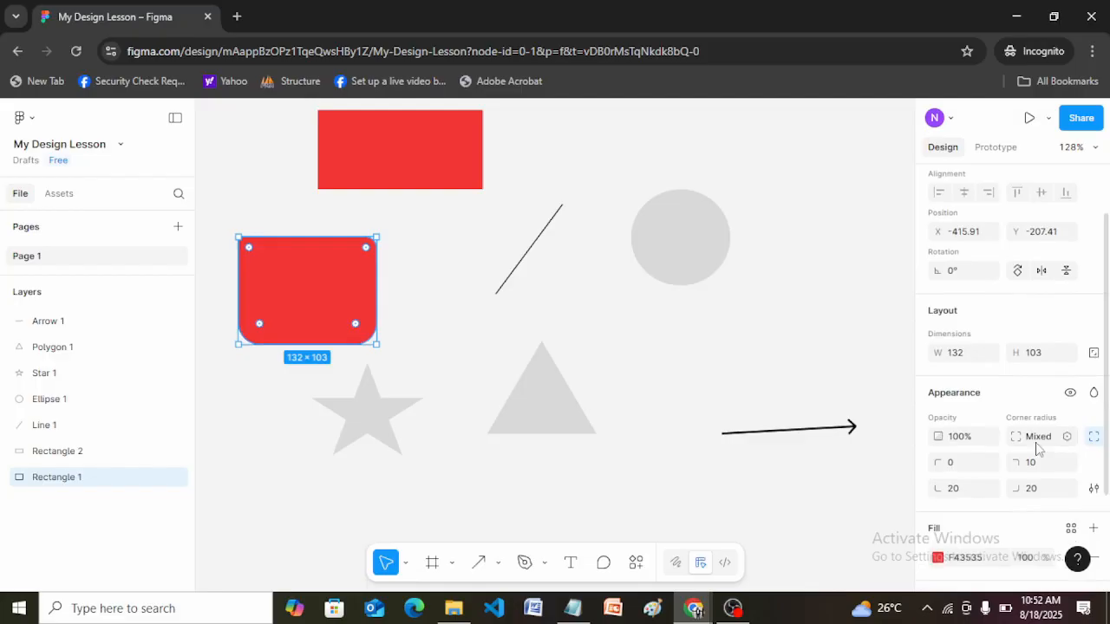
pyautogui.click(1028, 489)
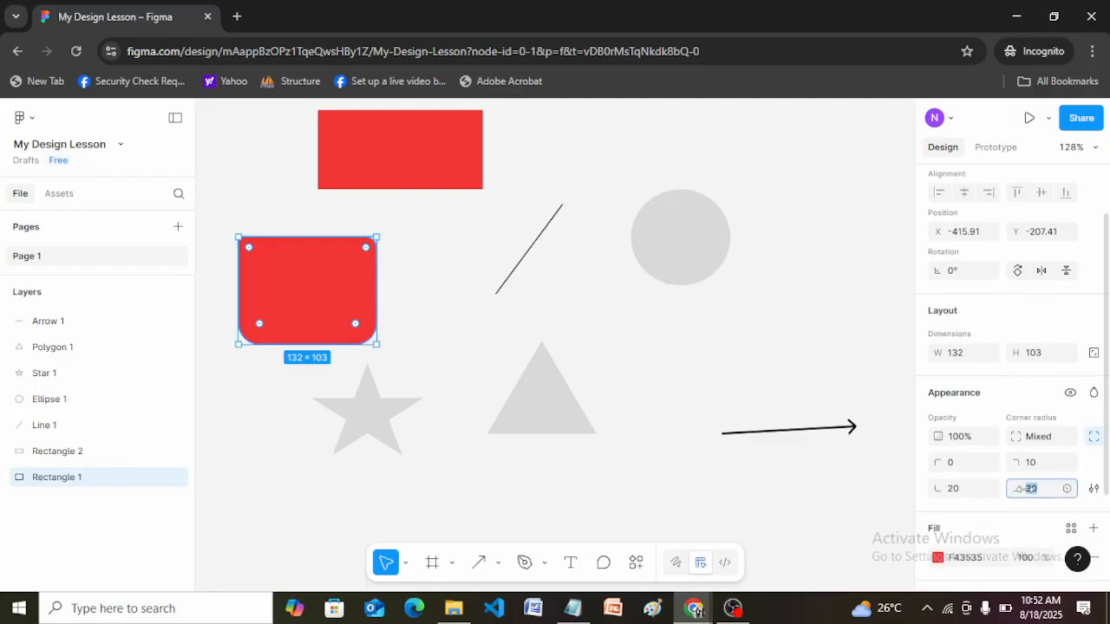
pyautogui.click(958, 491)
pyautogui.write('0')
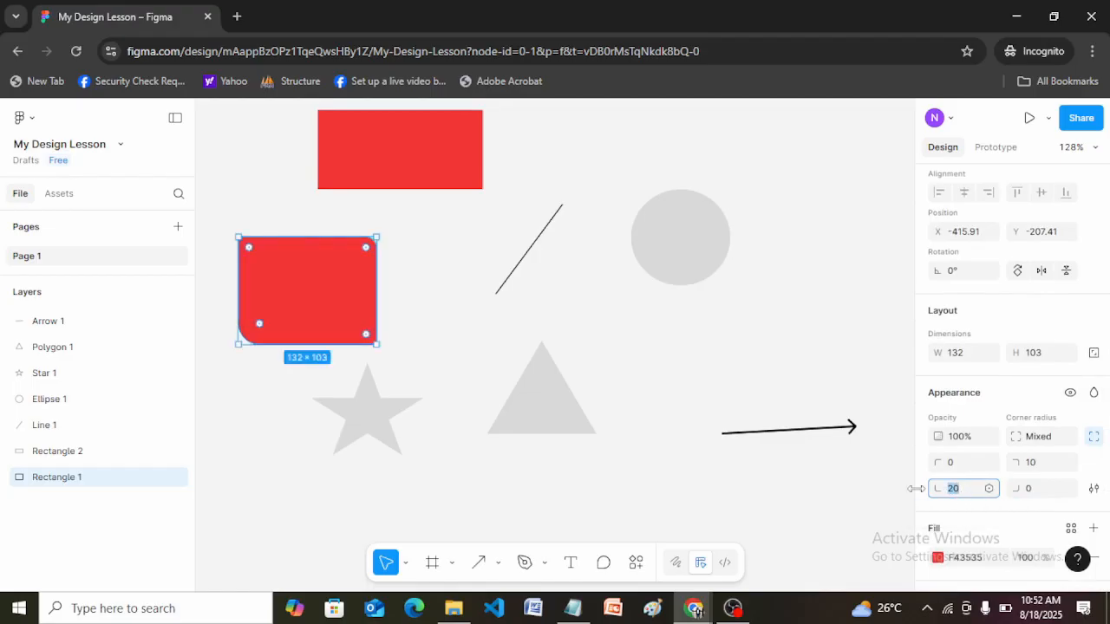
pyautogui.click(1031, 463)
pyautogui.write('0')
pyautogui.press('Return')
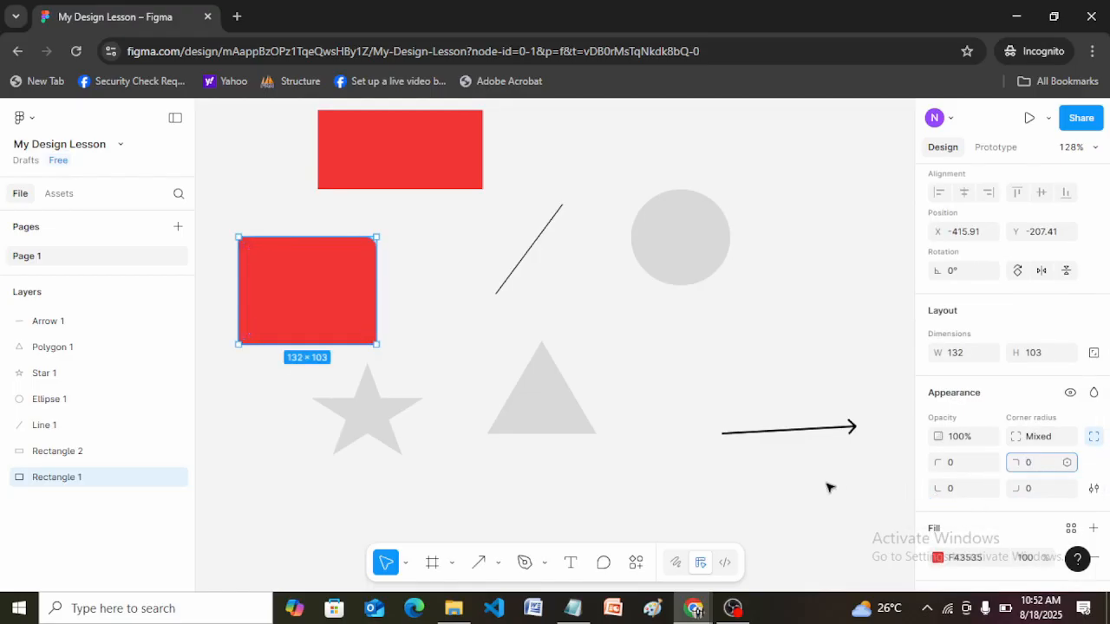
pyautogui.click(829, 487)
# Hide and show the individual corner radius settings of the lower red rectangle to compare both views.
pyautogui.click(295, 286)
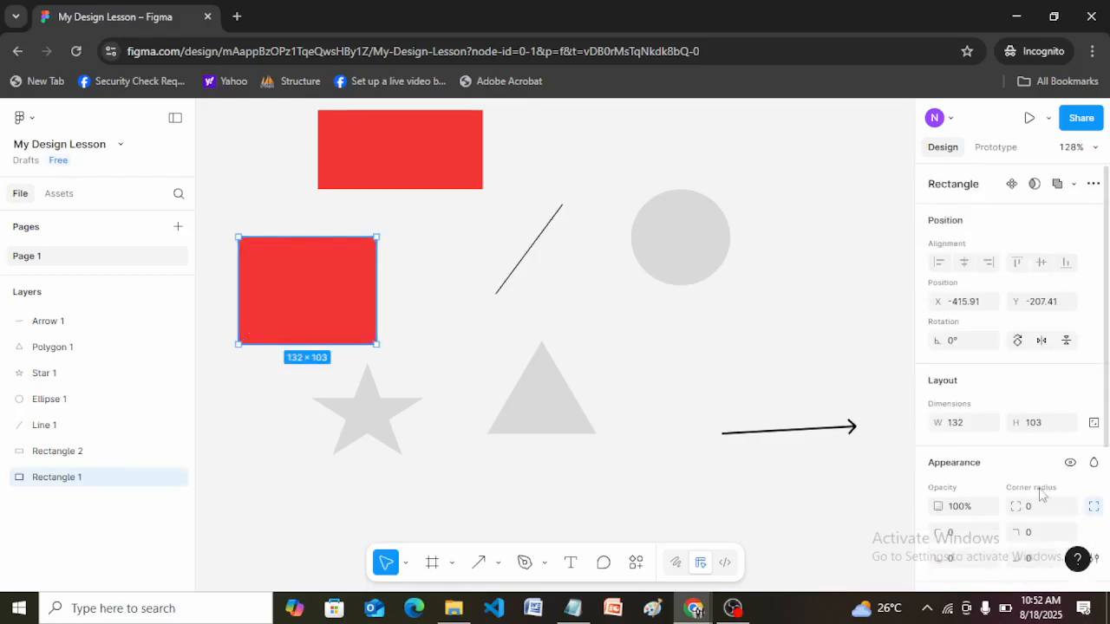
pyautogui.click(1095, 508)
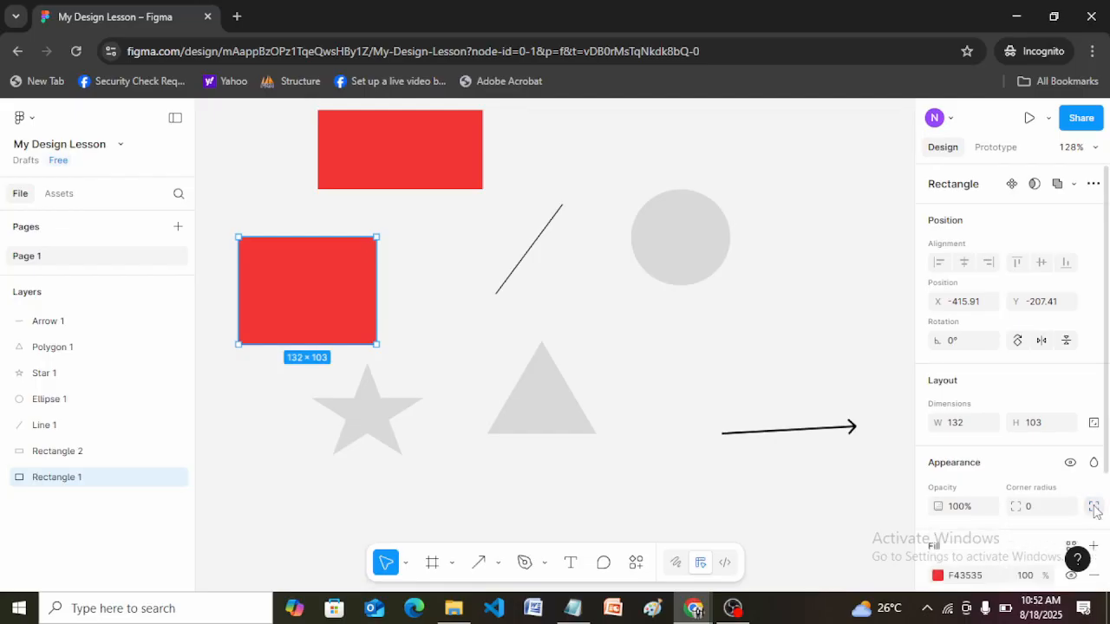
pyautogui.scroll(-2, 1108, 419)
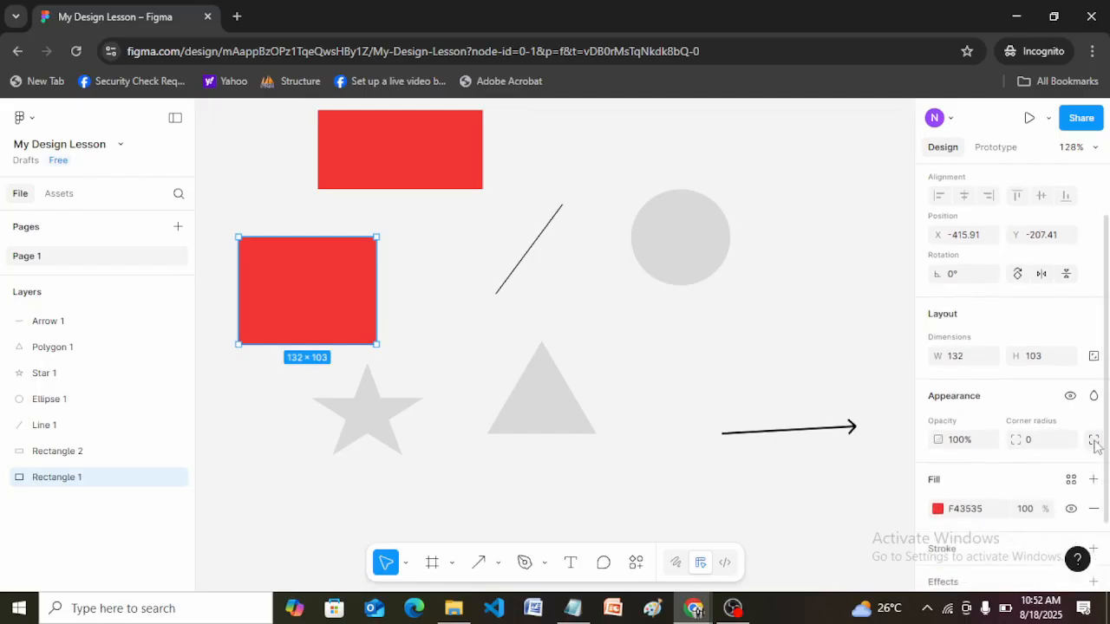
pyautogui.click(1095, 442)
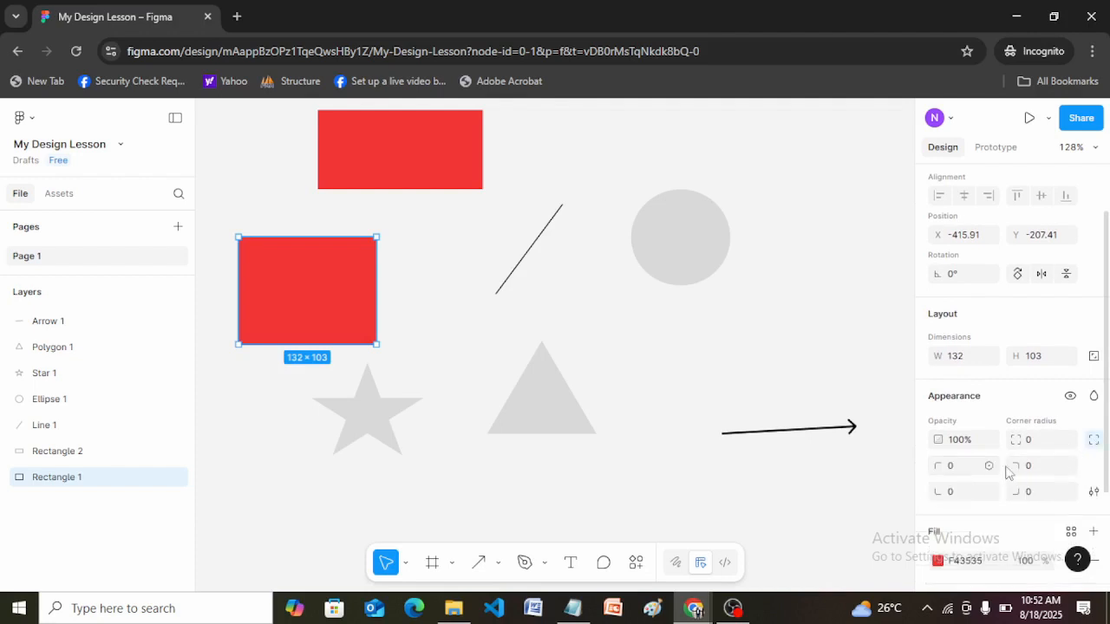
pyautogui.click(1095, 442)
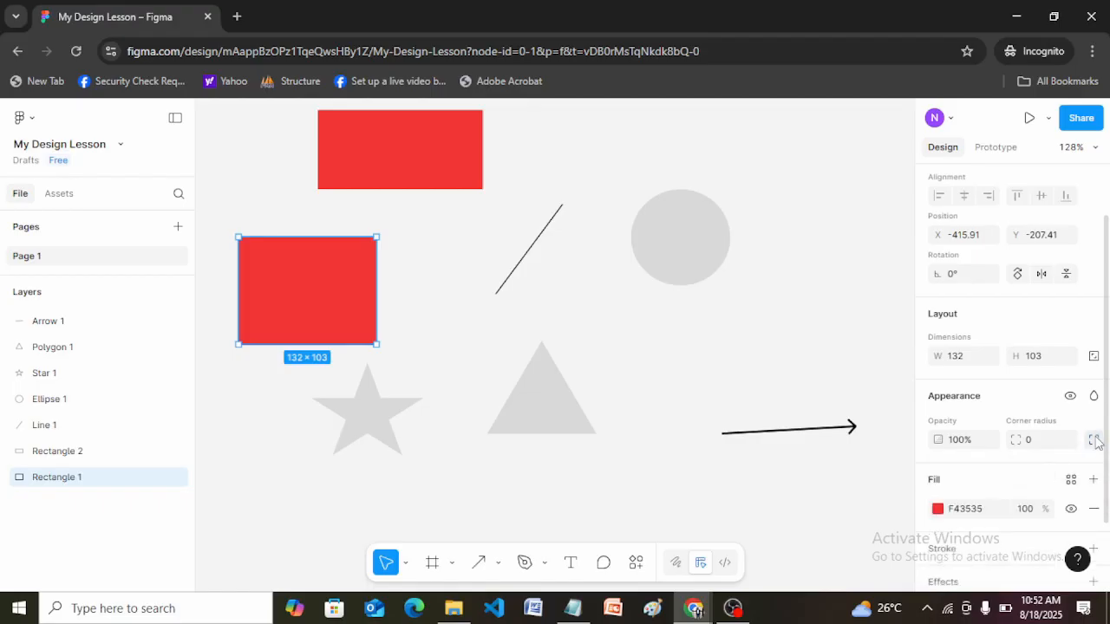
pyautogui.click(1095, 440)
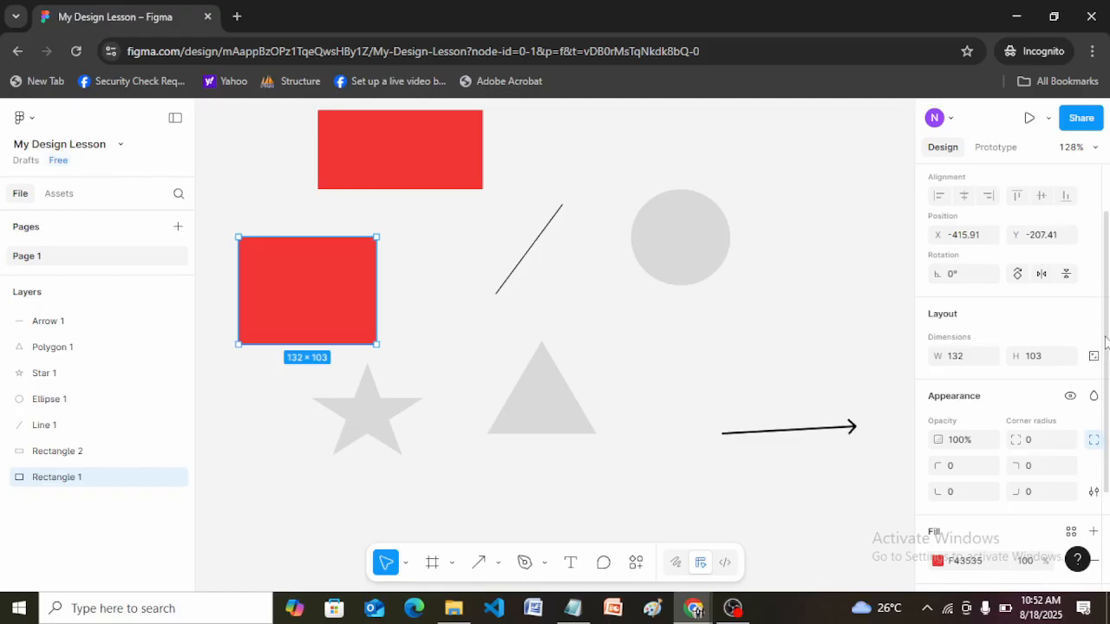
pyautogui.scroll(-3, 1106, 340)
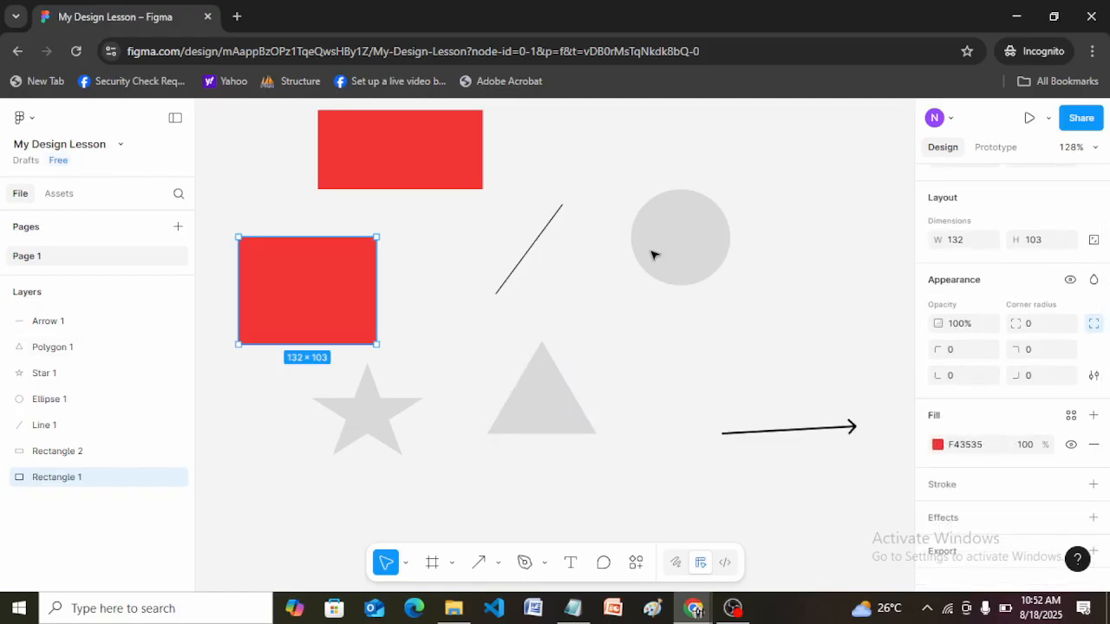
# Try cutting the grey circle to an arc sweep of about 73%, restore the full circle and deselect it.
pyautogui.click(680, 256)
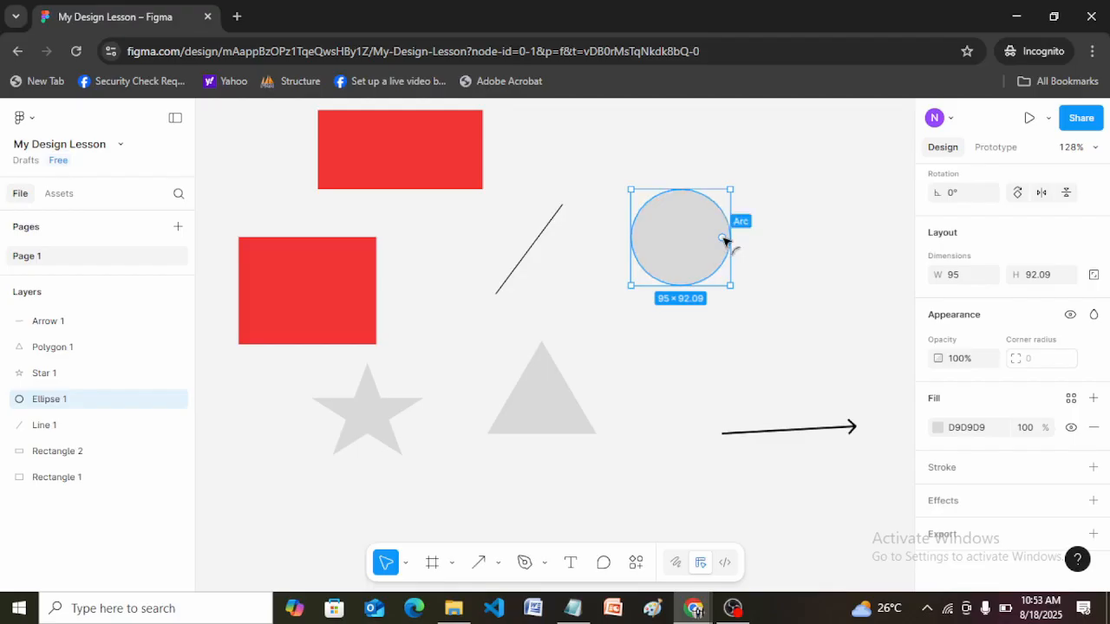
pyautogui.moveTo(726, 238); pyautogui.dragTo(677, 213)
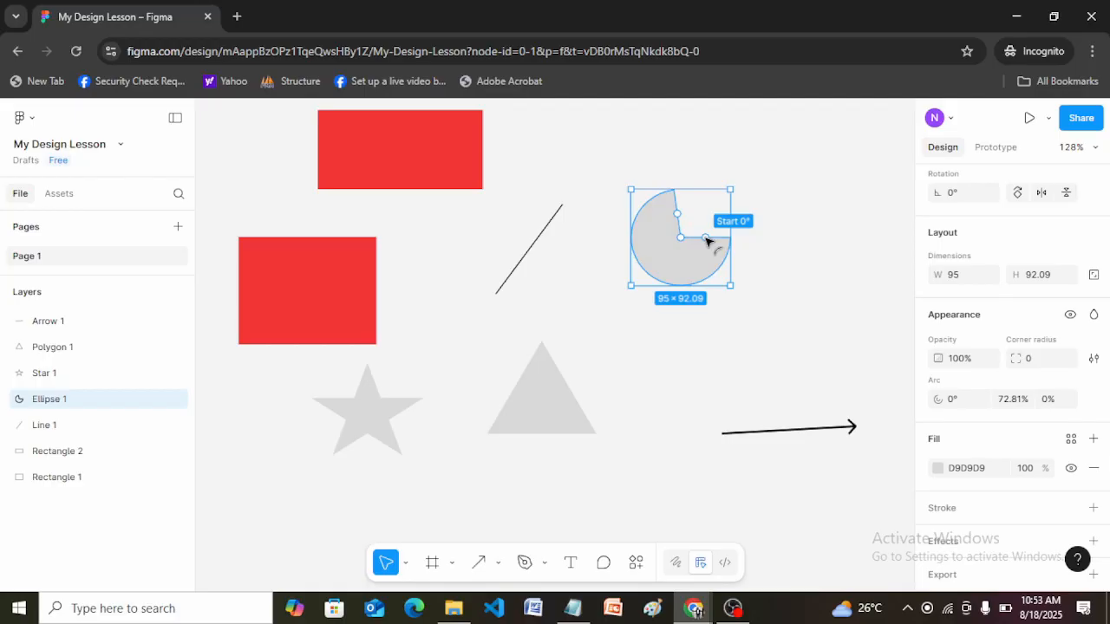
pyautogui.moveTo(677, 216); pyautogui.dragTo(734, 243)
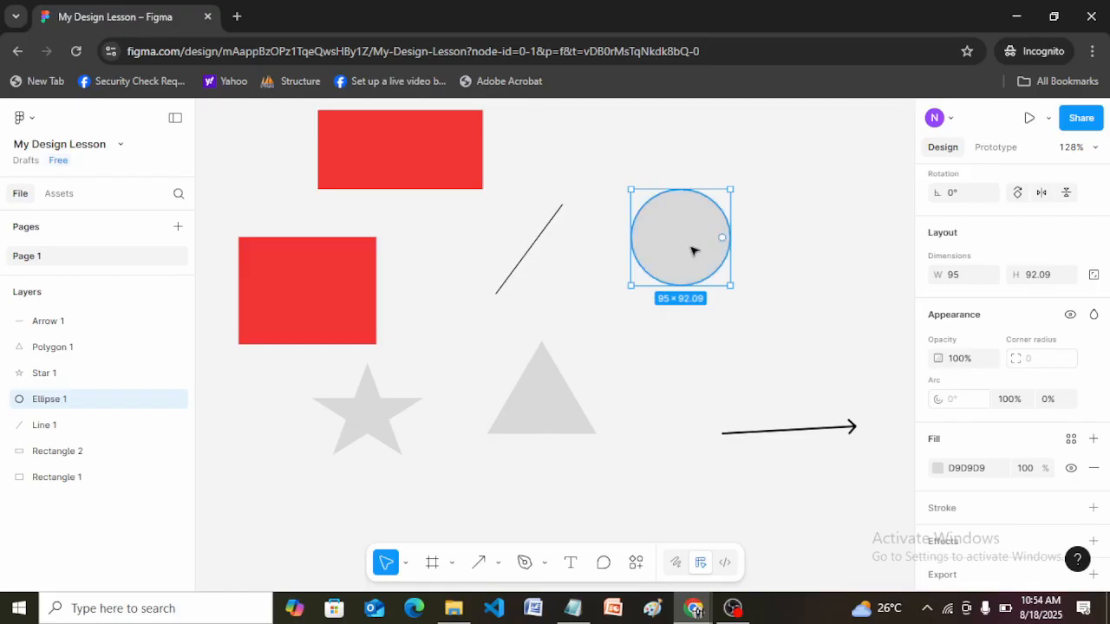
pyautogui.click(753, 230)
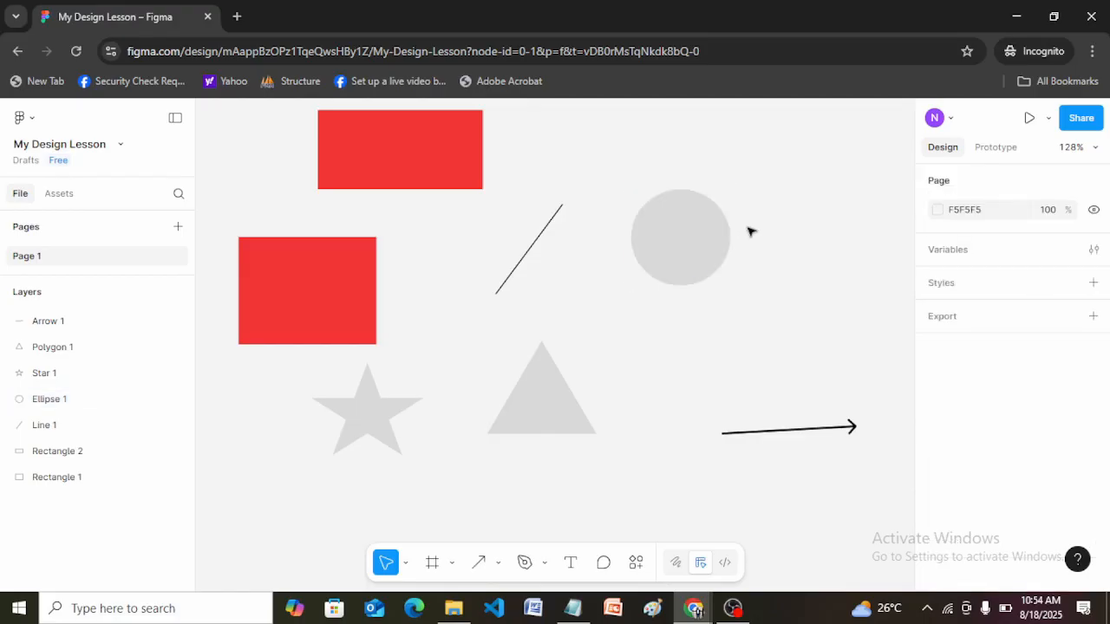
# Cut the grey circle into a pie shape with an arc sweep of about 67%.
pyautogui.click(674, 237)
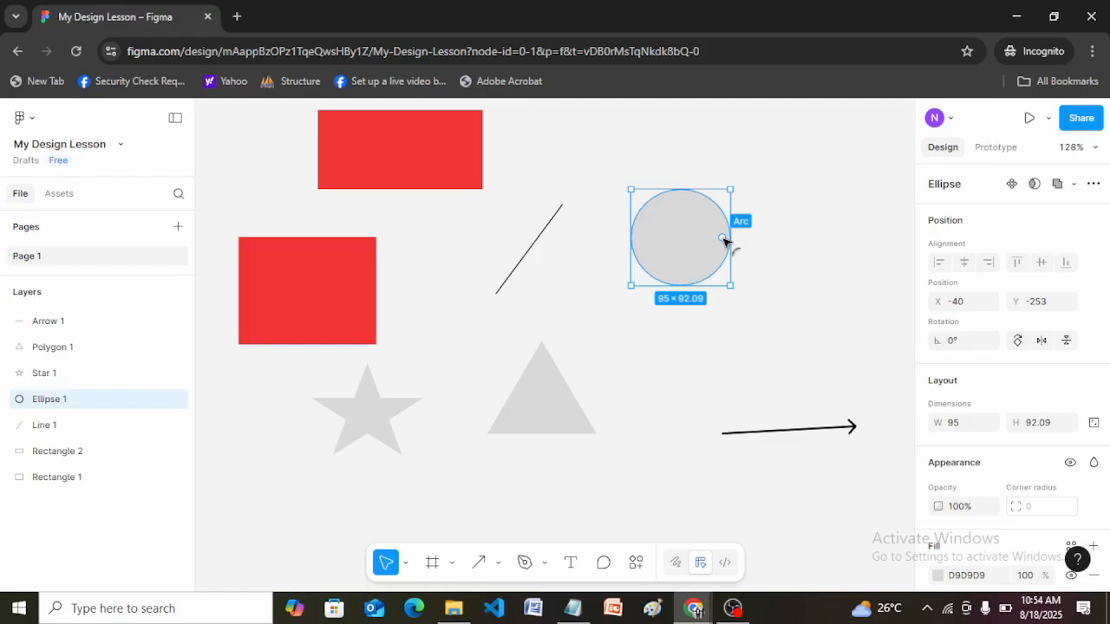
pyautogui.moveTo(725, 239); pyautogui.dragTo(668, 207)
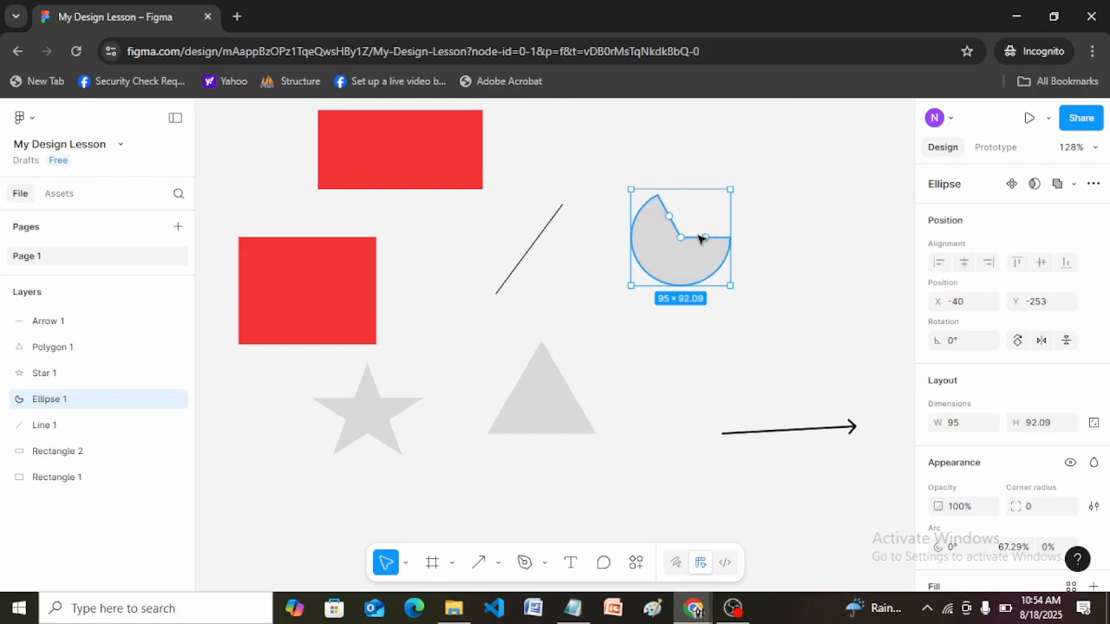
pyautogui.moveTo(1106, 352); pyautogui.dragTo(1109, 452)
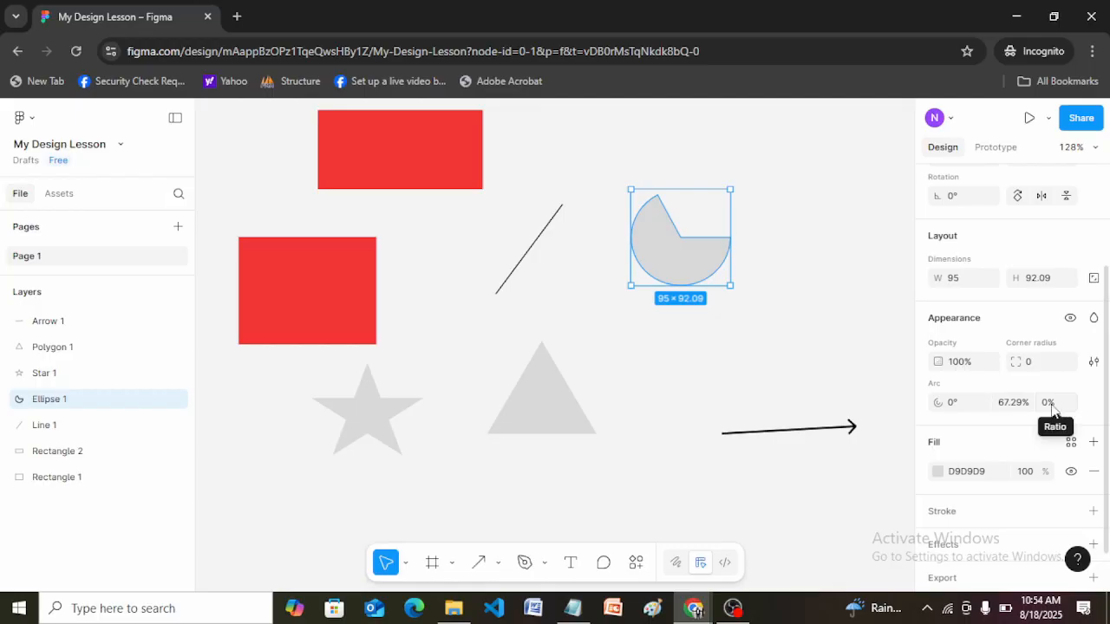
# Reshape the pie into a thin ring arc starting at about -74°, with a sweep of 62.5% and a ratio of about 86%.
pyautogui.moveTo(670, 219)
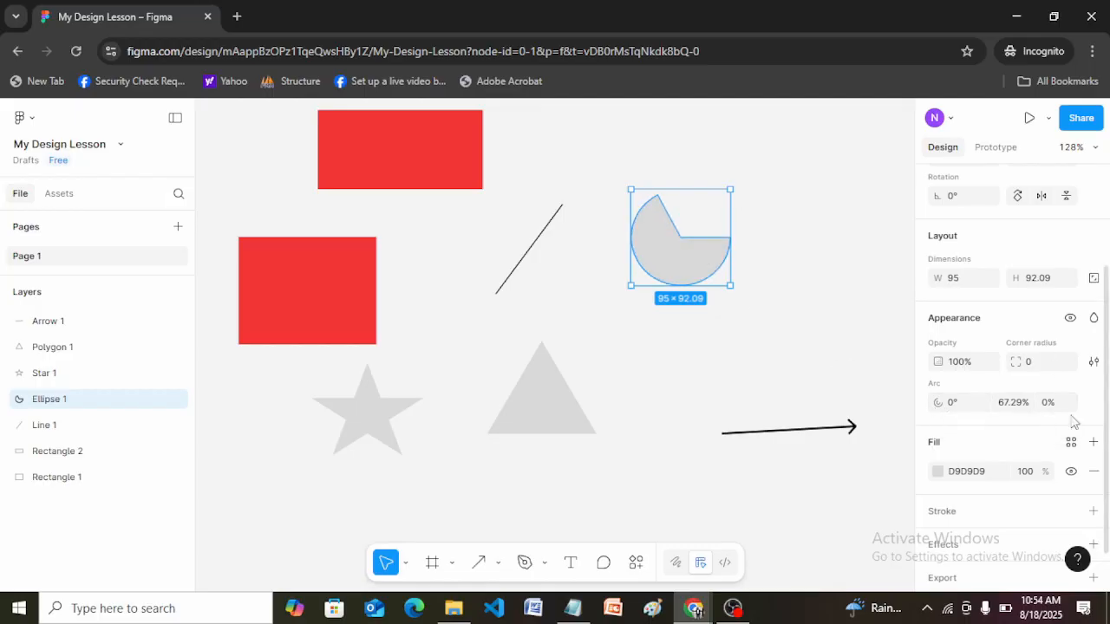
pyautogui.moveTo(671, 220); pyautogui.dragTo(694, 198)
pyautogui.moveTo(684, 239)
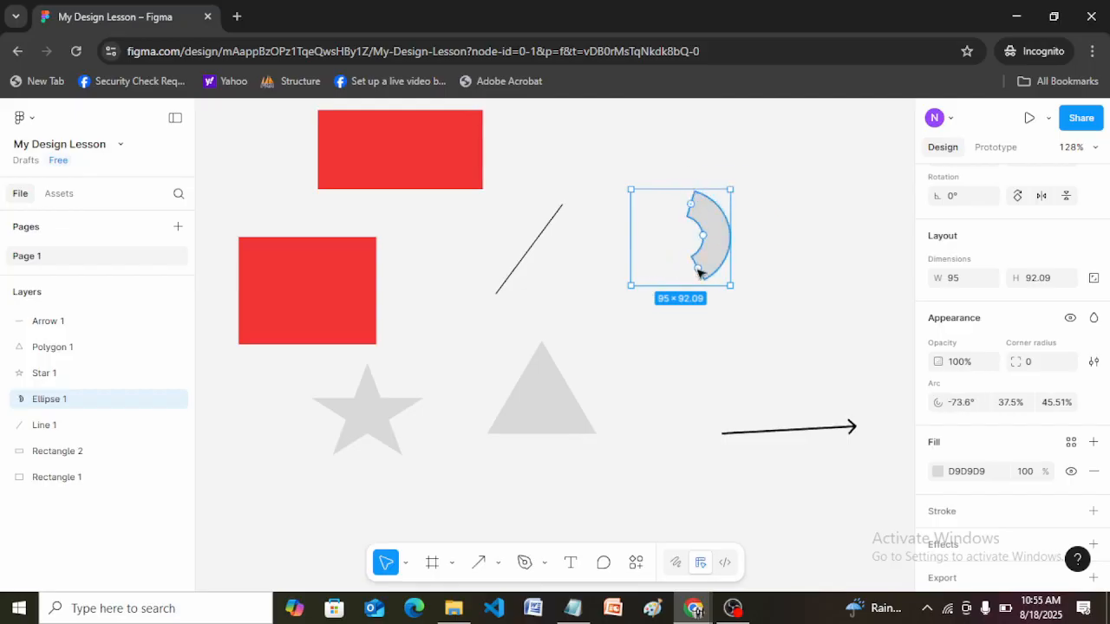
pyautogui.moveTo(699, 270)
pyautogui.moveTo(699, 271); pyautogui.dragTo(621, 266)
pyautogui.moveTo(697, 253); pyautogui.dragTo(721, 260)
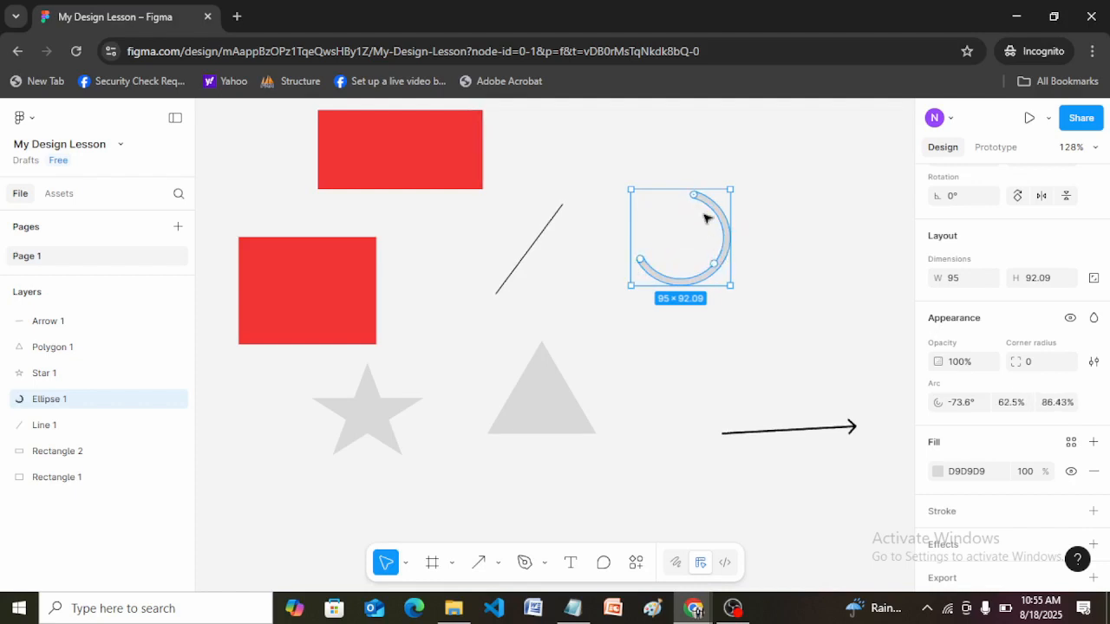
# Move the ring arc's start to about -116°, extend its sweep to about 69% and deselect it.
pyautogui.moveTo(698, 198)
pyautogui.moveTo(696, 198); pyautogui.dragTo(665, 198)
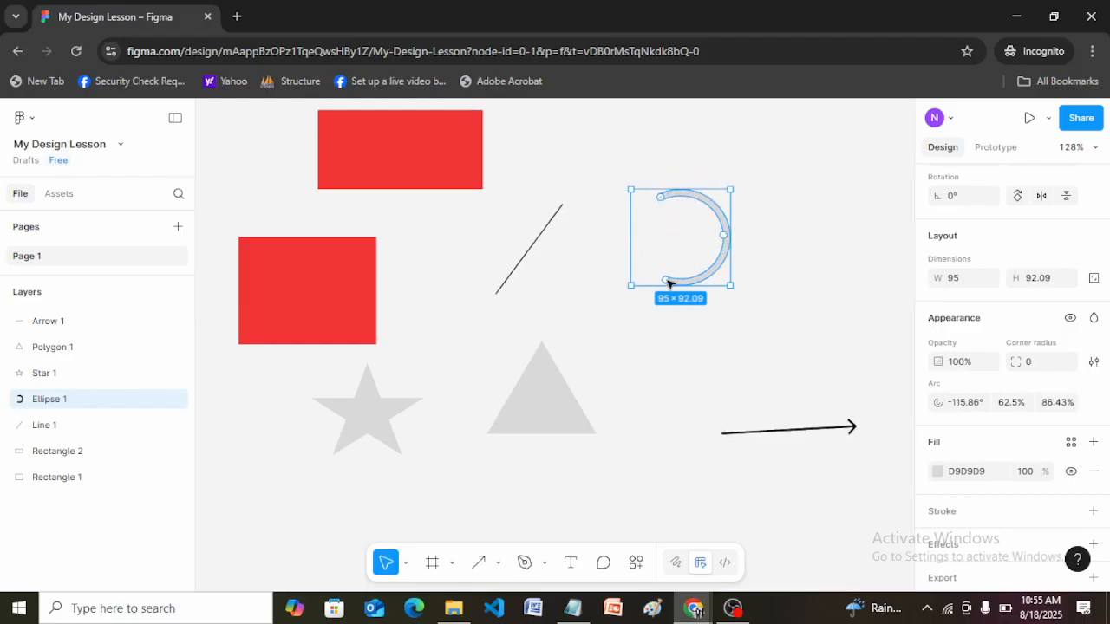
pyautogui.moveTo(665, 282)
pyautogui.moveTo(662, 282); pyautogui.dragTo(650, 272)
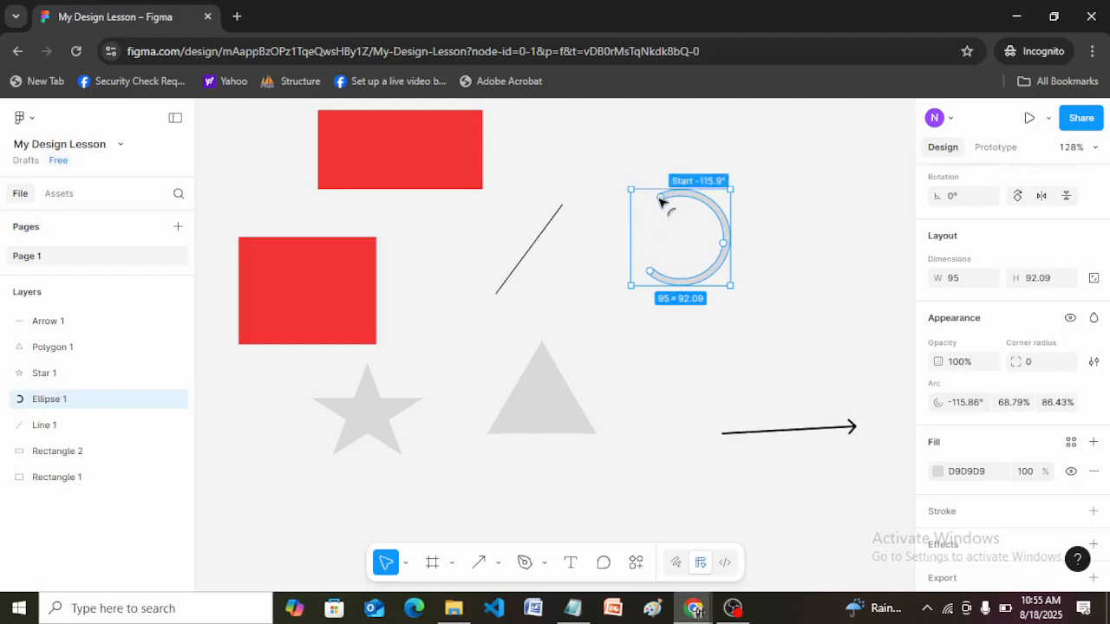
pyautogui.click(756, 221)
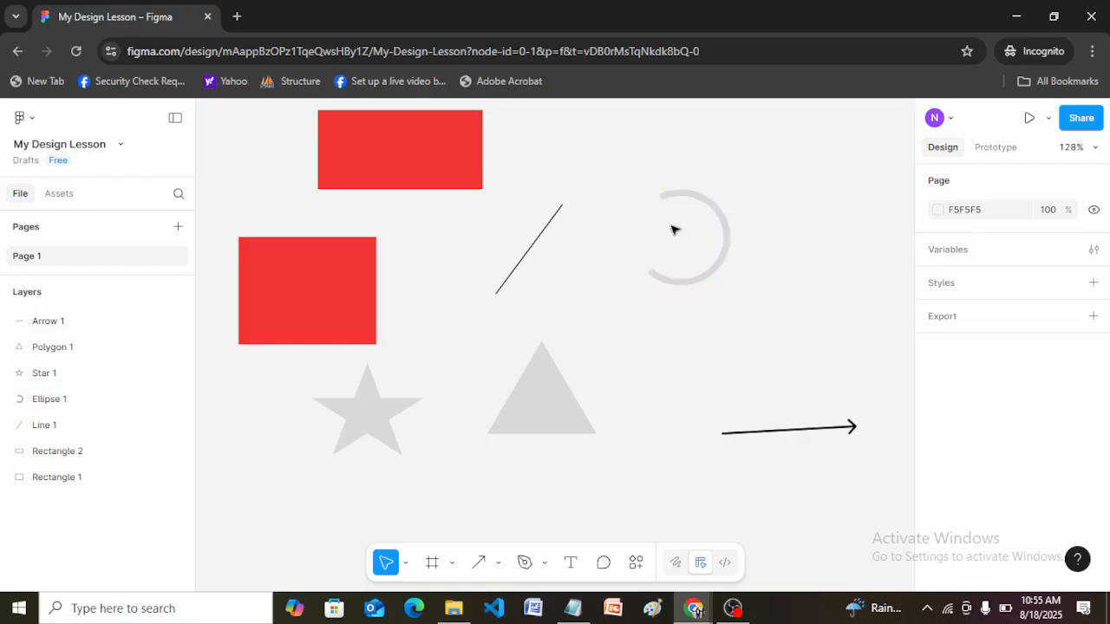
# Edit the ring arc's vector points, pulling one lower point towards the centre and upper points outward, and leave vector editing.
pyautogui.click(725, 249)
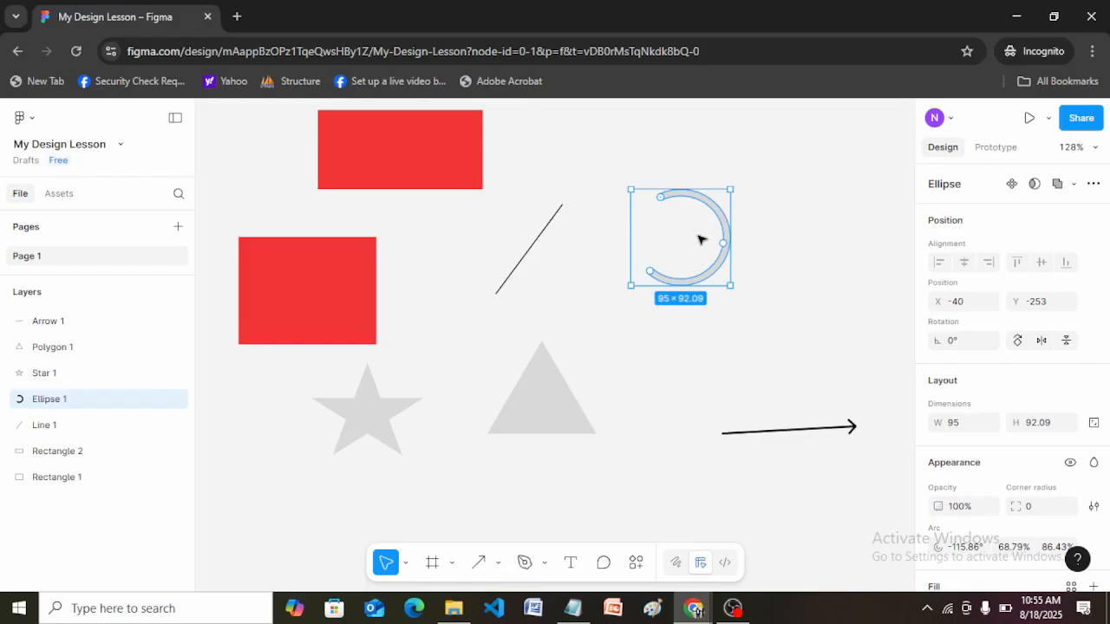
pyautogui.press('Return')
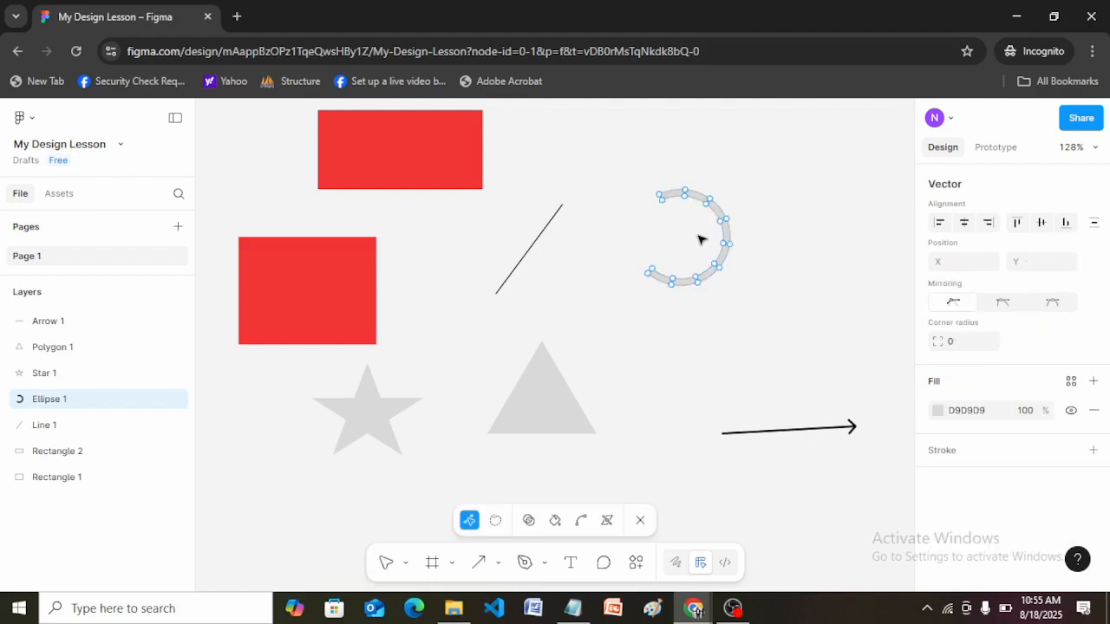
pyautogui.click(674, 277)
pyautogui.moveTo(676, 268); pyautogui.dragTo(680, 231)
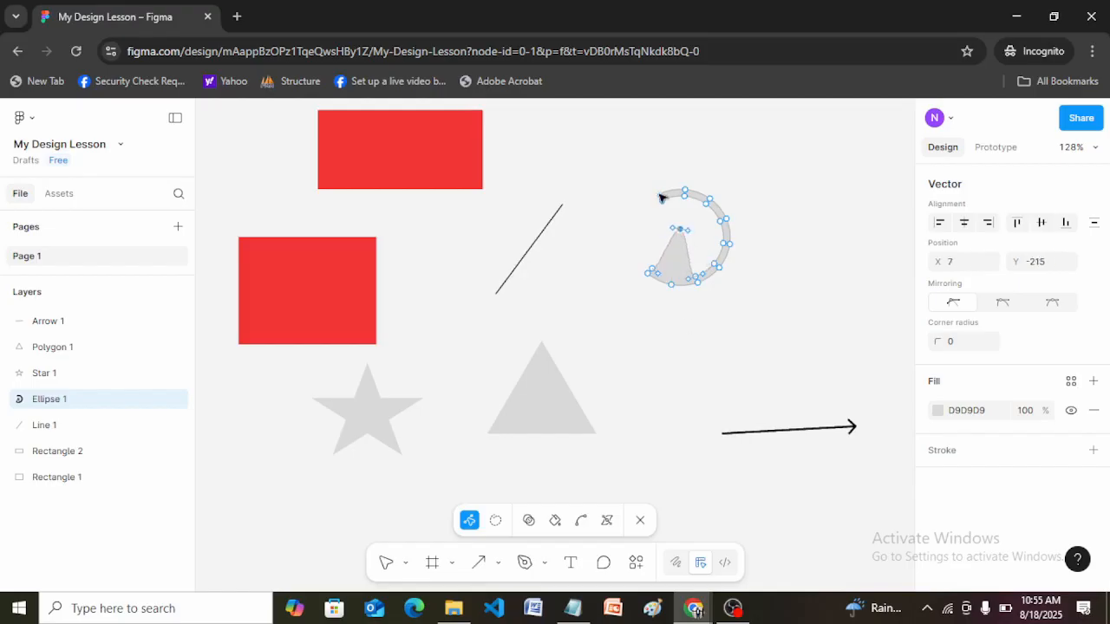
pyautogui.moveTo(661, 198); pyautogui.dragTo(632, 219)
pyautogui.moveTo(683, 192); pyautogui.dragTo(724, 195)
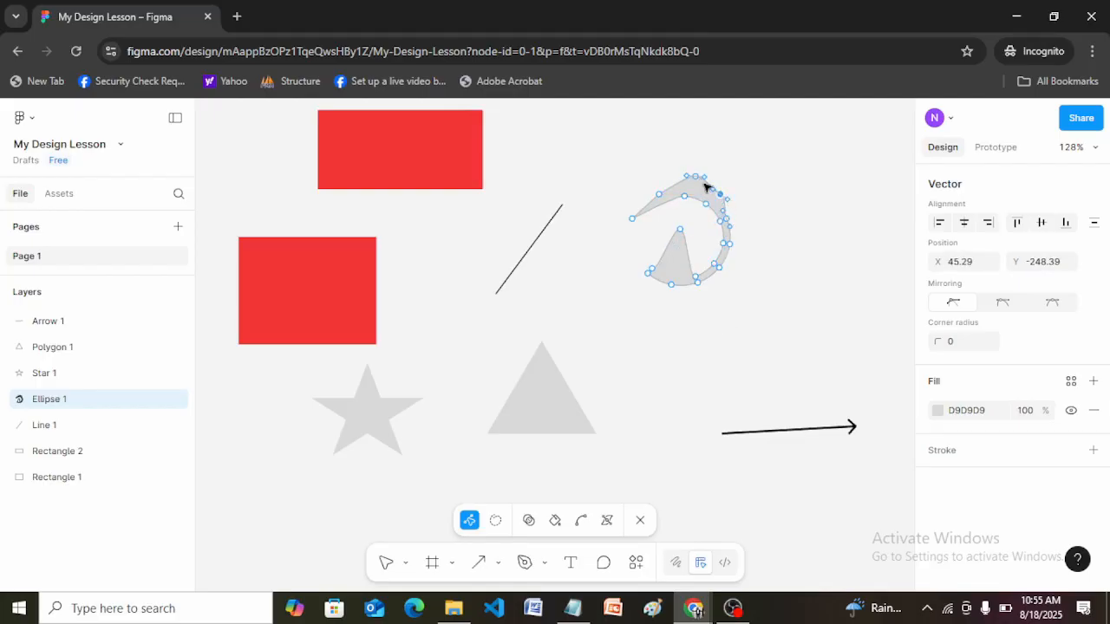
pyautogui.click(674, 277)
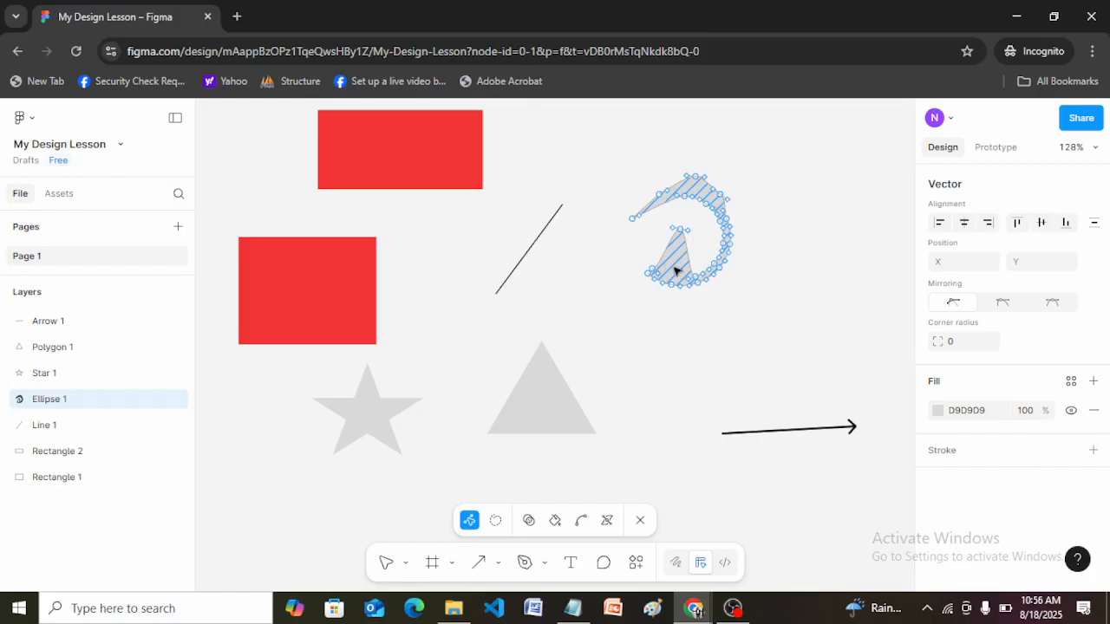
pyautogui.press('Escape')
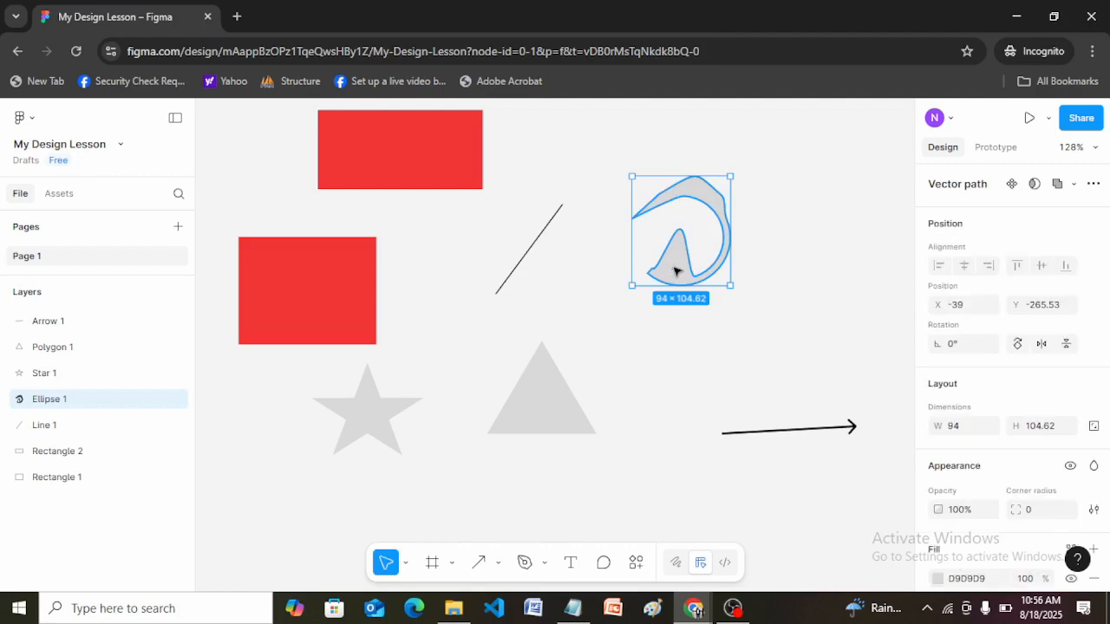
# Undo the vector point edits on the ring arc and leave vector editing.
pyautogui.doubleClick(675, 271)
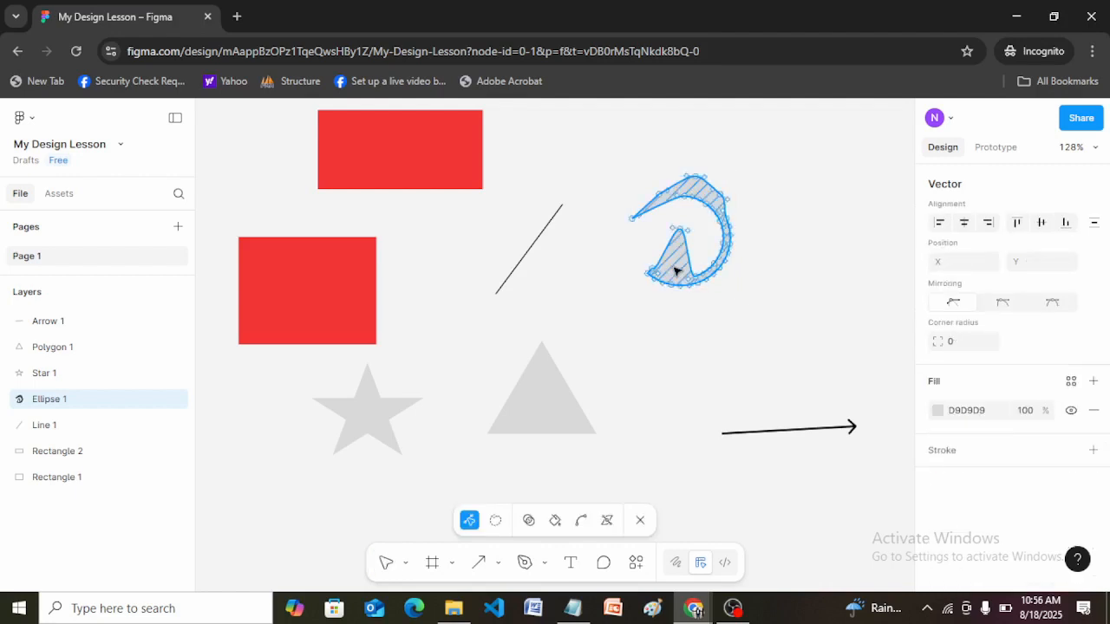
pyautogui.hotkey('ctrl', 'z')
pyautogui.hotkey('ctrl', 'z')
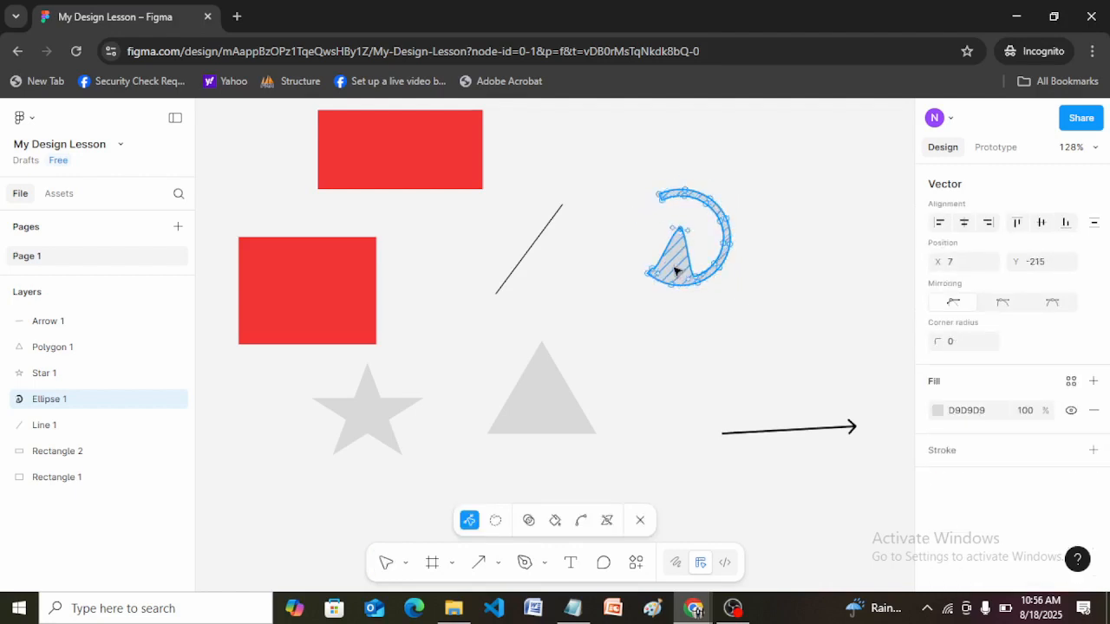
pyautogui.hotkey('ctrl', 'z')
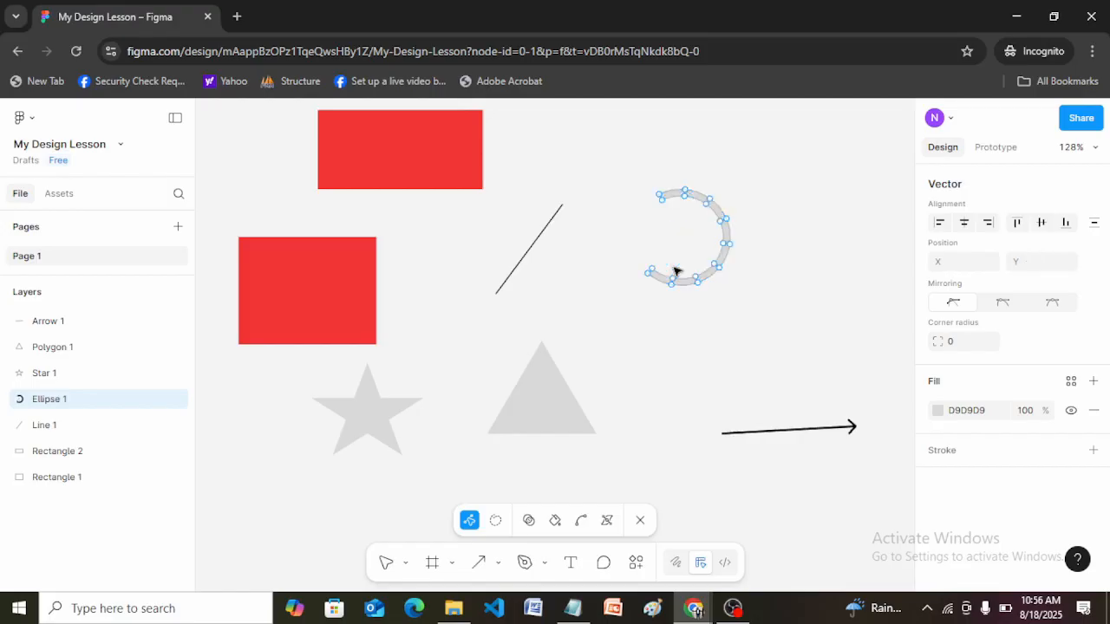
pyautogui.press('Escape')
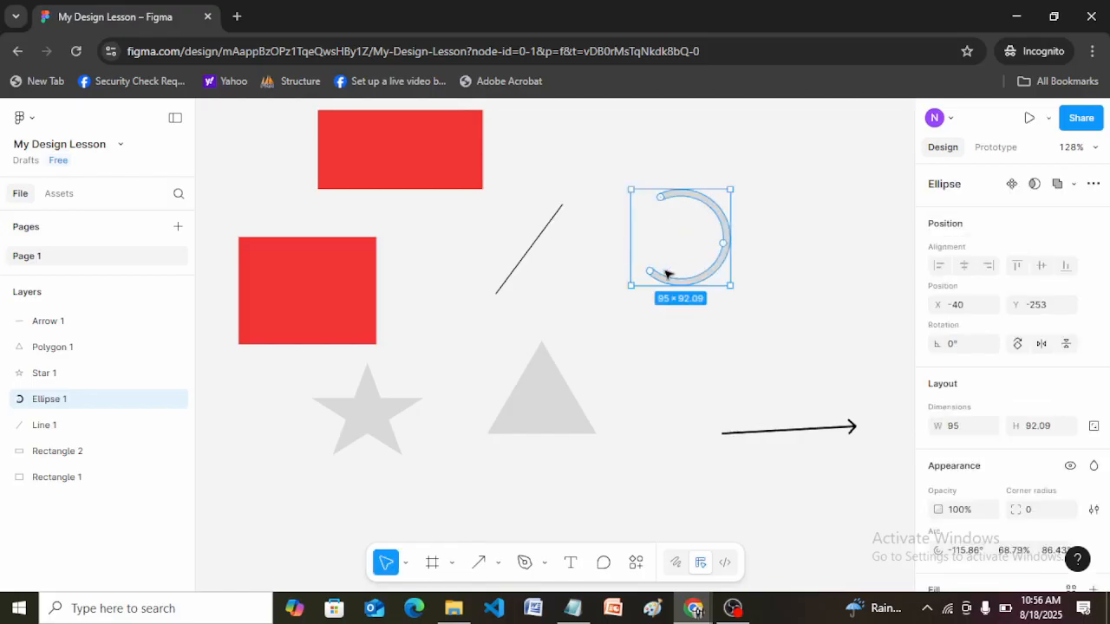
# Edit the upper red rectangle's vector points, pulling its upper-right corner outward to about X -97.5, Y -329.
pyautogui.click(342, 307)
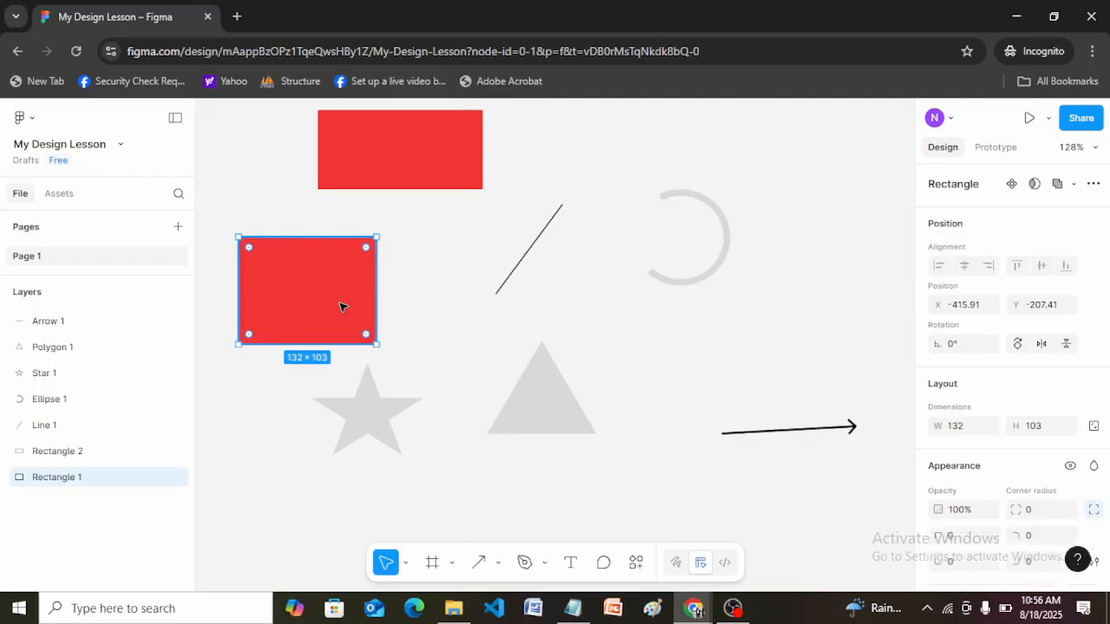
pyautogui.click(400, 146)
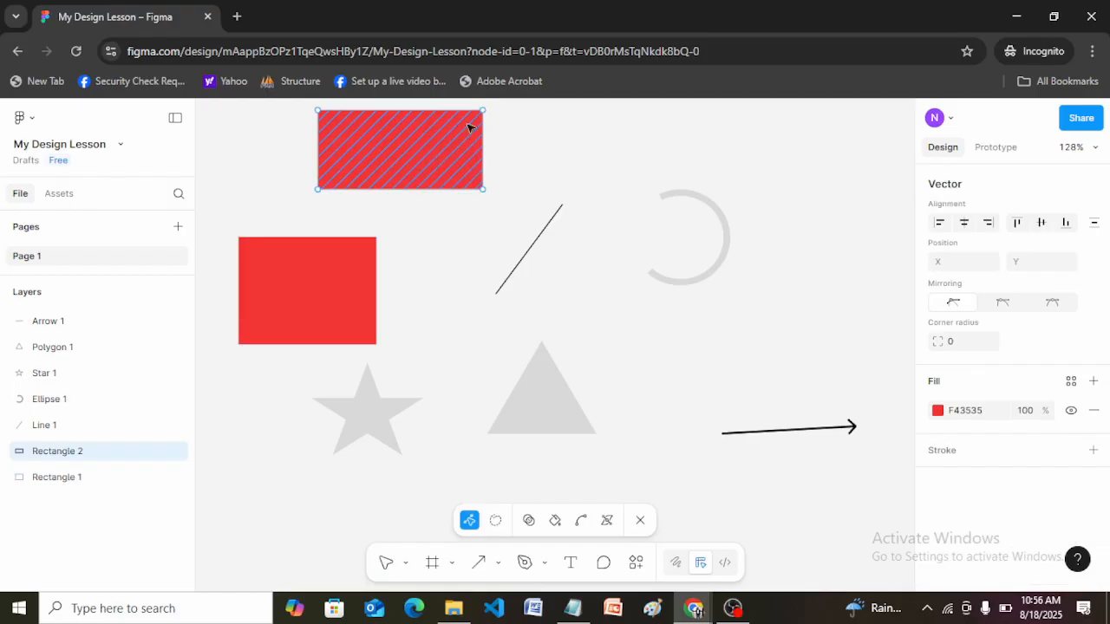
pyautogui.moveTo(483, 111); pyautogui.dragTo(572, 117)
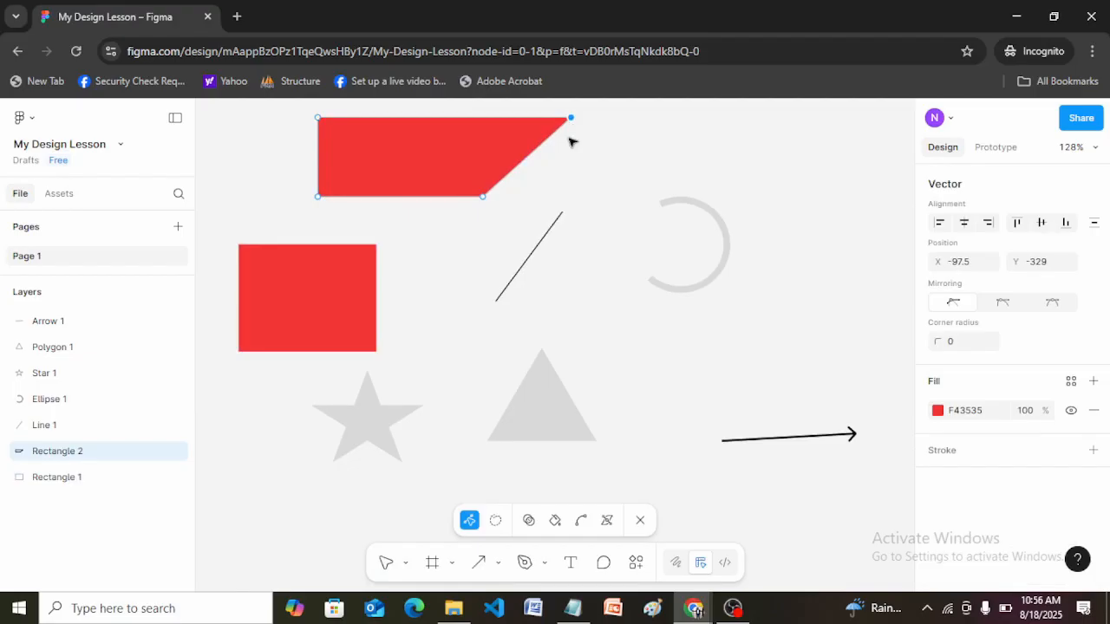
pyautogui.click(627, 169)
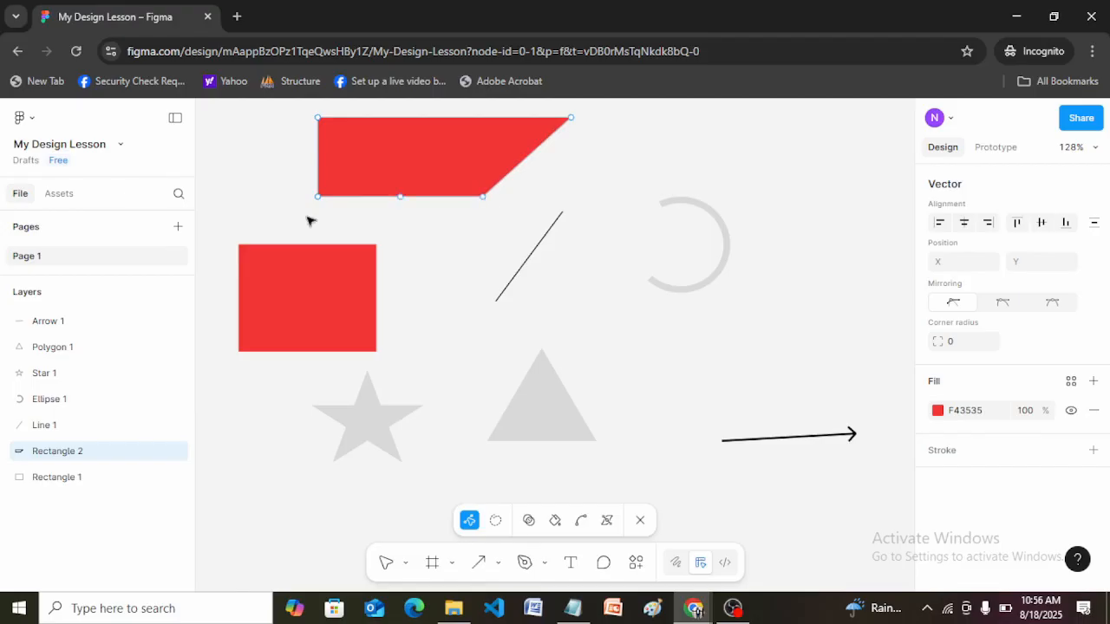
# Try corner radii of 20, 200 and 50 on the red shape's outward-pulled upper-right point.
pyautogui.click(571, 120)
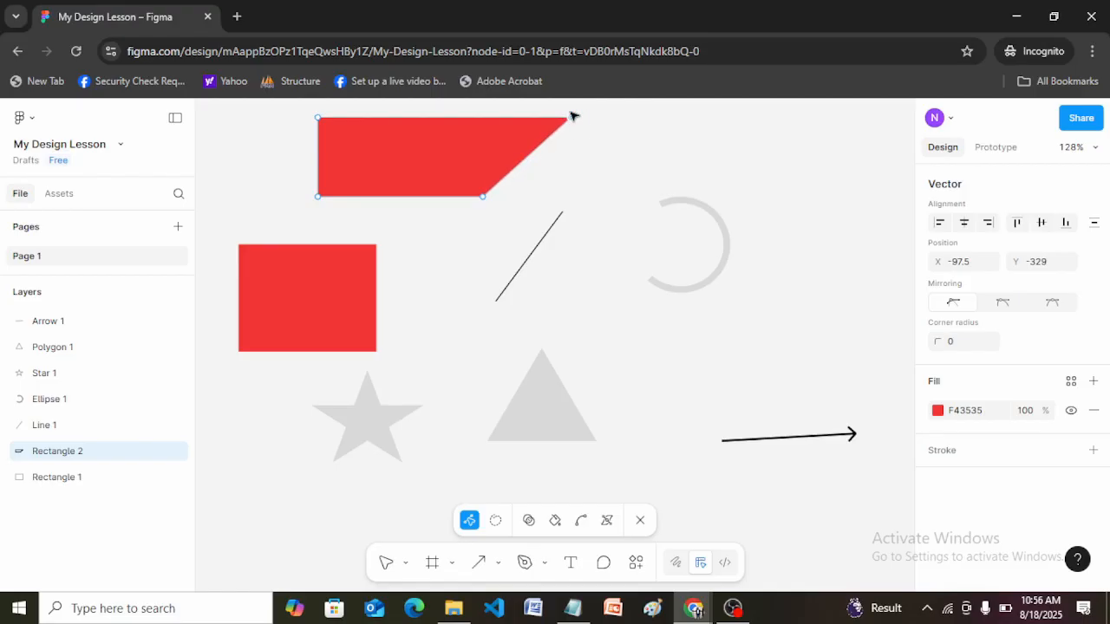
pyautogui.click(571, 117)
pyautogui.click(571, 117)
pyautogui.click(961, 343)
pyautogui.press('Return')
pyautogui.click(961, 344)
pyautogui.write('5')
pyautogui.press('Return')
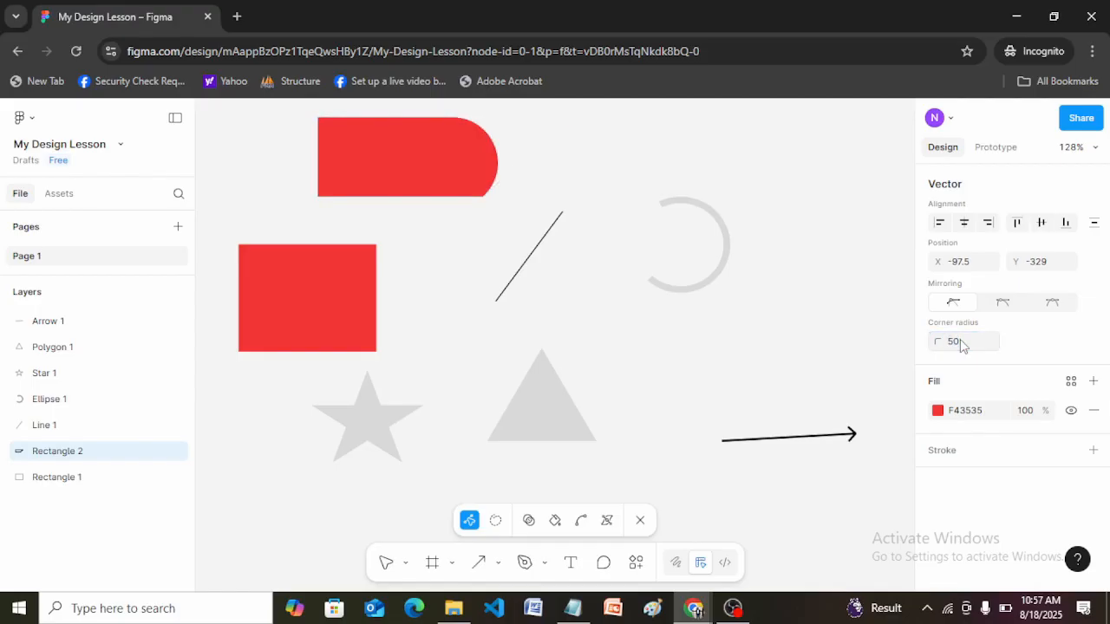
# Undo the corner radius changes on the red shape's upper-right point.
pyautogui.click(498, 168)
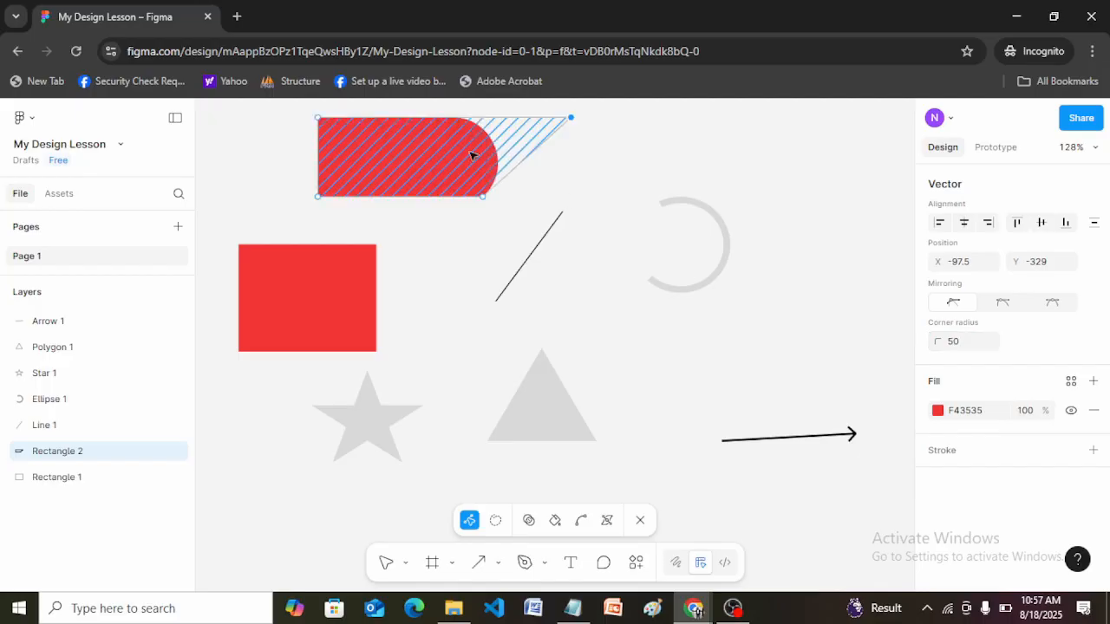
pyautogui.hotkey('ctrl', 'z')
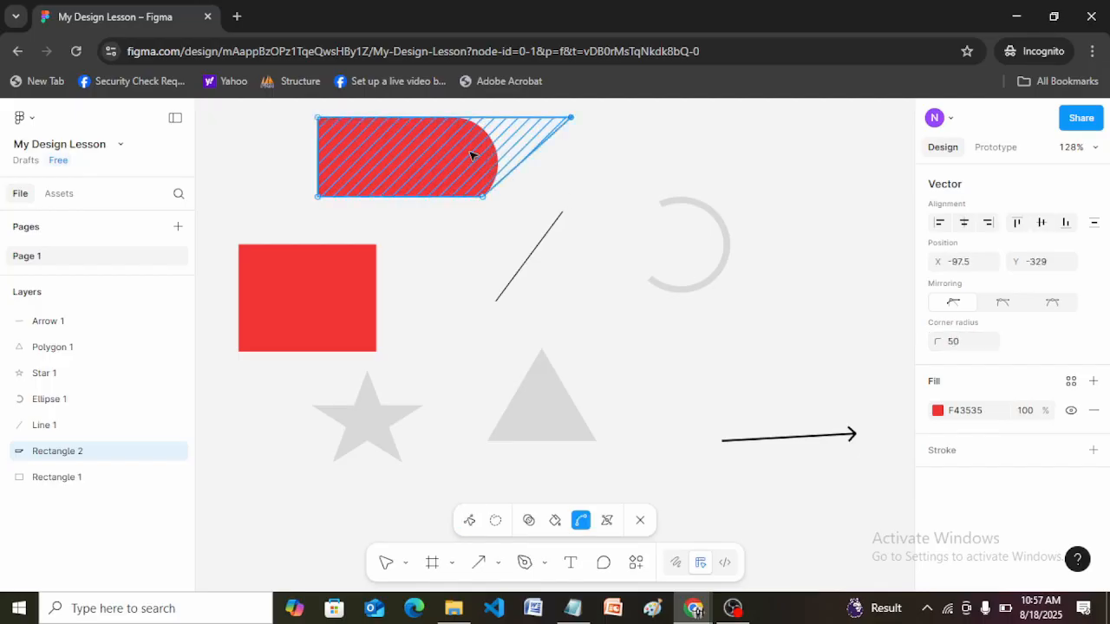
pyautogui.press('v')
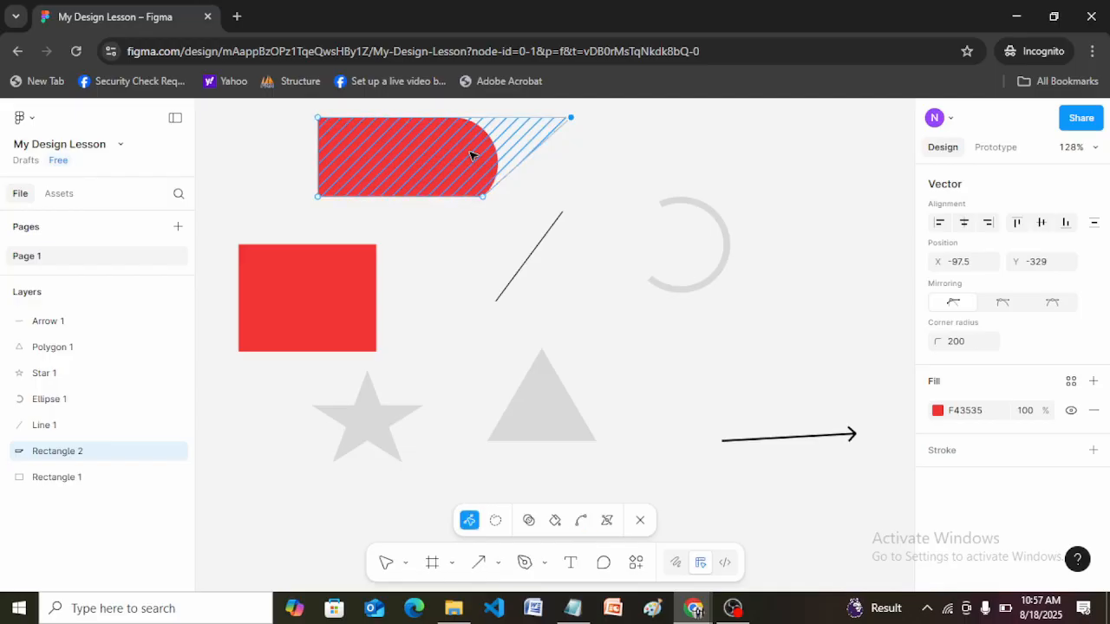
pyautogui.hotkey('ctrl', 'z')
# Try other corner radii on the red shape's upper-right point, ending with 5.
pyautogui.click(954, 343)
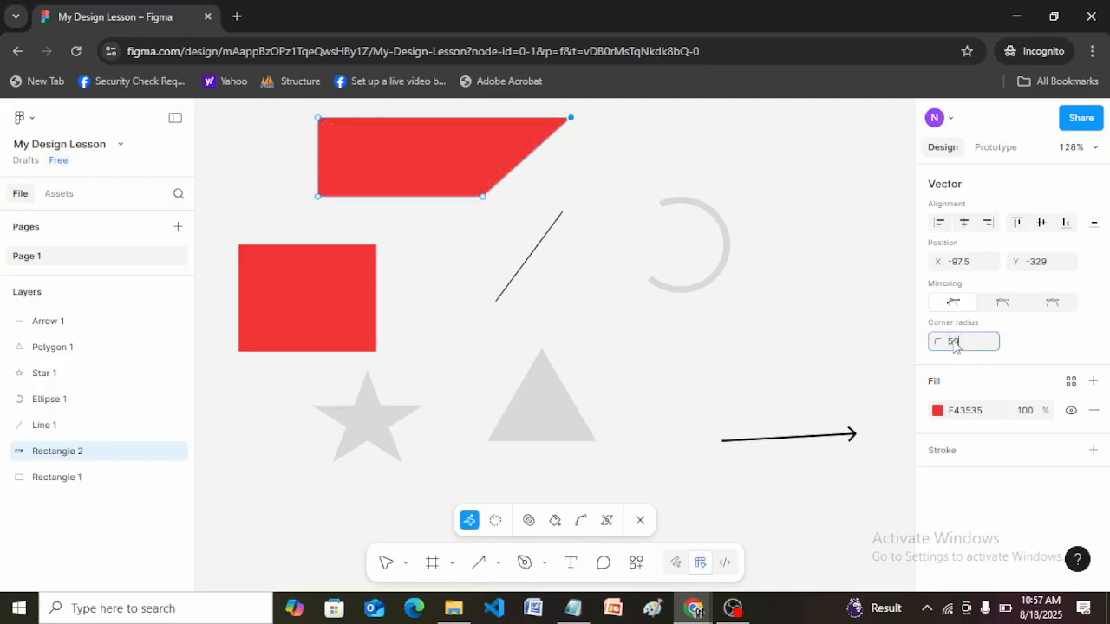
pyautogui.press('Return')
pyautogui.click(954, 343)
pyautogui.write('0')
pyautogui.press('Return')
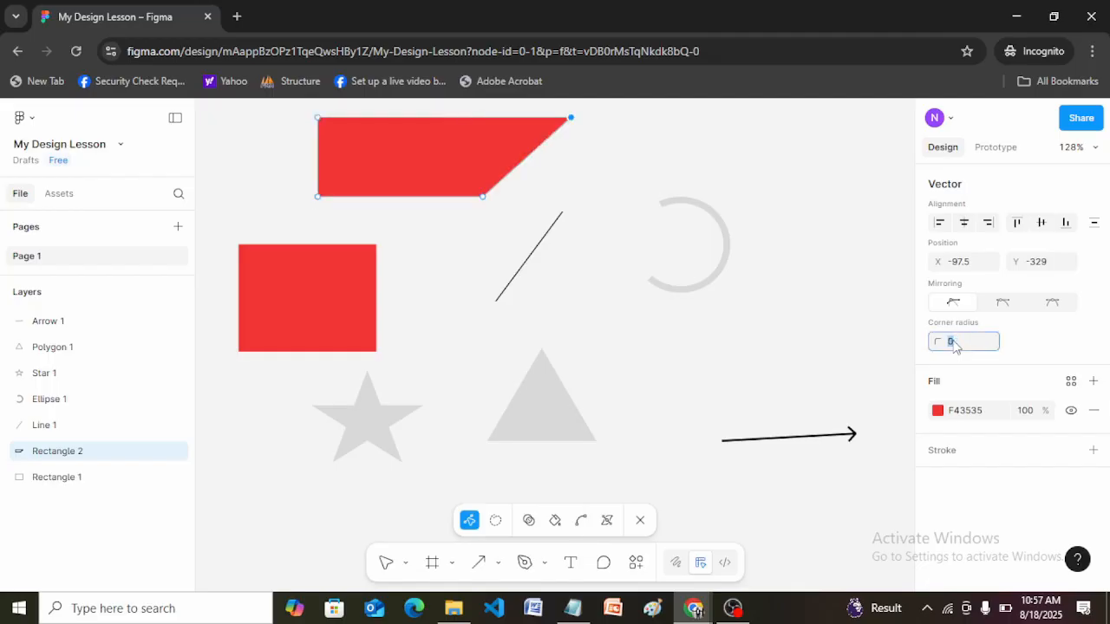
pyautogui.press('Return')
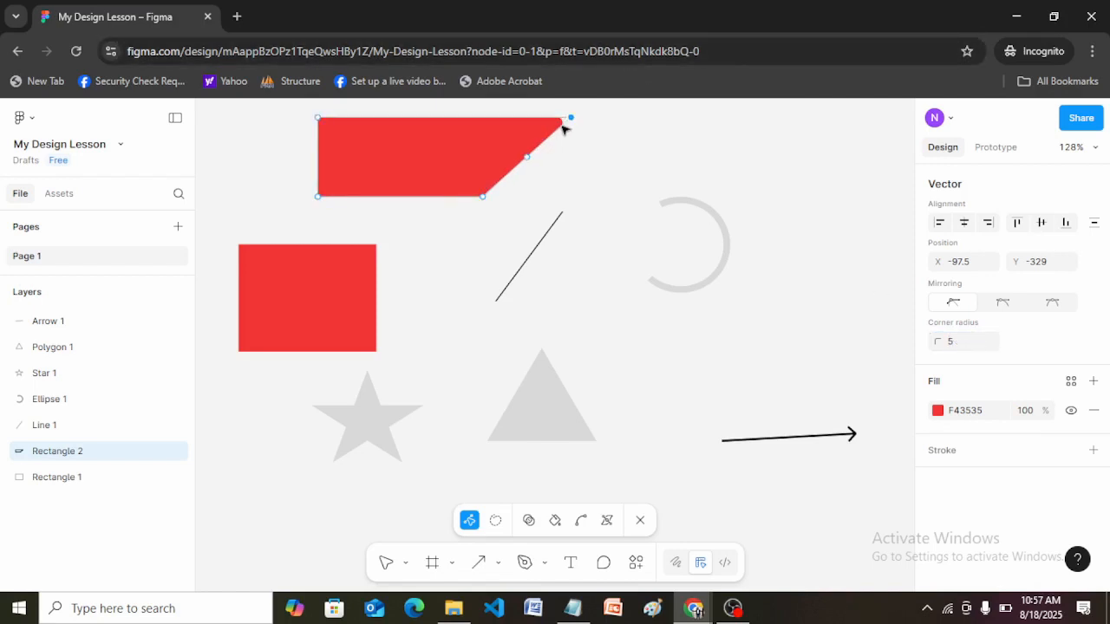
# Set the corner radius of the red shape's upper-right point to 10.
pyautogui.click(951, 344)
pyautogui.press('Return')
pyautogui.click(570, 165)
pyautogui.click(571, 117)
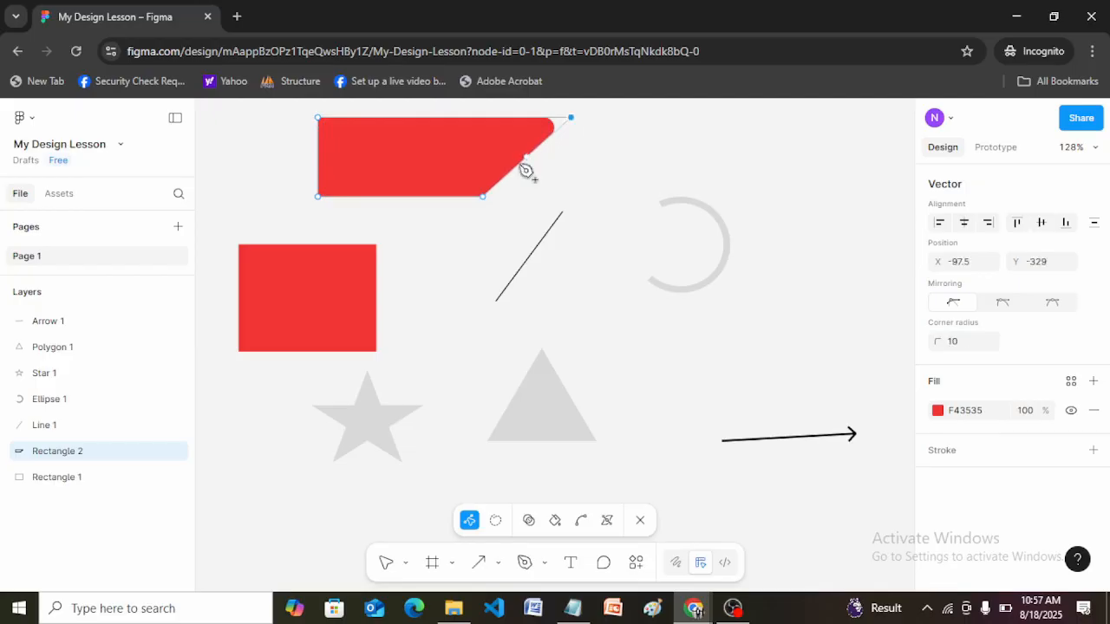
# Try a small corner radius on both lower vector points of the red shape.
pyautogui.click(319, 198)
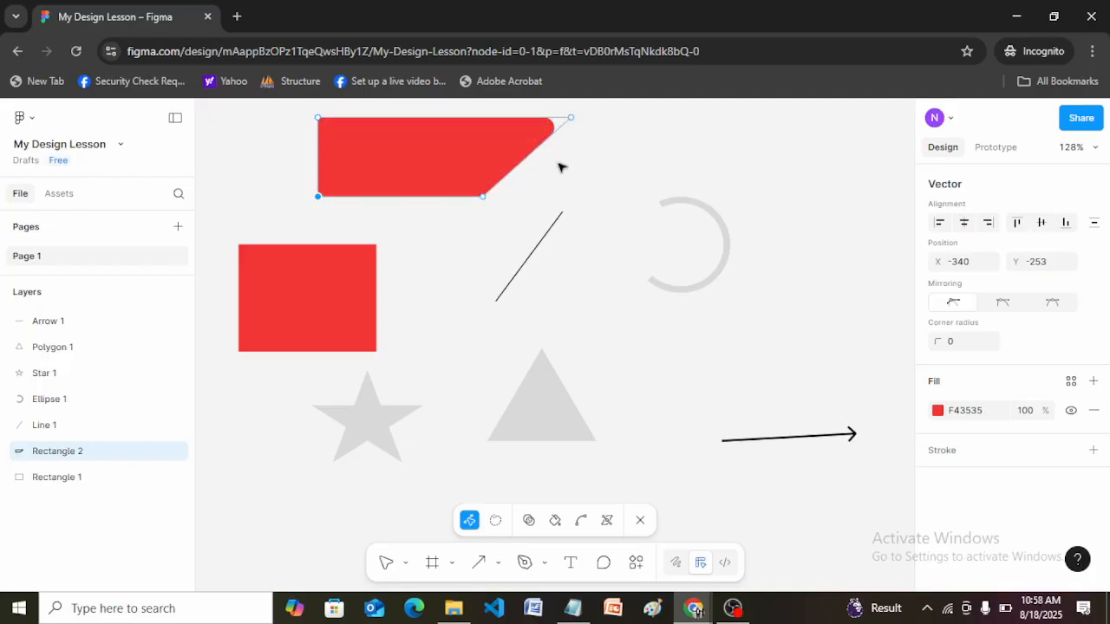
pyautogui.click(503, 205)
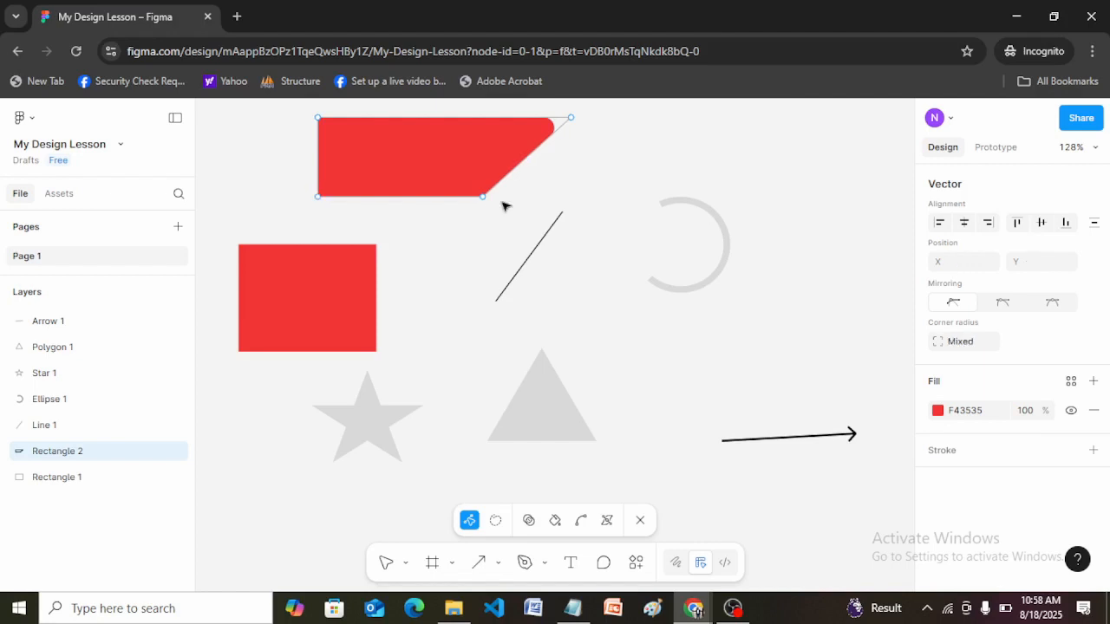
pyautogui.click(318, 197)
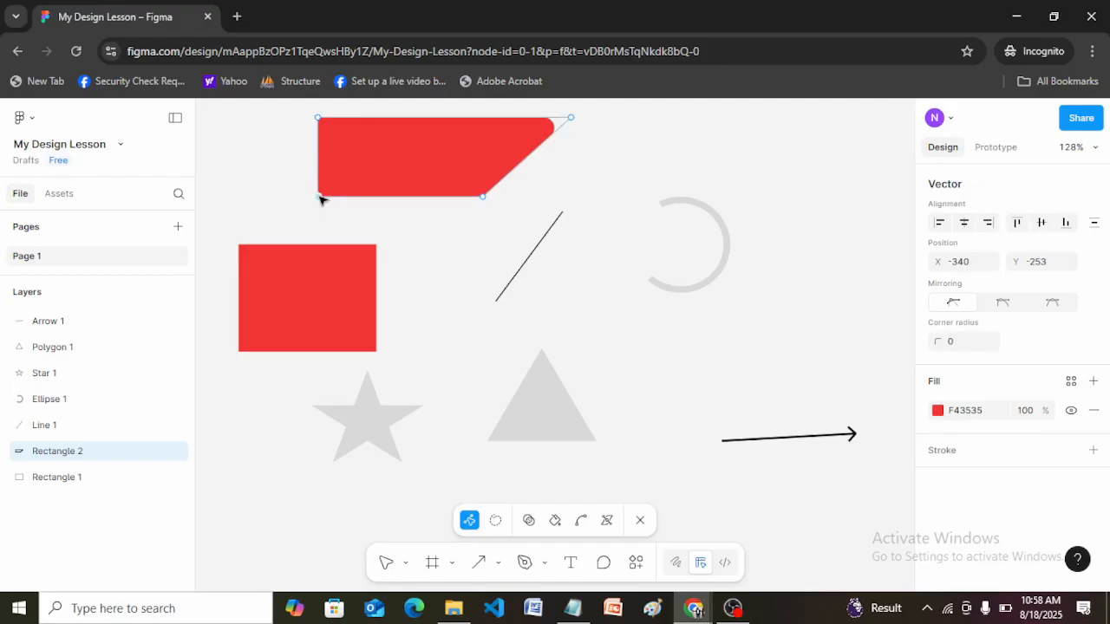
pyautogui.keyDown('shift'); pyautogui.click(483, 197); pyautogui.keyUp('shift')
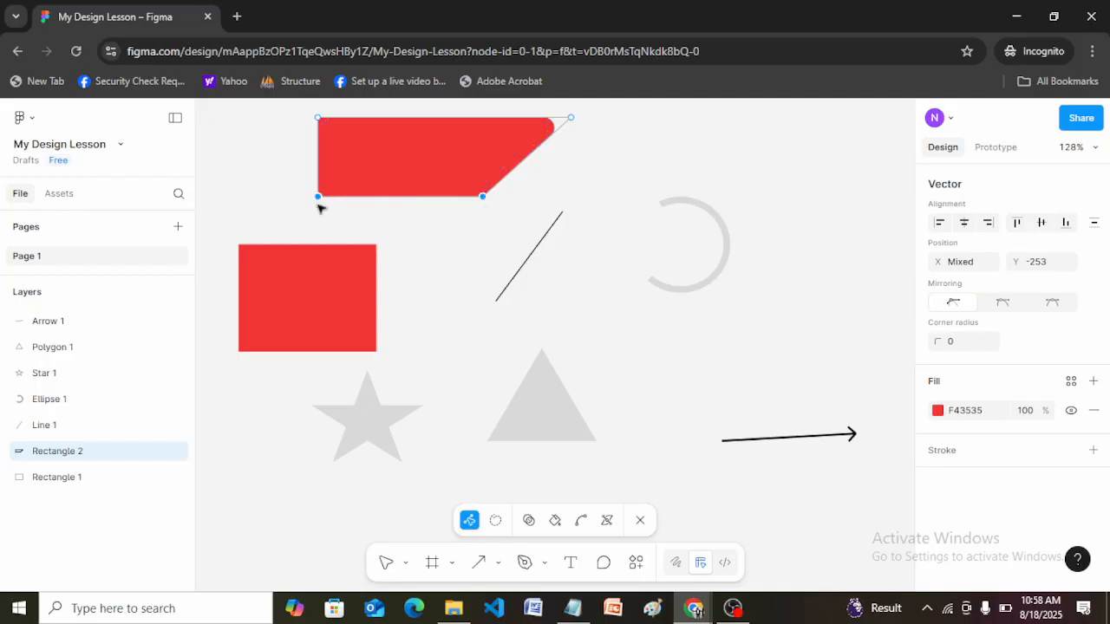
pyautogui.click(958, 344)
pyautogui.press('Return')
pyautogui.click(589, 193)
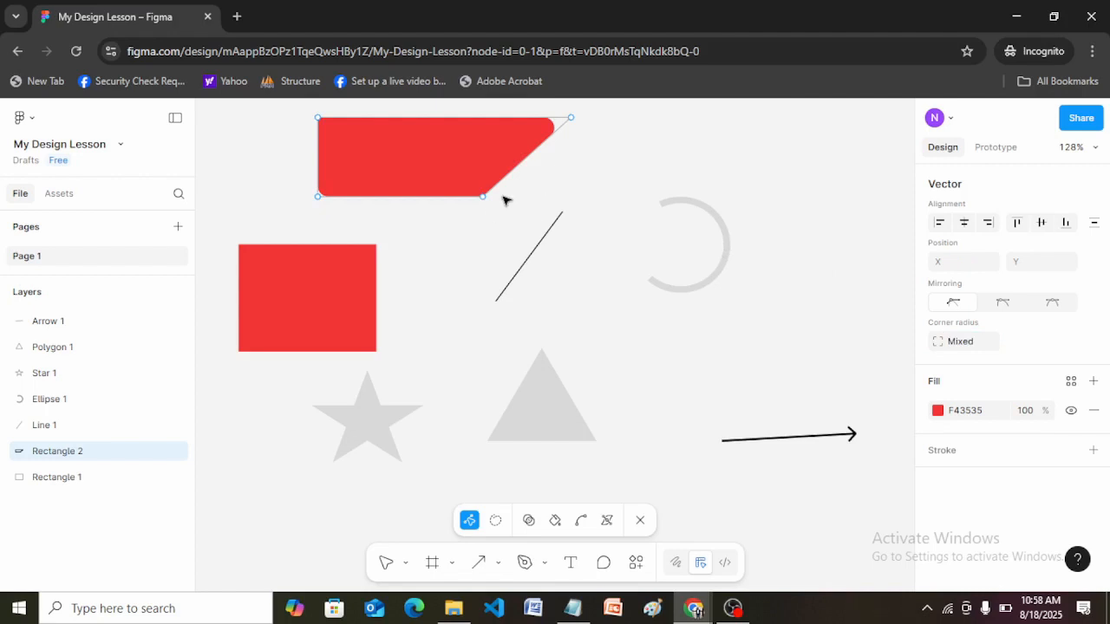
# Set the corner radius of both lower points of the red shape to 20, leave vector editing and deselect it.
pyautogui.click(326, 199)
pyautogui.click(319, 198)
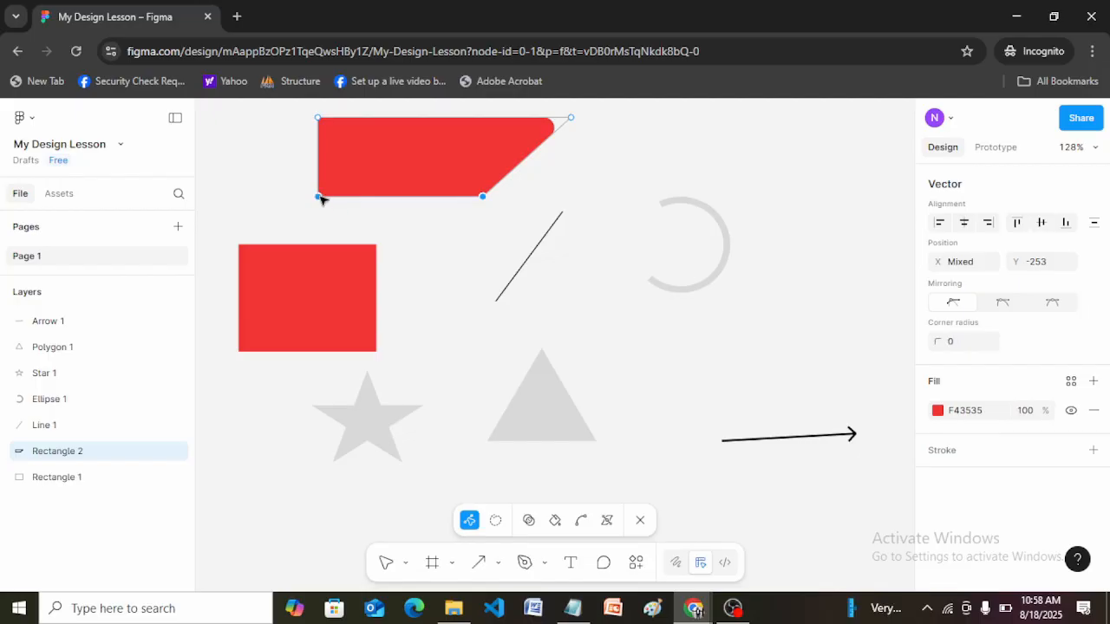
pyautogui.click(975, 350)
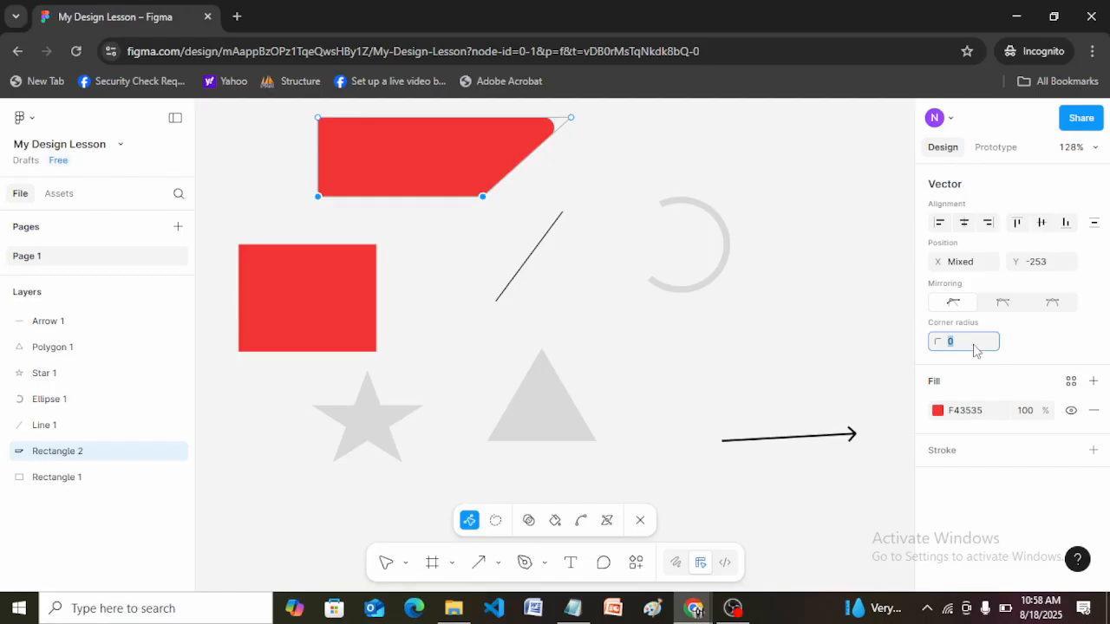
pyautogui.write('20')
pyautogui.press('Return')
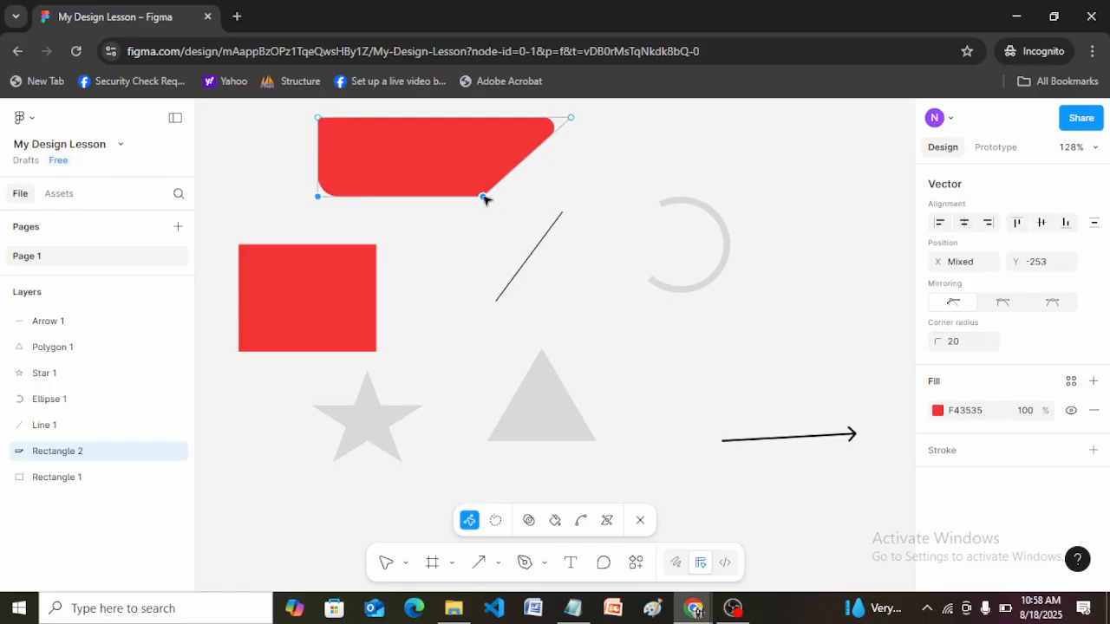
pyautogui.click(392, 214)
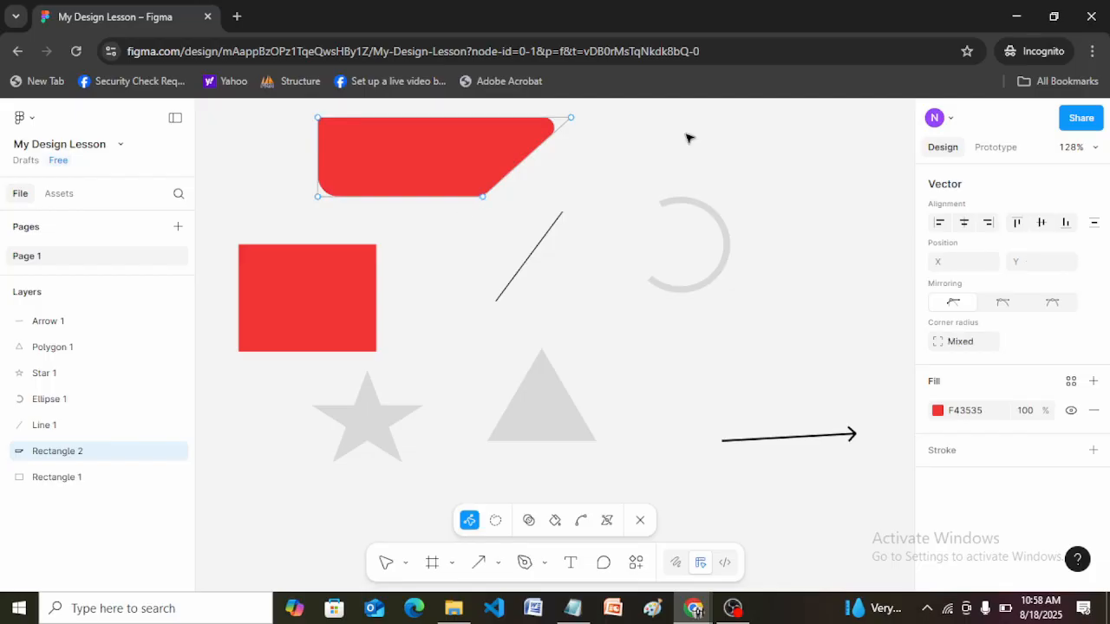
pyautogui.press('Escape')
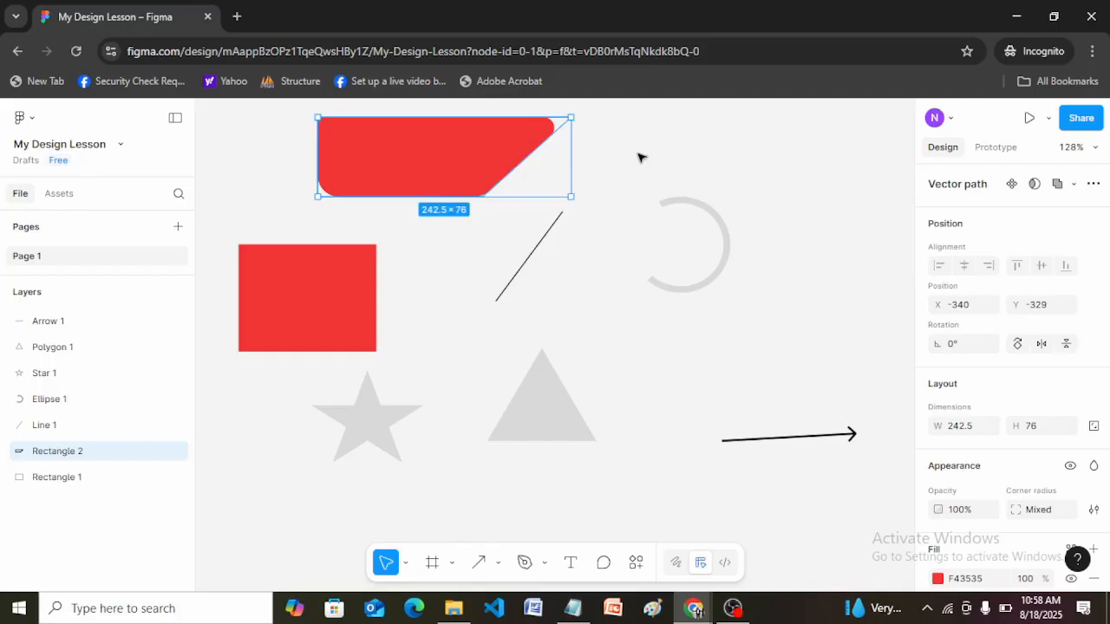
pyautogui.press('Escape')
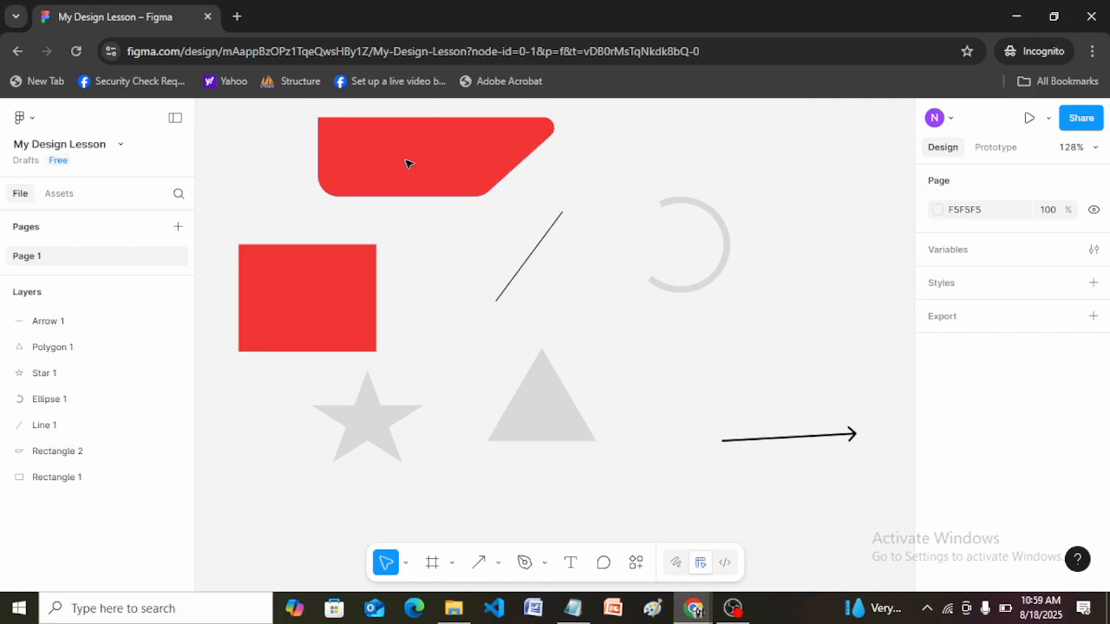
# Reopen the red shape's vector points and move its upper-right point slightly inward to about X -103.
pyautogui.click(568, 143)
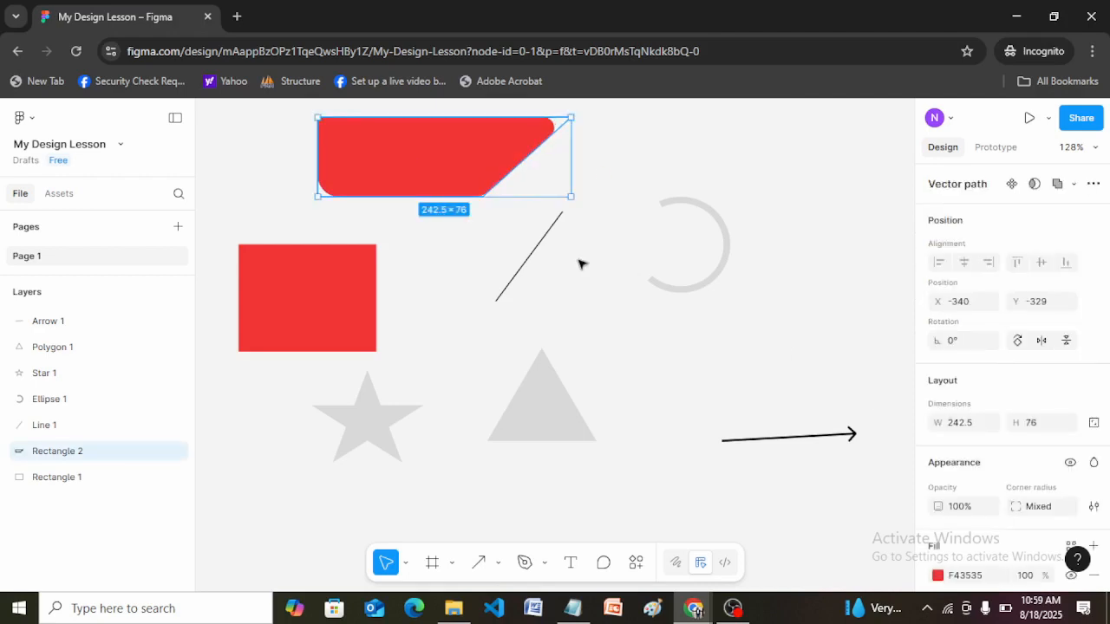
pyautogui.doubleClick(532, 159)
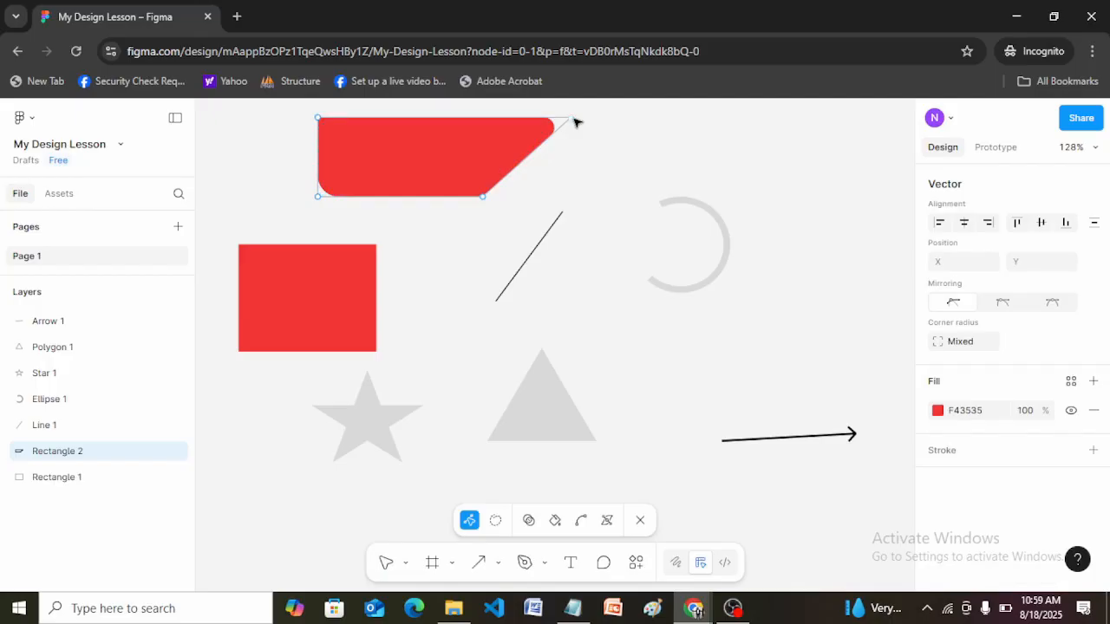
pyautogui.moveTo(572, 118)
pyautogui.mouseDown()
pyautogui.moveTo(543, 176)
pyautogui.moveTo(498, 201)
pyautogui.moveTo(566, 118)
pyautogui.mouseUp()
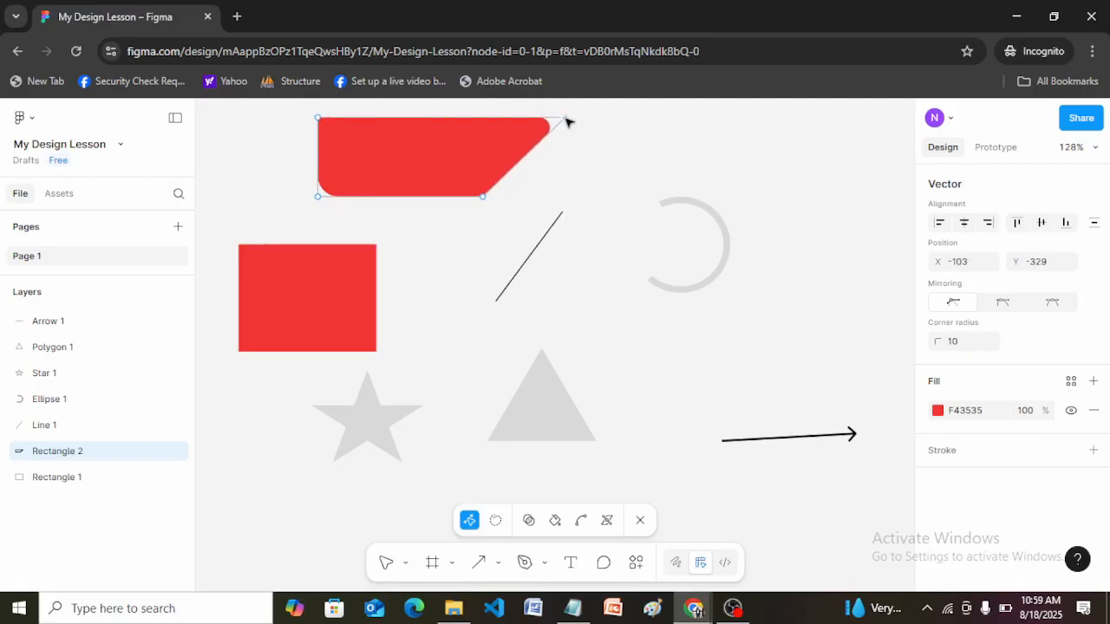
pyautogui.click(621, 143)
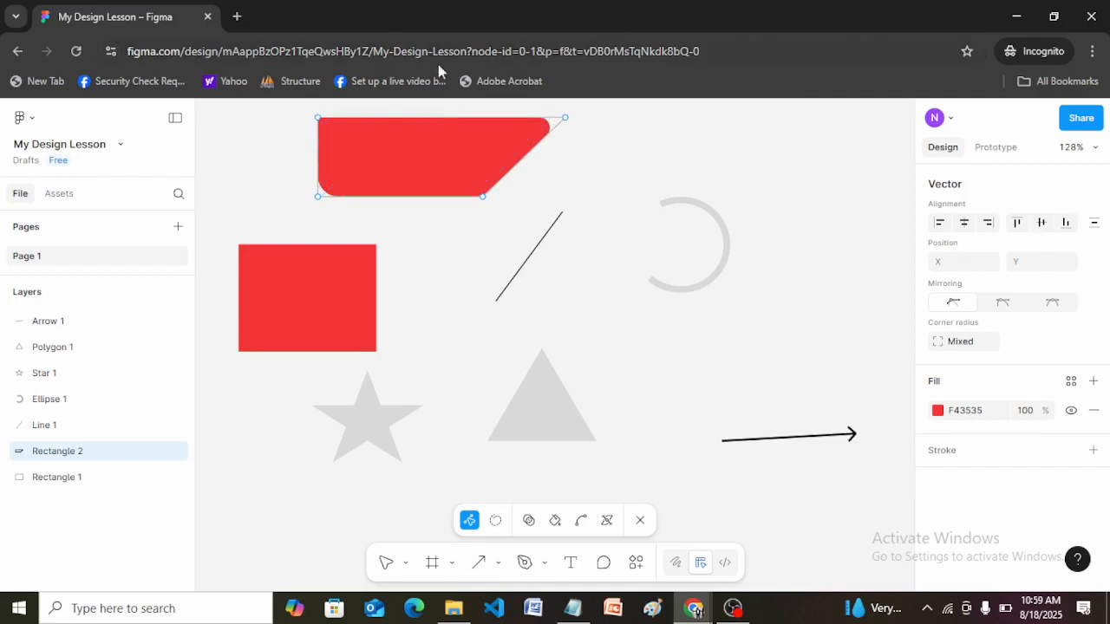
# Add a vector point on the red shape's upper edge and slide it along to about X -268.5, Y -329.
pyautogui.click(442, 118)
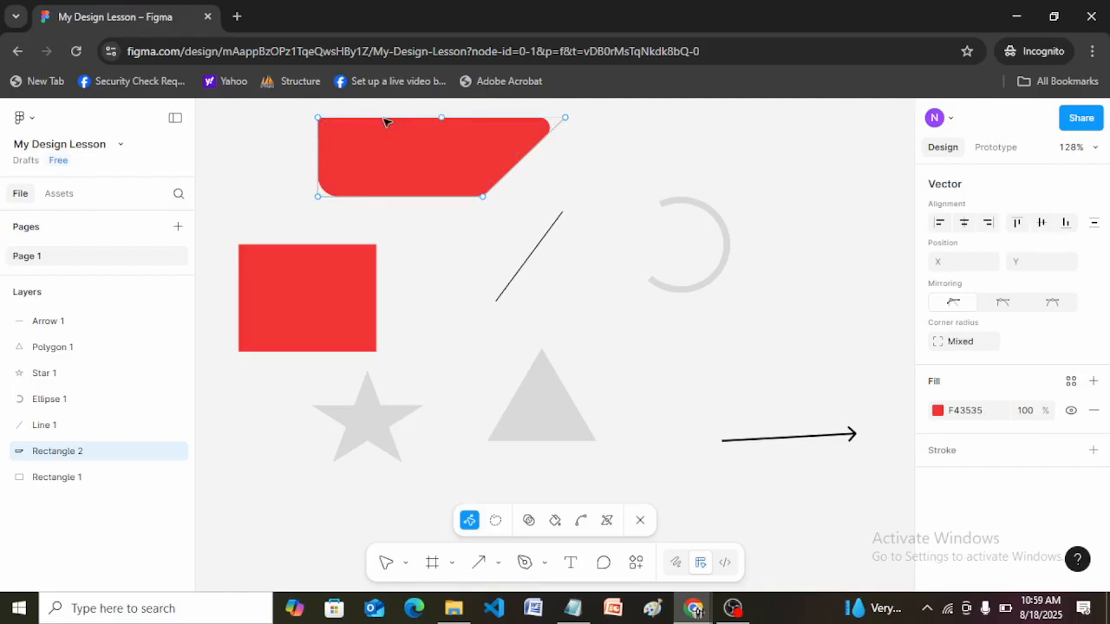
pyautogui.click(444, 119)
pyautogui.moveTo(425, 120); pyautogui.dragTo(393, 130)
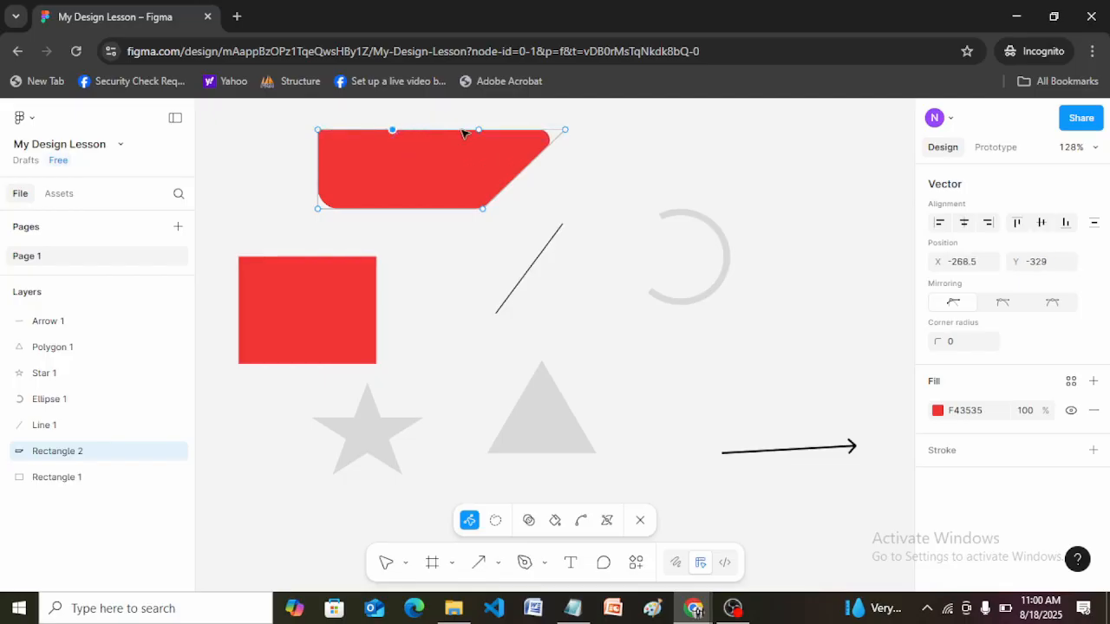
# Use the Pen tool to add two more points on the red shape's upper edge, at about X -219.5 and X -173.
pyautogui.click(544, 564)
pyautogui.click(588, 512)
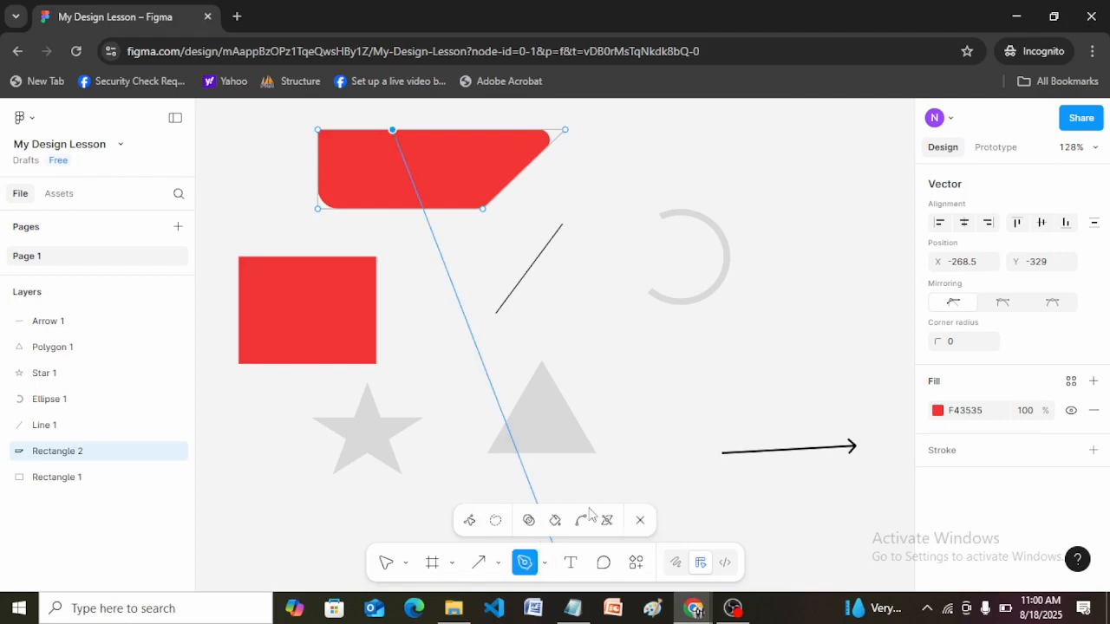
pyautogui.click(444, 130)
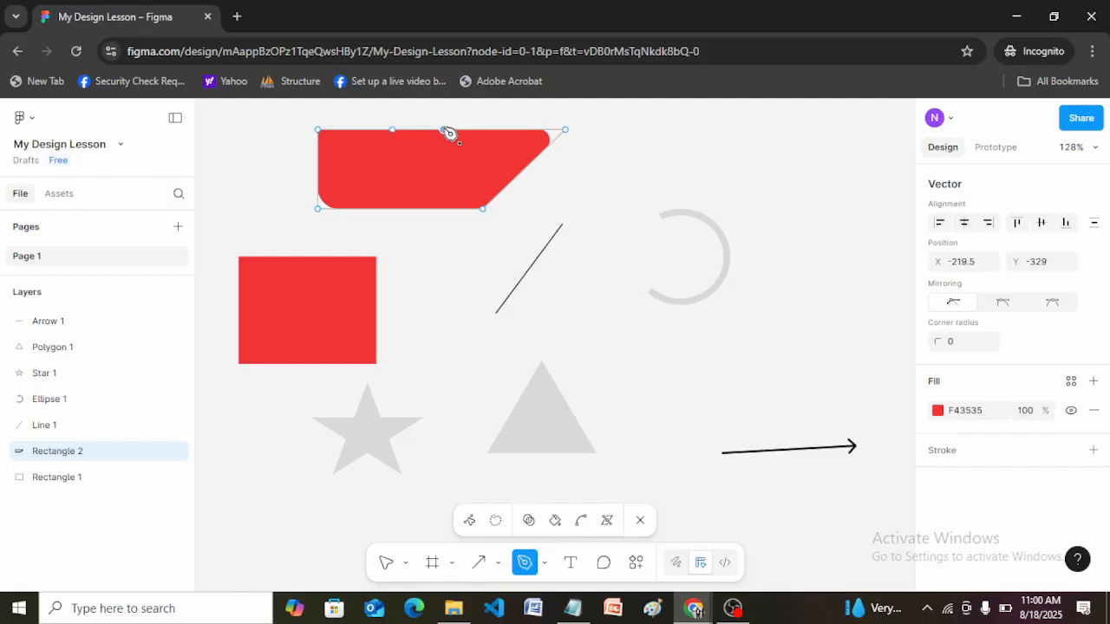
pyautogui.click(493, 130)
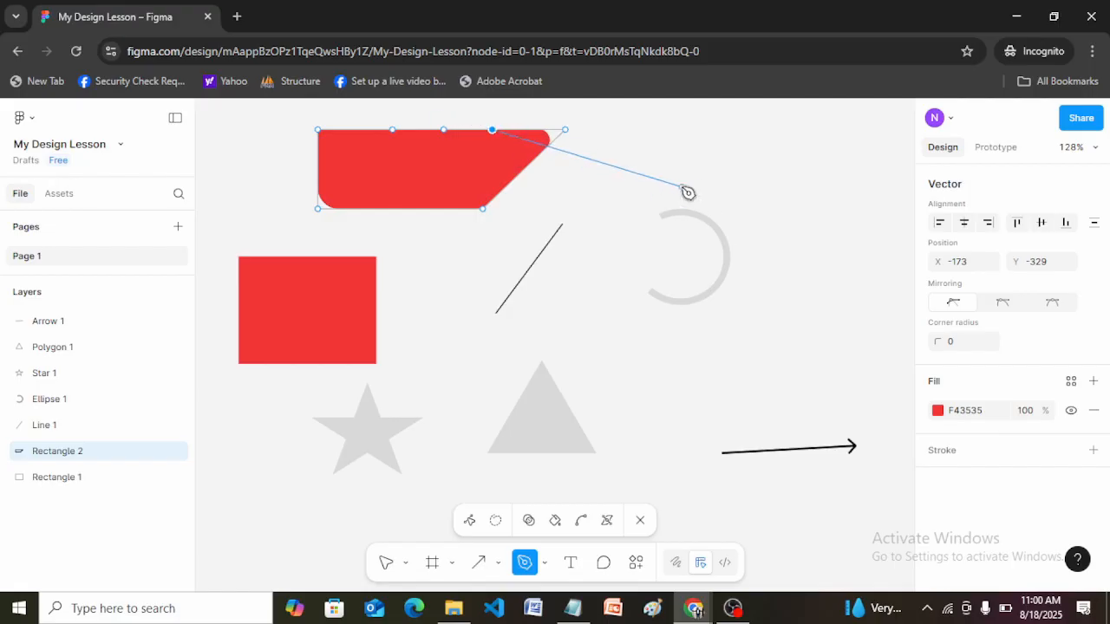
pyautogui.press('Escape')
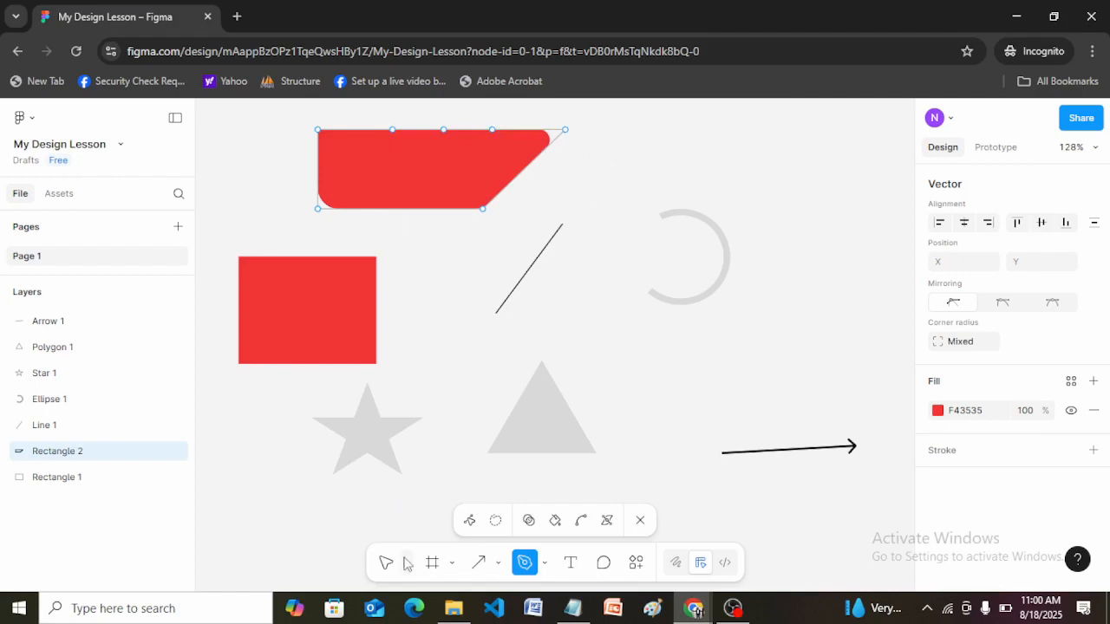
# Try drawing a short pen segment from the rightmost added point into the red shape.
pyautogui.click(493, 130)
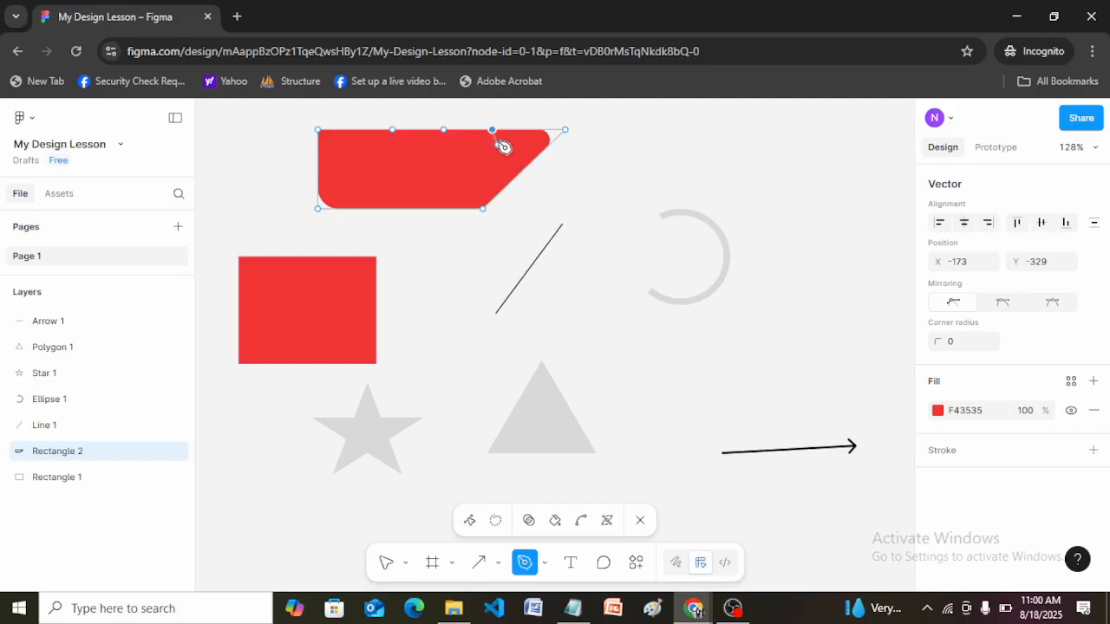
pyautogui.click(511, 140)
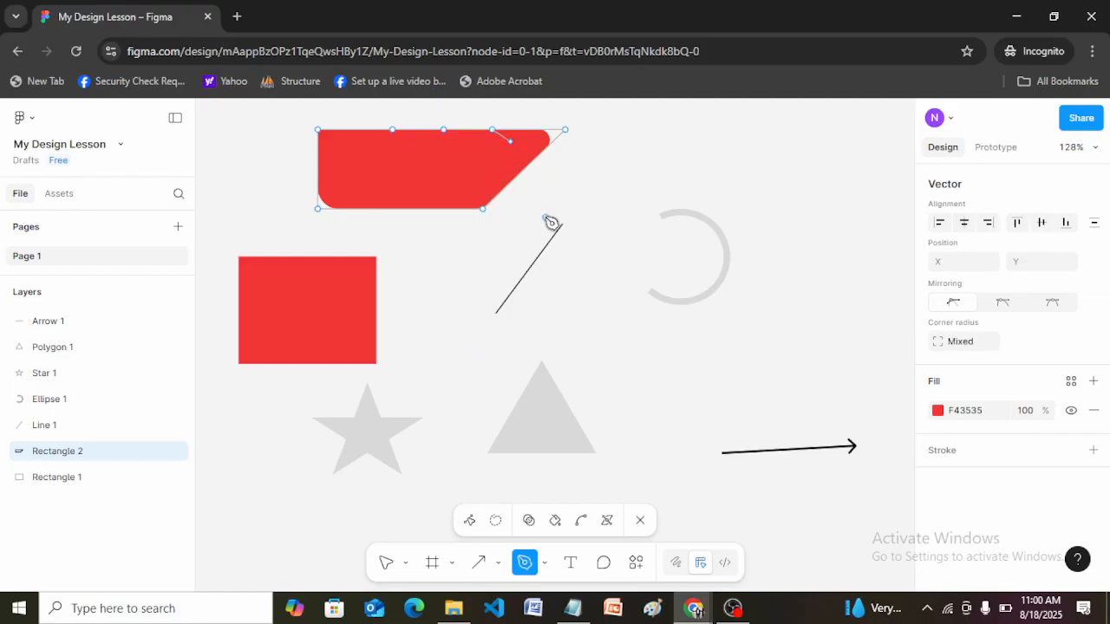
pyautogui.press('Escape')
# Pull the two pen-added points down to about Y -299, the left one at about X -260, and leave vector editing.
pyautogui.moveTo(494, 131); pyautogui.dragTo(403, 161)
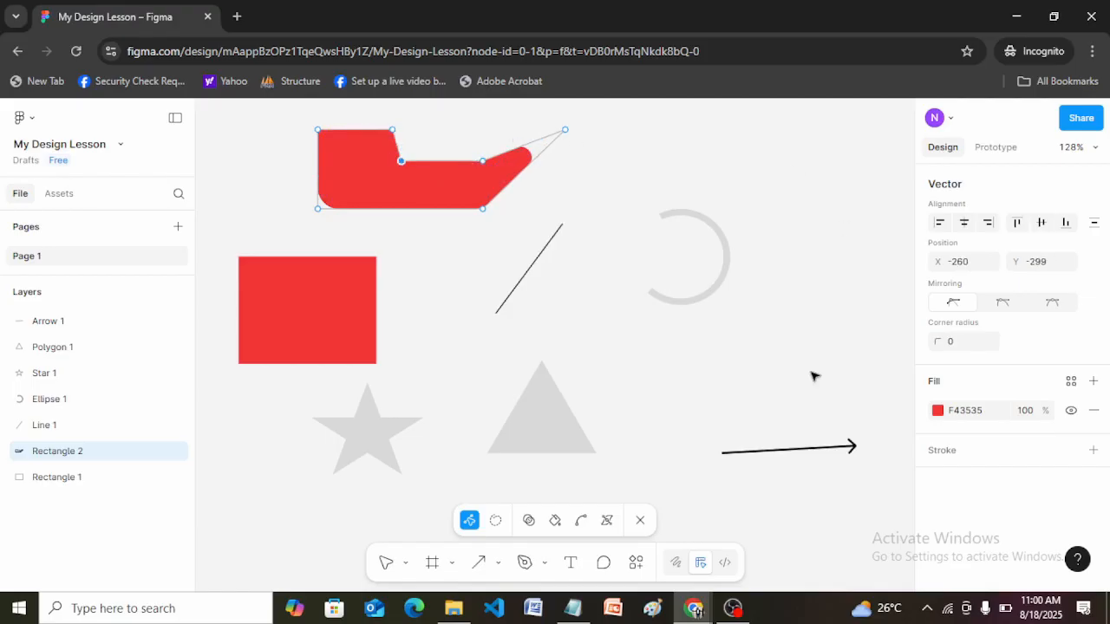
pyautogui.click(672, 357)
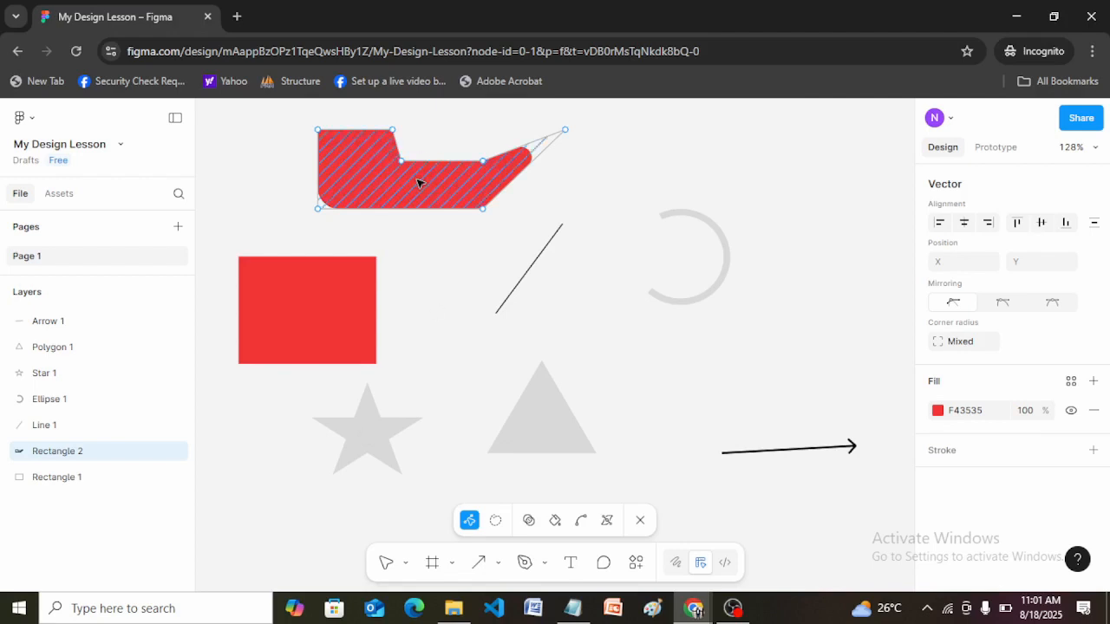
pyautogui.press('Escape')
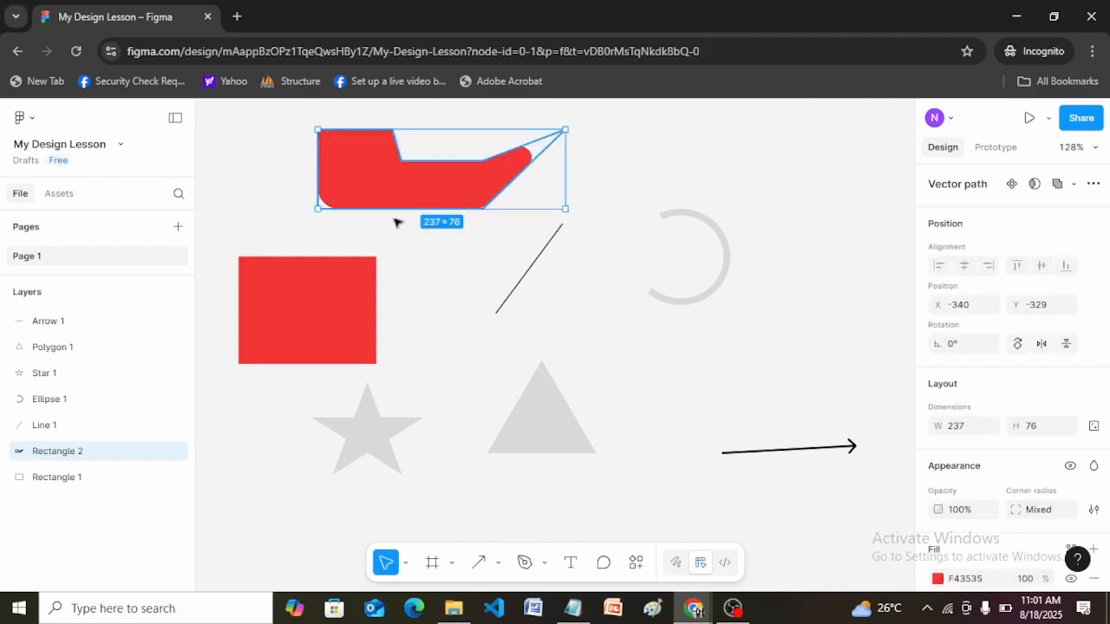
# Set the grey star's point count to 7.
pyautogui.click(417, 335)
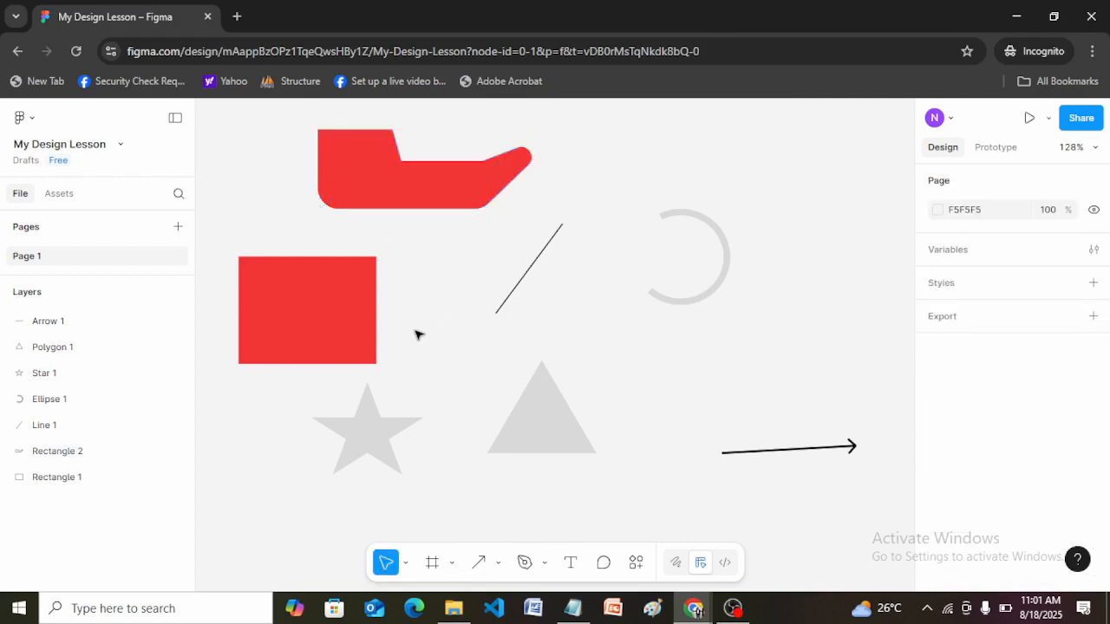
pyautogui.click(368, 431)
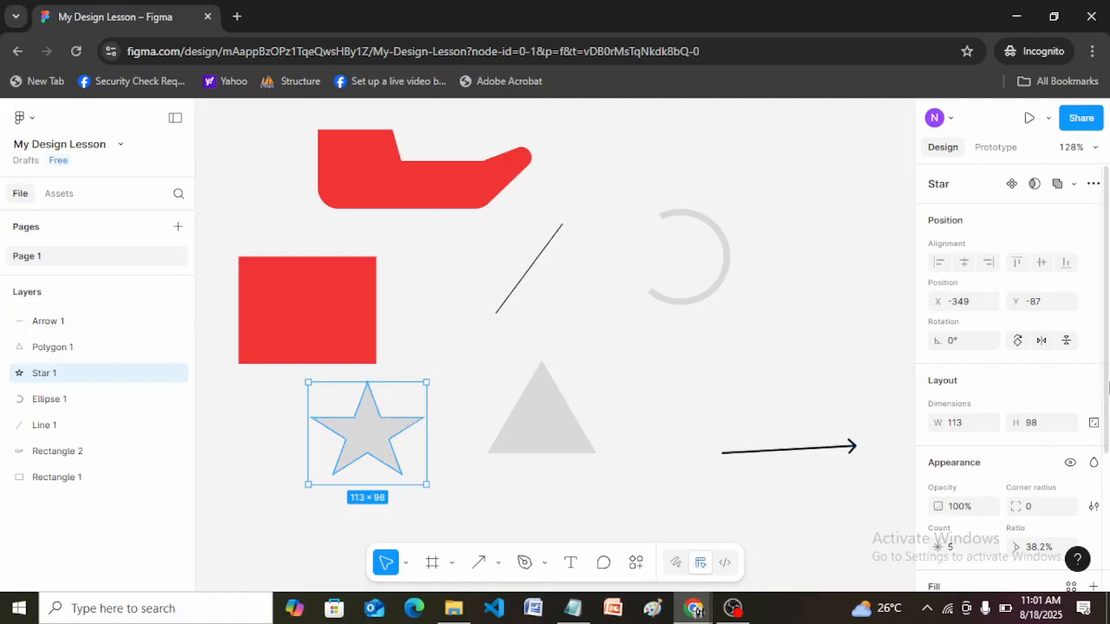
pyautogui.scroll(-3, 1102, 387)
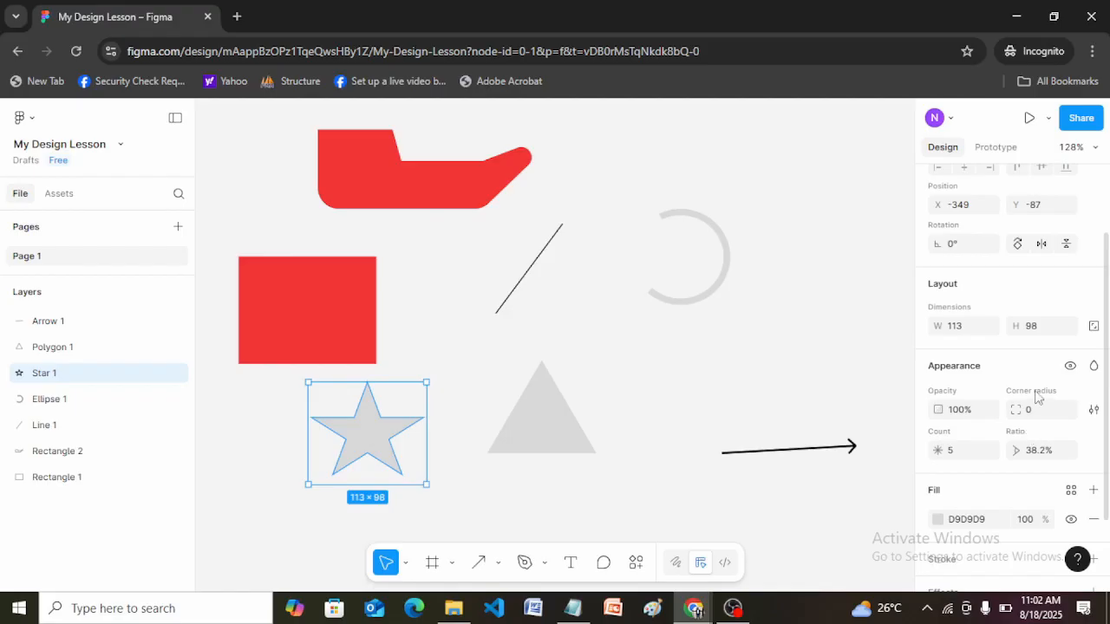
pyautogui.moveTo(370, 397)
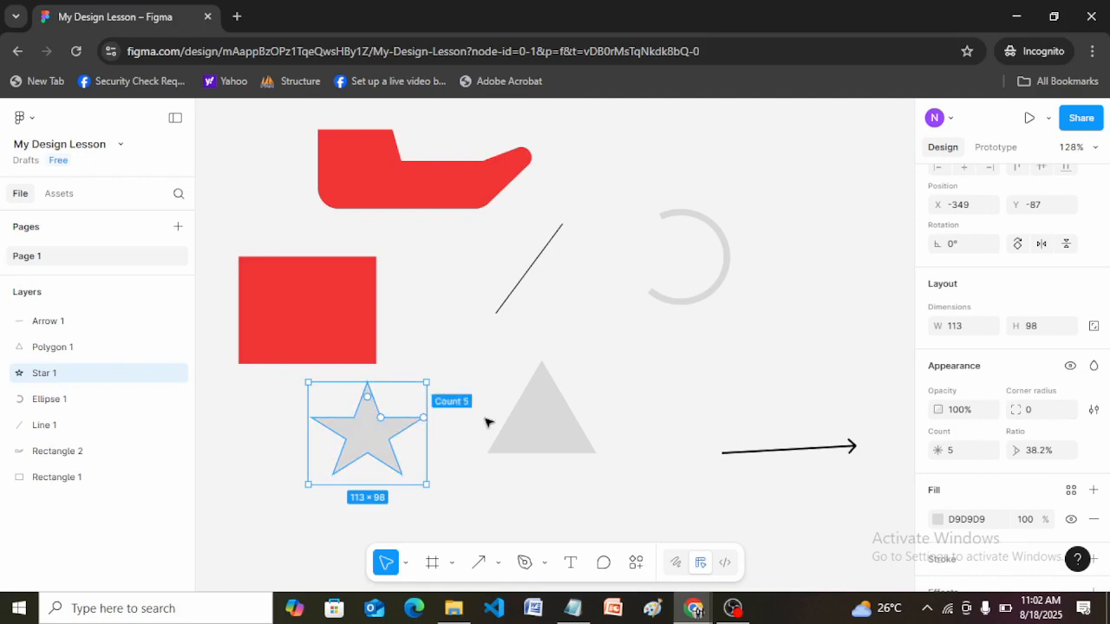
pyautogui.click(961, 452)
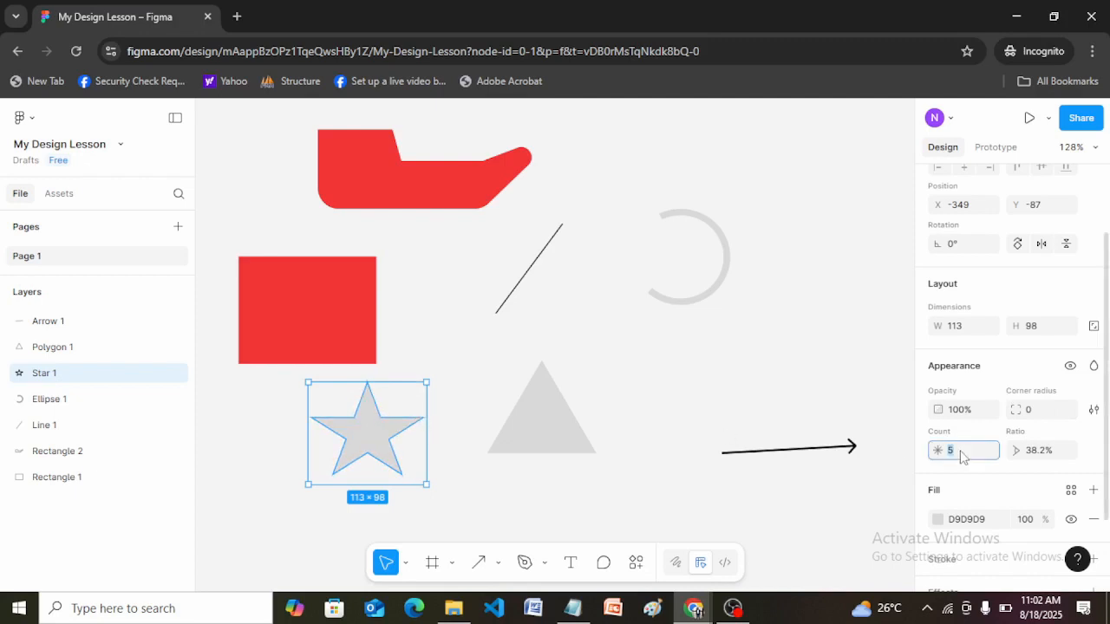
pyautogui.press('Return')
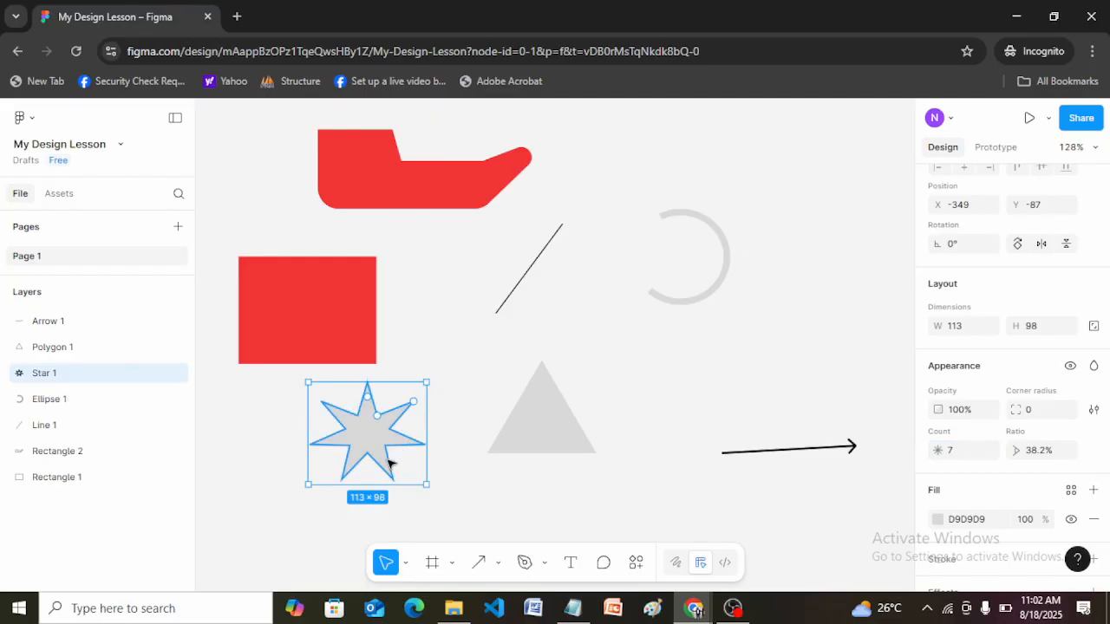
# Set the star's point count to 16 and enlarge the shape to about 127 × 110.
pyautogui.click(957, 456)
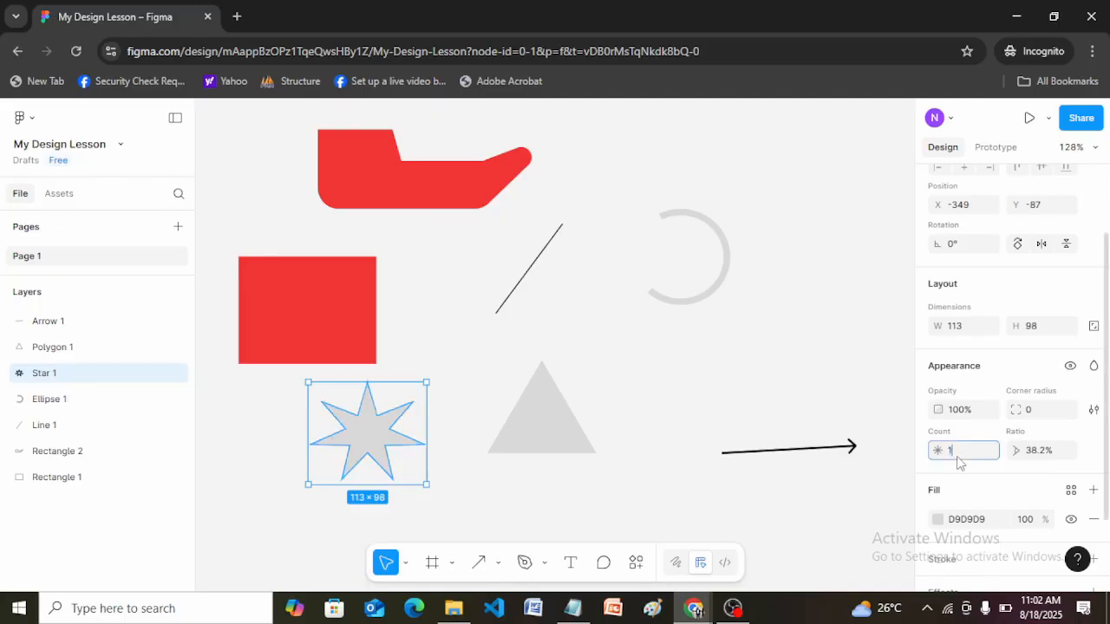
pyautogui.press('Return')
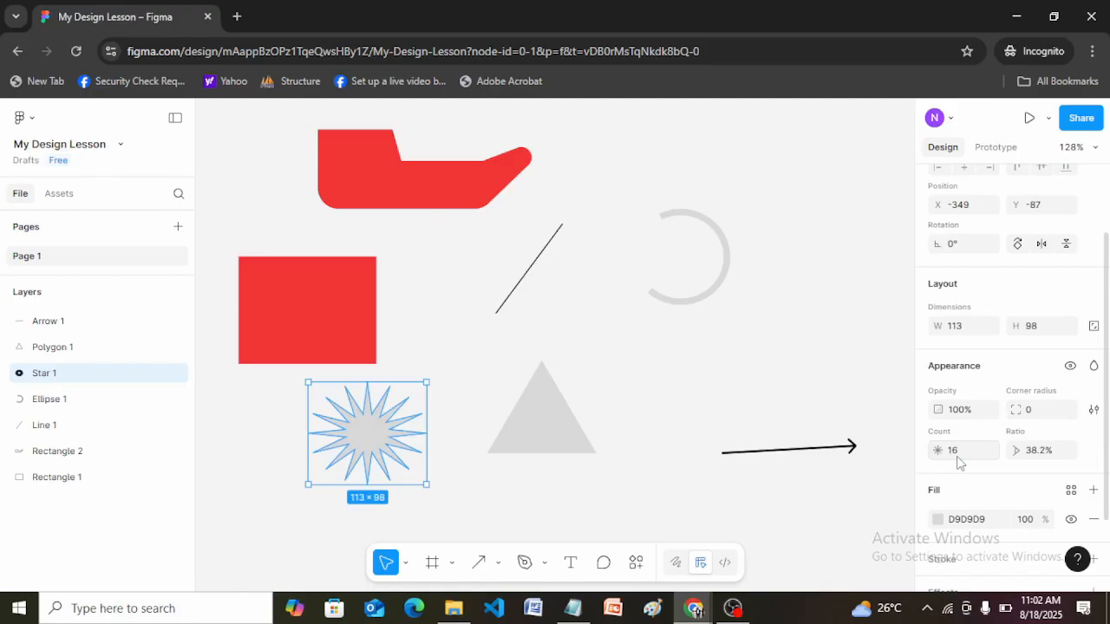
pyautogui.moveTo(425, 483); pyautogui.dragTo(443, 496)
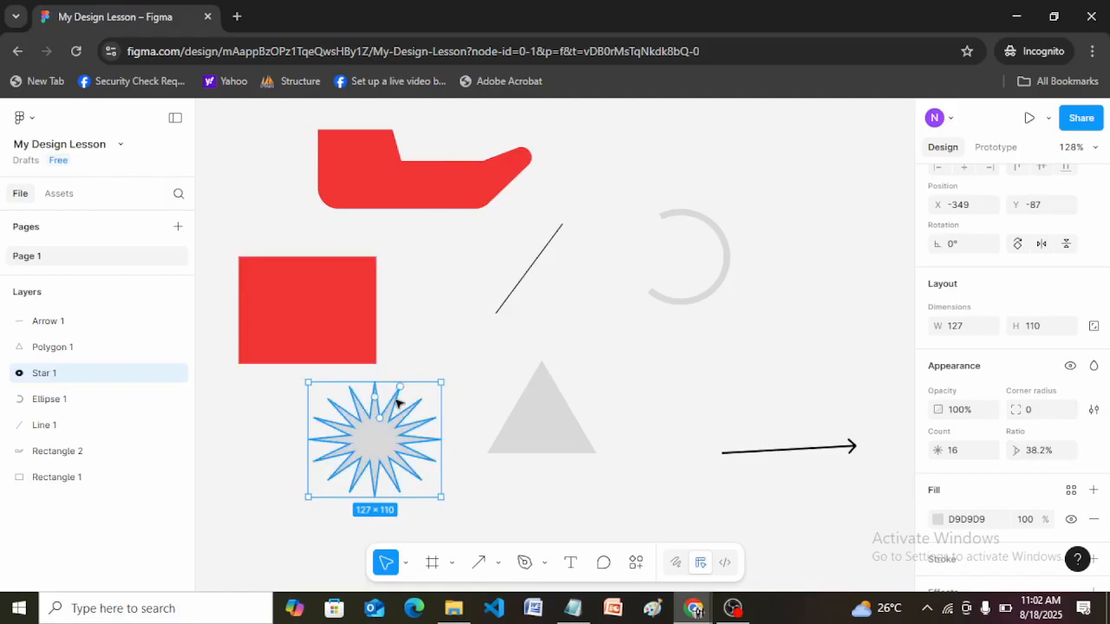
# Round the star's points with a corner radius of 1 and adjust its inner ratio to 42%.
pyautogui.moveTo(379, 401)
pyautogui.mouseDown()
pyautogui.moveTo(396, 395)
pyautogui.moveTo(403, 415)
pyautogui.moveTo(379, 417)
pyautogui.moveTo(393, 407)
pyautogui.mouseUp()
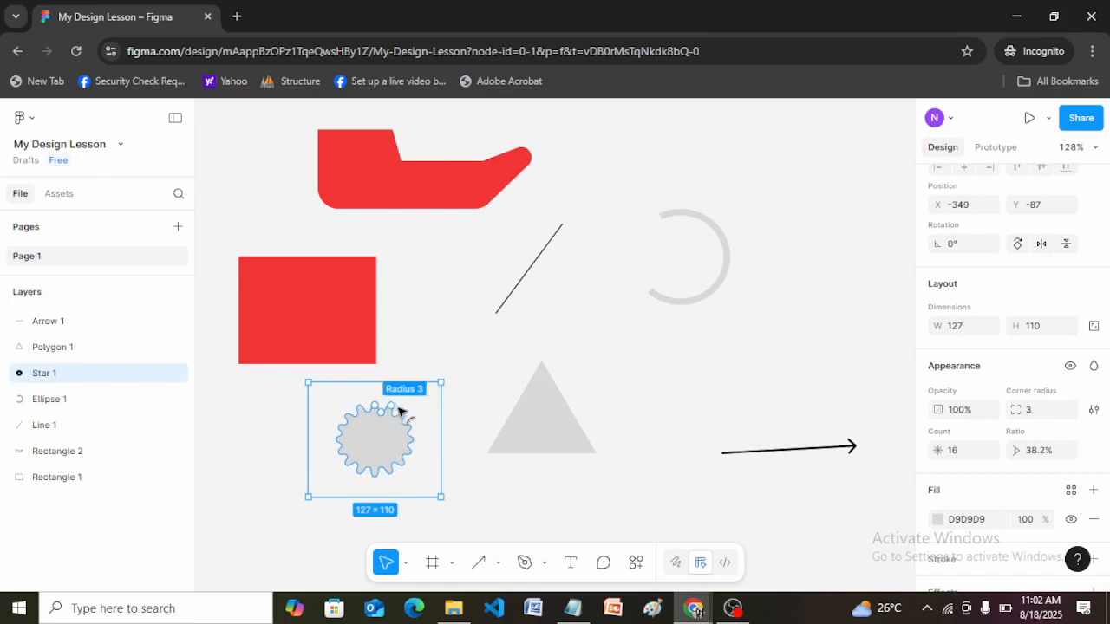
pyautogui.moveTo(403, 404)
pyautogui.mouseDown()
pyautogui.moveTo(409, 413)
pyautogui.moveTo(412, 398)
pyautogui.mouseUp()
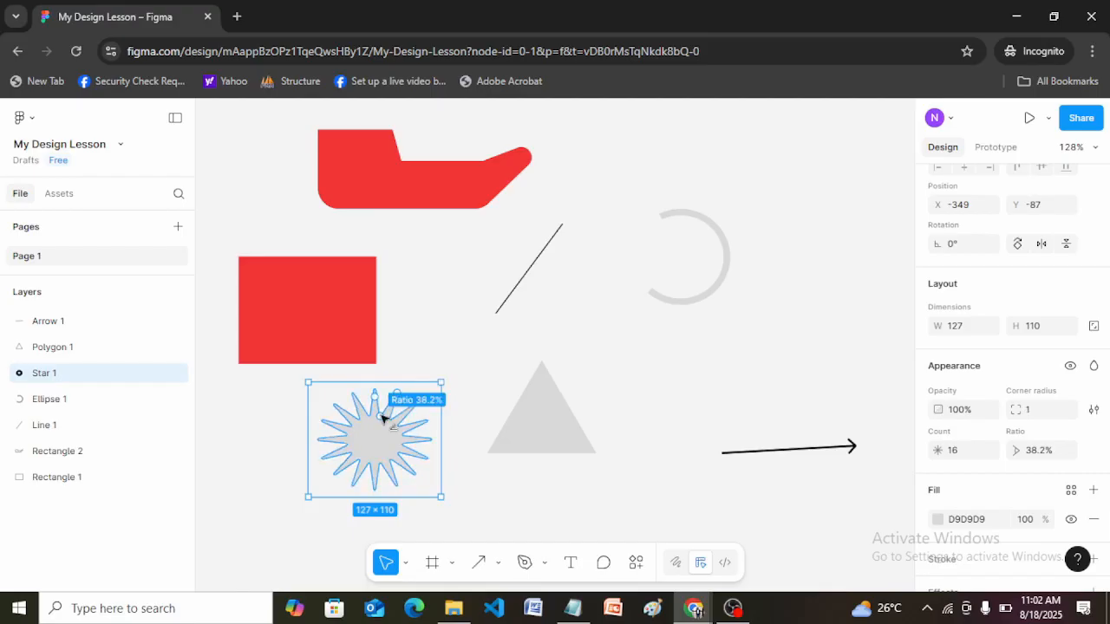
pyautogui.moveTo(382, 418); pyautogui.dragTo(369, 418)
pyautogui.moveTo(411, 426)
pyautogui.mouseDown()
pyautogui.moveTo(424, 428)
pyautogui.moveTo(400, 423)
pyautogui.mouseUp()
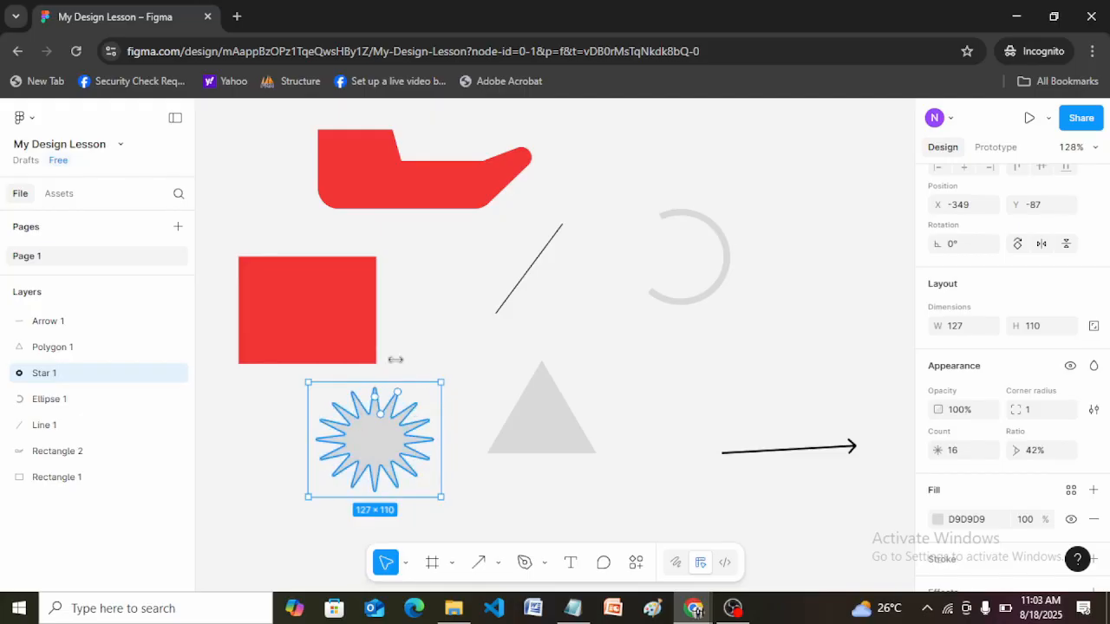
# Edit the star's vector points, pulling one lower inner point out to about X -355, Y 50 and its neighbouring inner points toward the centre.
pyautogui.doubleClick(374, 425)
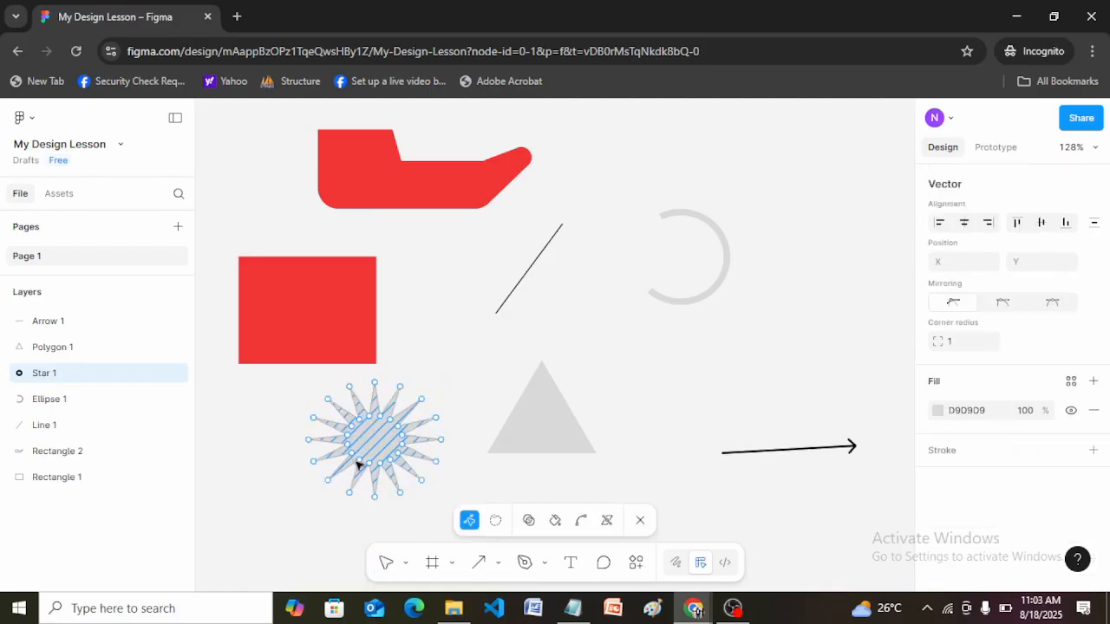
pyautogui.moveTo(359, 466); pyautogui.dragTo(304, 527)
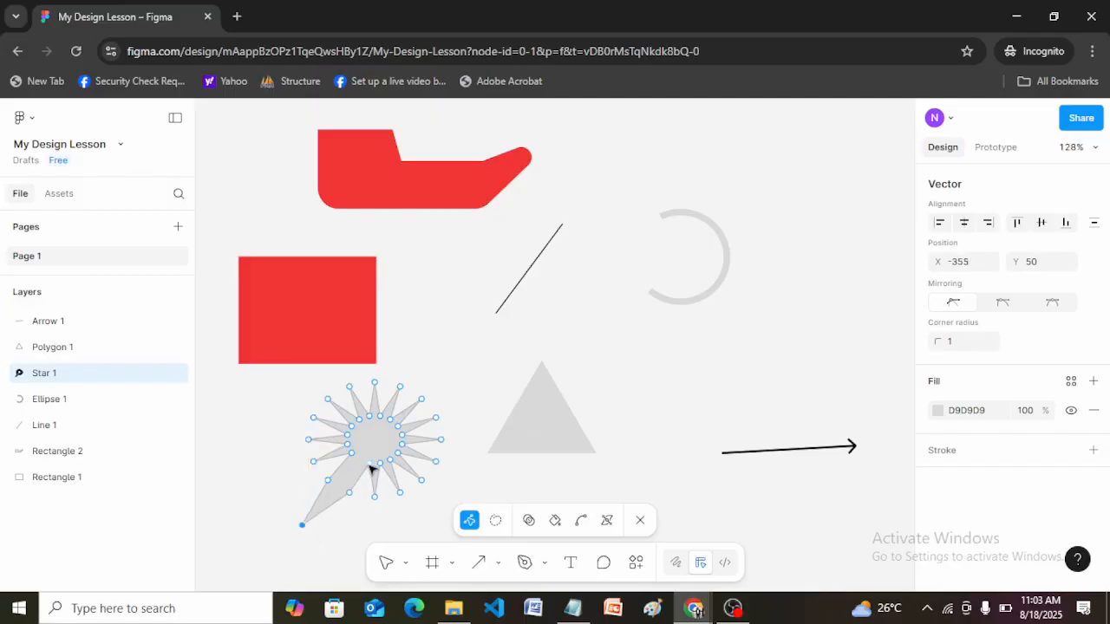
pyautogui.moveTo(369, 468); pyautogui.dragTo(379, 444)
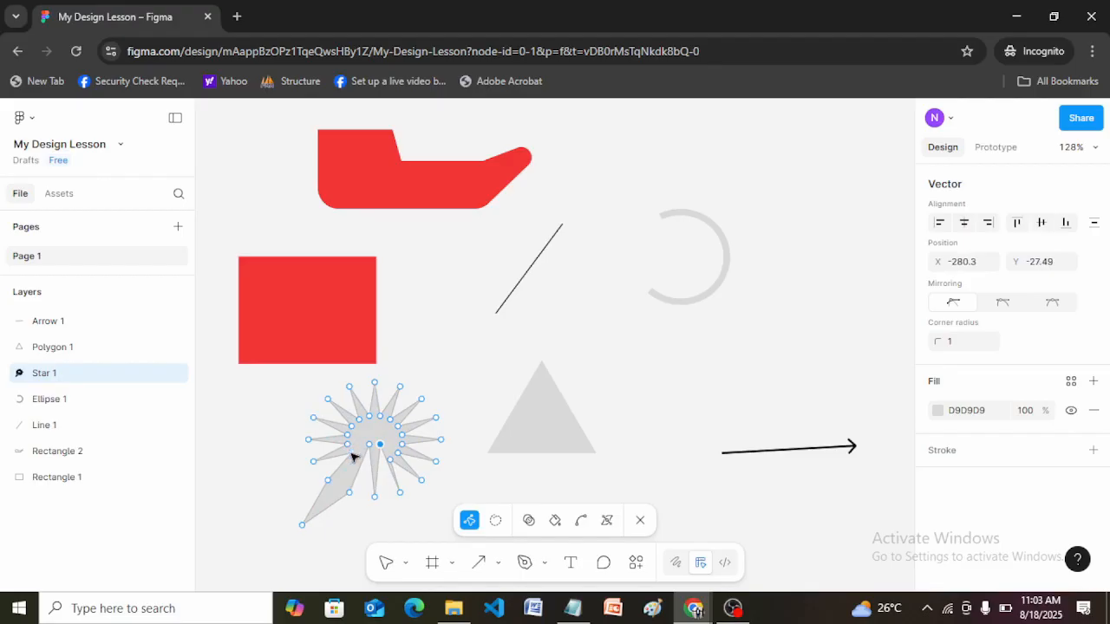
pyautogui.moveTo(353, 457)
pyautogui.mouseDown()
pyautogui.moveTo(310, 463)
pyautogui.moveTo(286, 483)
pyautogui.moveTo(323, 493)
pyautogui.moveTo(376, 440)
pyautogui.mouseUp()
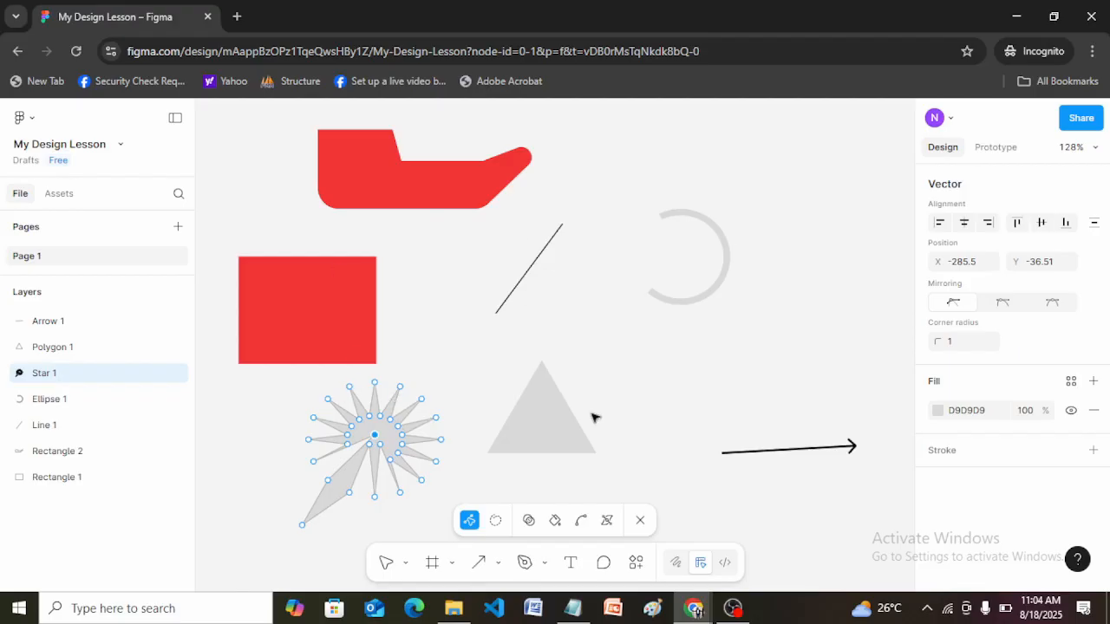
pyautogui.click(699, 406)
pyautogui.press('Escape')
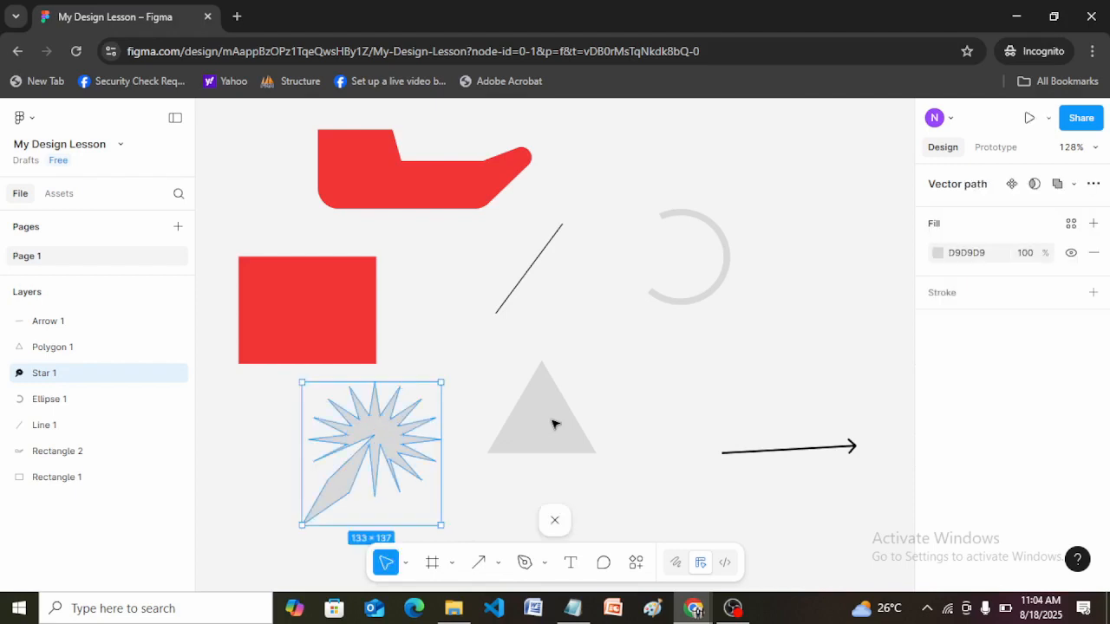
# Give the grey triangle a corner radius of 1 and try bending its top vector point into a curve.
pyautogui.click(555, 423)
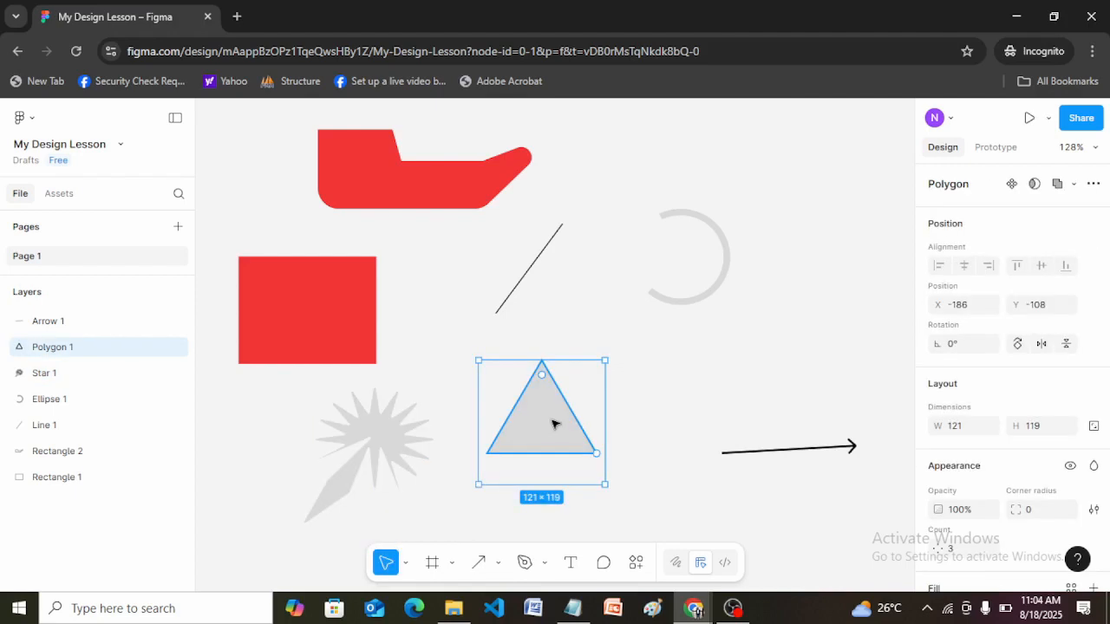
pyautogui.moveTo(541, 375)
pyautogui.mouseDown()
pyautogui.moveTo(572, 401)
pyautogui.moveTo(534, 373)
pyautogui.moveTo(570, 399)
pyautogui.moveTo(539, 386)
pyautogui.moveTo(528, 365)
pyautogui.mouseUp()
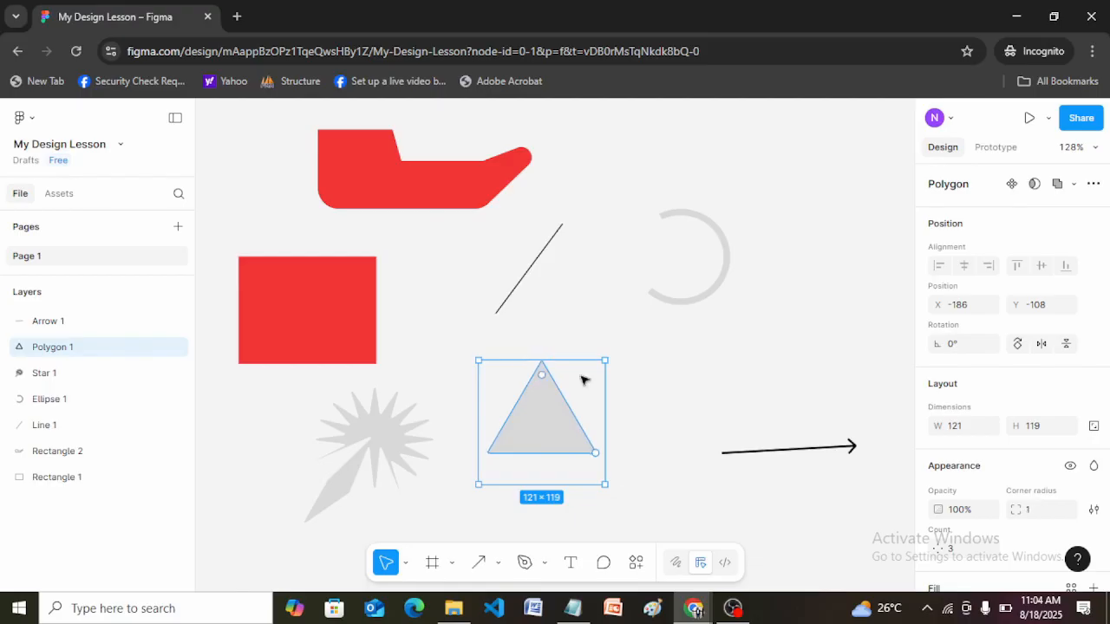
pyautogui.doubleClick(552, 419)
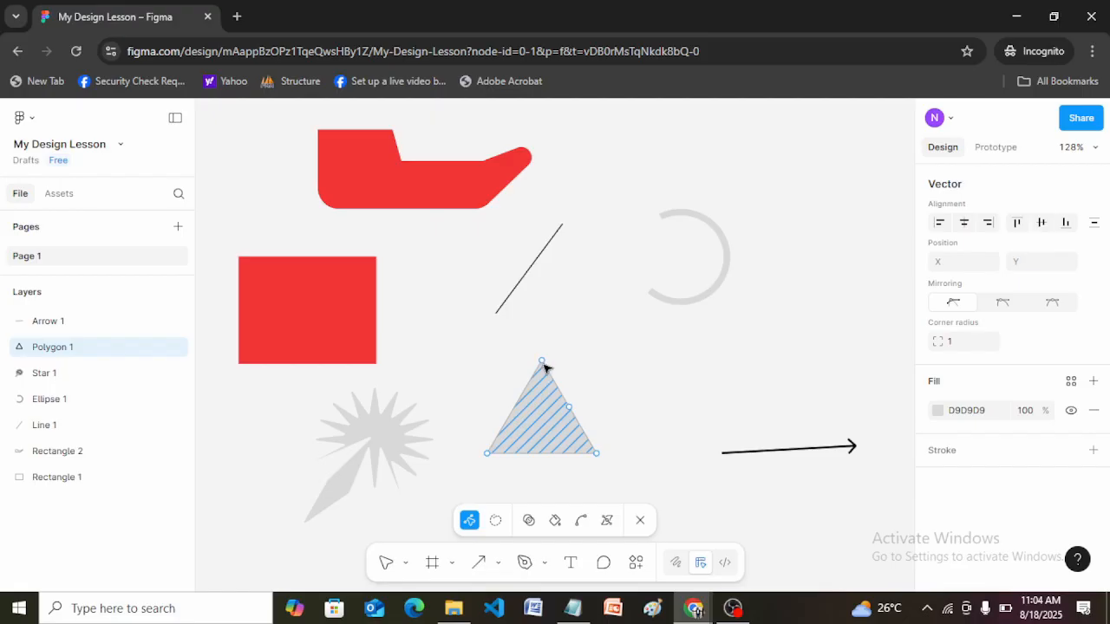
pyautogui.click(543, 365)
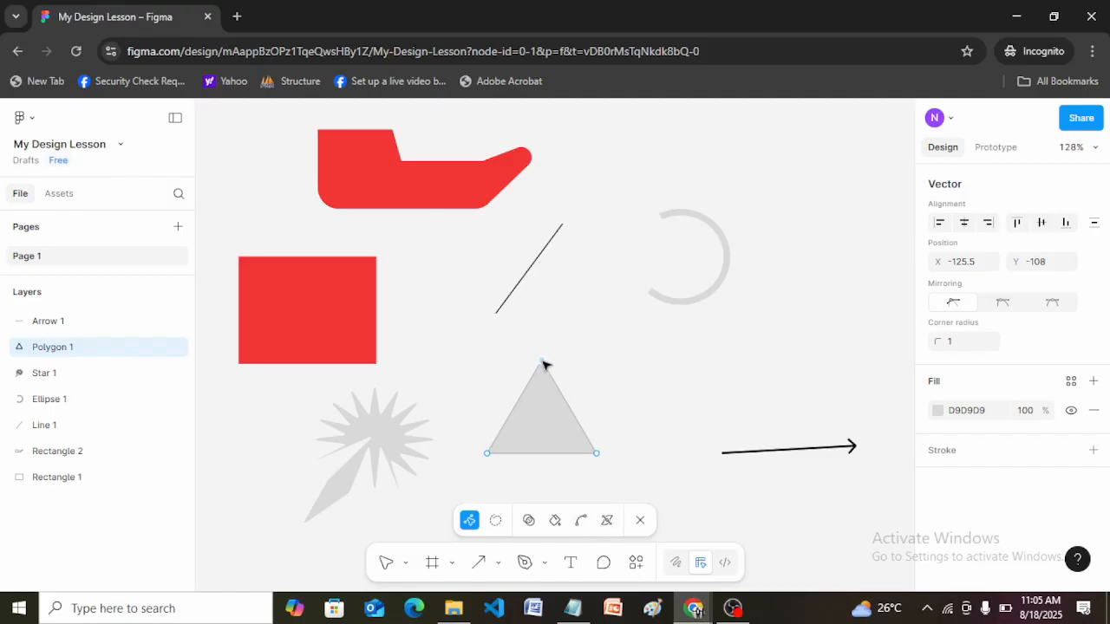
pyautogui.click(581, 520)
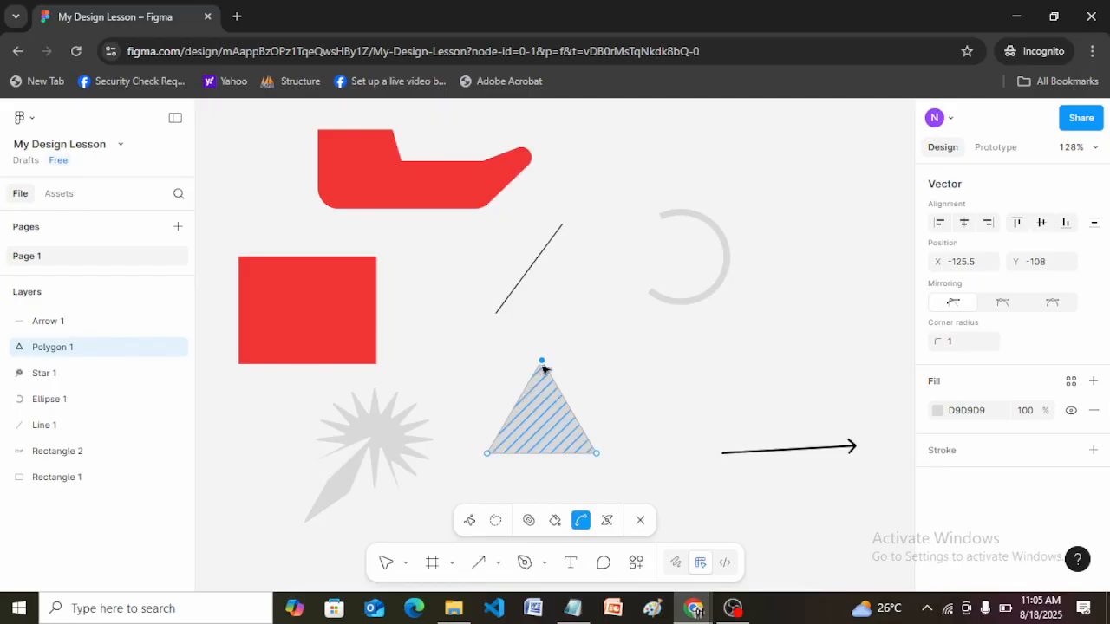
pyautogui.moveTo(548, 361); pyautogui.dragTo(589, 325)
pyautogui.click(647, 441)
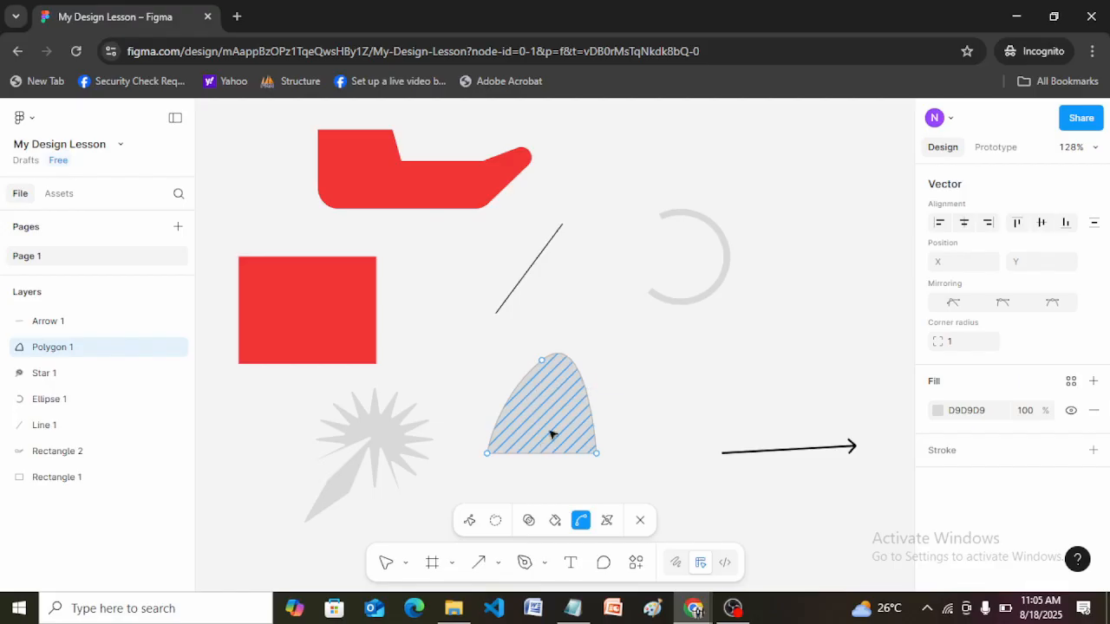
# Undo the bend at the triangle's top point and leave vector editing.
pyautogui.hotkey('ctrl', 'z')
pyautogui.hotkey('ctrl', 'z')
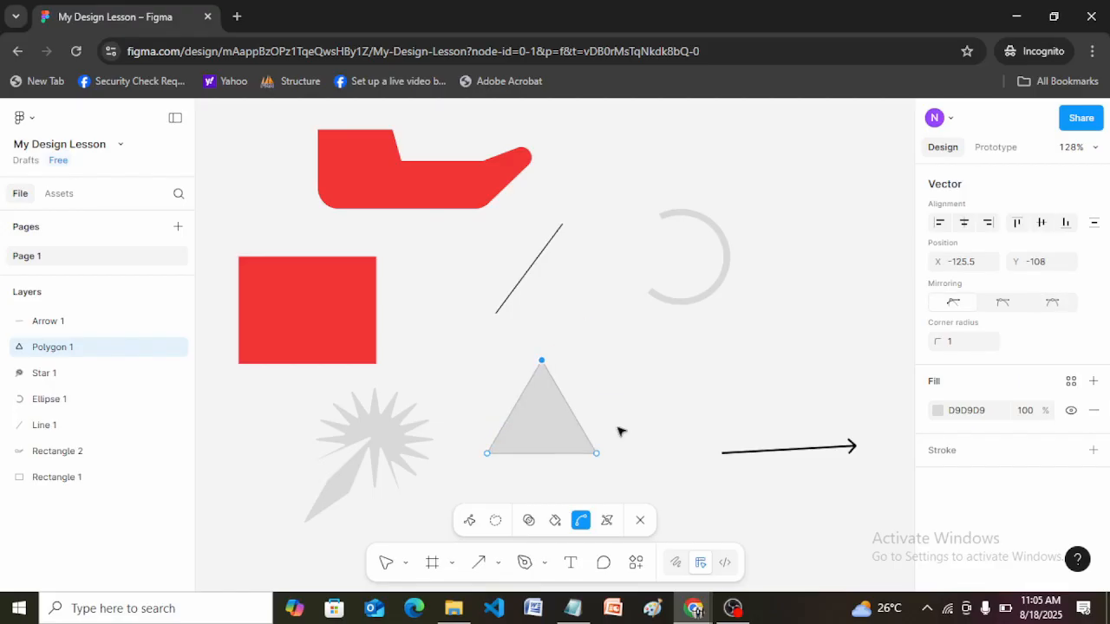
pyautogui.click(568, 432)
pyautogui.press('Escape')
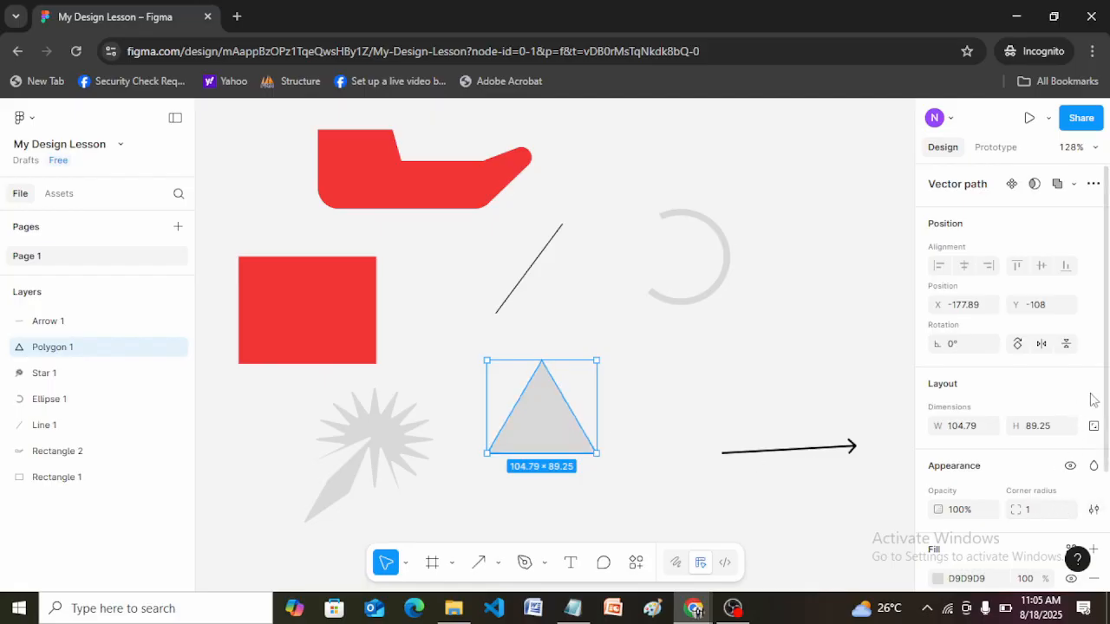
# Set the corner radius of the triangle's vector points to 6 and leave vector editing.
pyautogui.moveTo(1108, 394); pyautogui.dragTo(1109, 477)
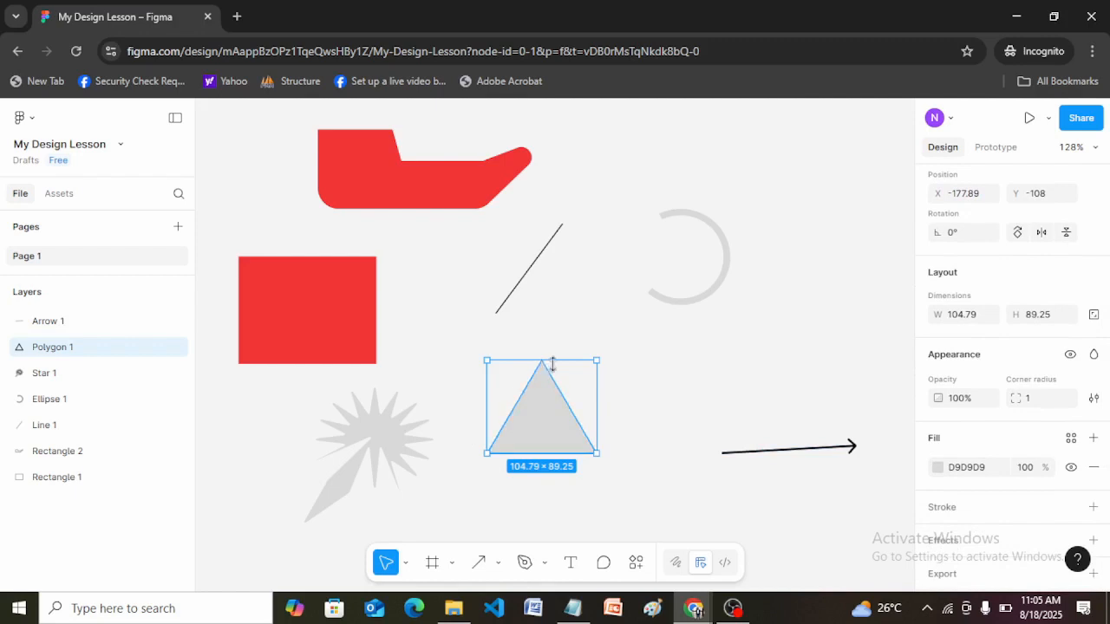
pyautogui.doubleClick(544, 409)
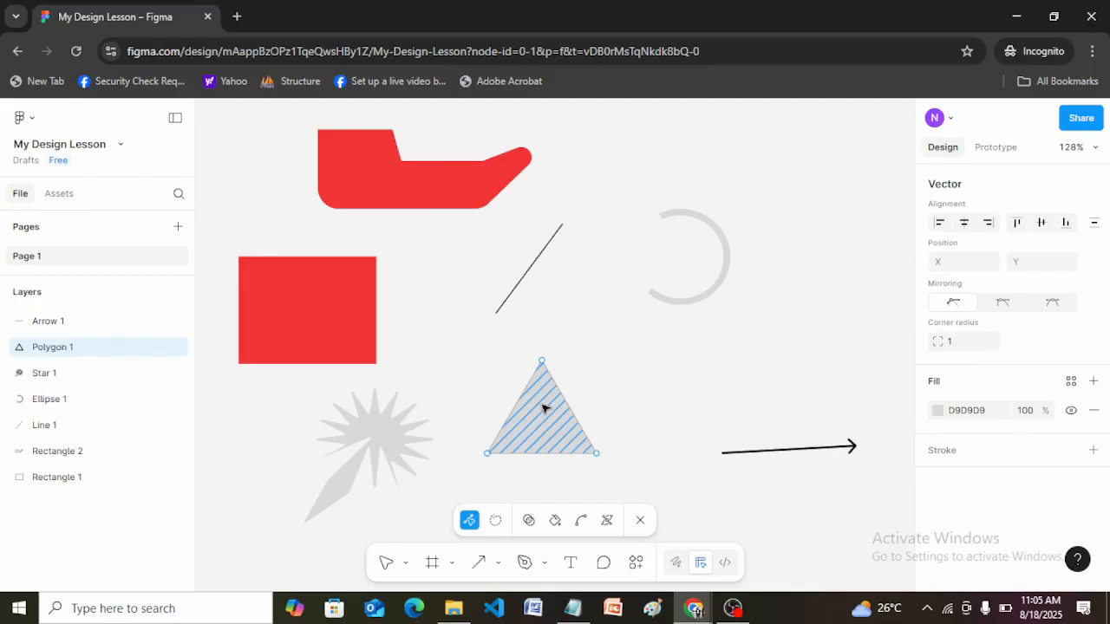
pyautogui.click(953, 343)
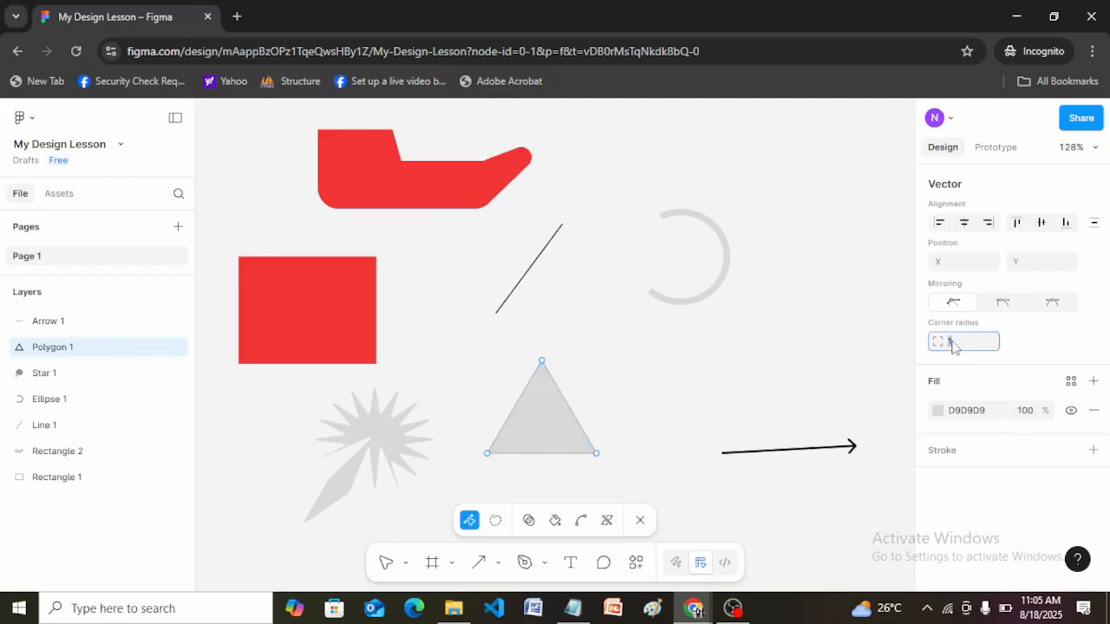
pyautogui.write('6')
pyautogui.press('Return')
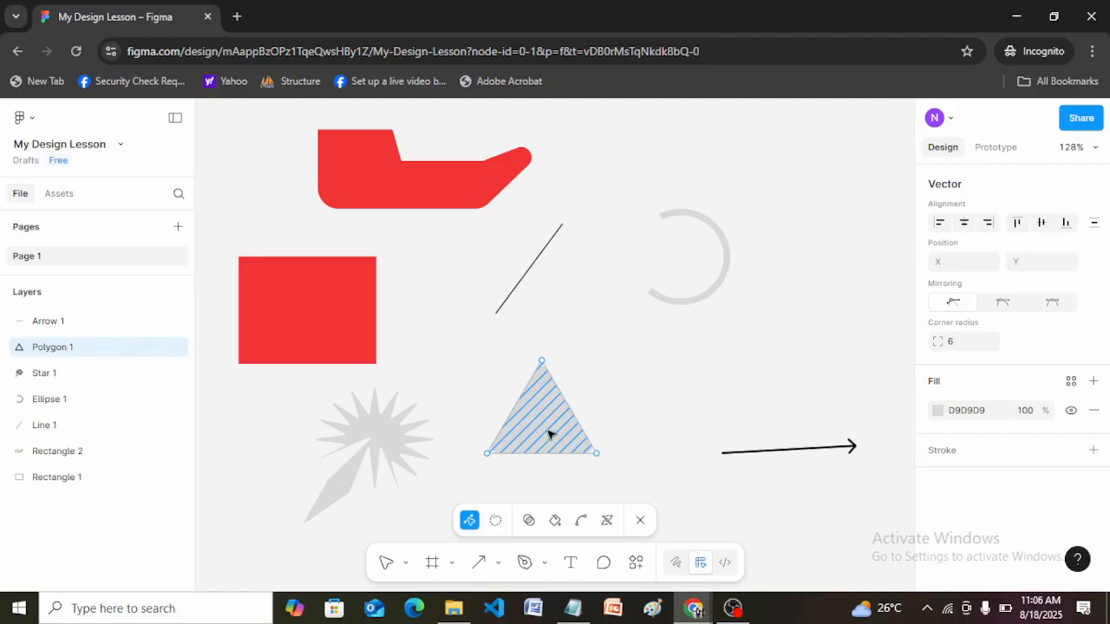
pyautogui.press('Escape')
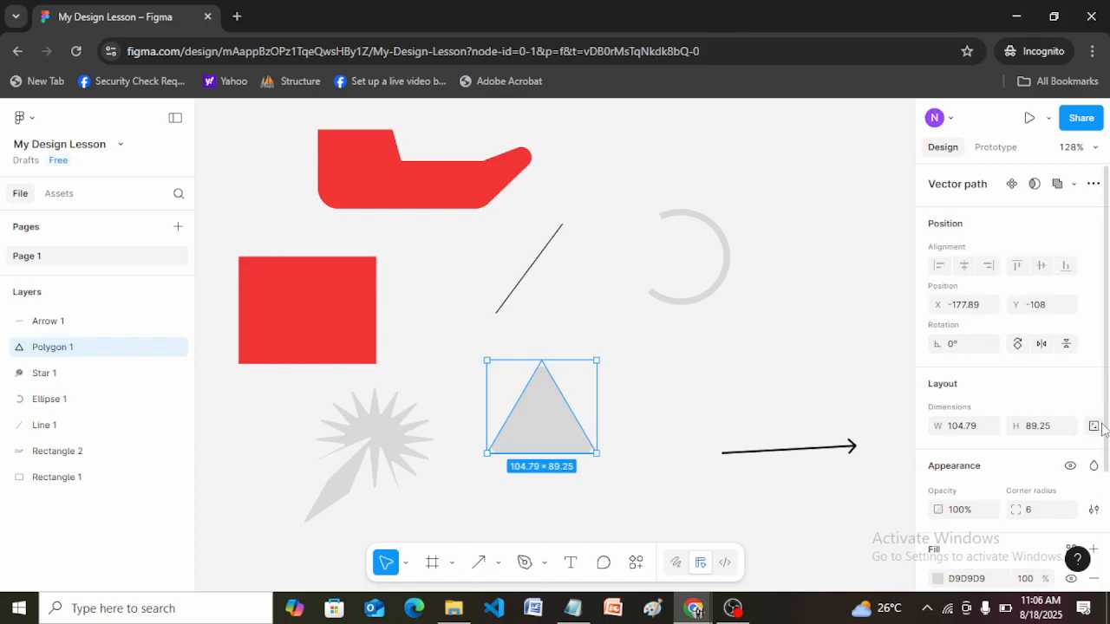
pyautogui.scroll(-2, 1106, 434)
pyautogui.scroll(2, 1107, 464)
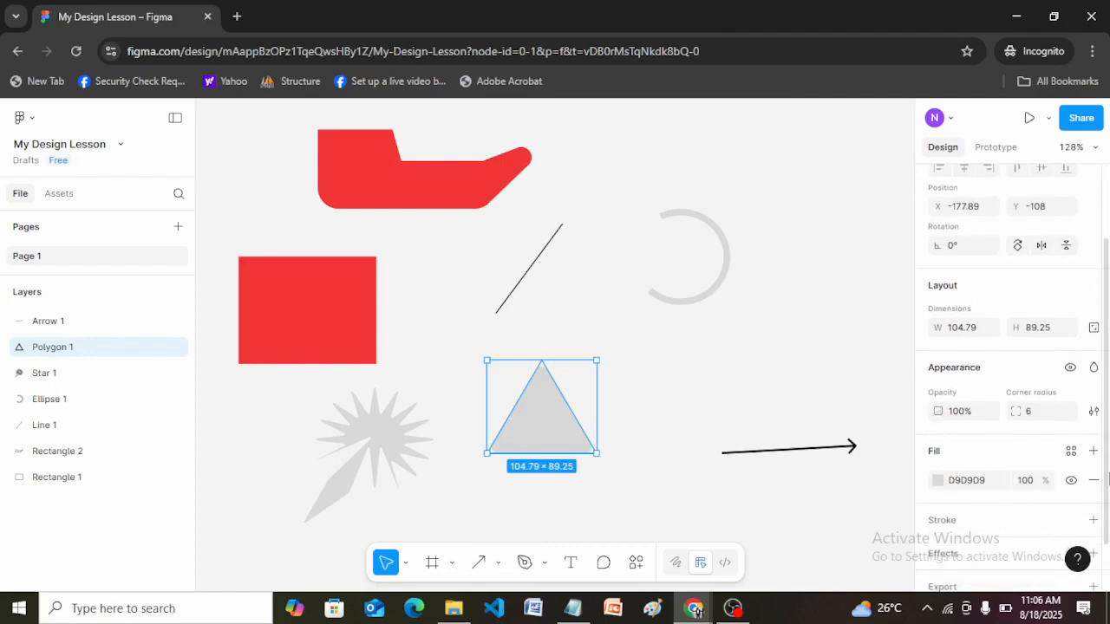
pyautogui.scroll(-4, 1107, 397)
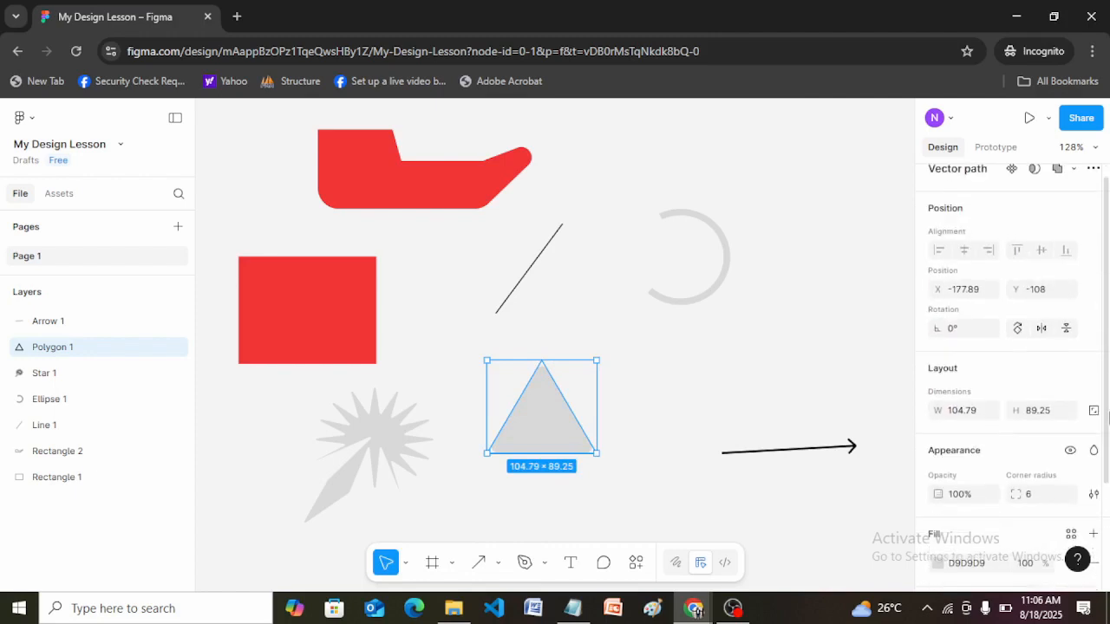
# Set the black arrow's rotation to 0° so it lies horizontally.
pyautogui.click(809, 451)
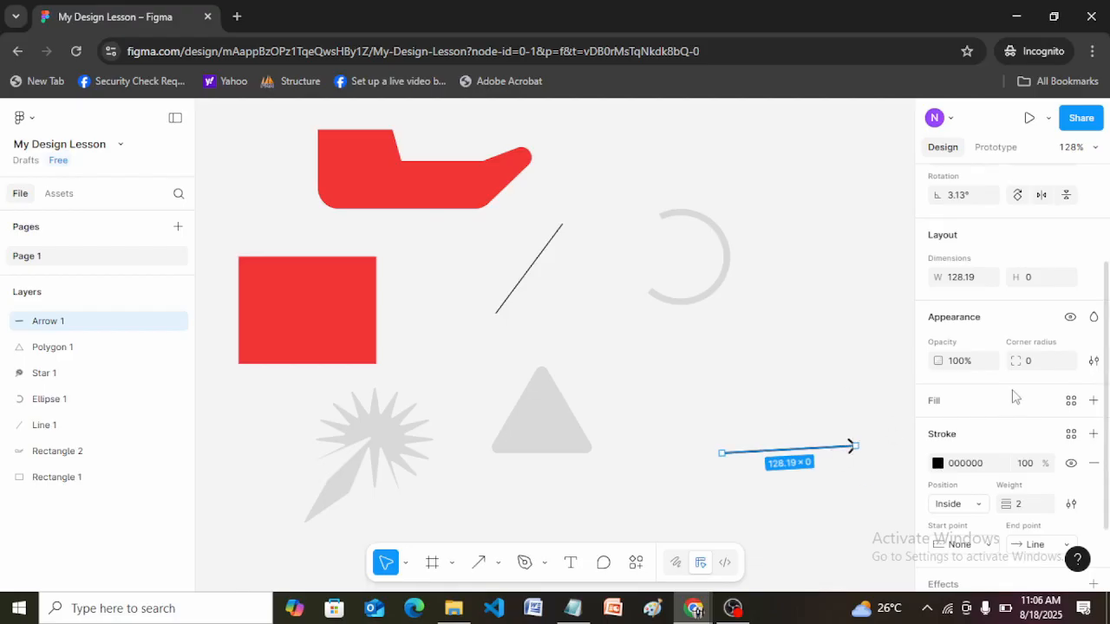
pyautogui.moveTo(1108, 408); pyautogui.dragTo(1109, 314)
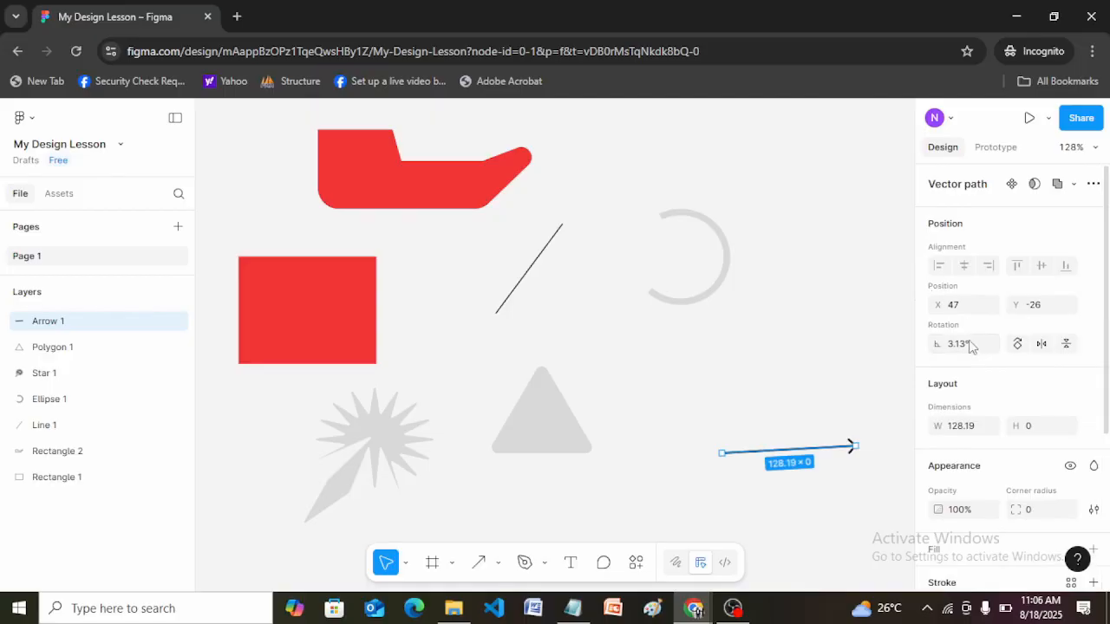
pyautogui.click(972, 348)
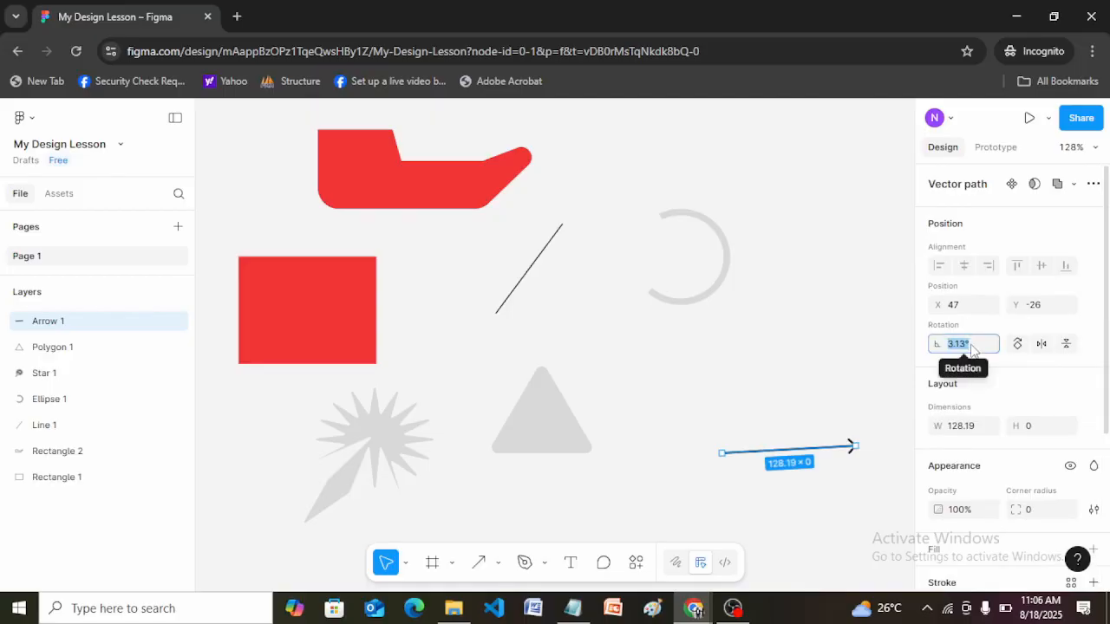
pyautogui.write('0')
pyautogui.press('Return')
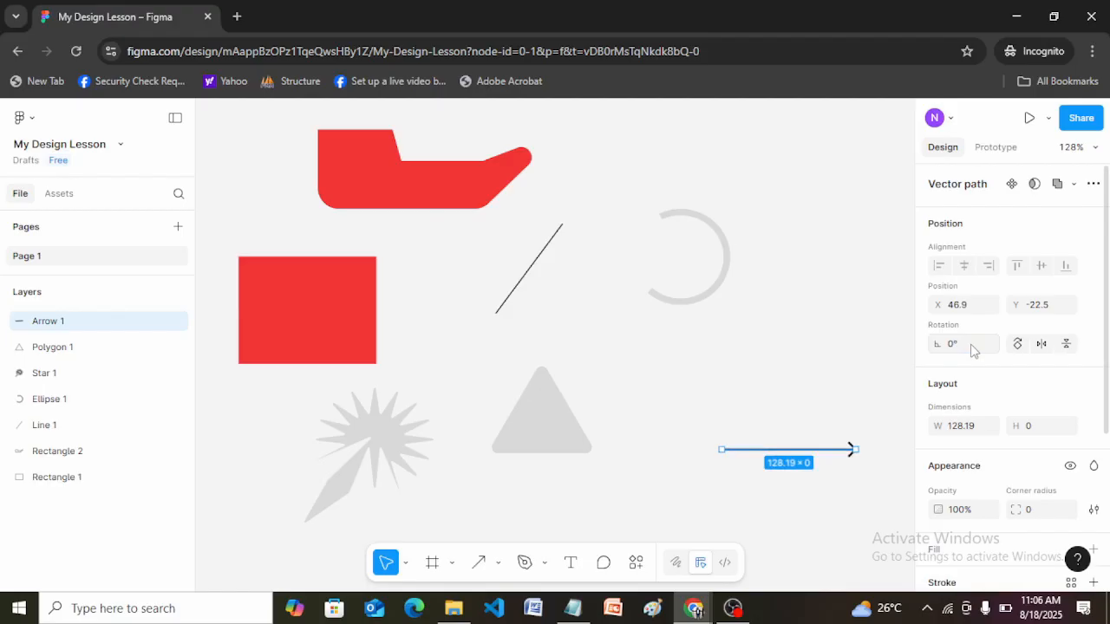
# Bend the horizontal arrow by adding vector points at X 144, Y 10 and X 112, Y -22.5, and leave vector editing.
pyautogui.click(799, 395)
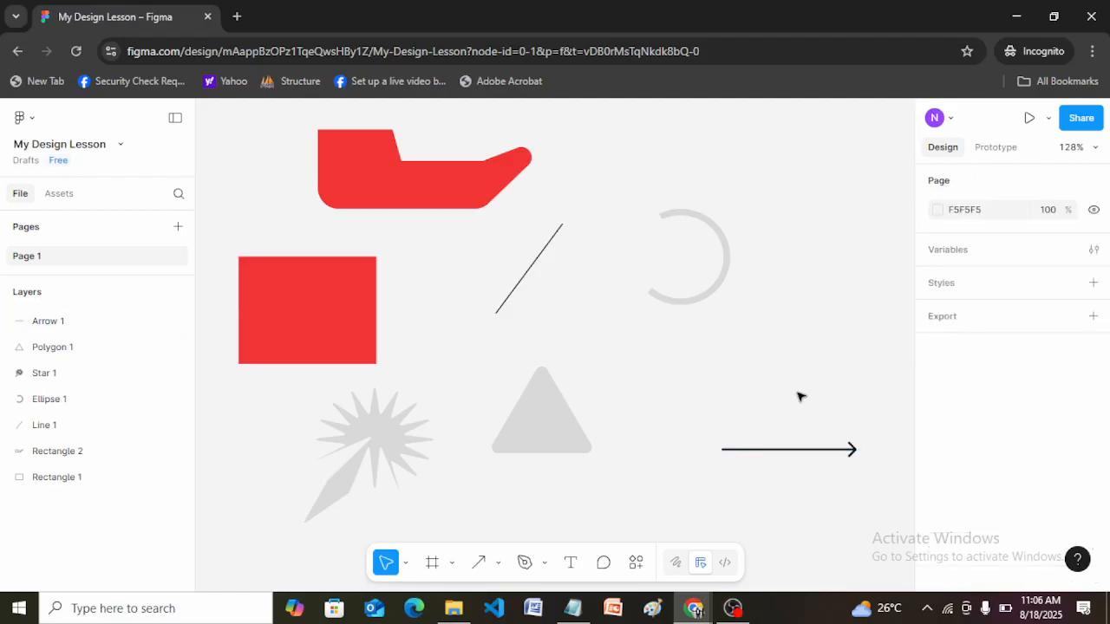
pyautogui.click(852, 451)
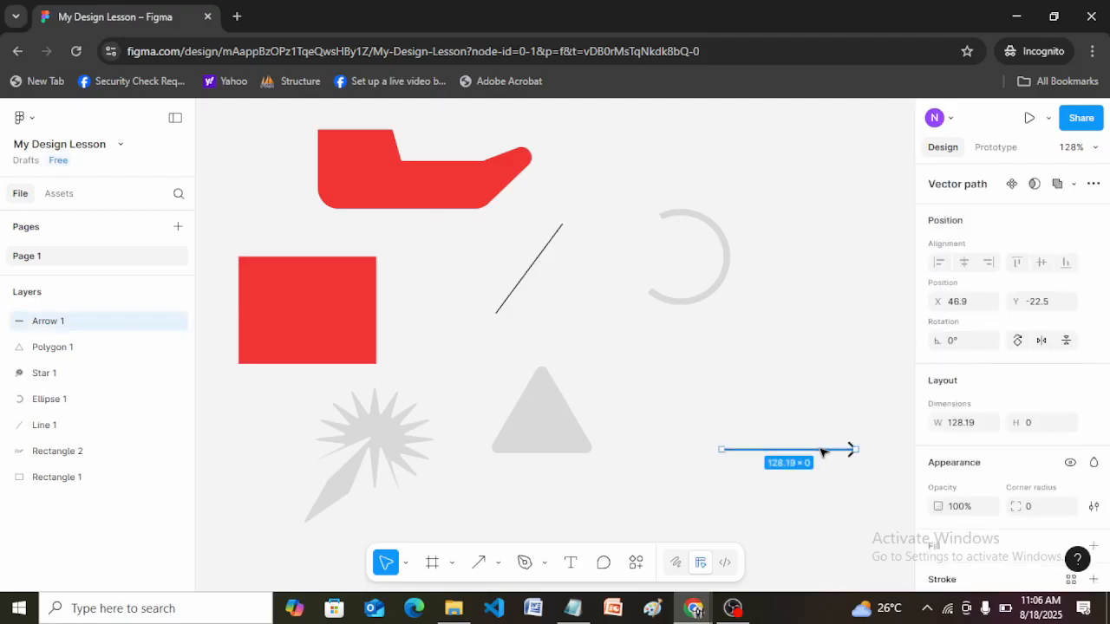
pyautogui.doubleClick(821, 451)
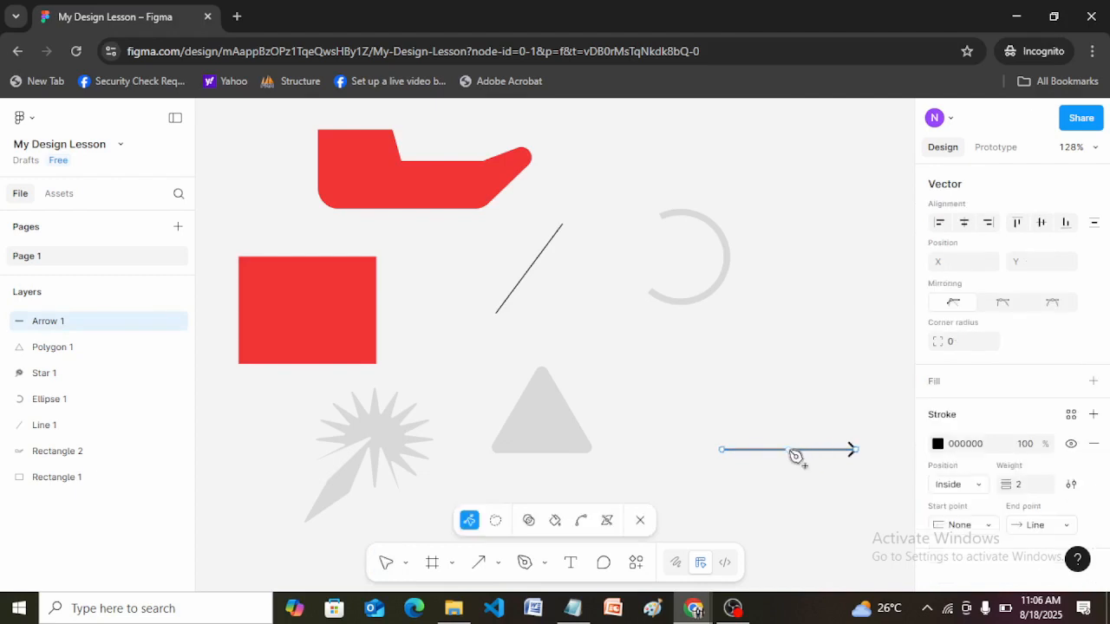
pyautogui.moveTo(796, 456); pyautogui.dragTo(823, 483)
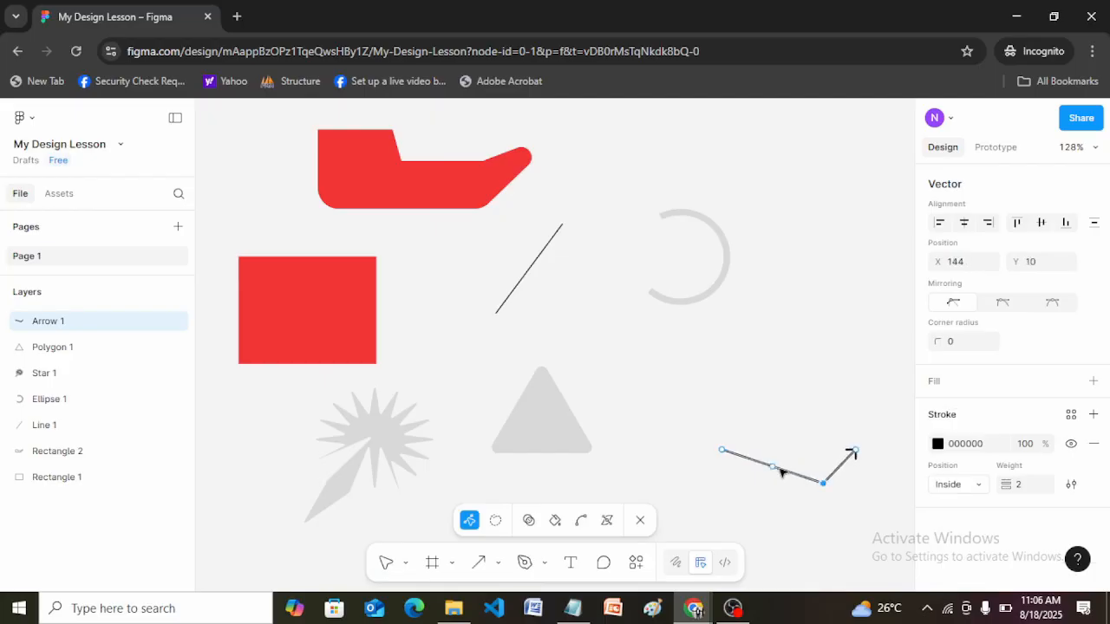
pyautogui.moveTo(779, 473); pyautogui.dragTo(789, 449)
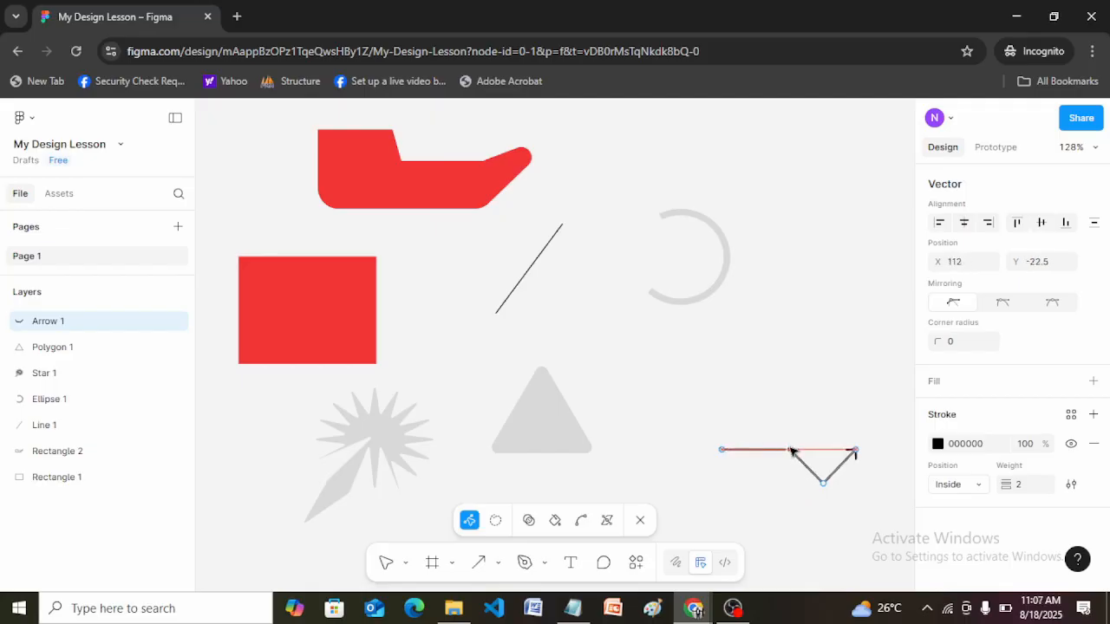
pyautogui.click(783, 402)
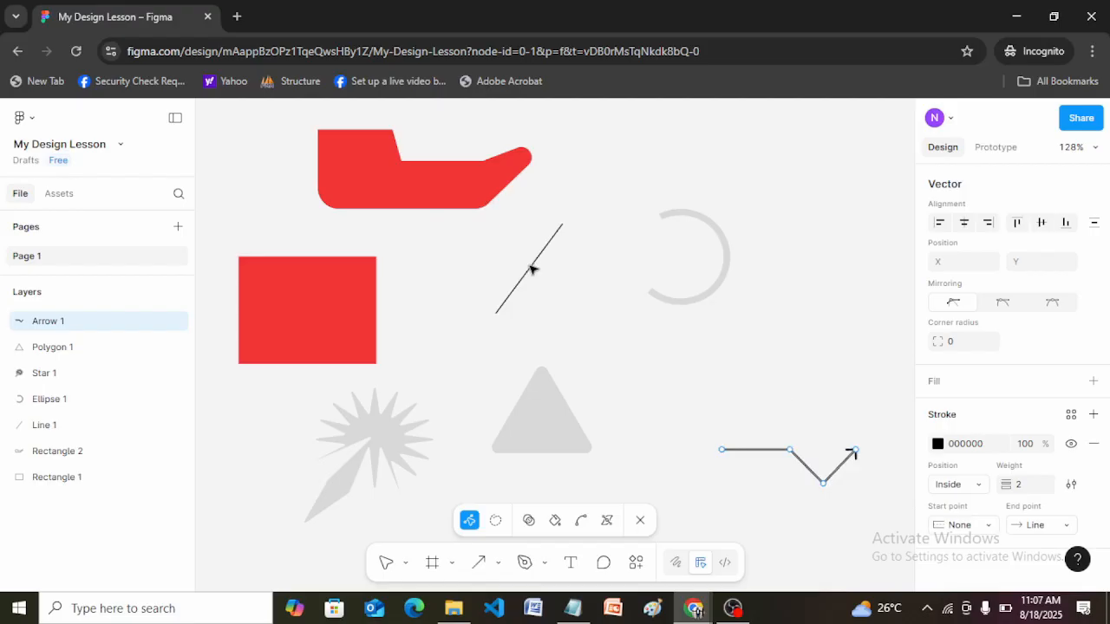
pyautogui.press('Escape')
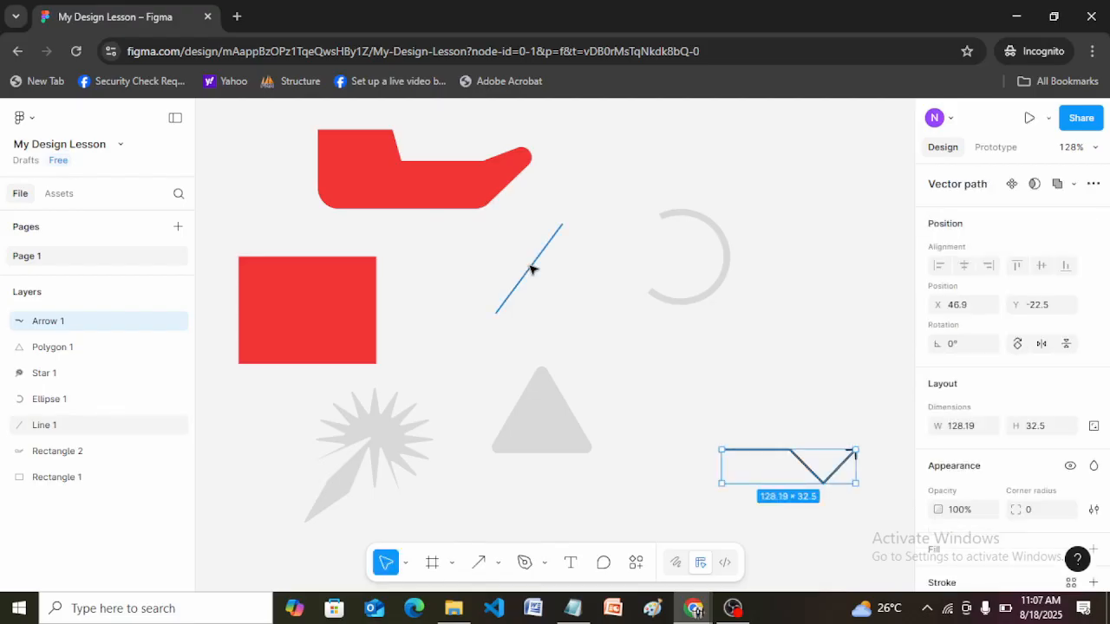
# Set the rotation of the thin diagonal line to 0° and deselect it.
pyautogui.click(532, 270)
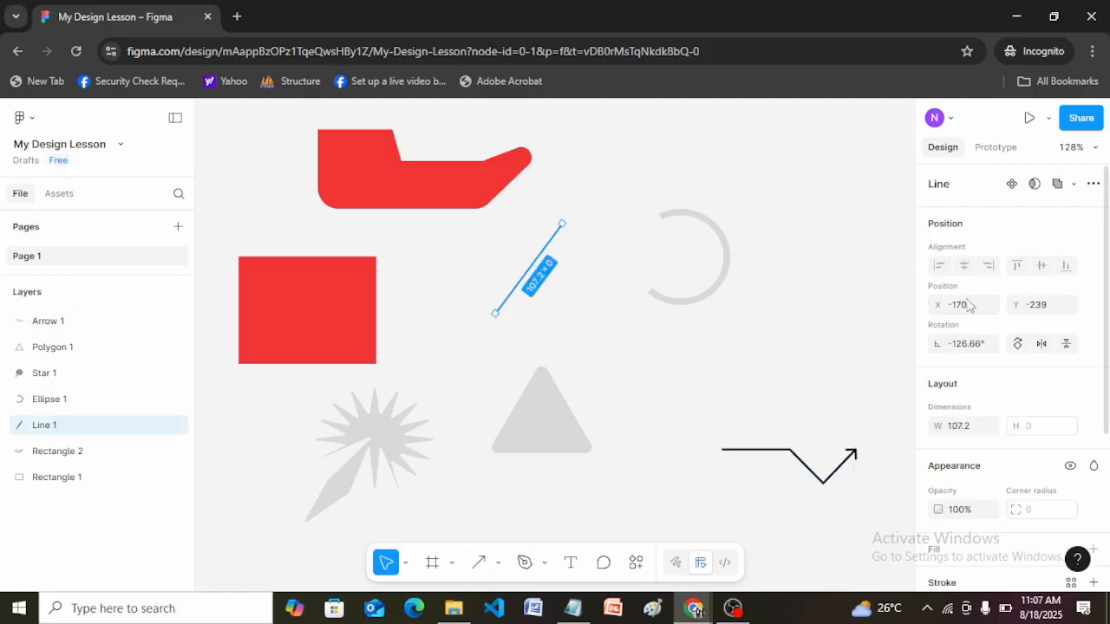
pyautogui.click(969, 345)
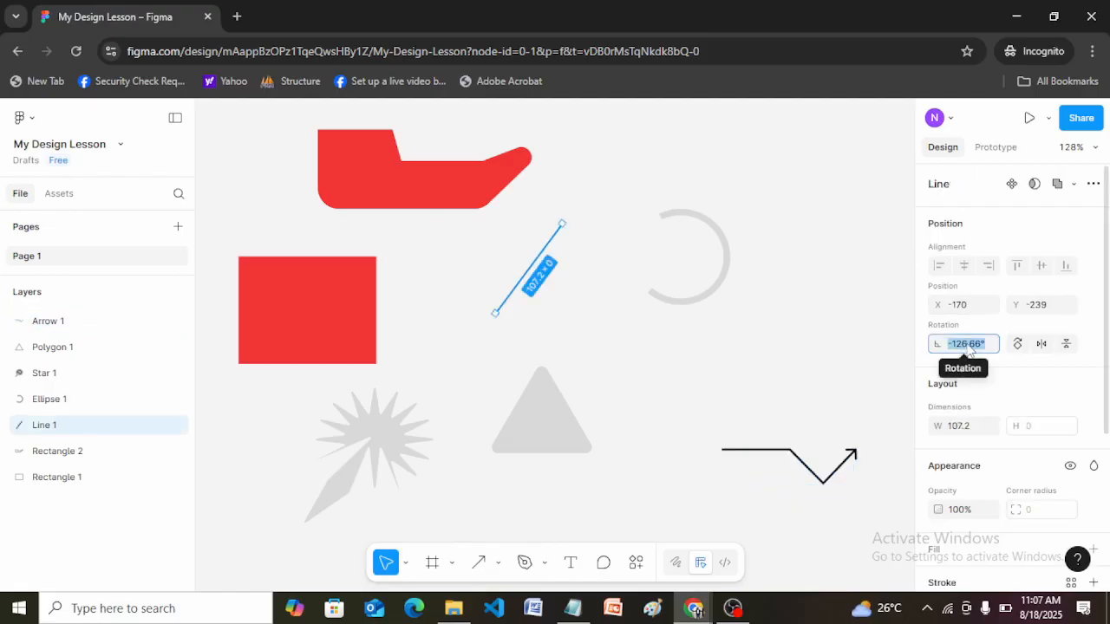
pyautogui.write('0')
pyautogui.press('Return')
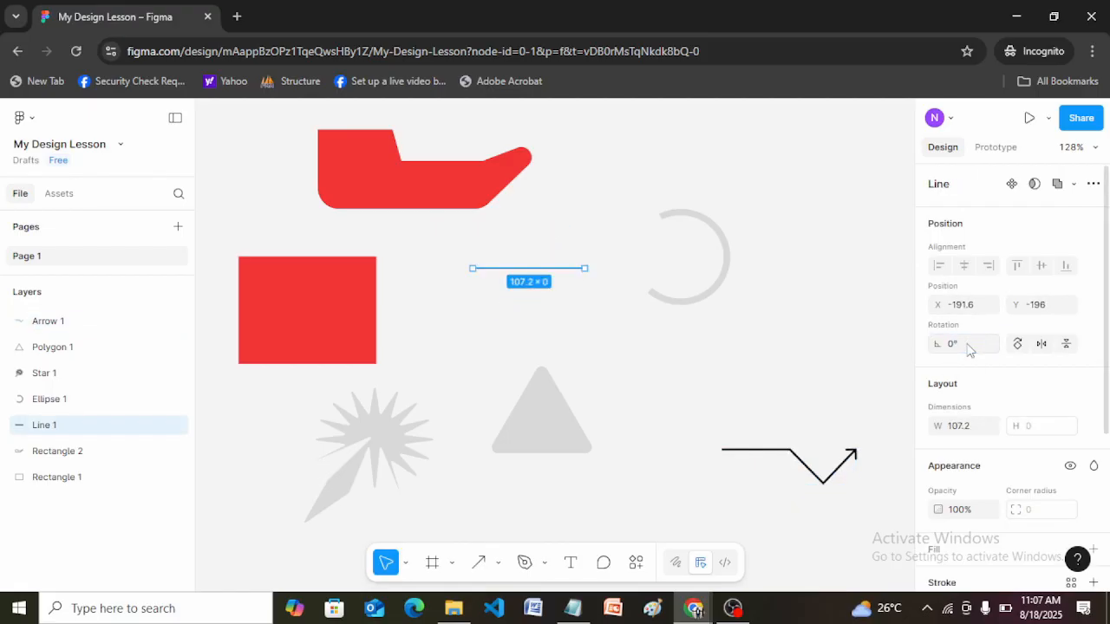
pyautogui.click(729, 322)
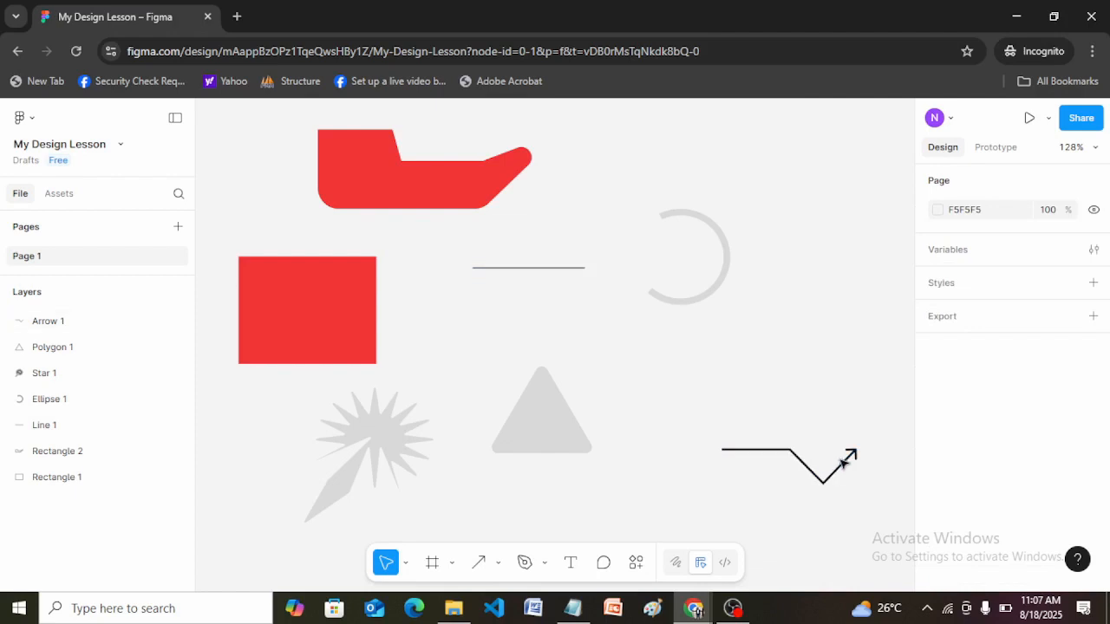
# Move the bent arrow to about X -40, Y -63 and set its stroke position to Outside after trying Center.
pyautogui.click(851, 462)
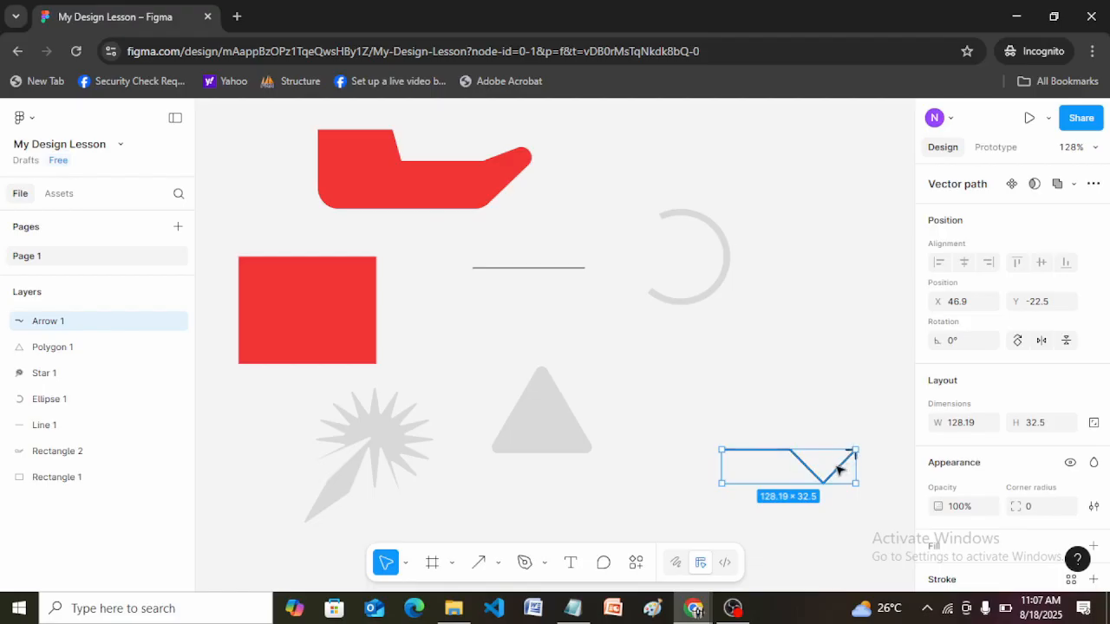
pyautogui.moveTo(783, 450); pyautogui.dragTo(693, 406)
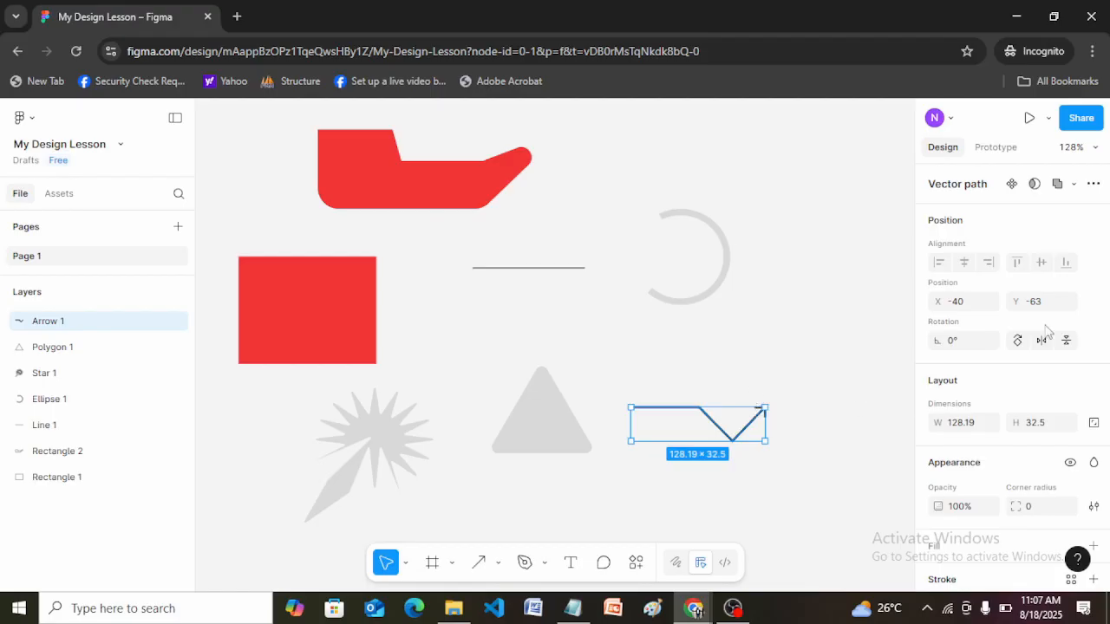
pyautogui.moveTo(1105, 315); pyautogui.dragTo(1107, 472)
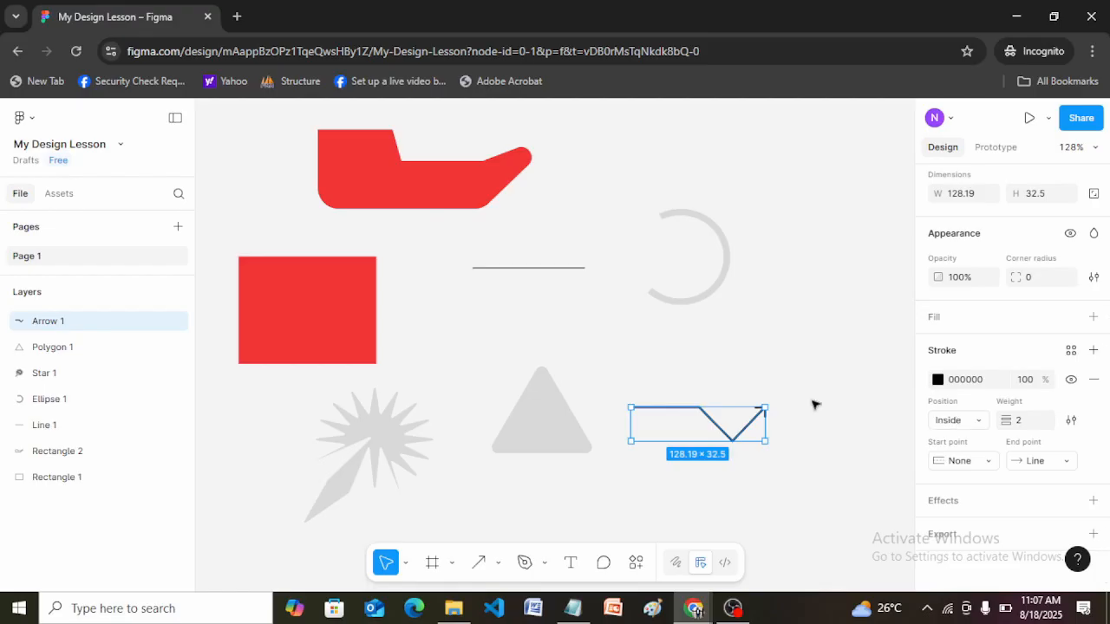
pyautogui.click(979, 422)
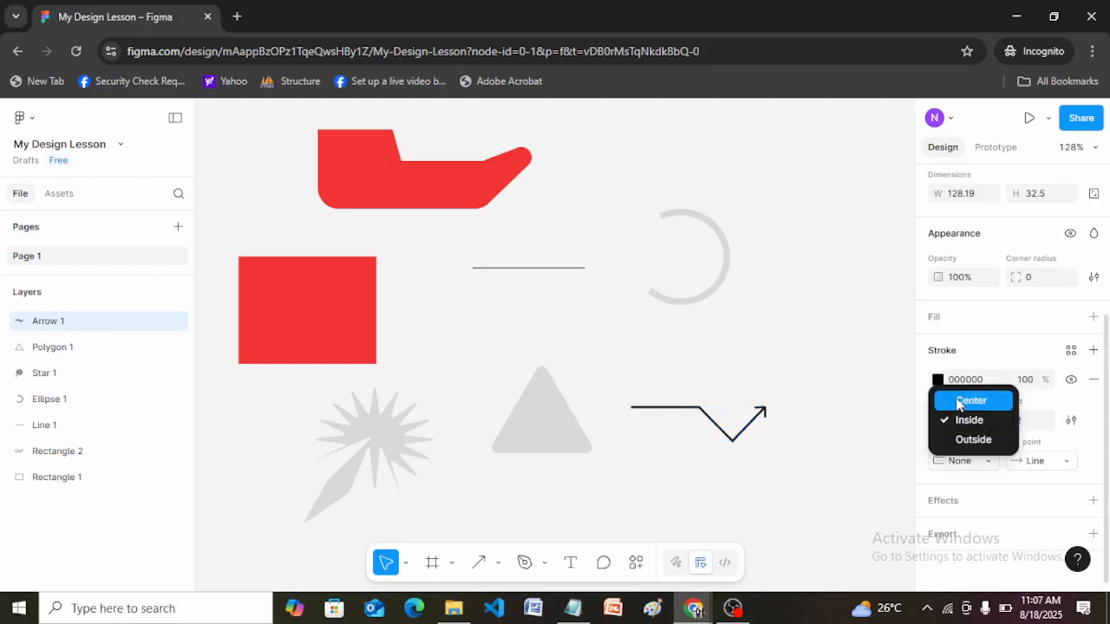
pyautogui.click(958, 402)
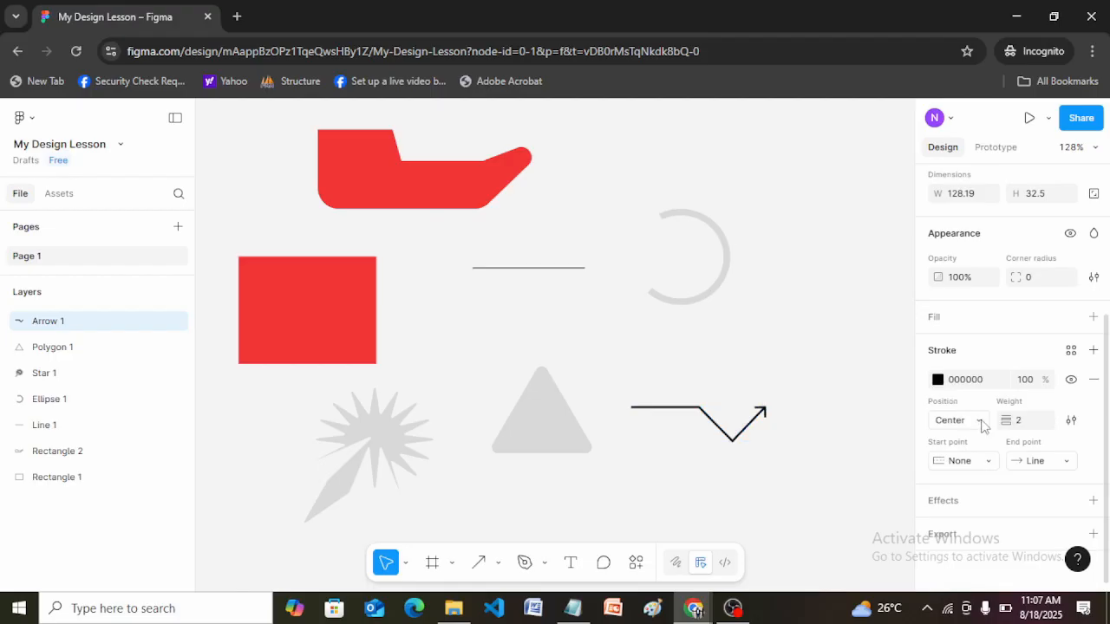
pyautogui.click(983, 424)
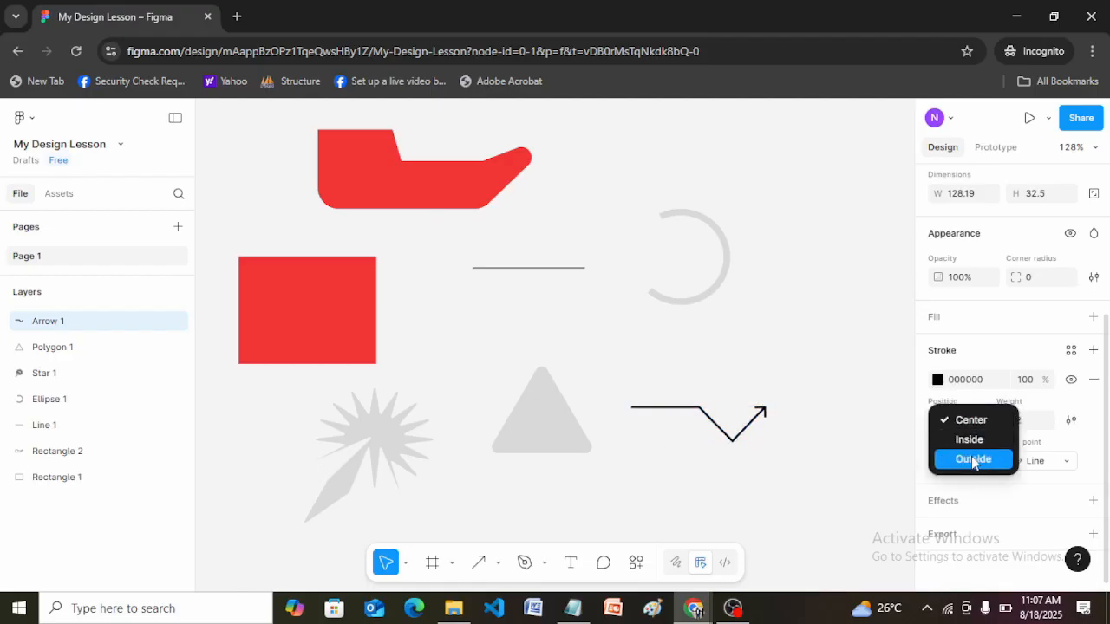
pyautogui.click(974, 462)
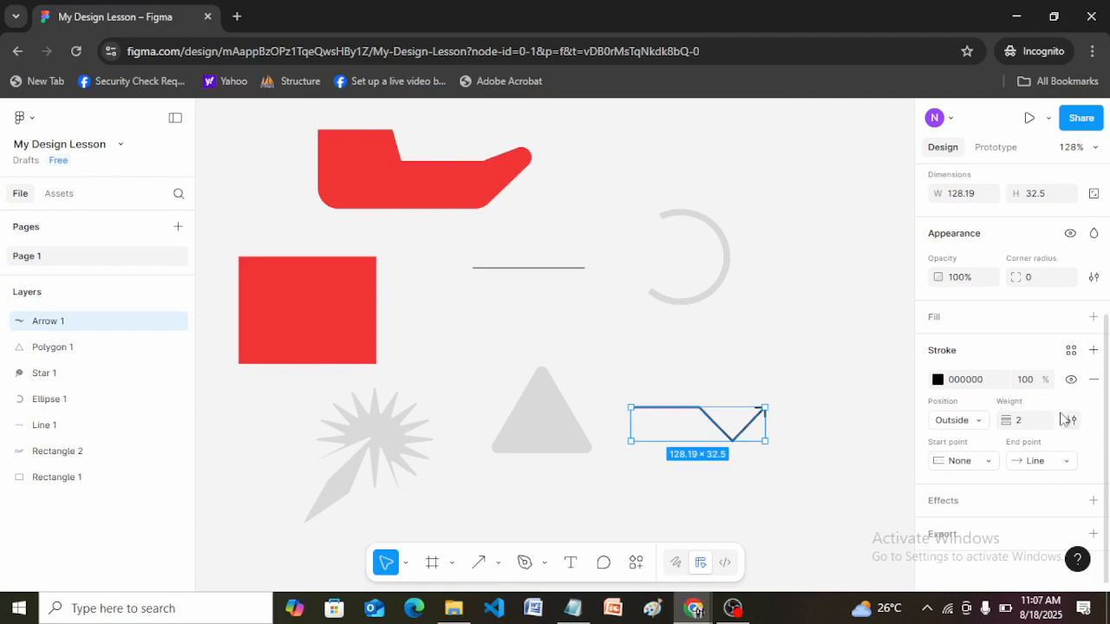
# Set the bent arrow's stroke weight to 5.
pyautogui.click(1022, 423)
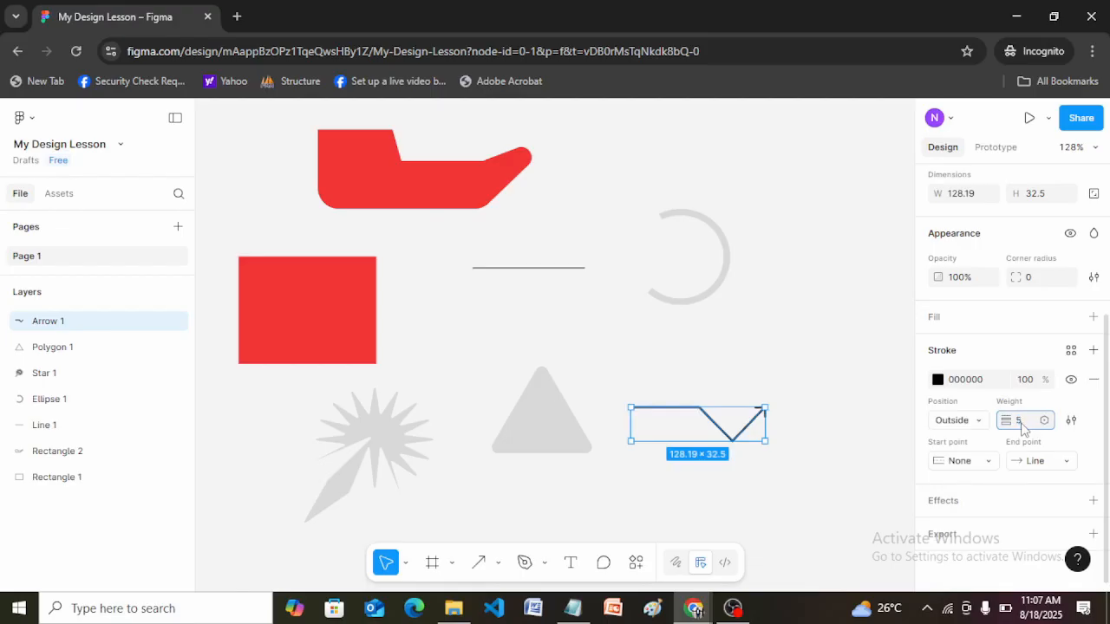
pyautogui.write('5')
pyautogui.press('Return')
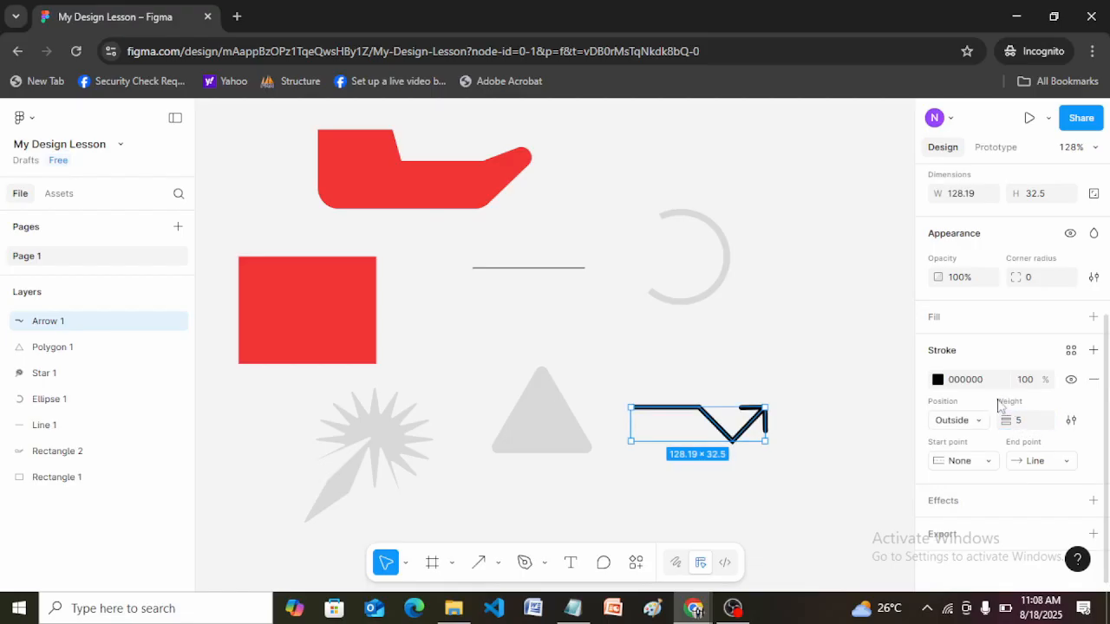
# Try the Round and Square styles on the bent arrow's start point, then deselect the arrow.
pyautogui.click(986, 461)
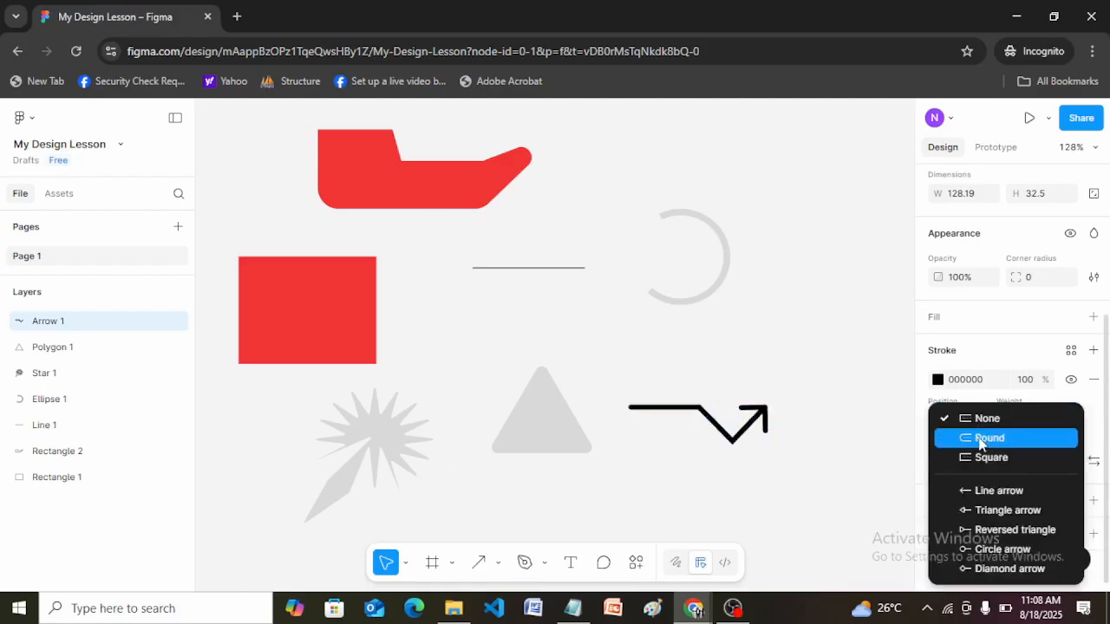
pyautogui.click(982, 440)
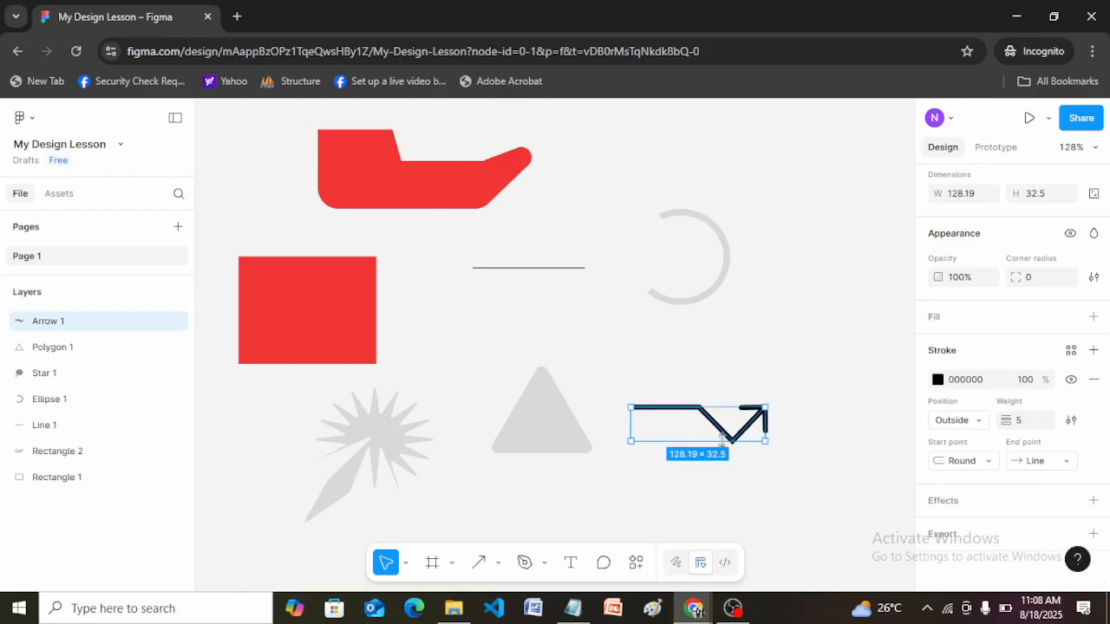
pyautogui.click(982, 461)
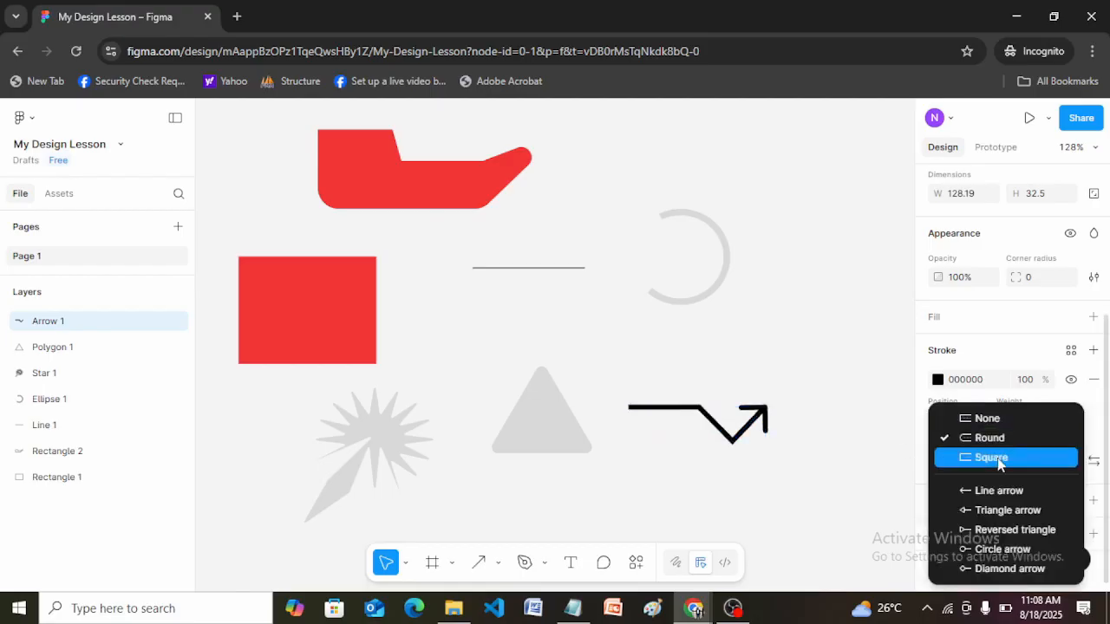
pyautogui.click(999, 464)
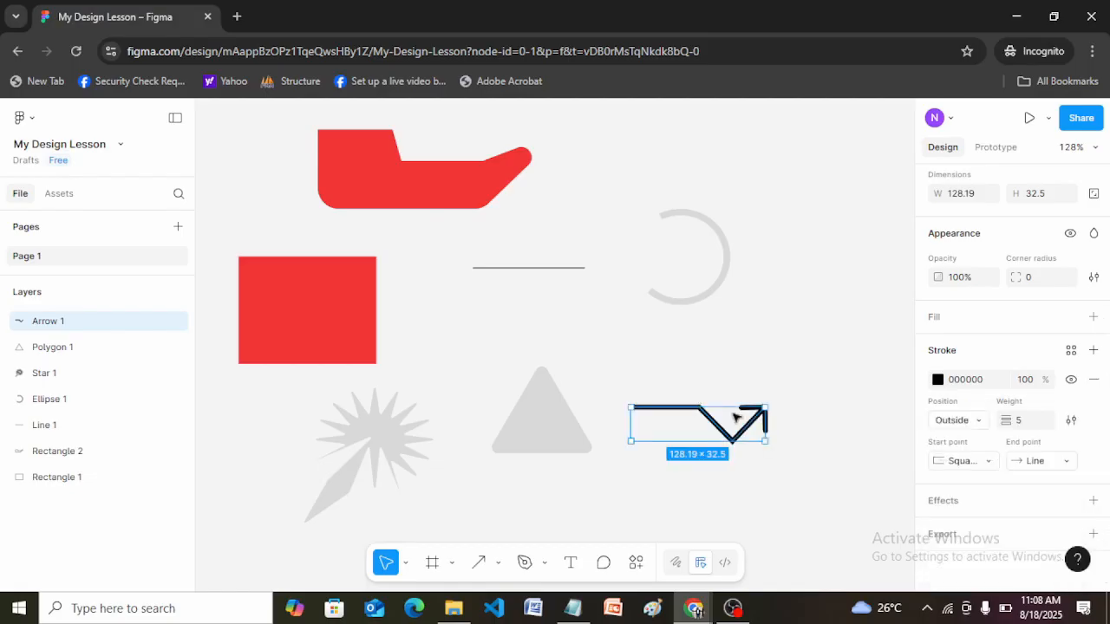
pyautogui.click(800, 358)
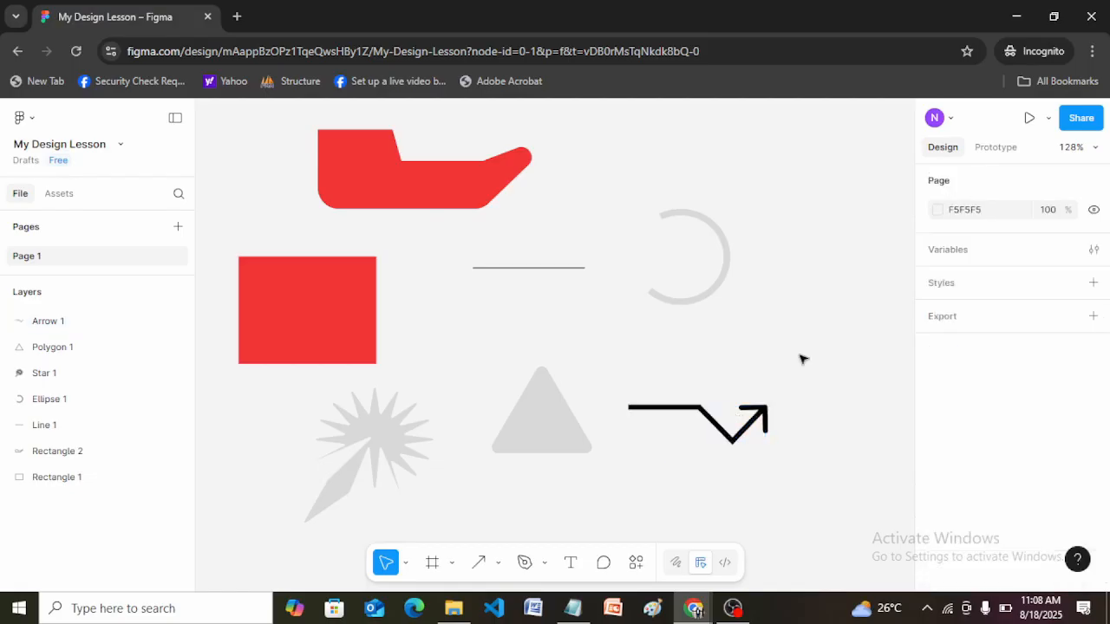
# Open the bent arrow for vector editing and set its start point to Diamond arrow after comparing Round and Square.
pyautogui.click(759, 410)
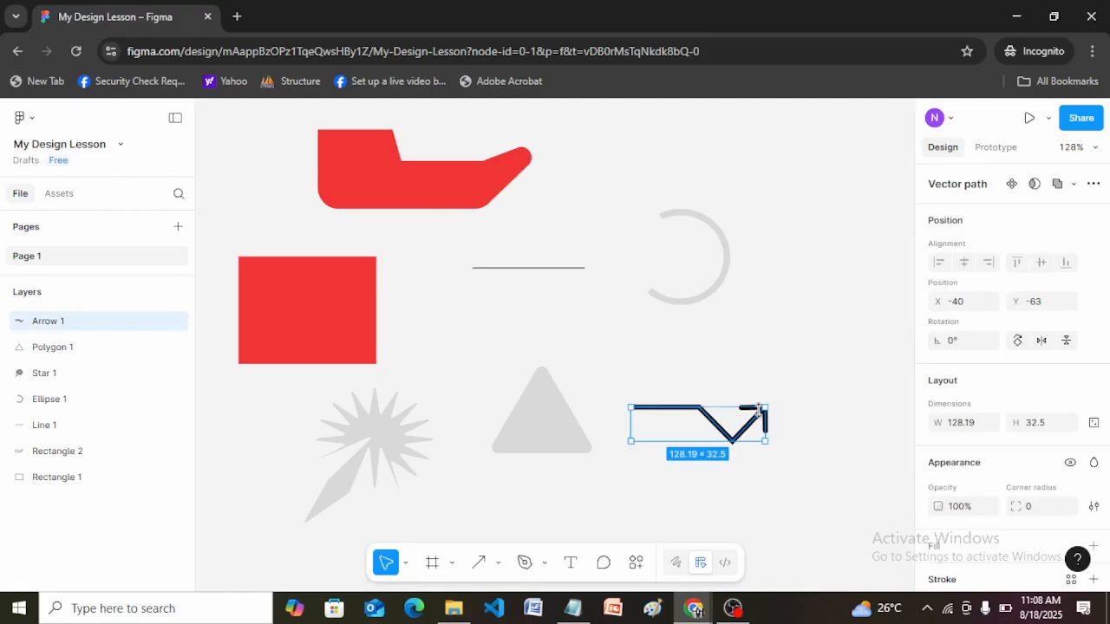
pyautogui.doubleClick(759, 410)
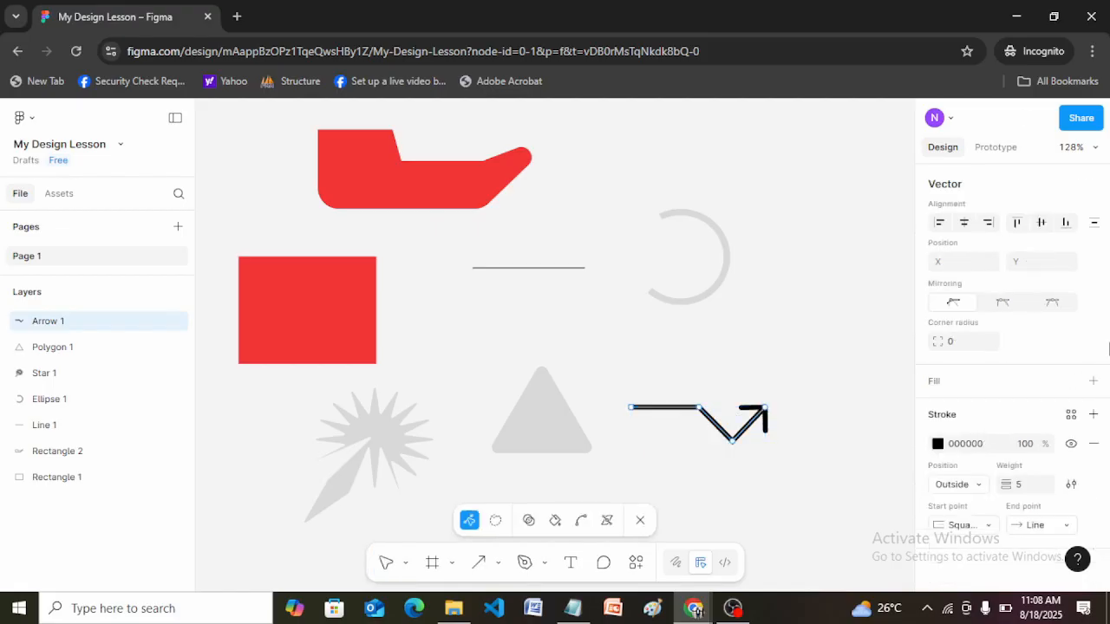
pyautogui.click(987, 526)
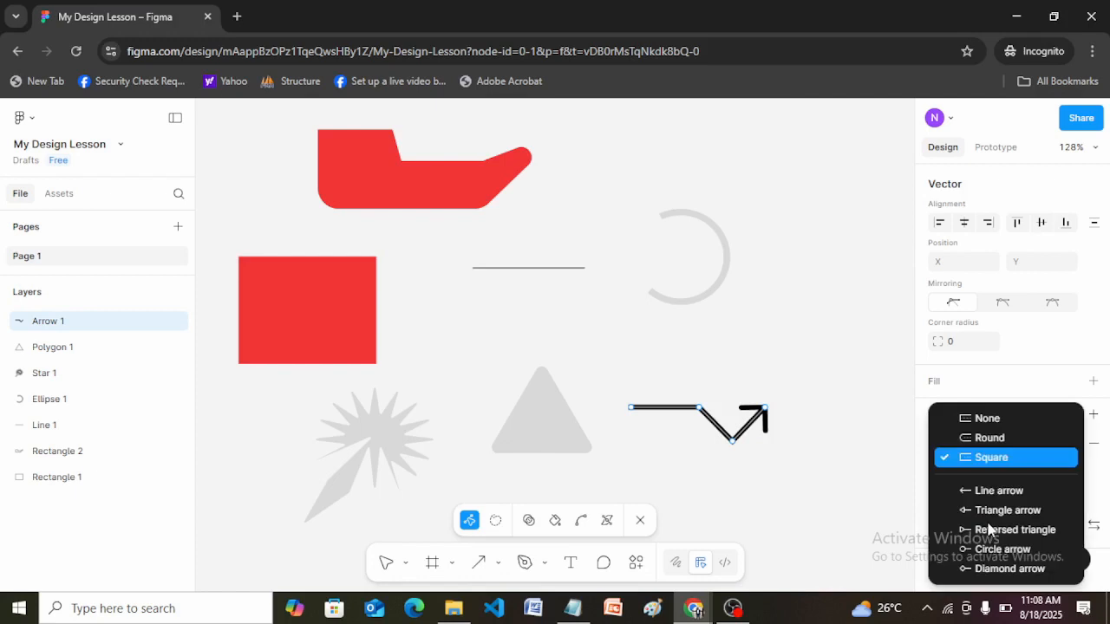
pyautogui.click(969, 441)
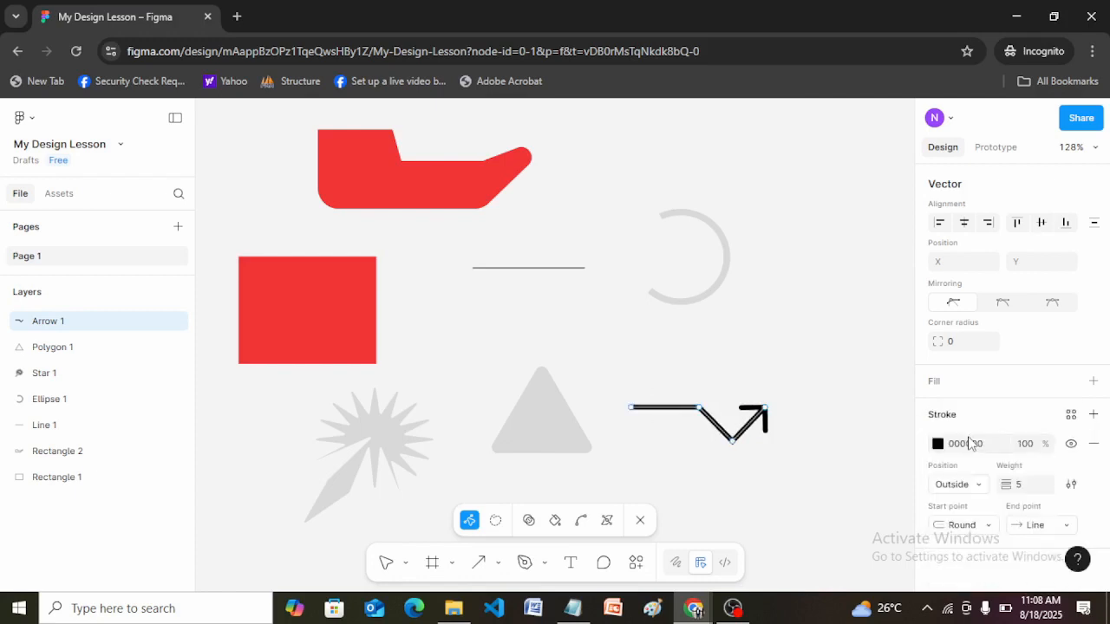
pyautogui.click(987, 532)
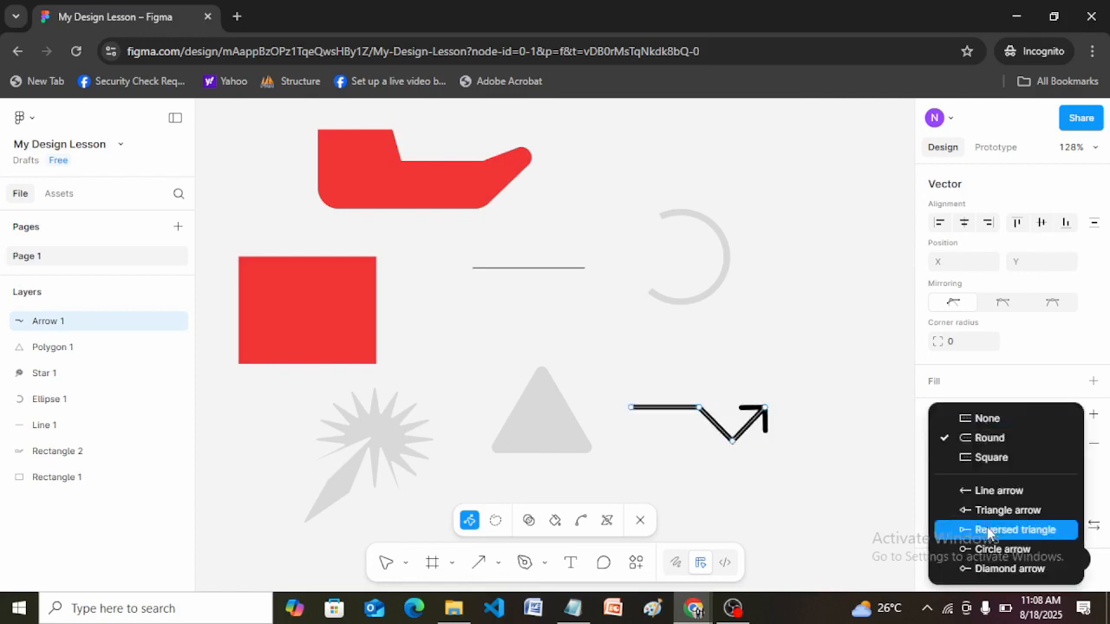
pyautogui.click(978, 466)
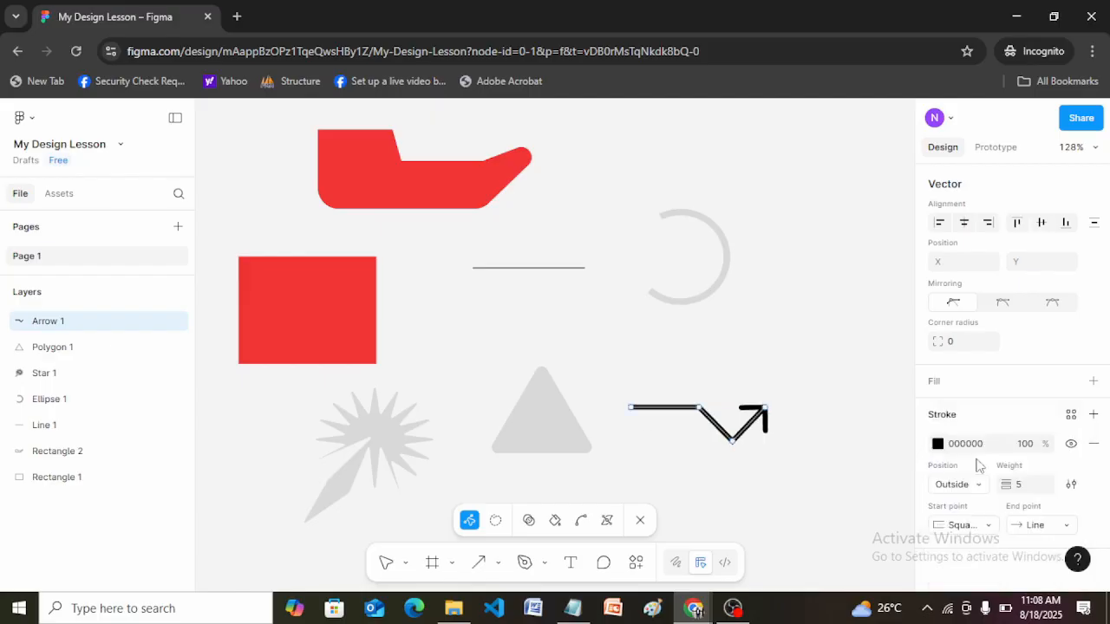
pyautogui.click(986, 532)
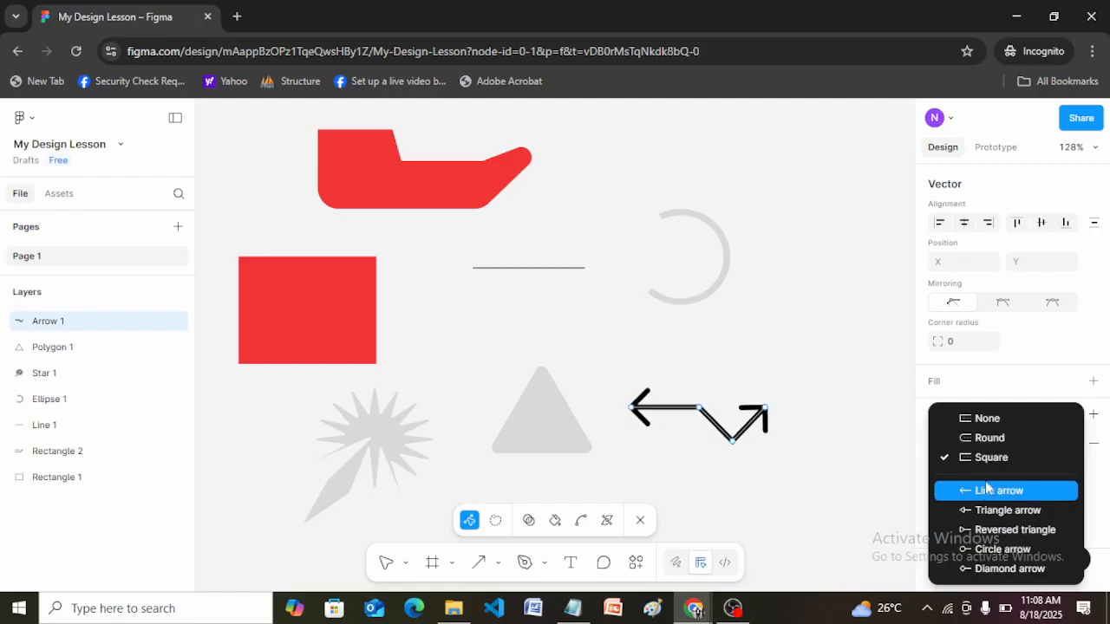
pyautogui.click(988, 439)
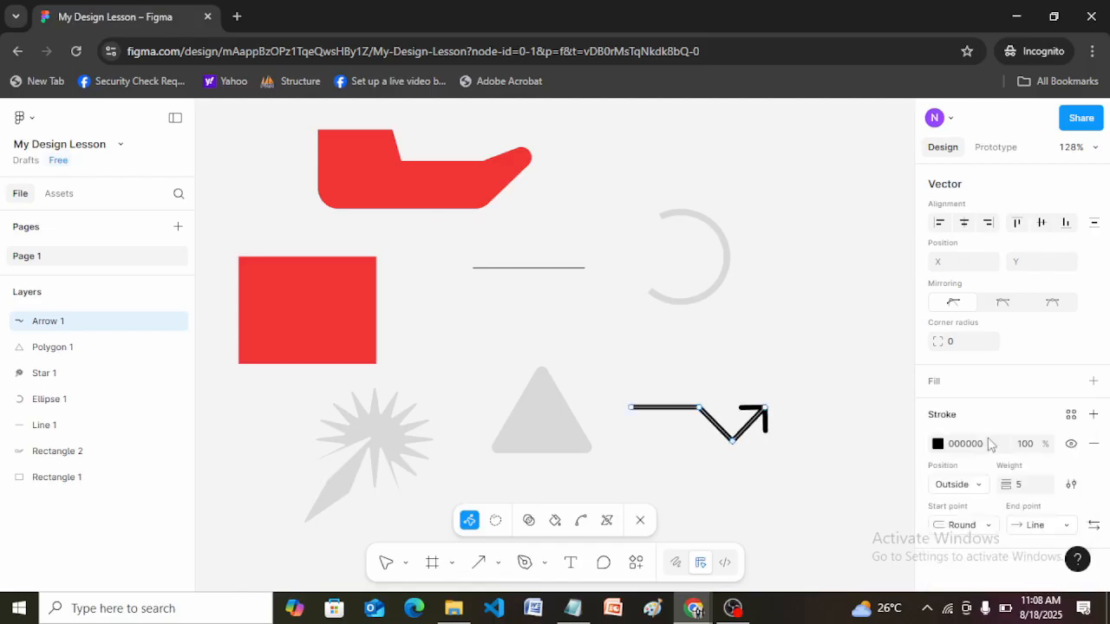
pyautogui.click(987, 526)
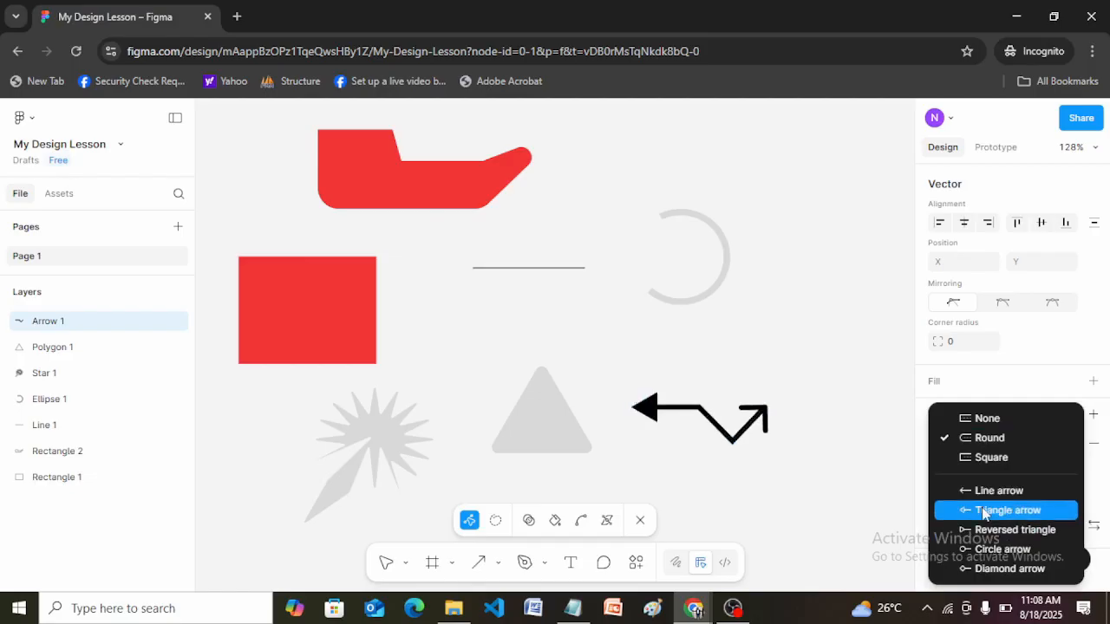
pyautogui.click(989, 569)
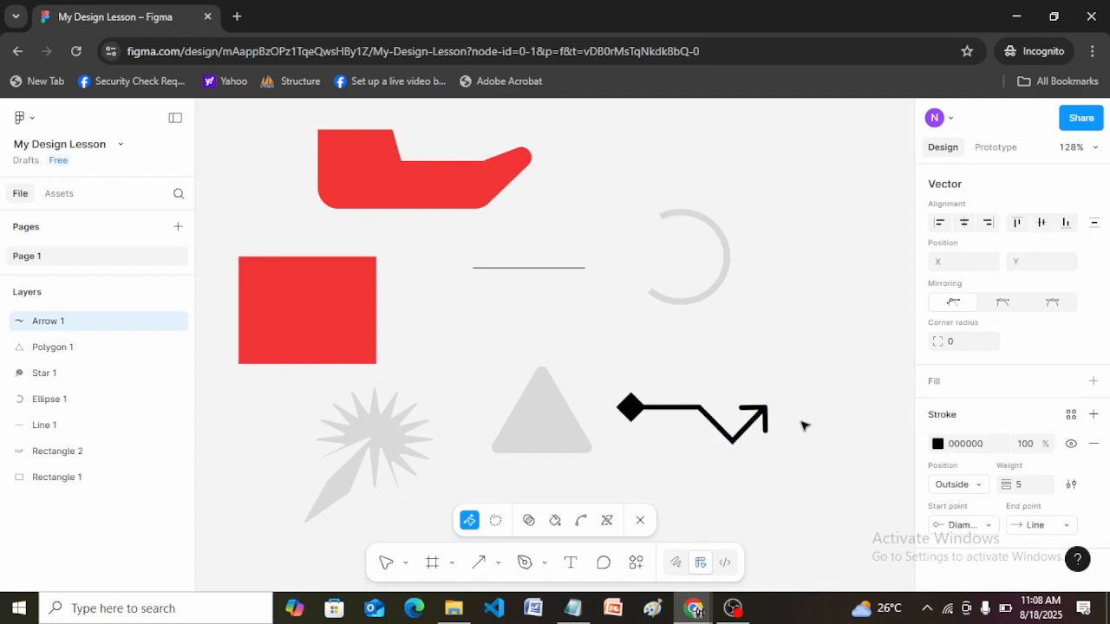
# Set the bent arrow's end point to Circle arrow and its stroke color to 261818, and exit vector editing.
pyautogui.click(1067, 526)
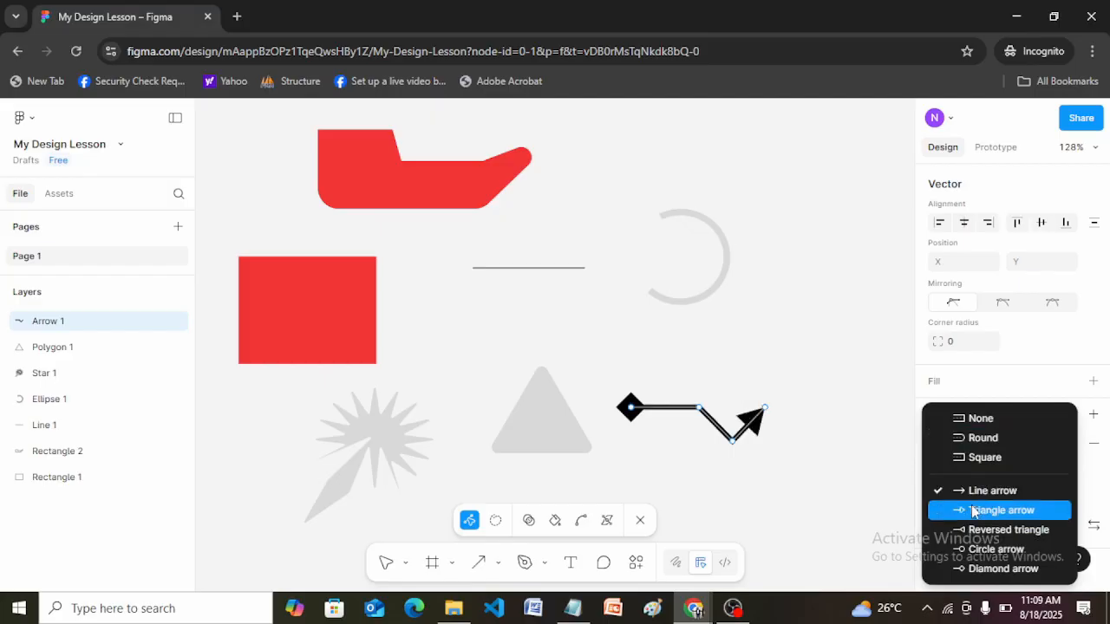
pyautogui.click(983, 551)
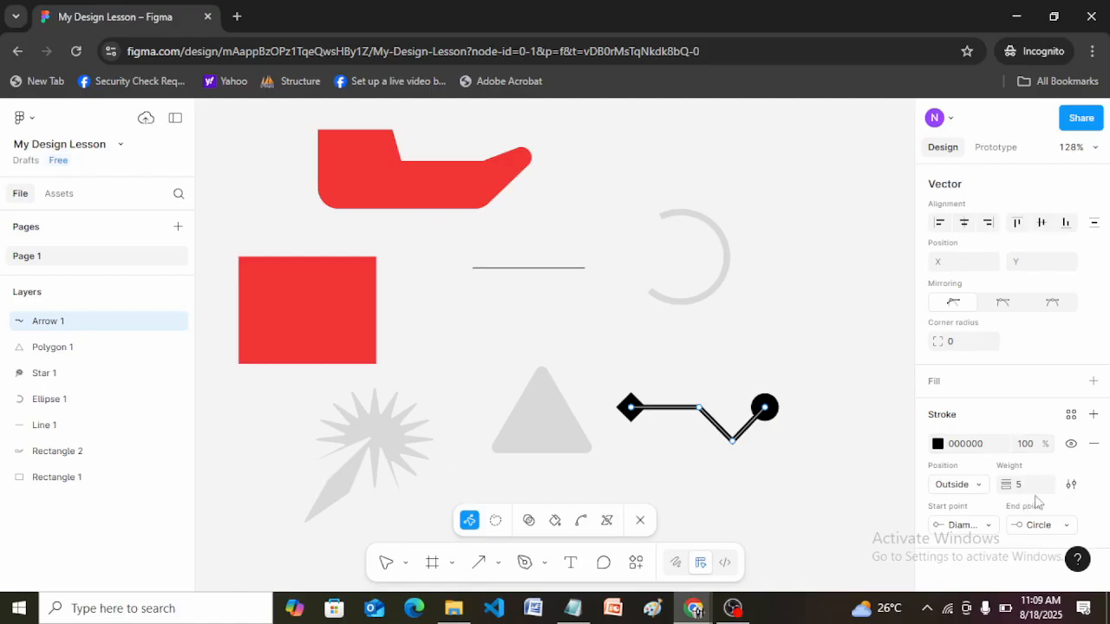
pyautogui.click(938, 445)
pyautogui.click(831, 414)
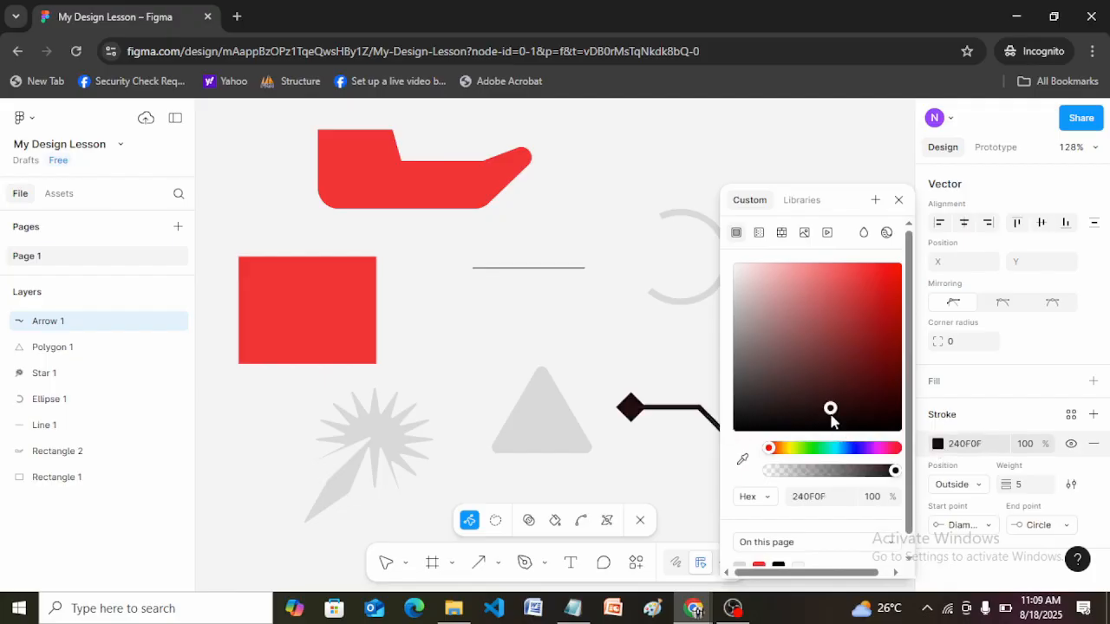
pyautogui.click(751, 345)
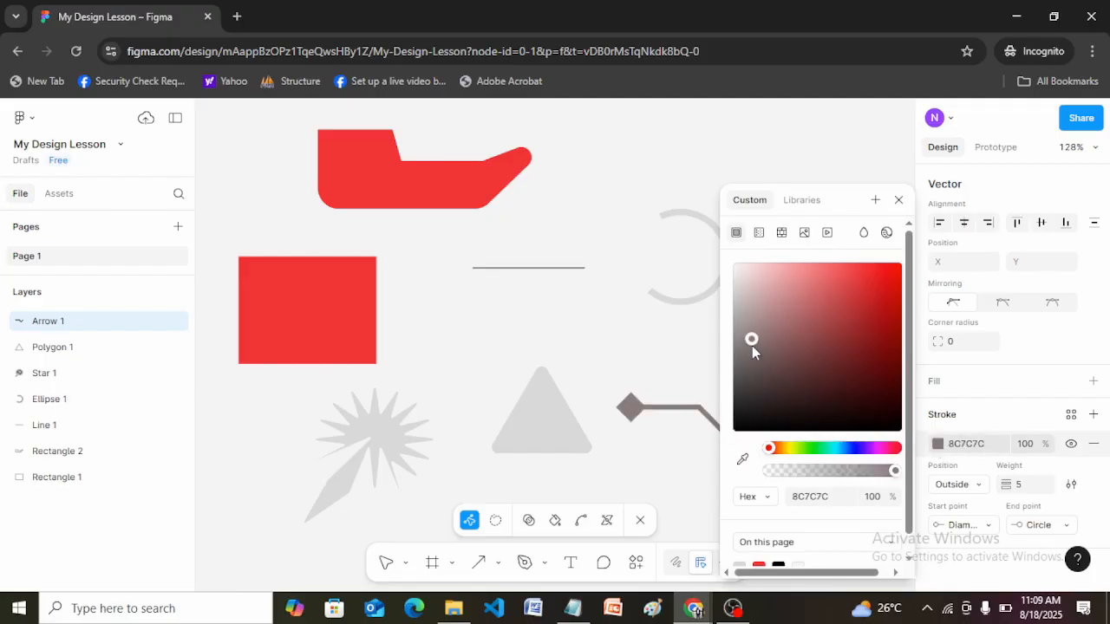
pyautogui.click(797, 410)
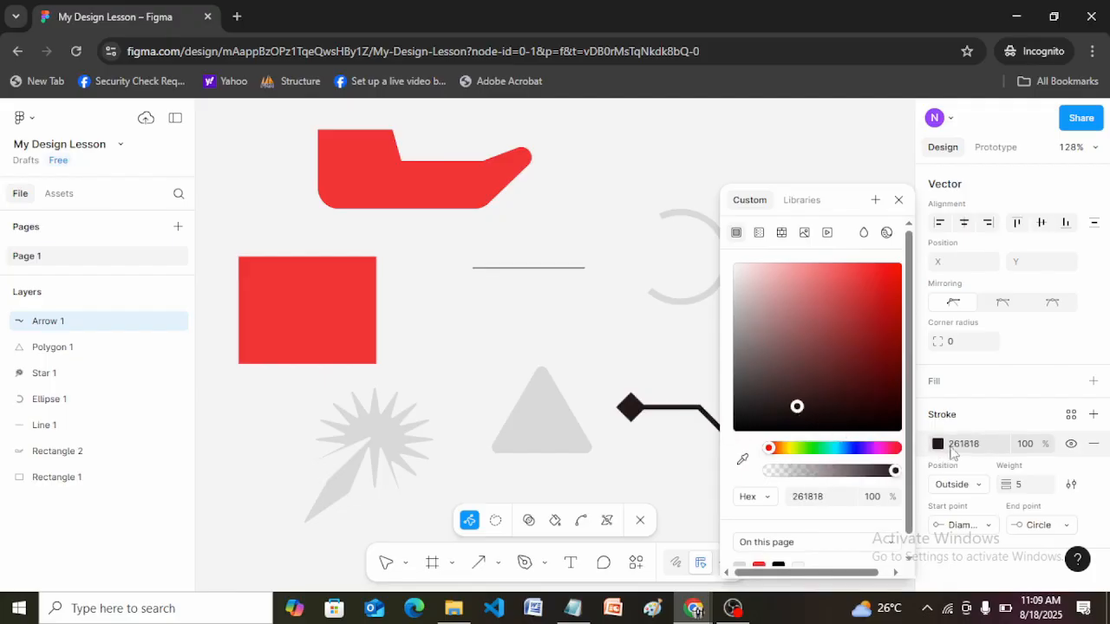
pyautogui.click(1025, 420)
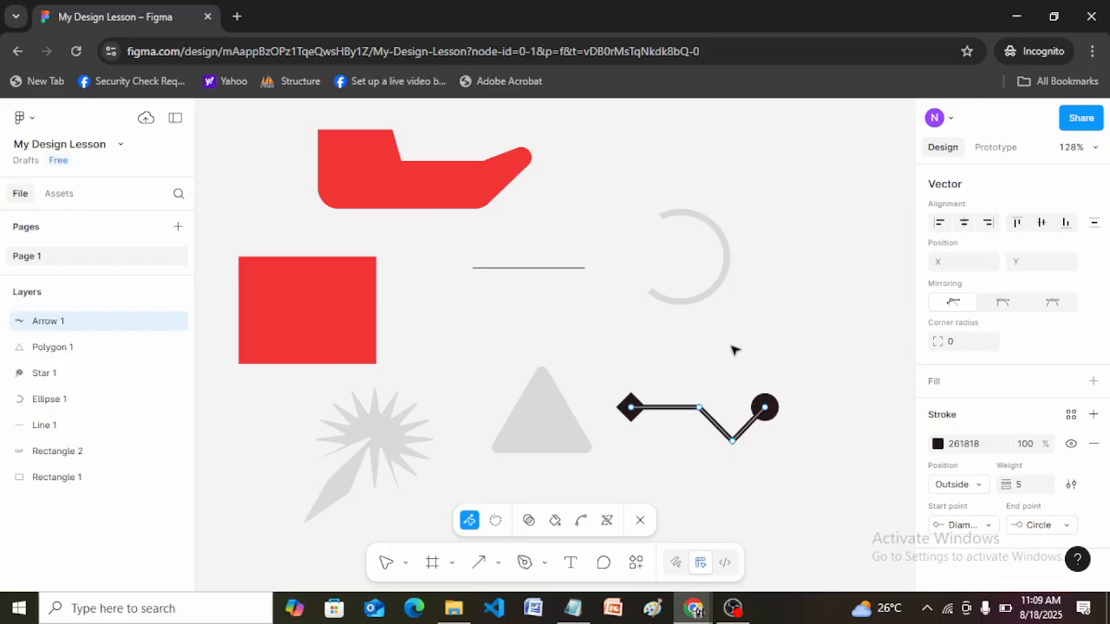
pyautogui.click(778, 374)
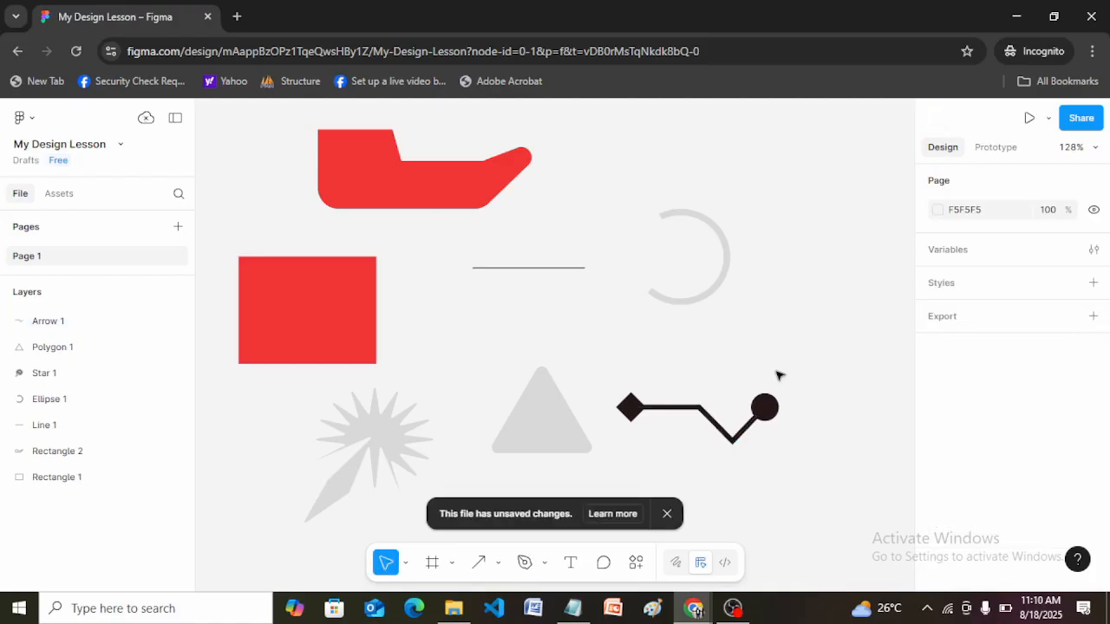
# Delete the red vector shape, the open ring and all remaining shapes to clear the canvas.
pyautogui.click(421, 176)
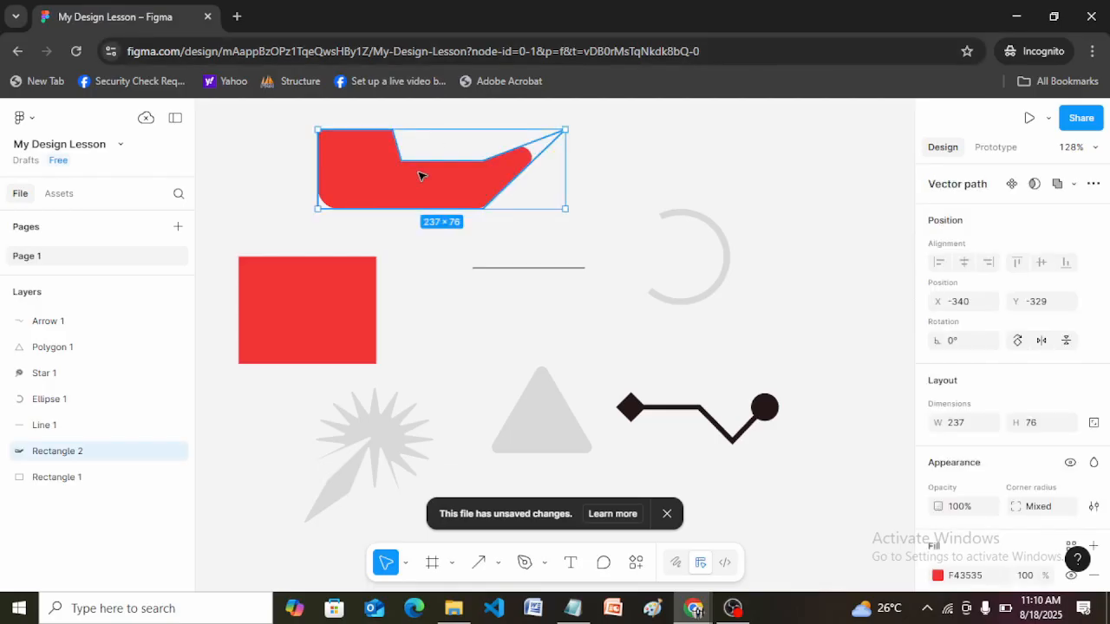
pyautogui.press('Delete')
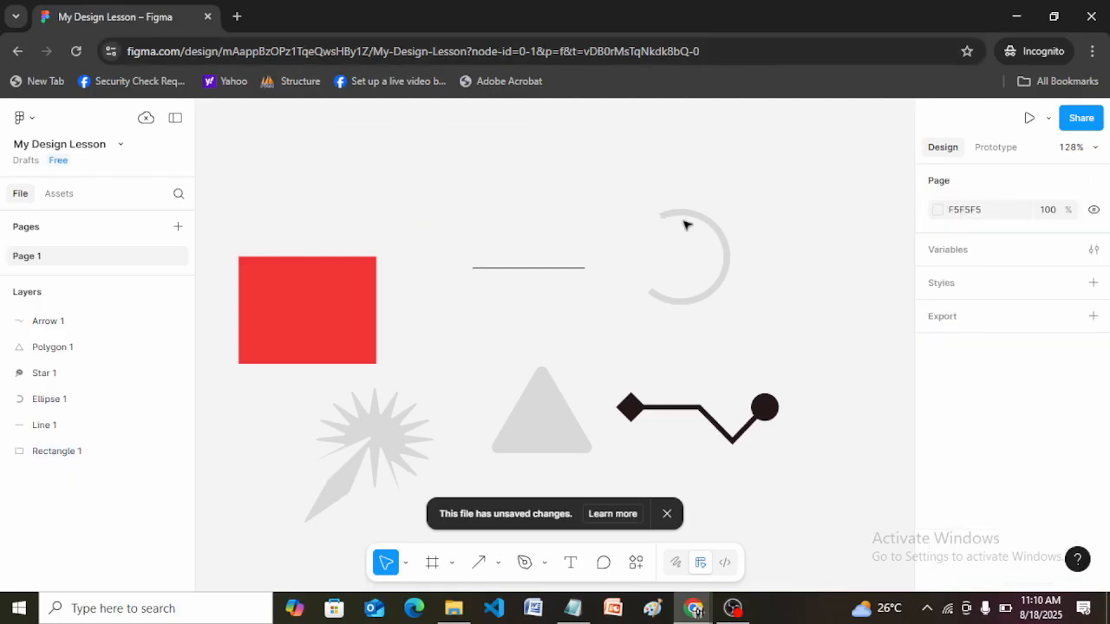
pyautogui.click(705, 225)
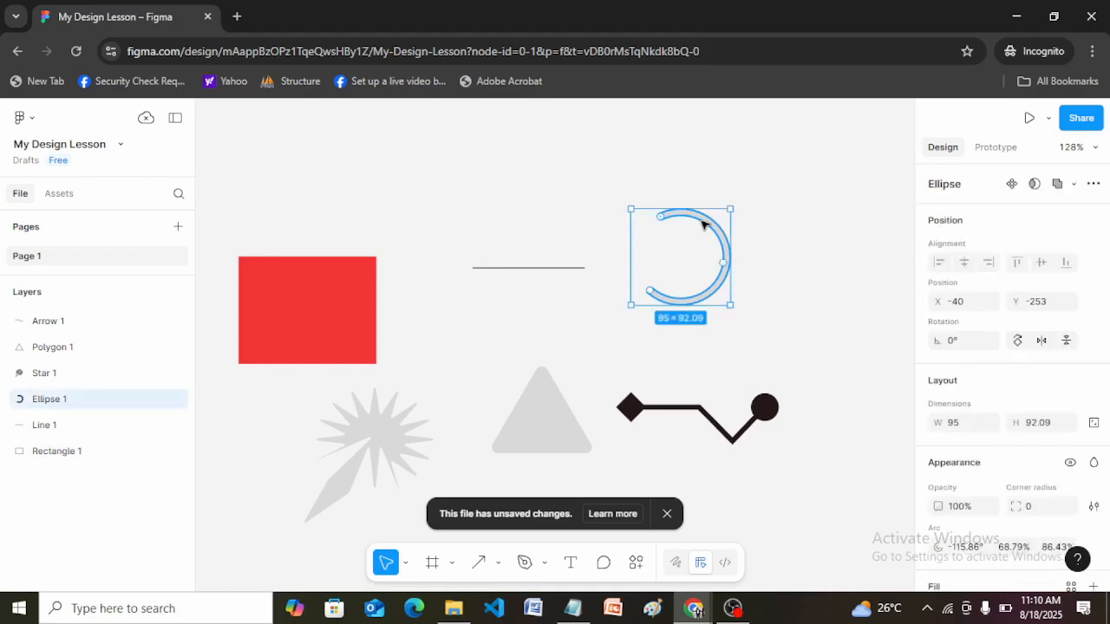
pyautogui.press('Delete')
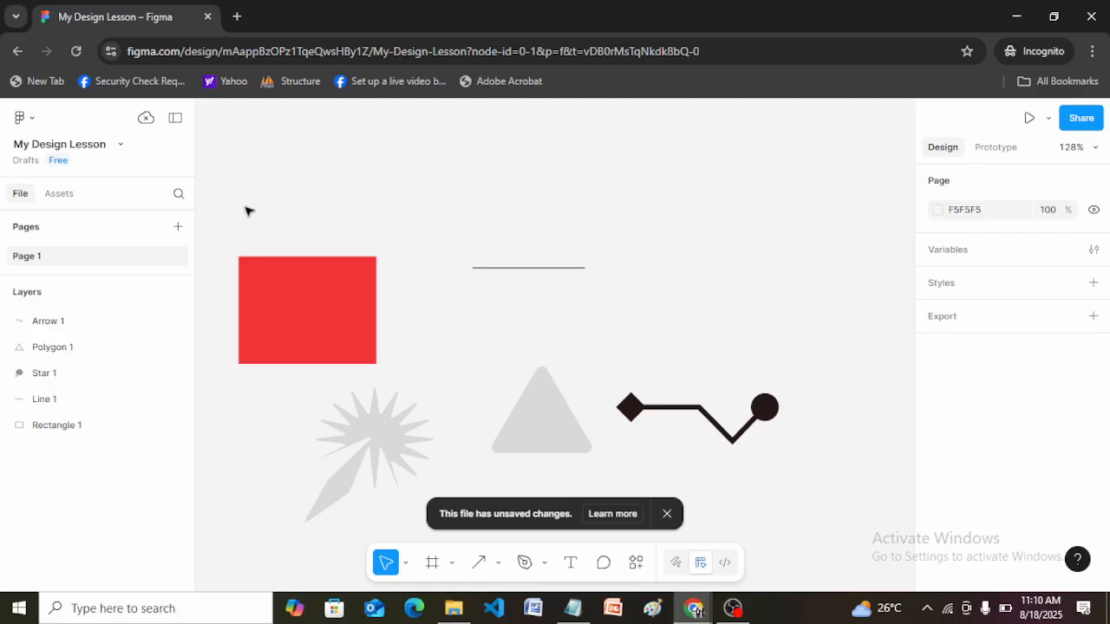
pyautogui.moveTo(209, 225); pyautogui.dragTo(805, 546)
pyautogui.press('Delete')
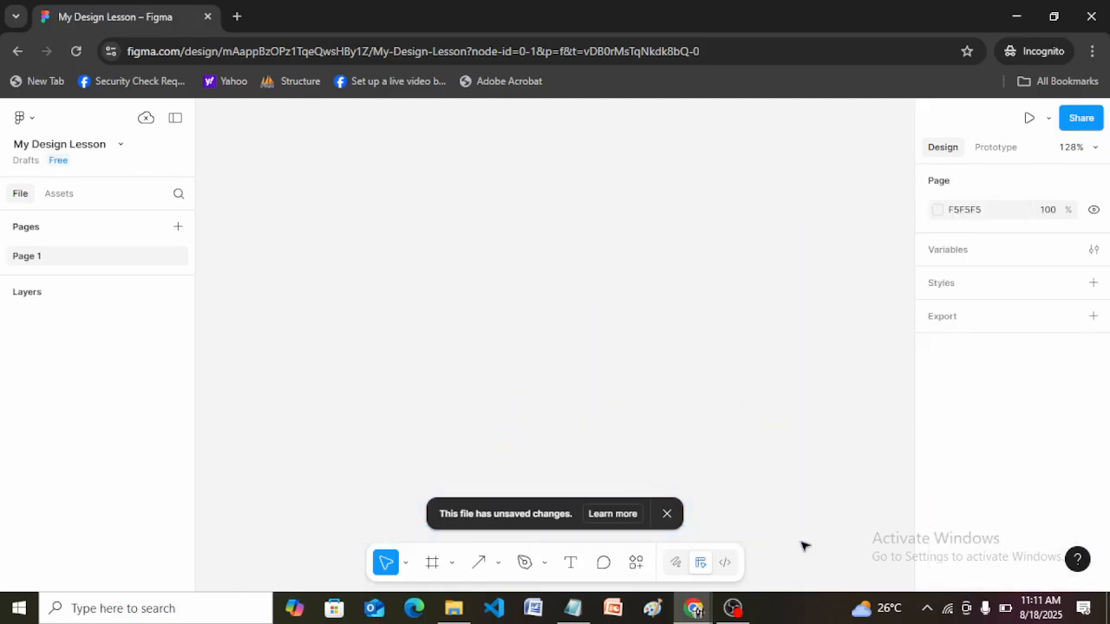
# Activate the Text tool and enter "lorem ipsum generator" as a web search in a new browser tab.
pyautogui.click(572, 563)
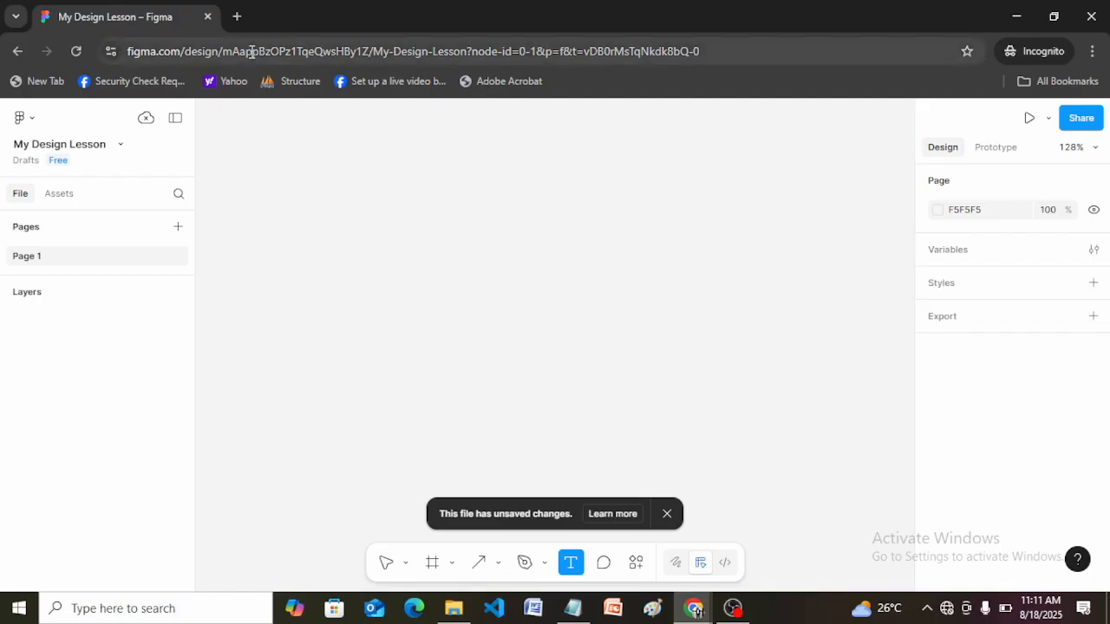
pyautogui.click(237, 17)
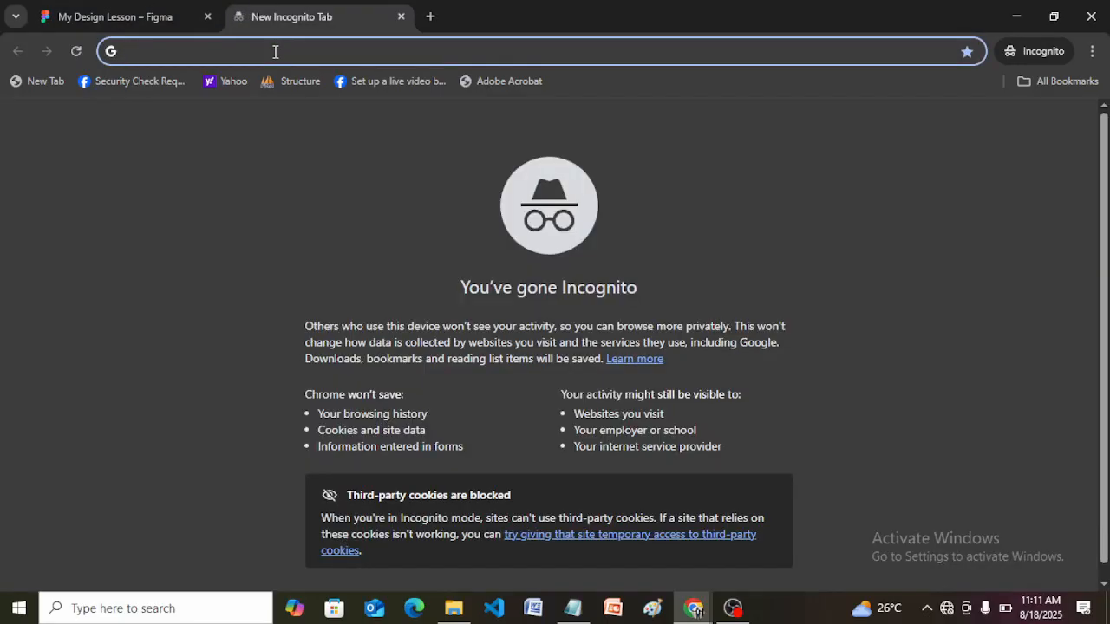
pyautogui.write('lore')
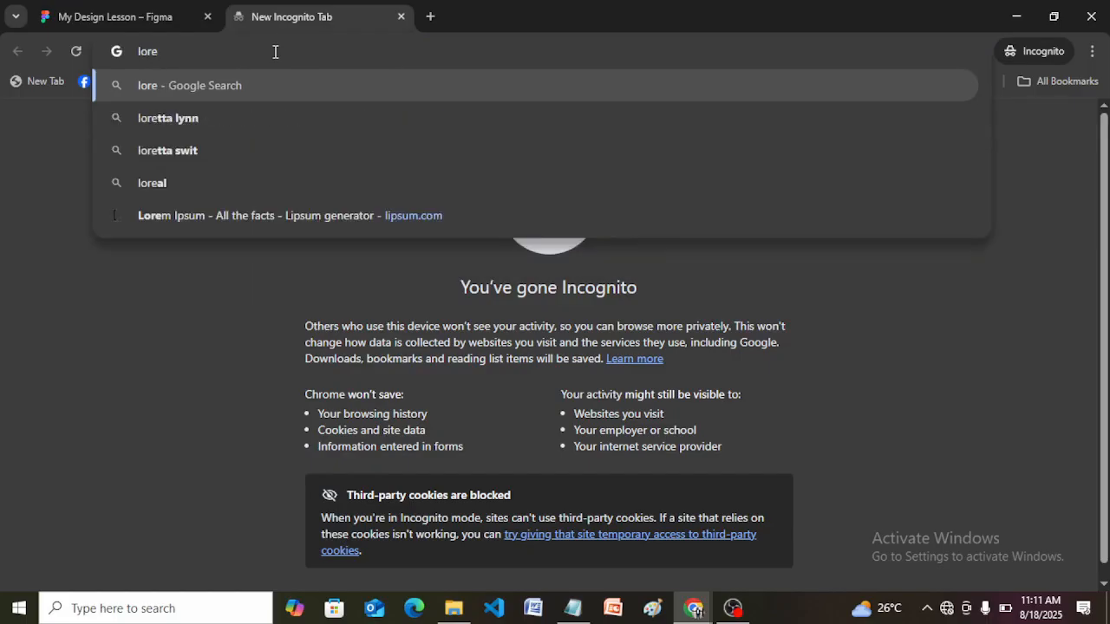
pyautogui.write('m ')
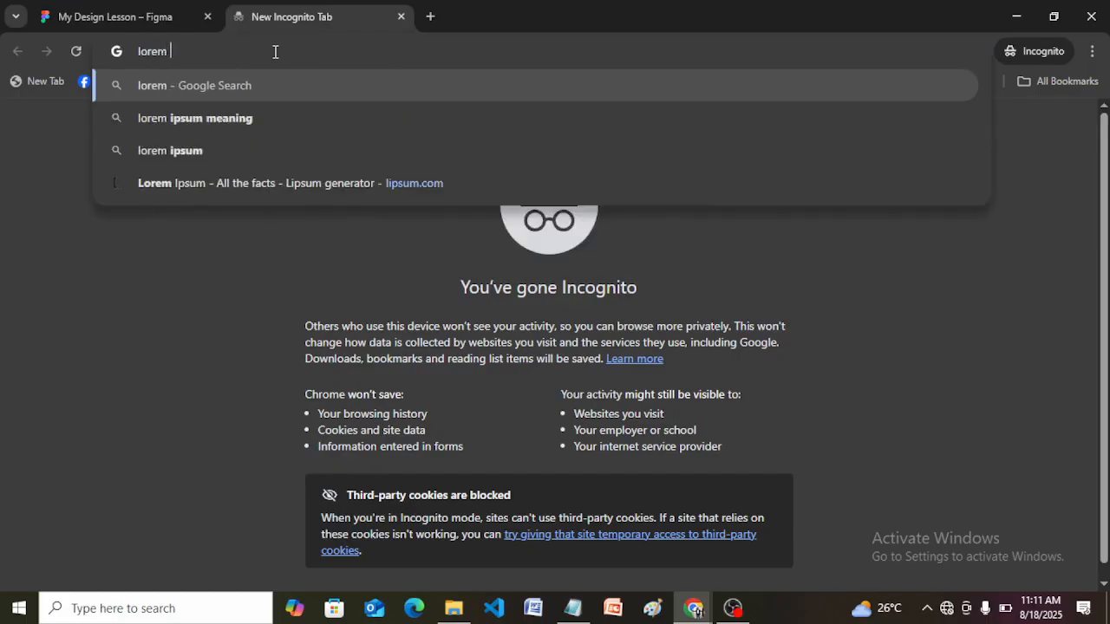
pyautogui.write('ipsum ')
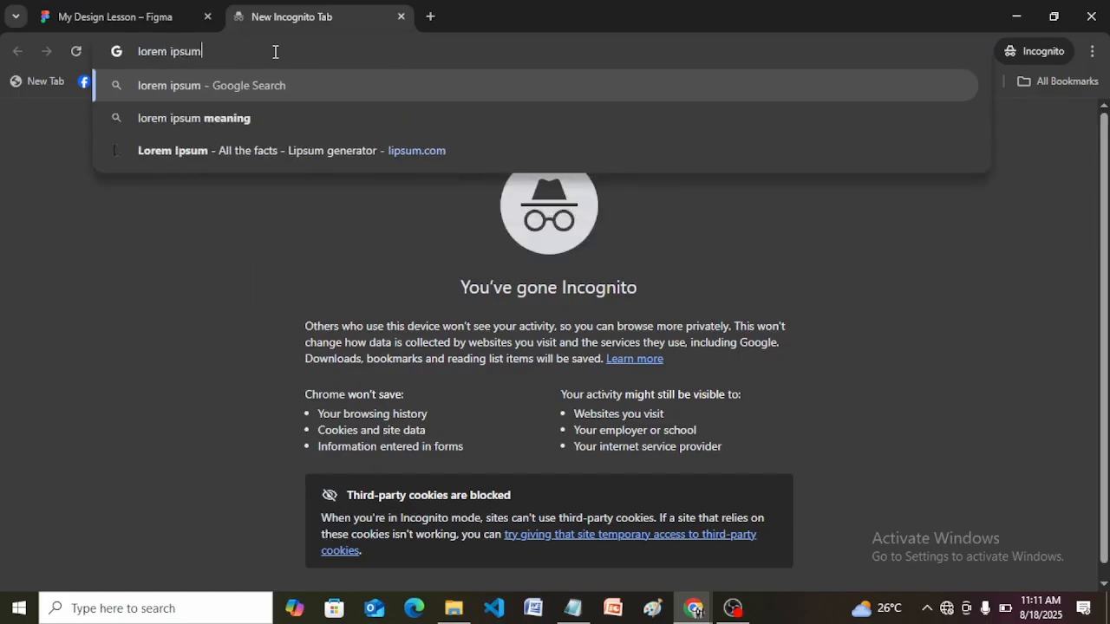
pyautogui.write('ge')
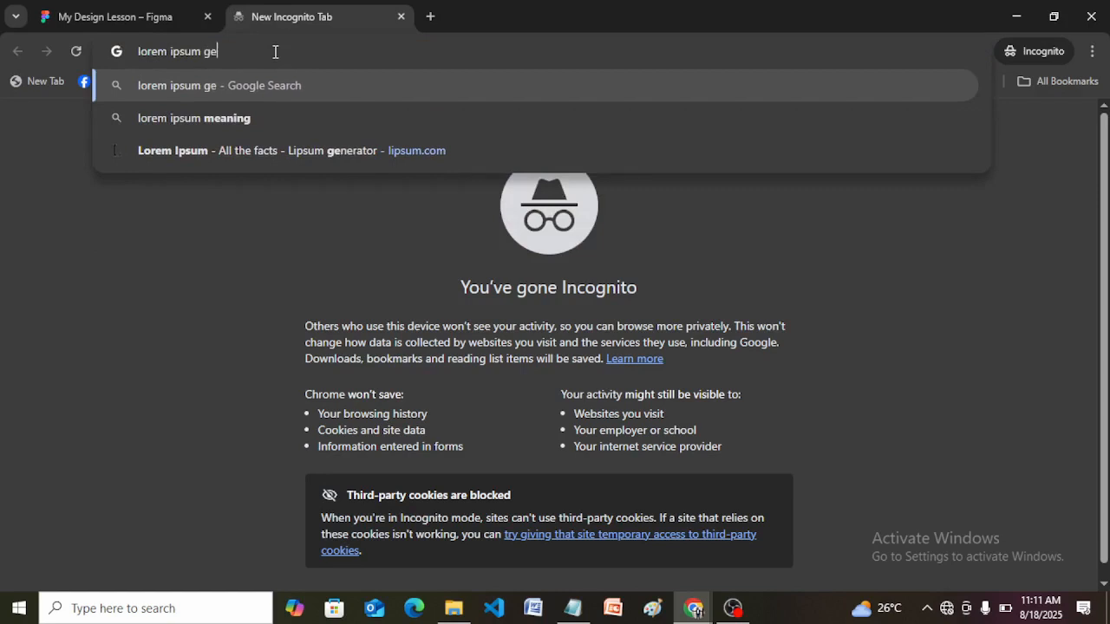
pyautogui.write('nerator')
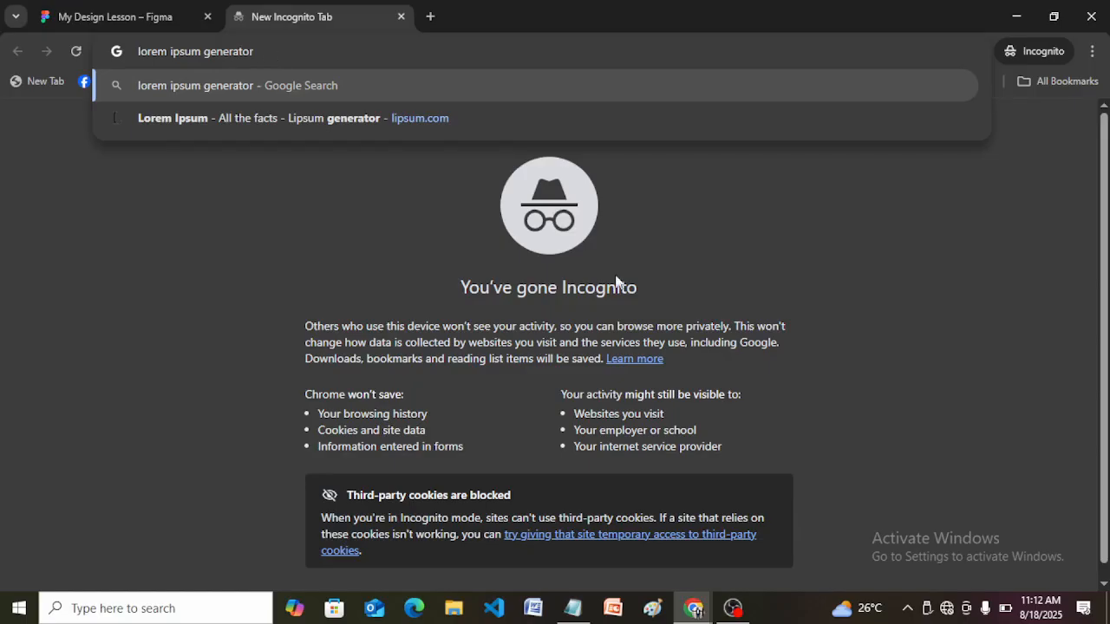
# Disconnect and reconnect the computer's Wi-Fi network, and return to the My Design Lesson file in Figma.
pyautogui.click(951, 613)
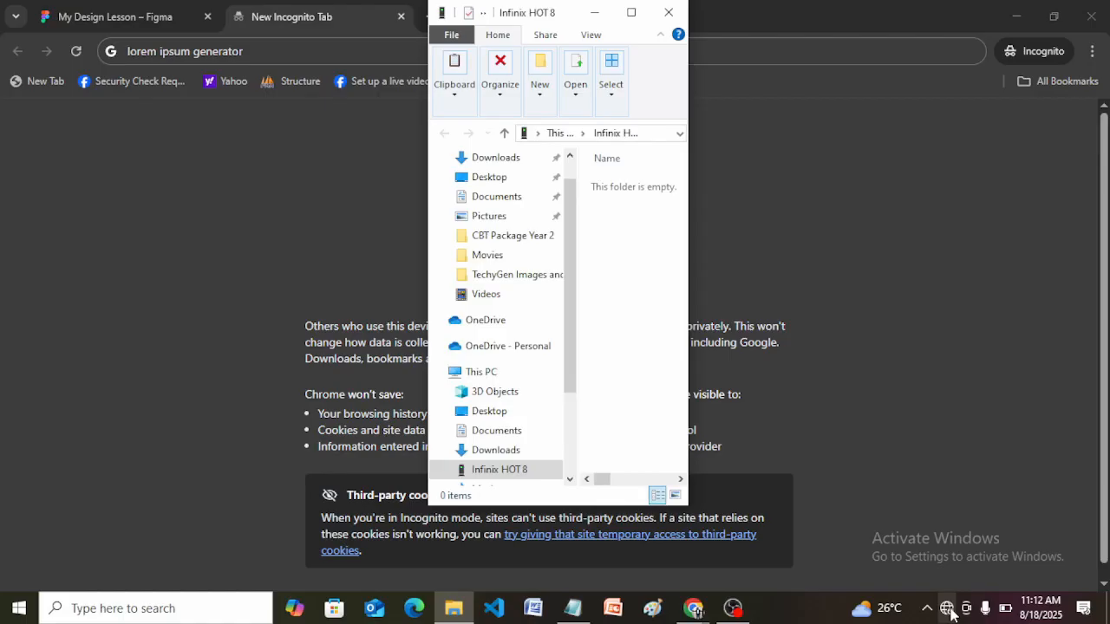
pyautogui.click(949, 610)
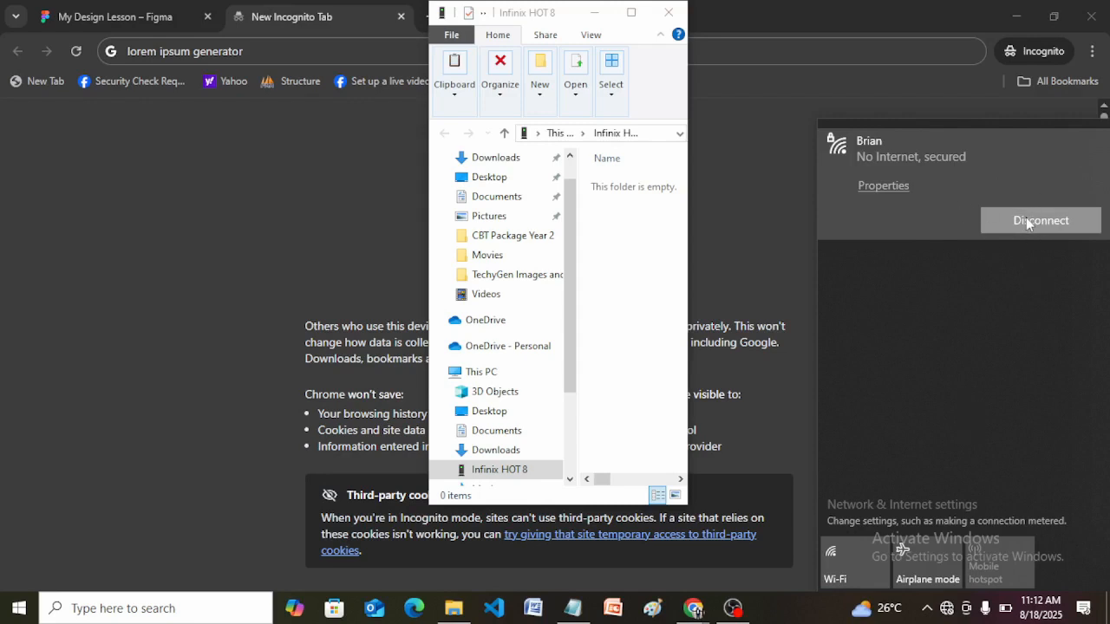
pyautogui.click(758, 244)
pyautogui.click(947, 609)
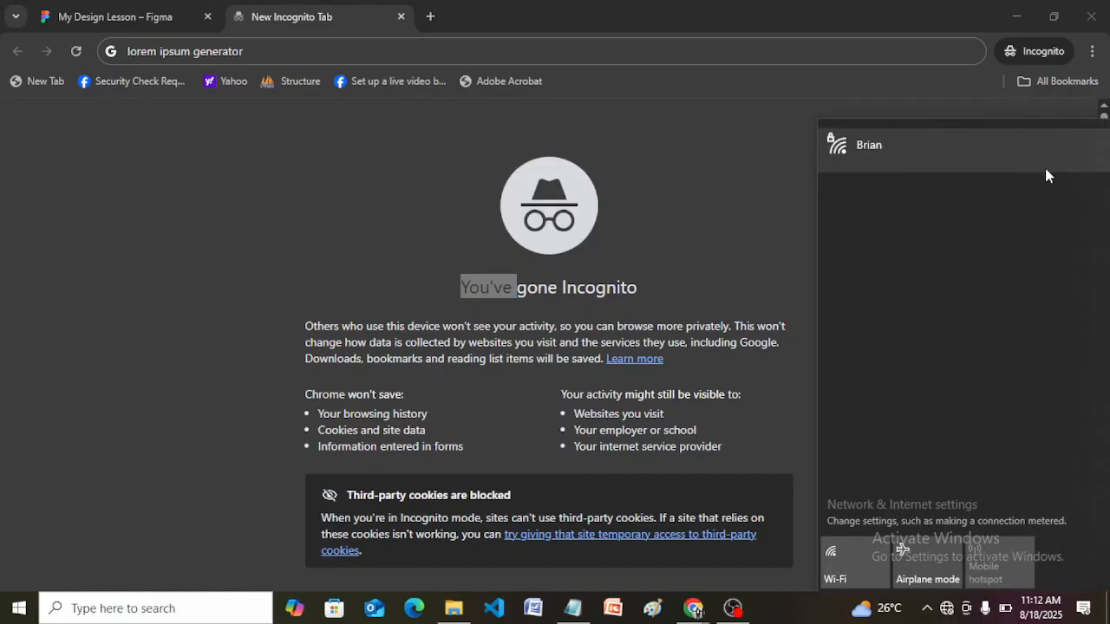
pyautogui.click(965, 151)
pyautogui.click(1034, 215)
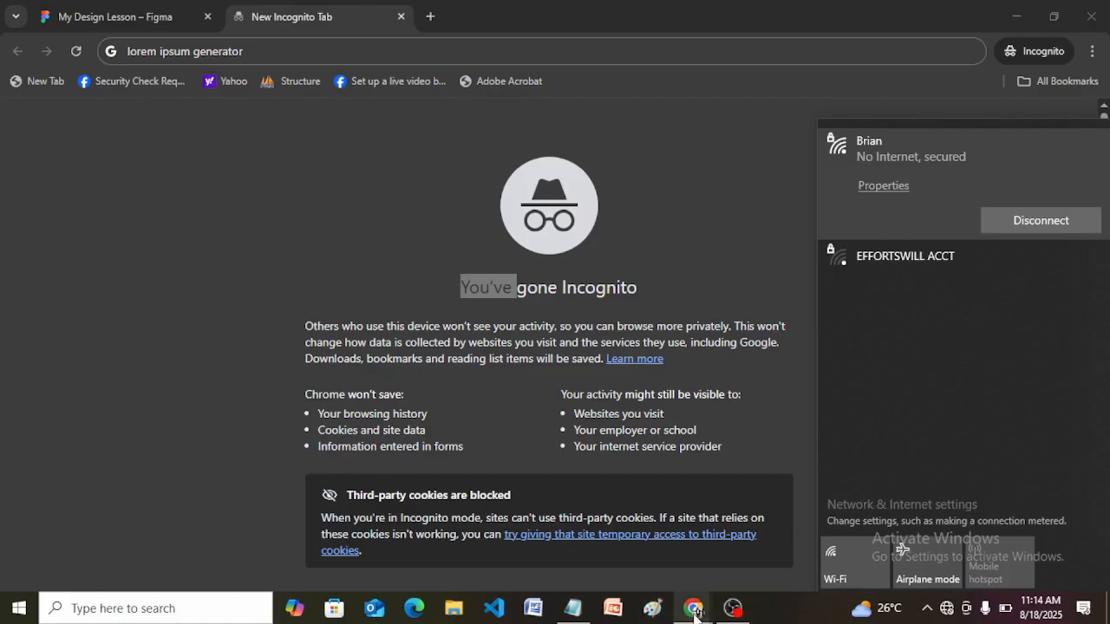
pyautogui.click(135, 22)
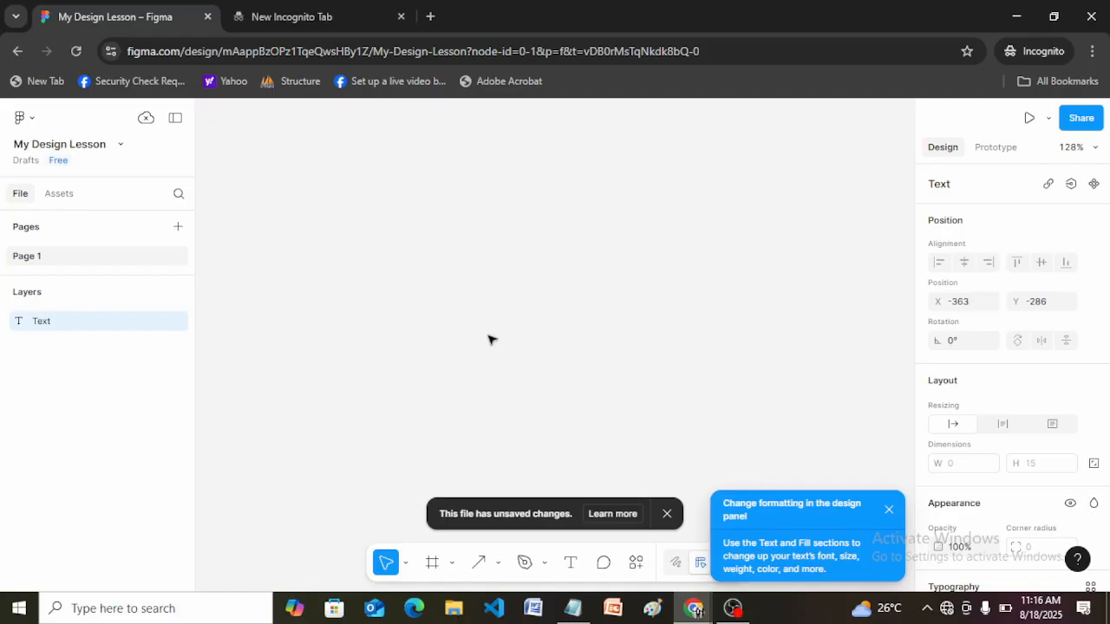
pyautogui.click(572, 565)
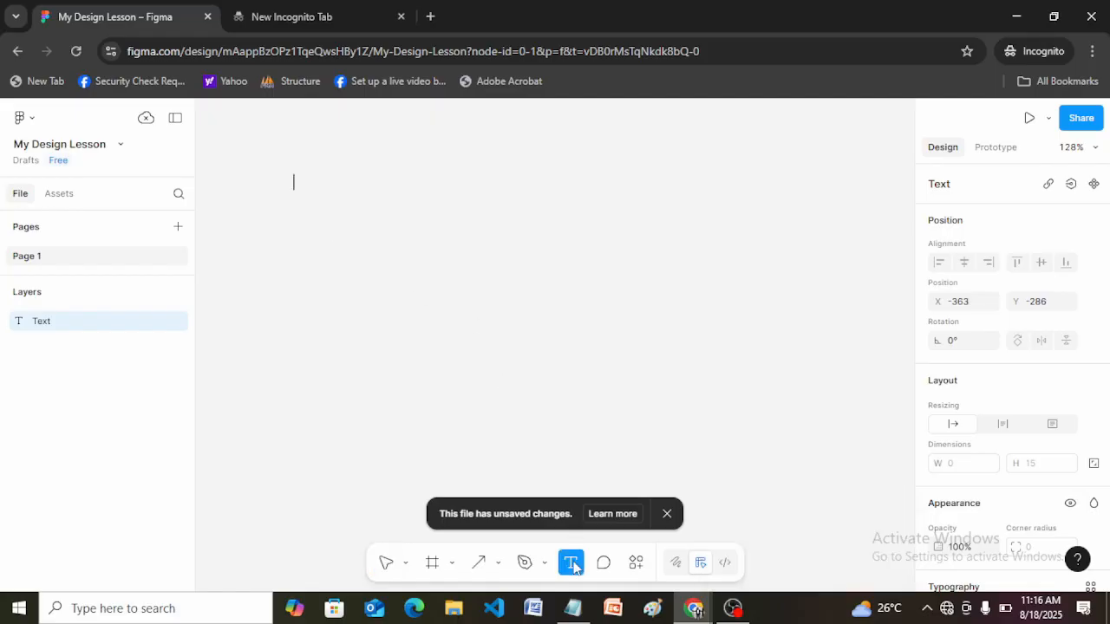
pyautogui.moveTo(316, 175); pyautogui.dragTo(608, 265)
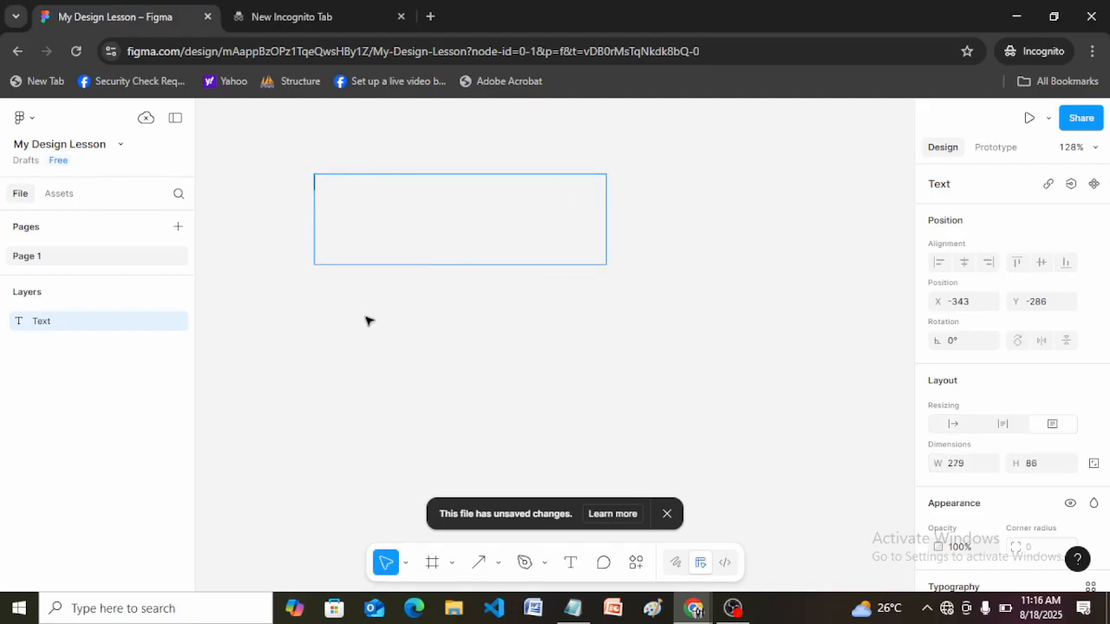
pyautogui.click(572, 565)
pyautogui.click(343, 330)
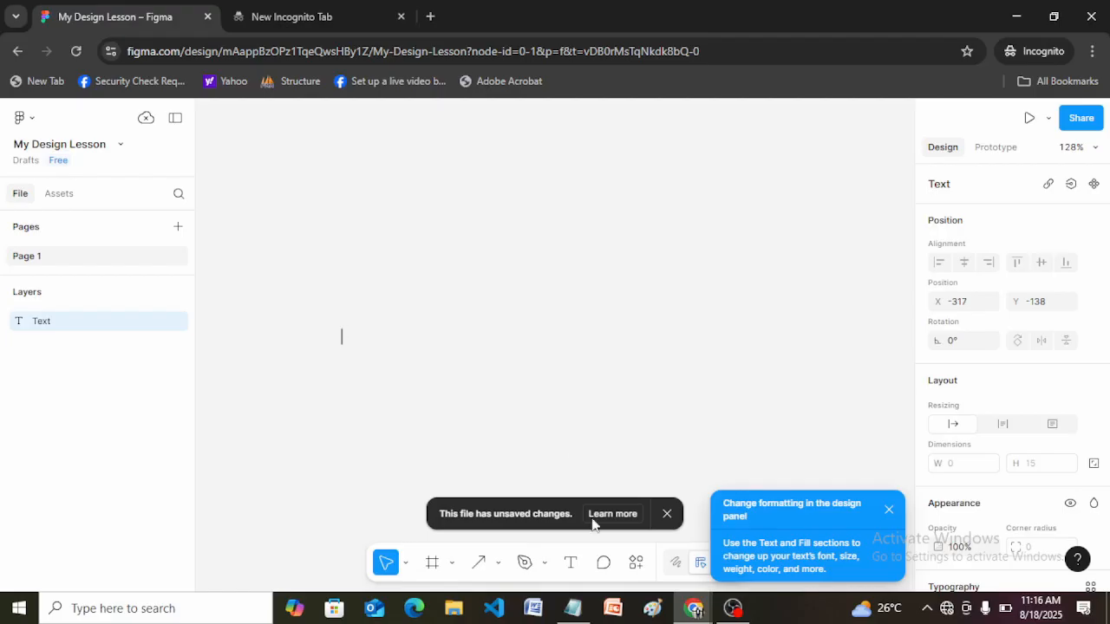
# Draw a text box about 276 × 118 and enter "This is me typing about the use of text tool in figma".
pyautogui.click(571, 564)
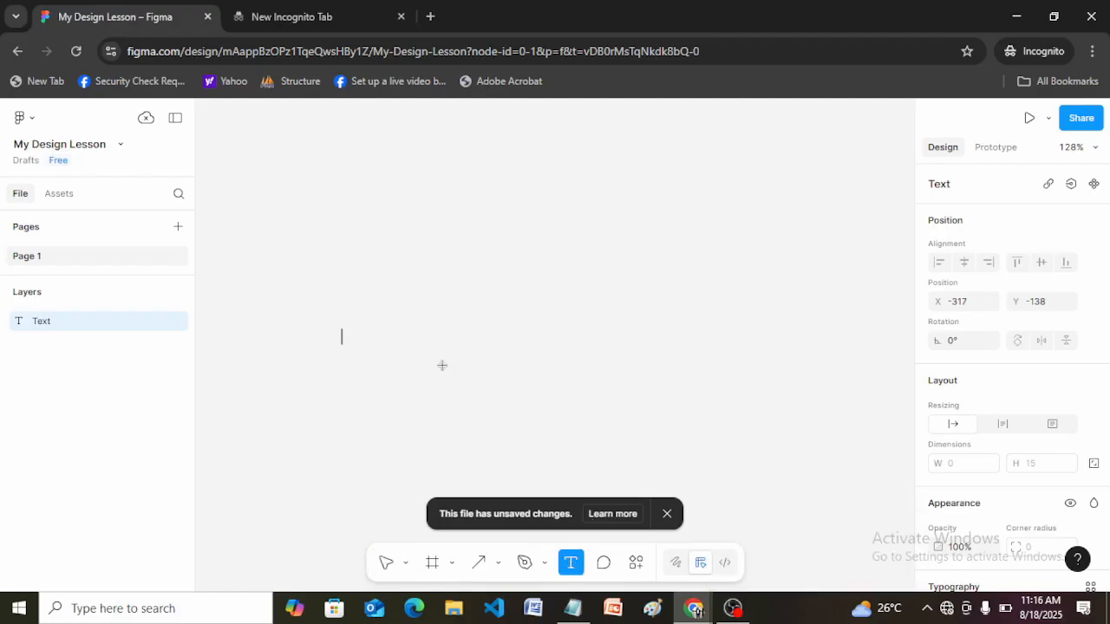
pyautogui.moveTo(307, 170); pyautogui.dragTo(595, 294)
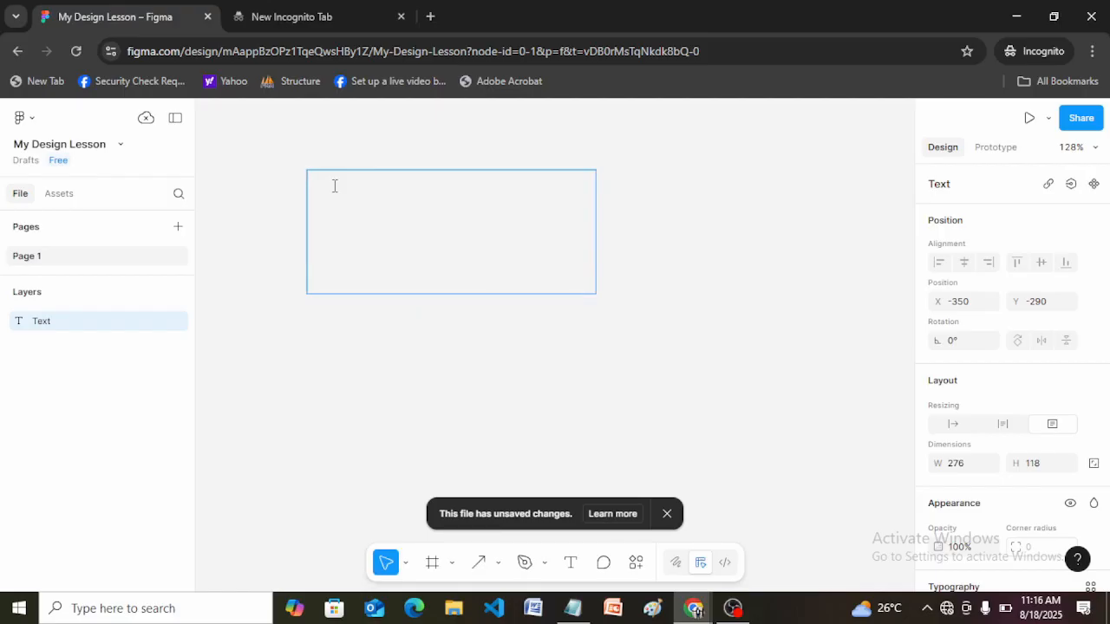
pyautogui.write('This is me typing ')
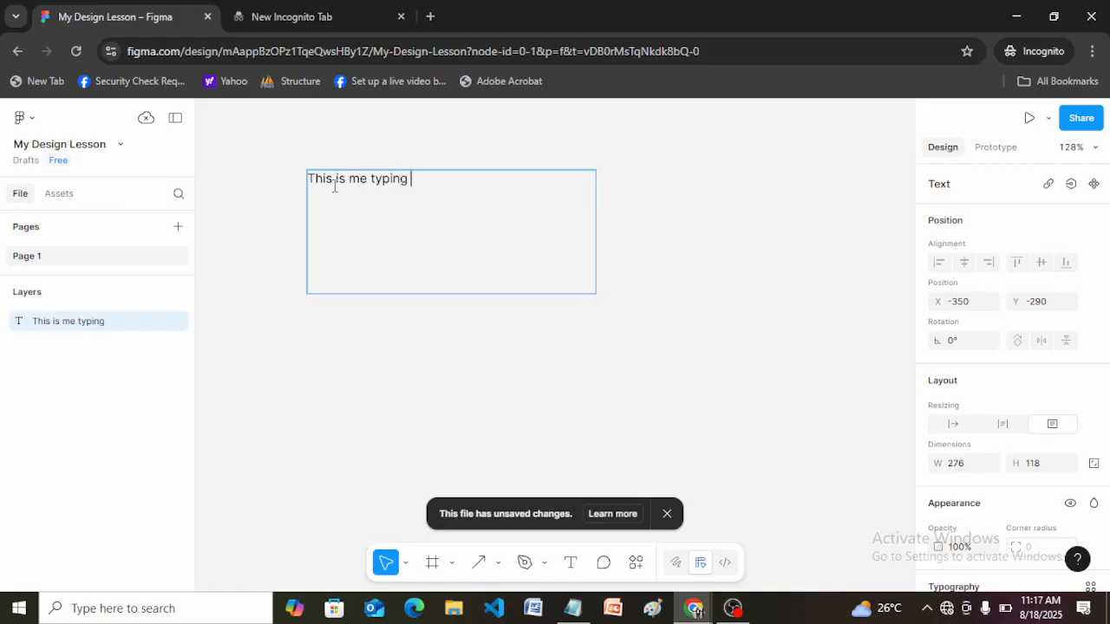
pyautogui.write('about the use')
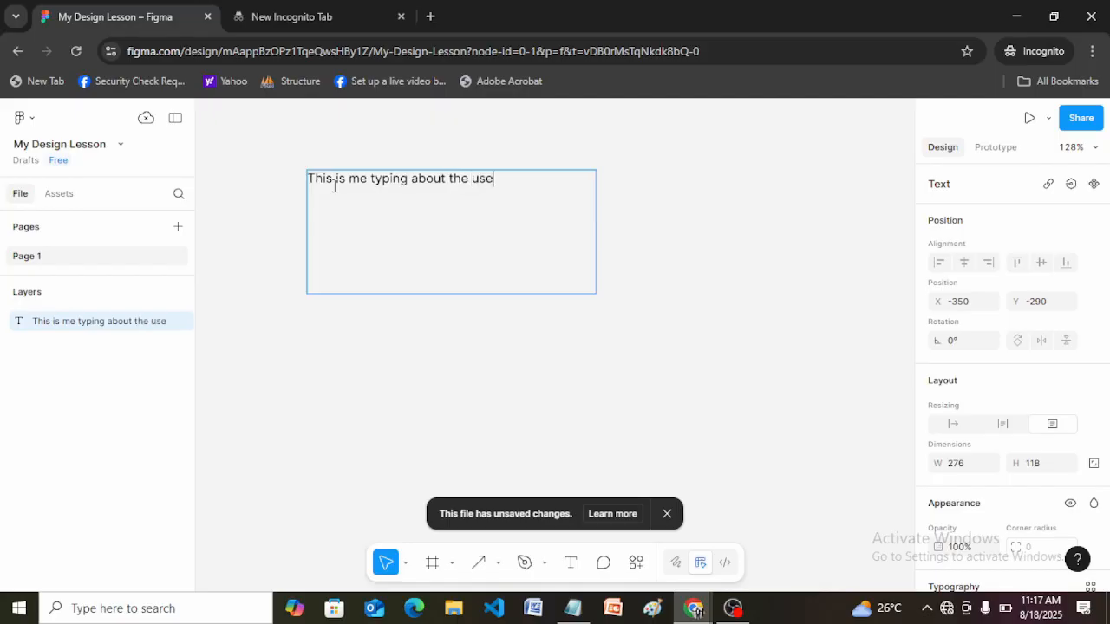
pyautogui.write(' of text tol')
pyautogui.press('BackSpace')
pyautogui.write('ol in ')
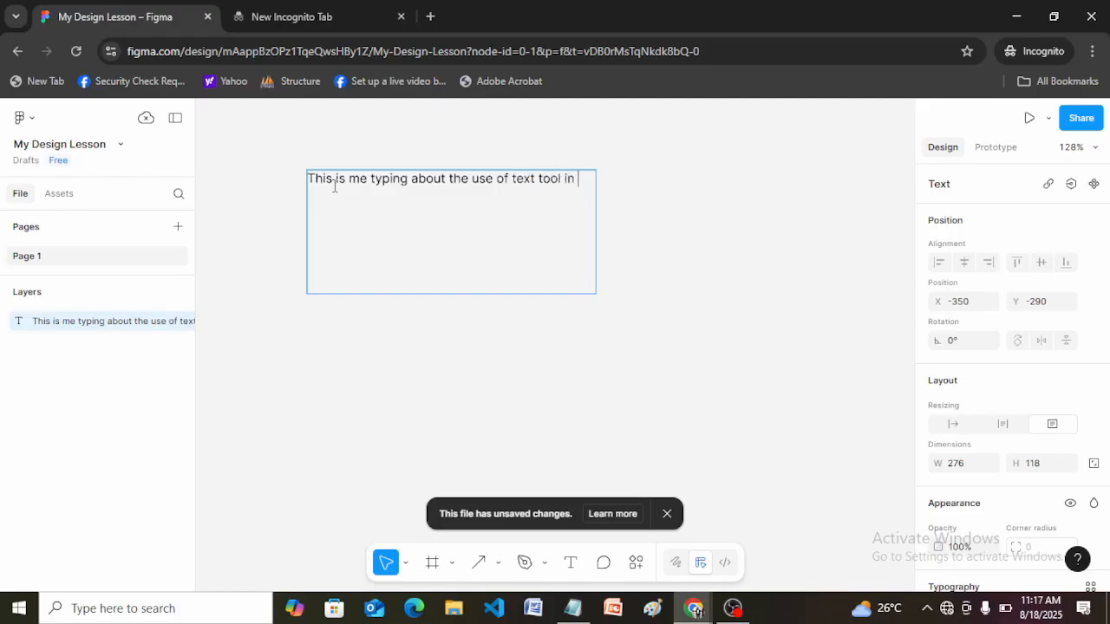
pyautogui.write('figma')
# Continue the paragraph with ". this is still typing and still learning user interface design".
pyautogui.write('this is still ')
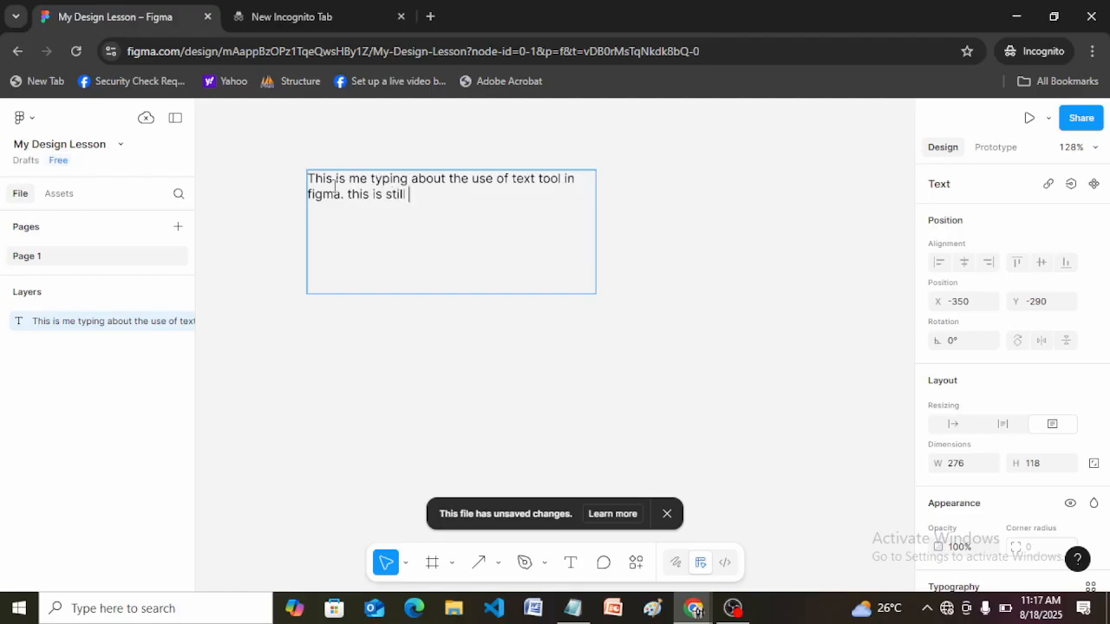
pyautogui.write('typing and still learning')
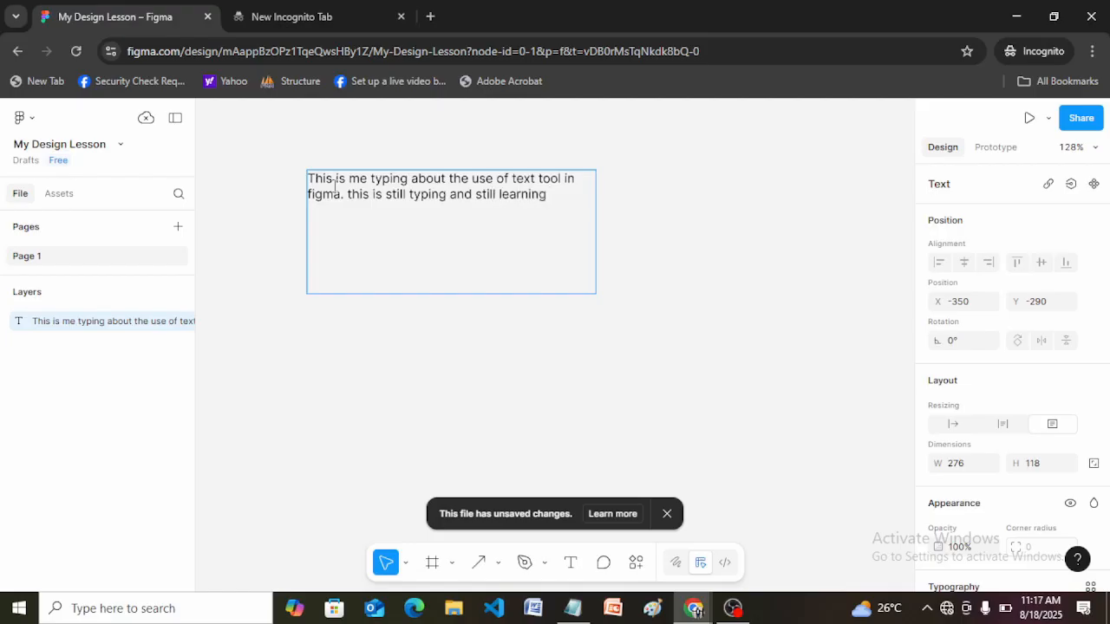
pyautogui.write(' user int')
pyautogui.write('er')
pyautogui.write('face desig')
pyautogui.write('n')
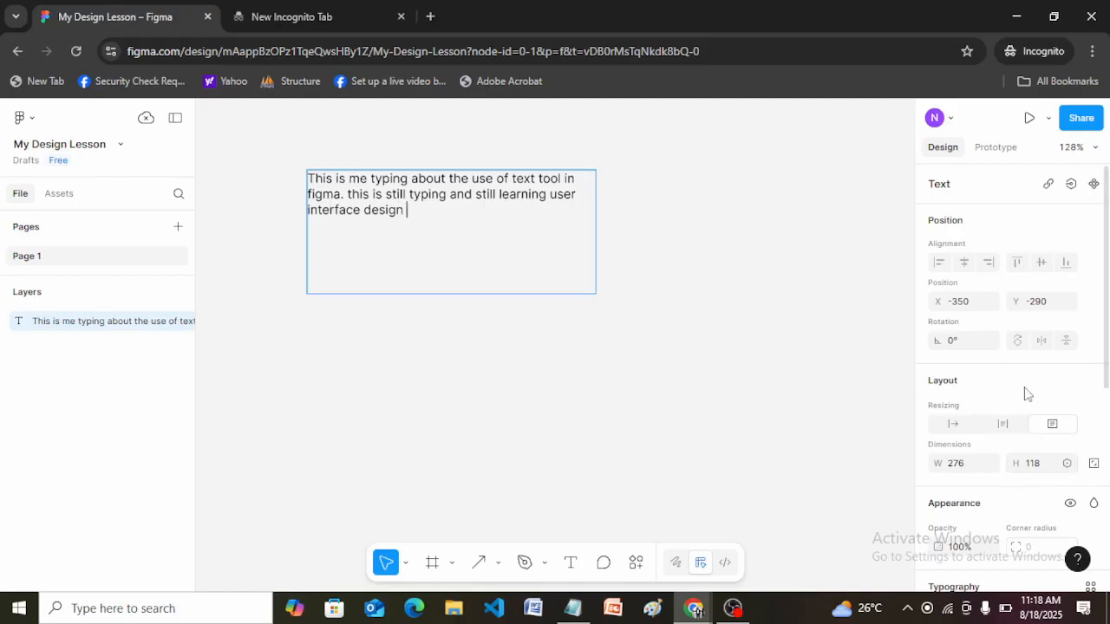
# Try font size 24 on the paragraph, undo the change and deselect the text box.
pyautogui.moveTo(1106, 291); pyautogui.dragTo(1109, 340)
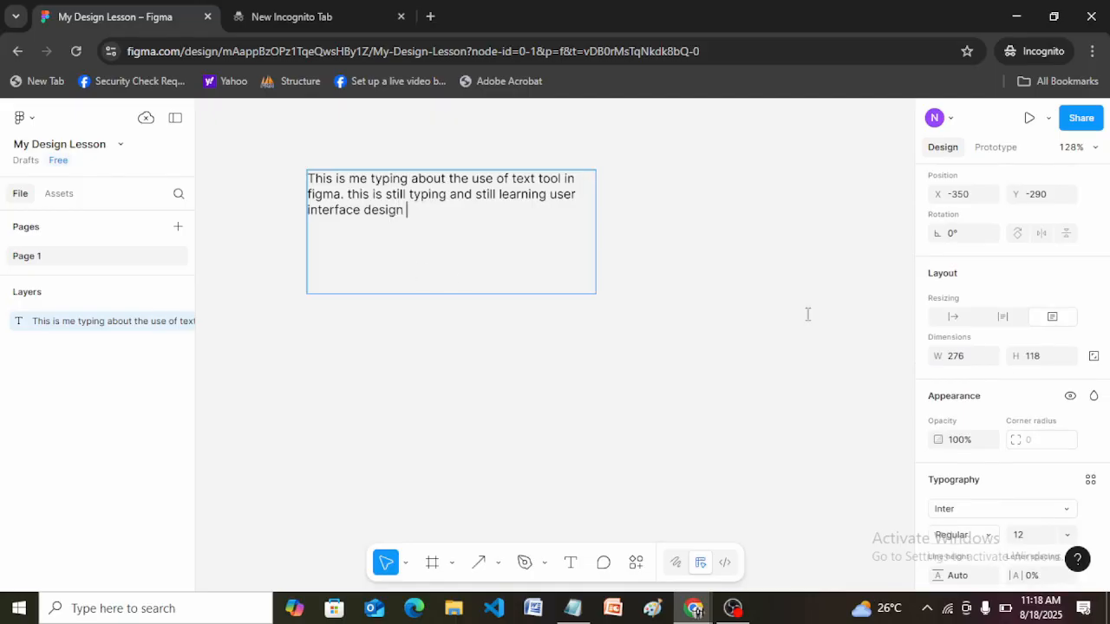
pyautogui.click(1069, 536)
pyautogui.click(1042, 404)
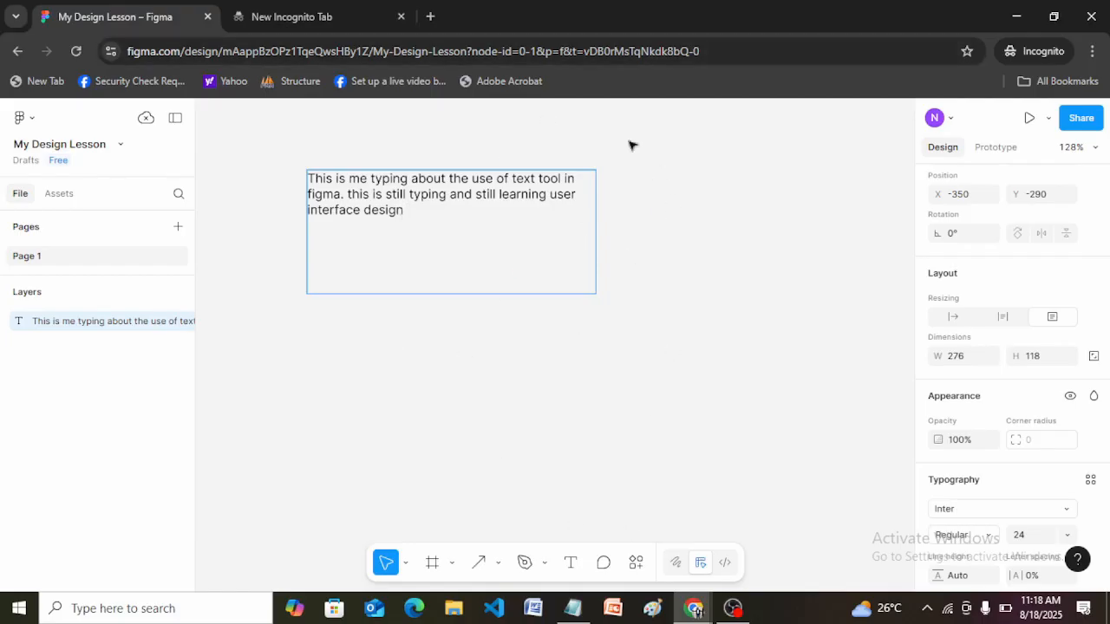
pyautogui.press('Escape')
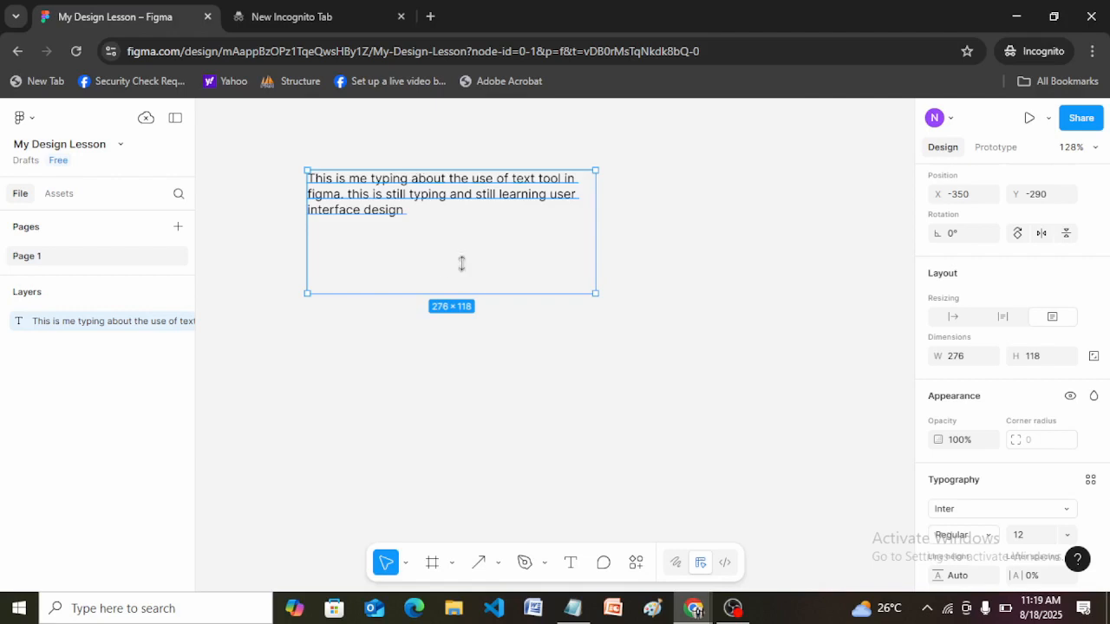
pyautogui.click(1073, 538)
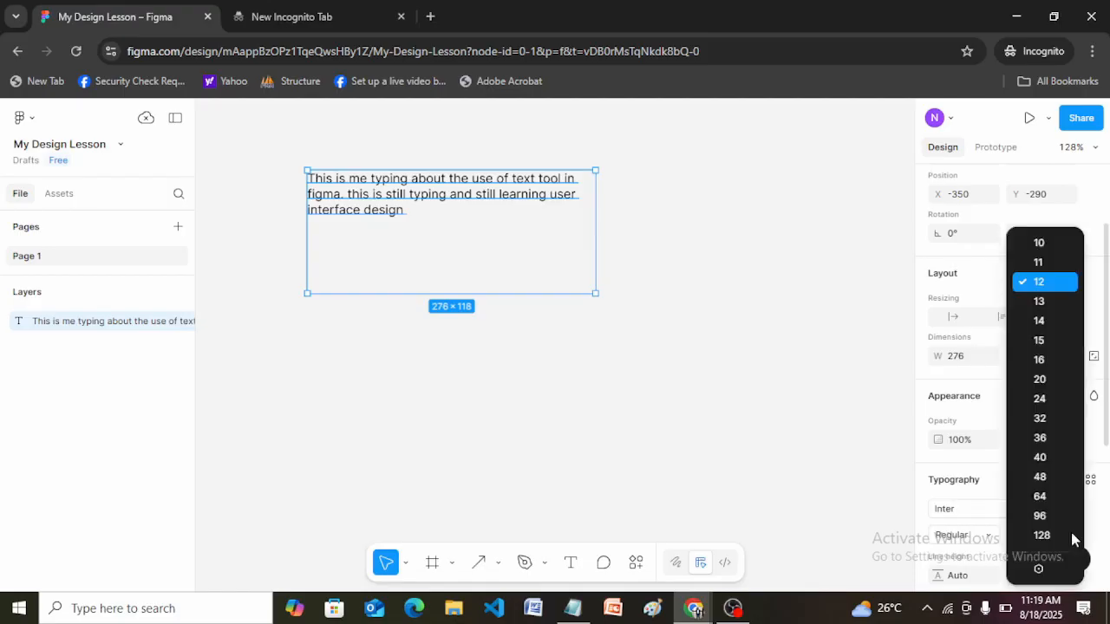
pyautogui.click(1039, 399)
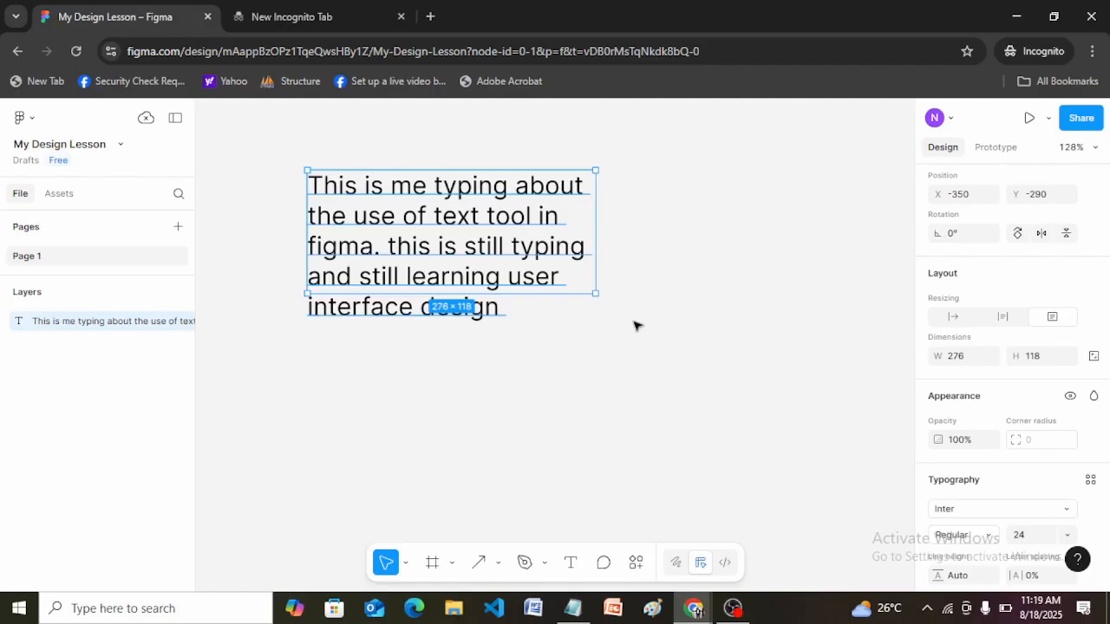
pyautogui.hotkey('ctrl', 'z')
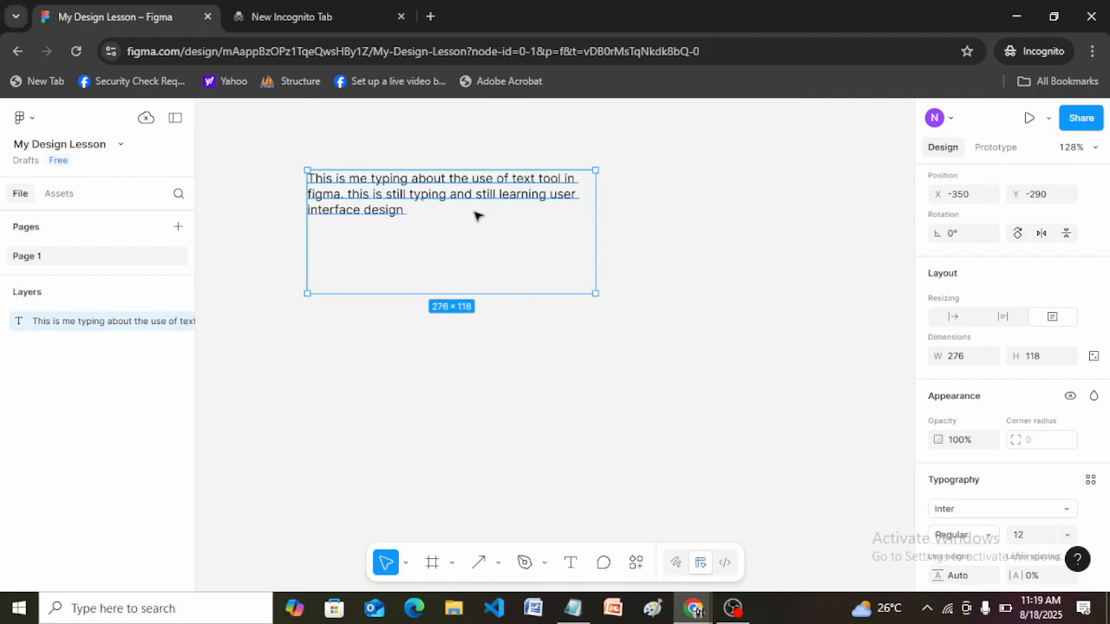
pyautogui.press('Escape')
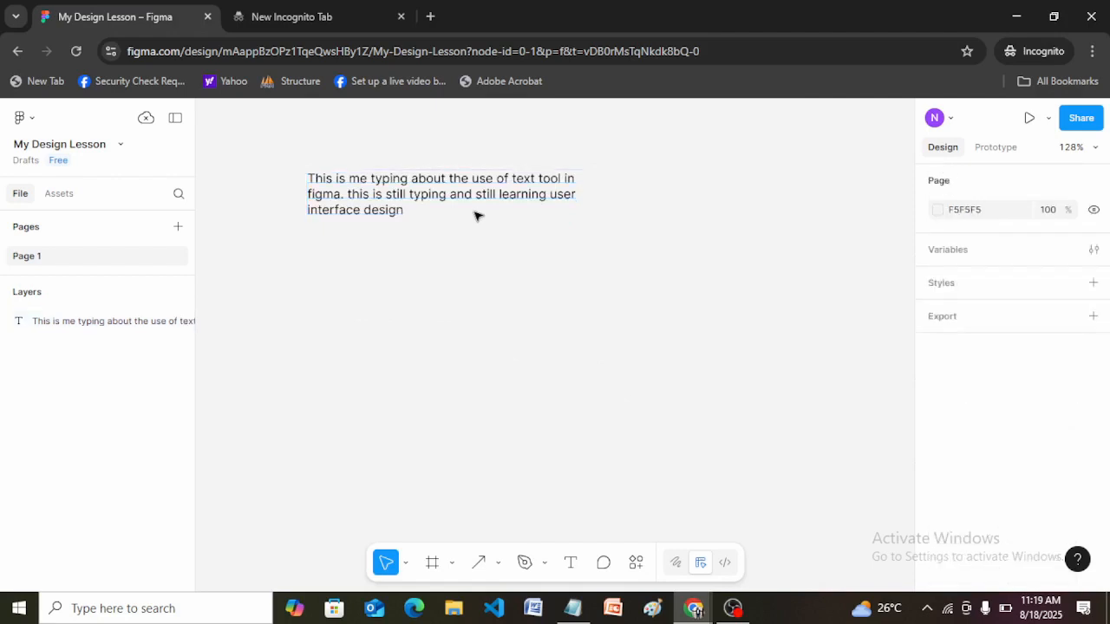
# Reduce the paragraph text box's height to about 58 from its lower edge and deselect it.
pyautogui.click(424, 208)
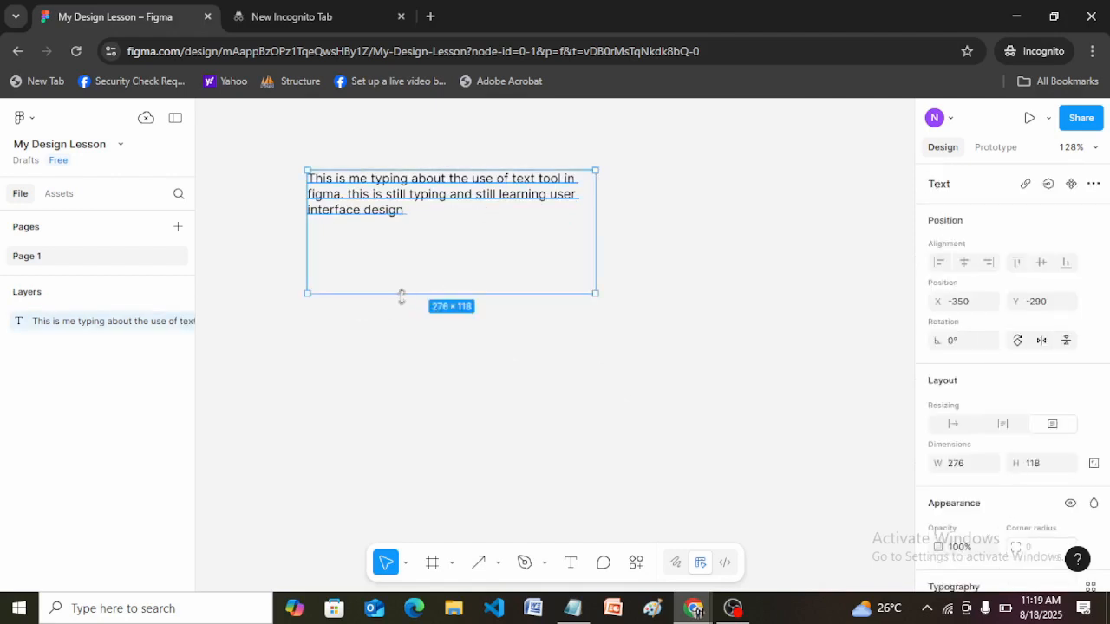
pyautogui.moveTo(404, 295); pyautogui.dragTo(402, 230)
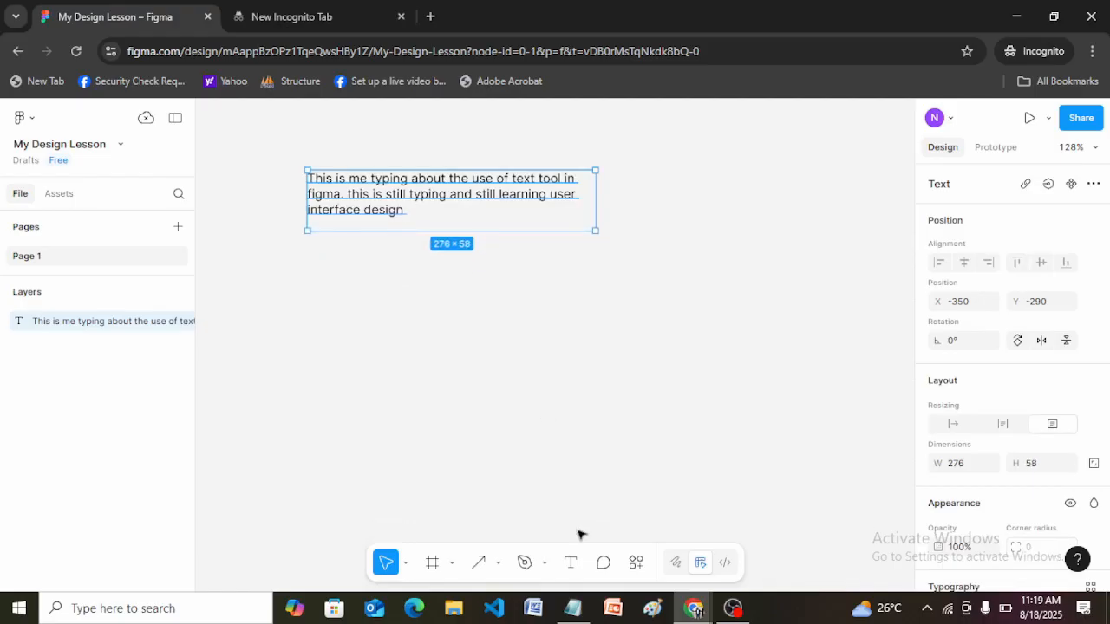
pyautogui.press('Escape')
# Place an auto-width text below the paragraph reading "This is me typing about the use of text tool in figma".
pyautogui.click(571, 565)
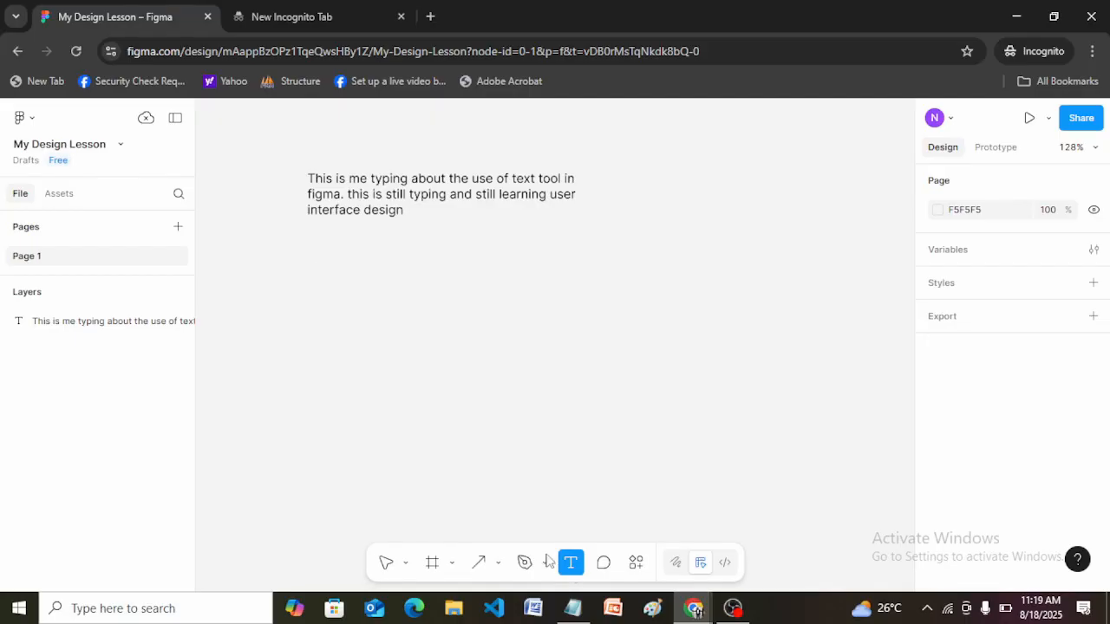
pyautogui.click(336, 284)
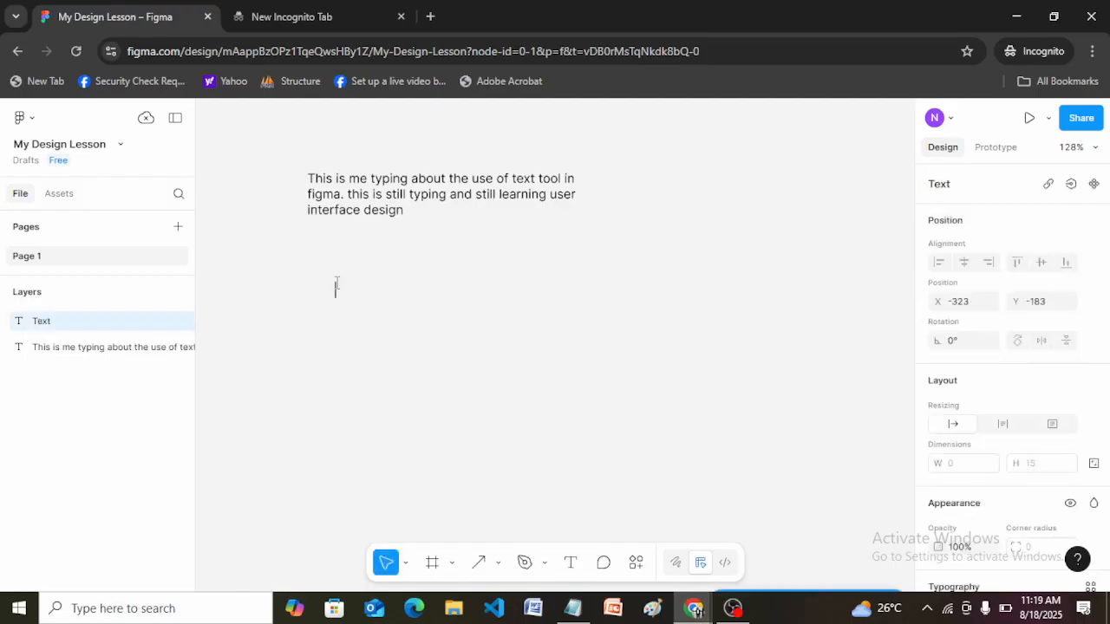
pyautogui.write('This is')
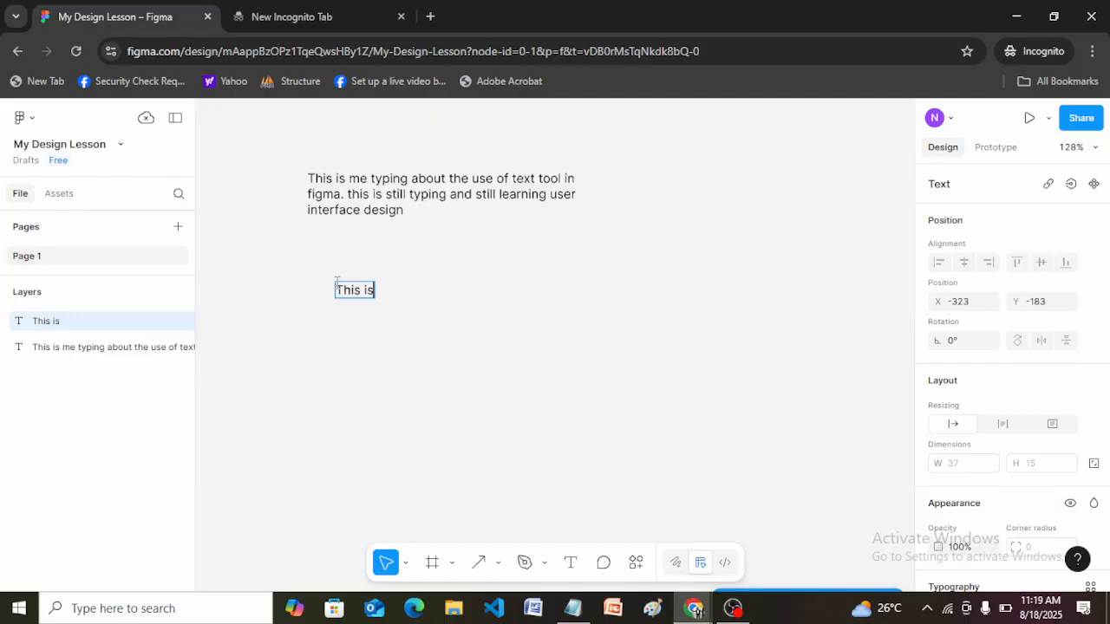
pyautogui.write(' me typing')
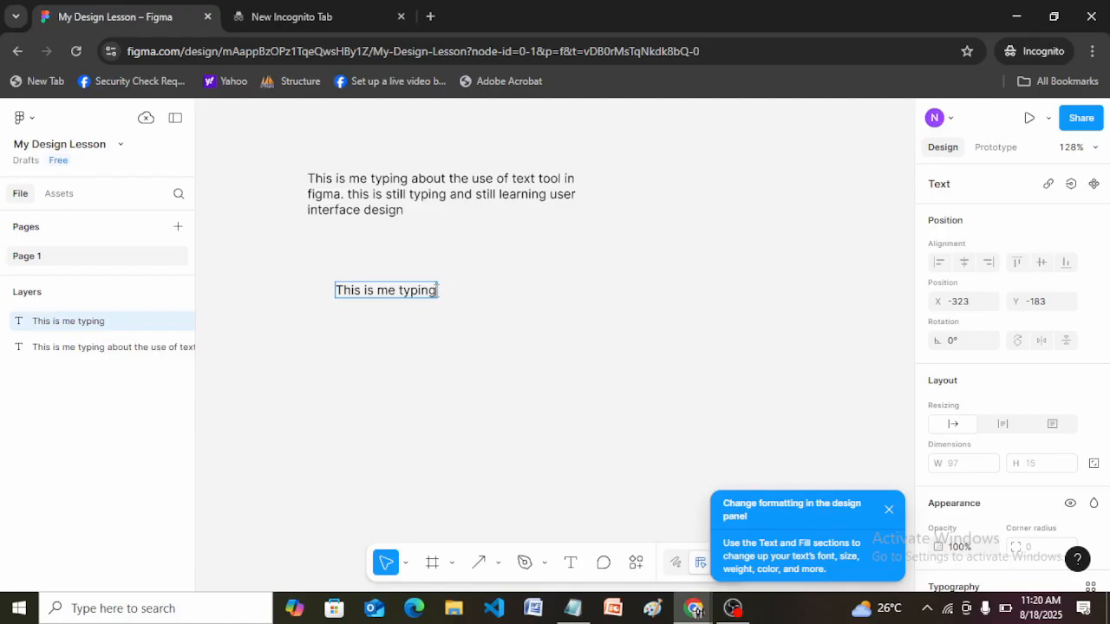
pyautogui.write('about')
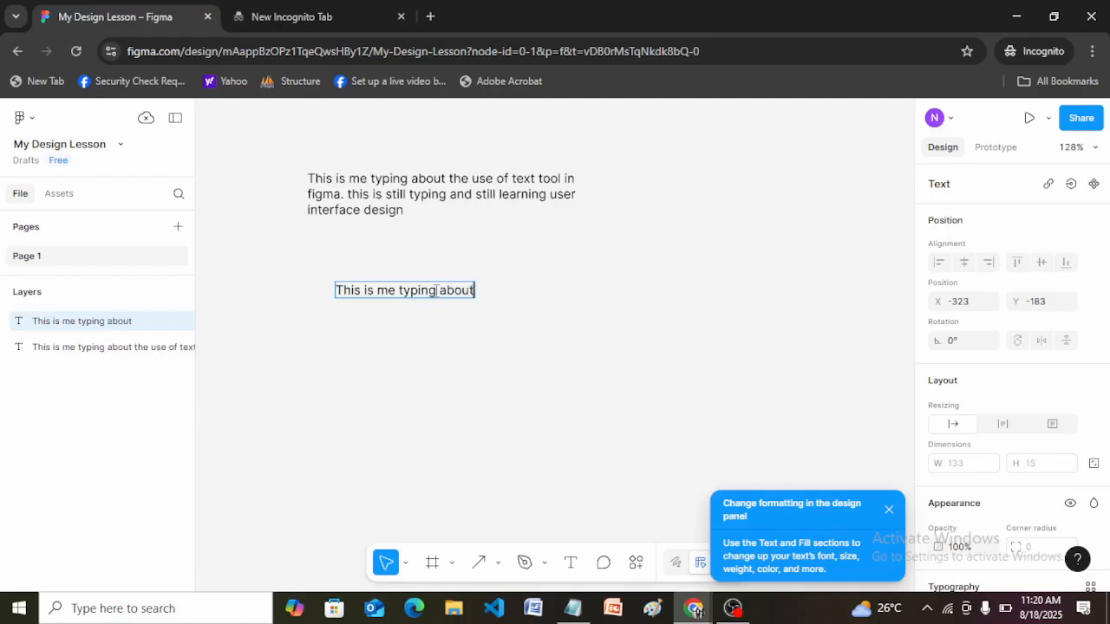
pyautogui.write(' the use')
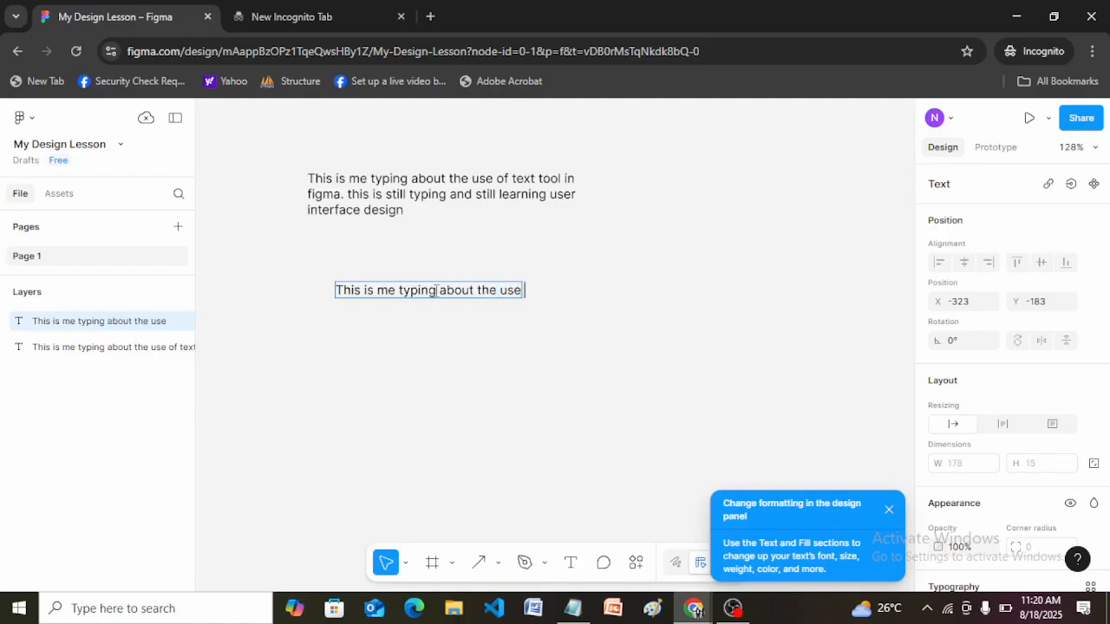
pyautogui.write(' of text')
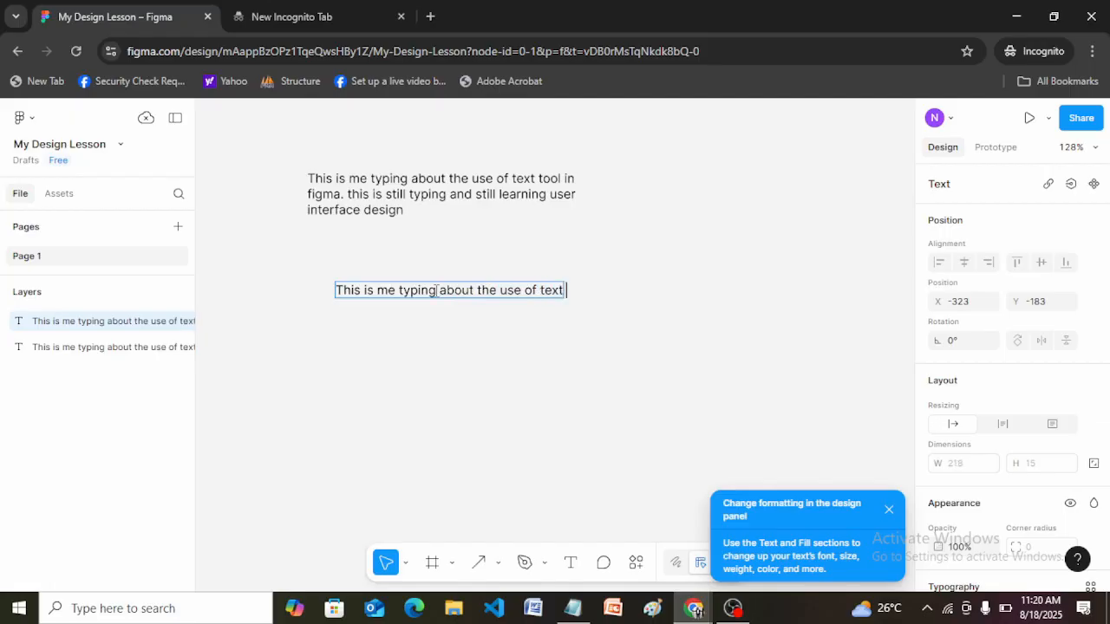
pyautogui.write(' tool in figma')
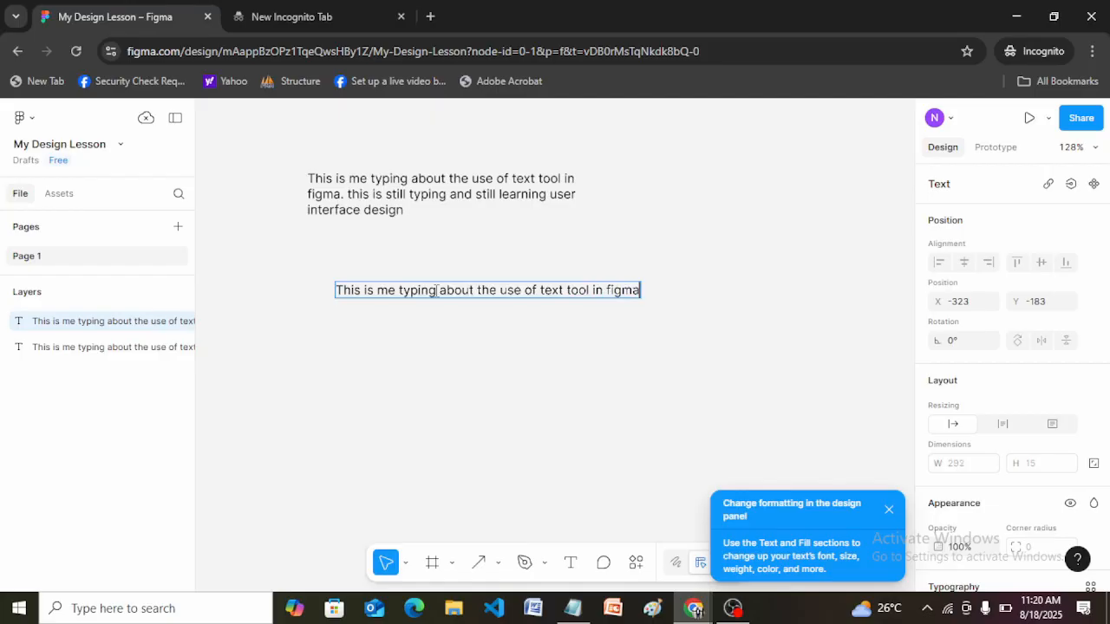
pyautogui.write('. this is still')
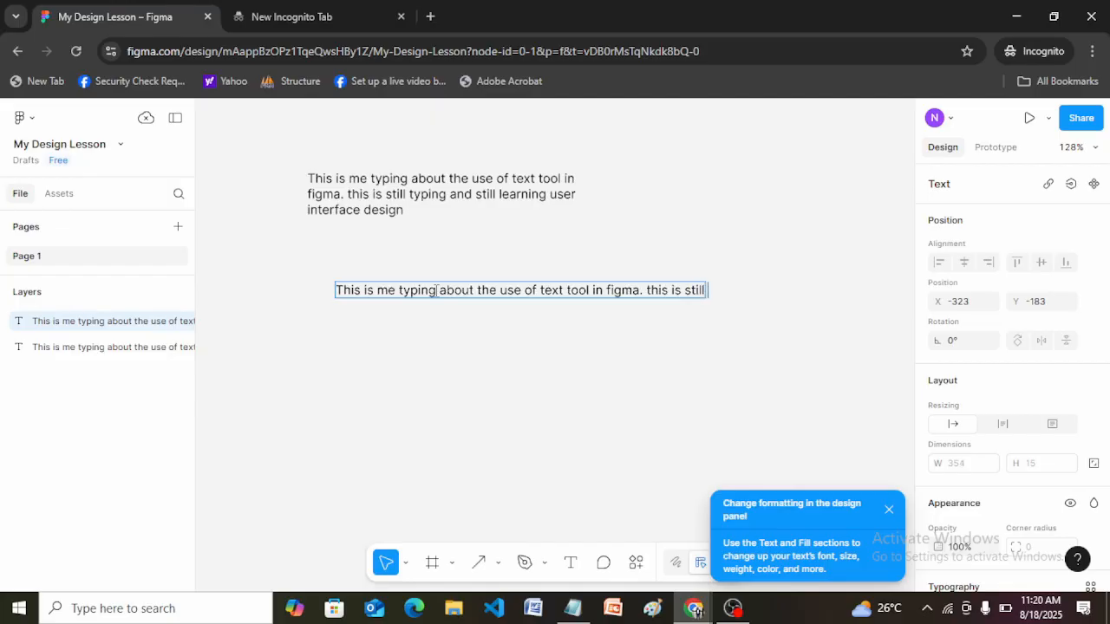
pyautogui.write(' me typing and')
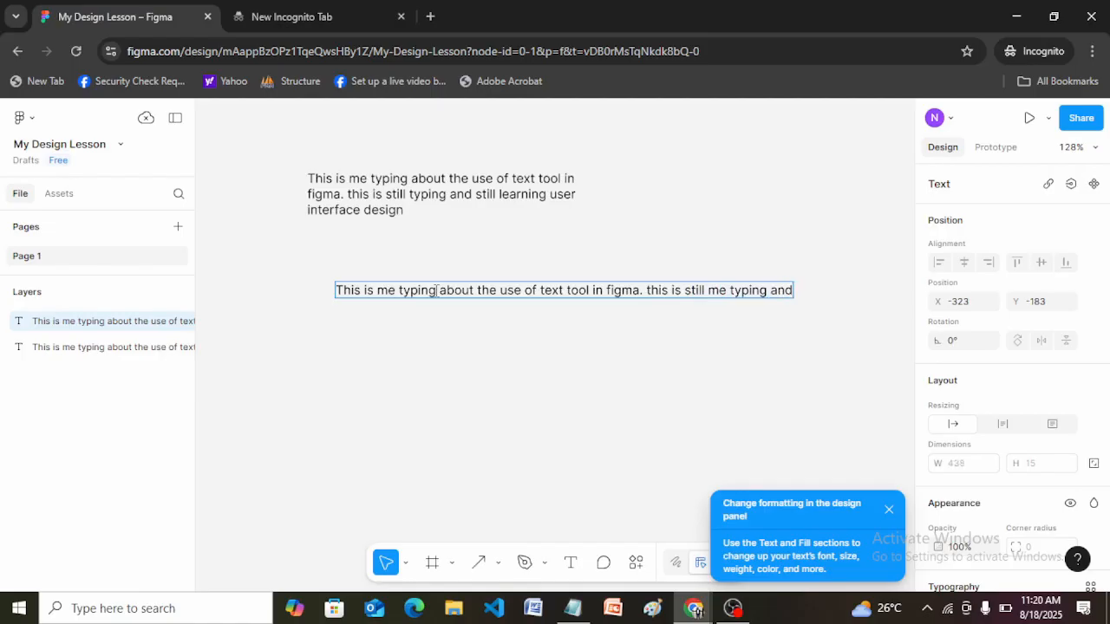
pyautogui.write('..........')
# Add three more lines to the auto-width text: "tehehhhhhf", "ehfhehf" and "hehfh".
pyautogui.press('Return')
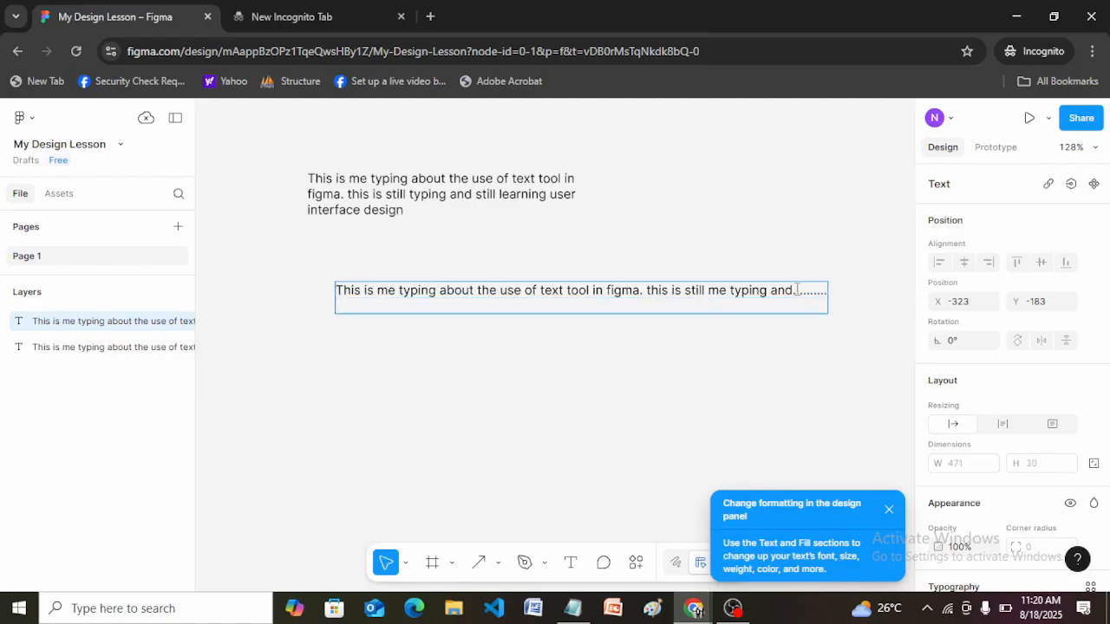
pyautogui.write('teheh')
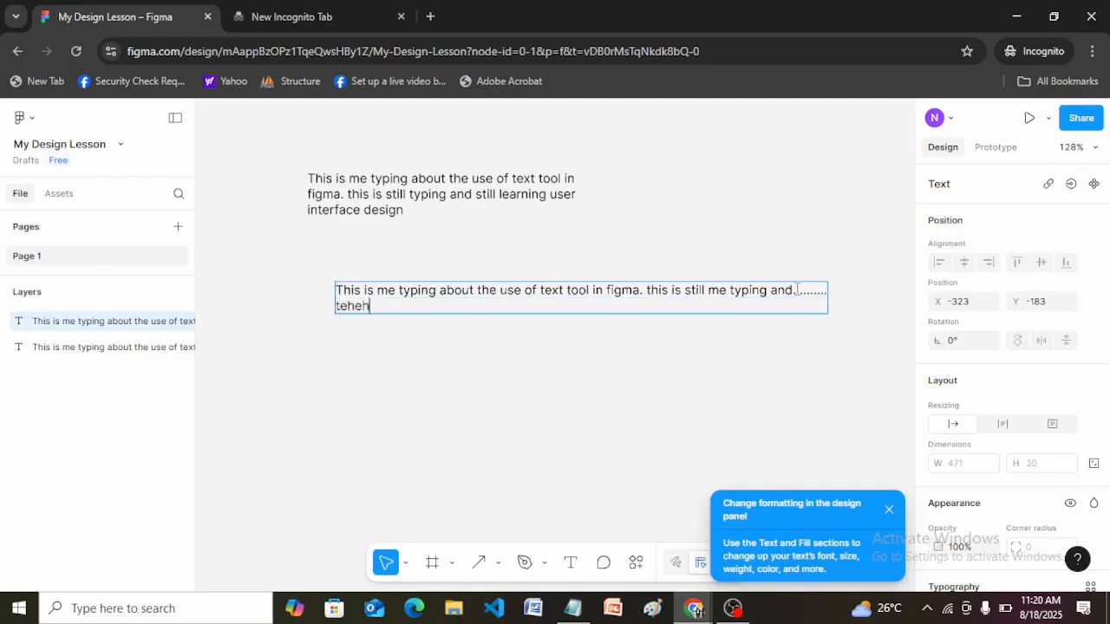
pyautogui.write('hhhhf')
pyautogui.press('Return')
pyautogui.write('ehfhehf')
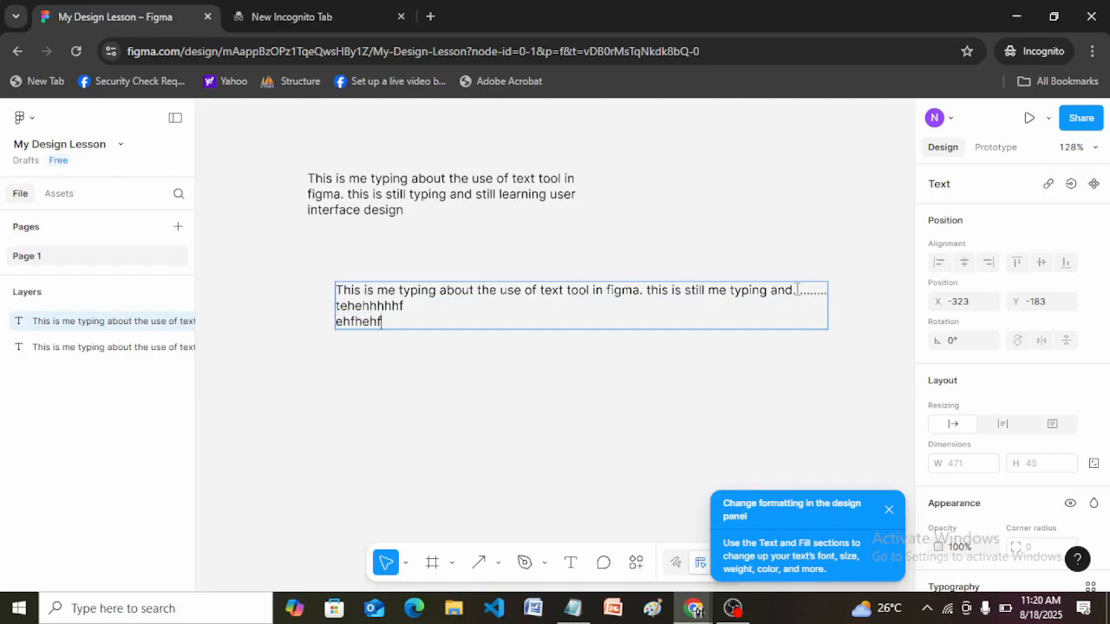
pyautogui.press('Return')
pyautogui.write('hehfh')
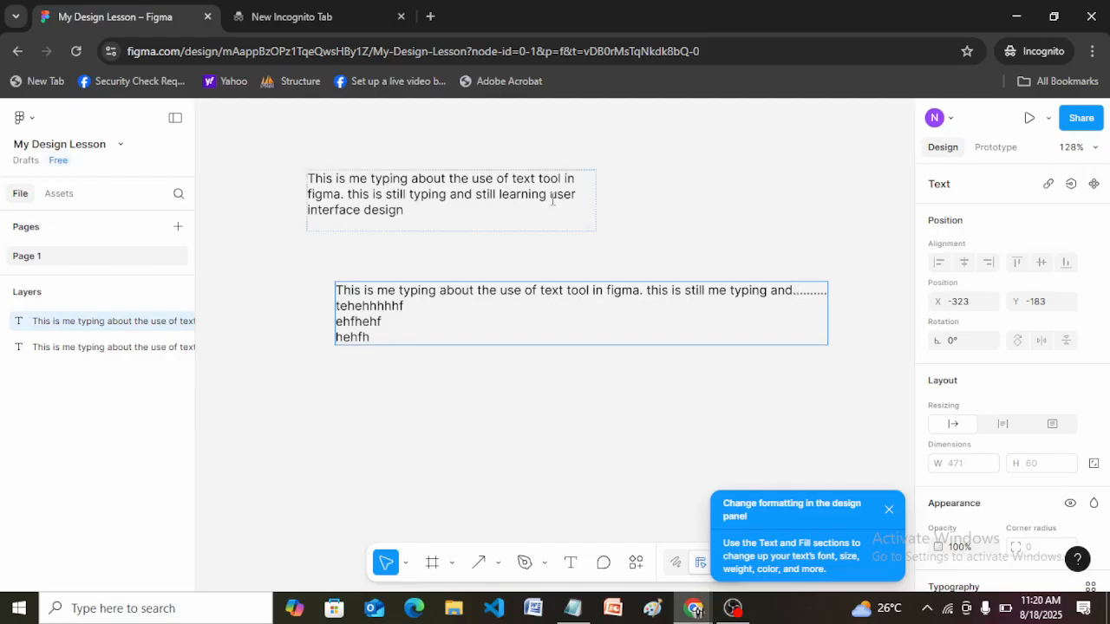
# Set the upper paragraph's font size to 16 and its font weight to Extra Bold.
pyautogui.click(404, 208)
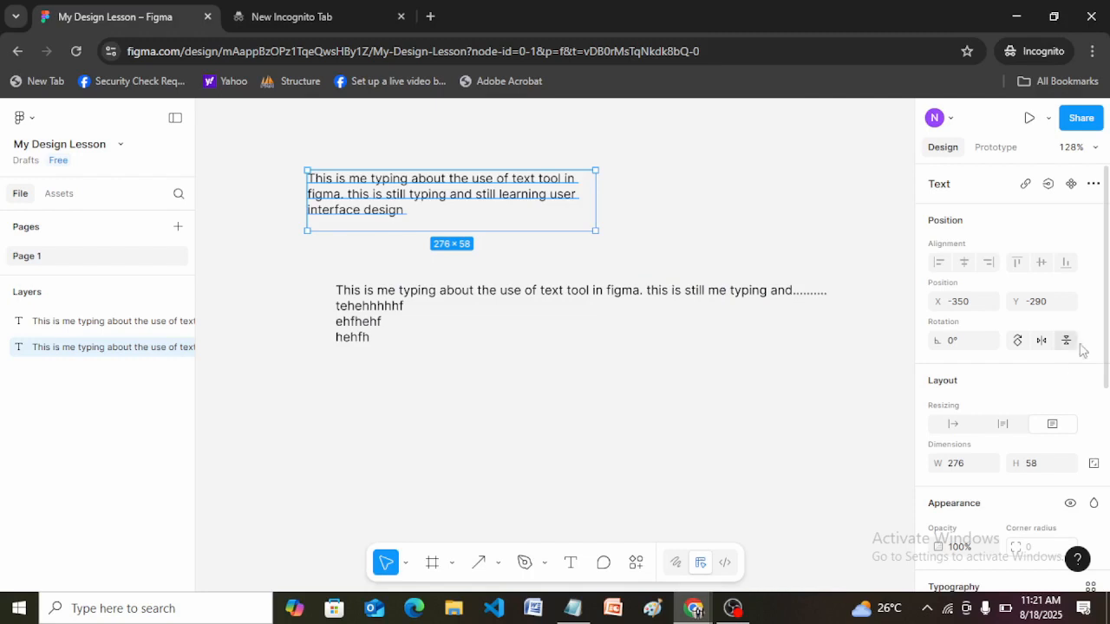
pyautogui.moveTo(1108, 347); pyautogui.dragTo(1109, 393)
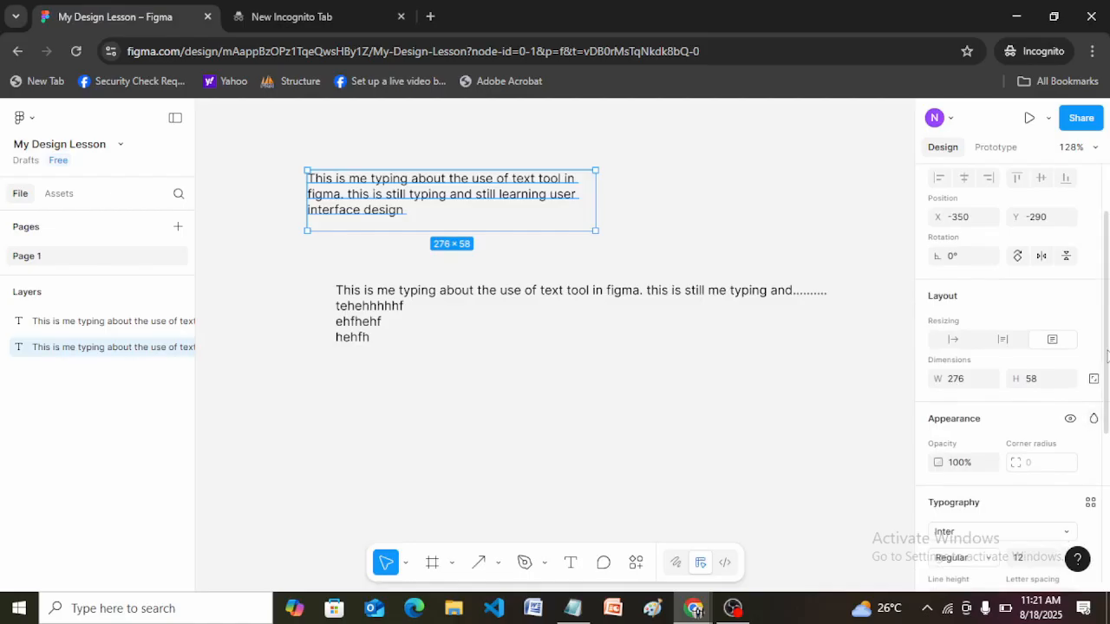
pyautogui.scroll(-4, 1107, 356)
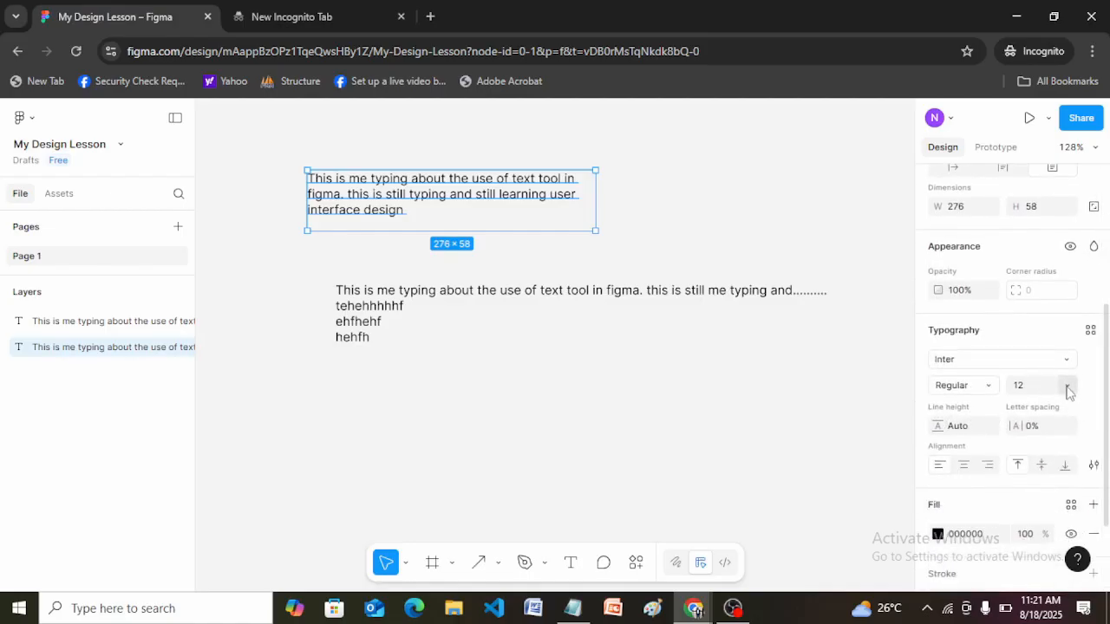
pyautogui.click(1068, 390)
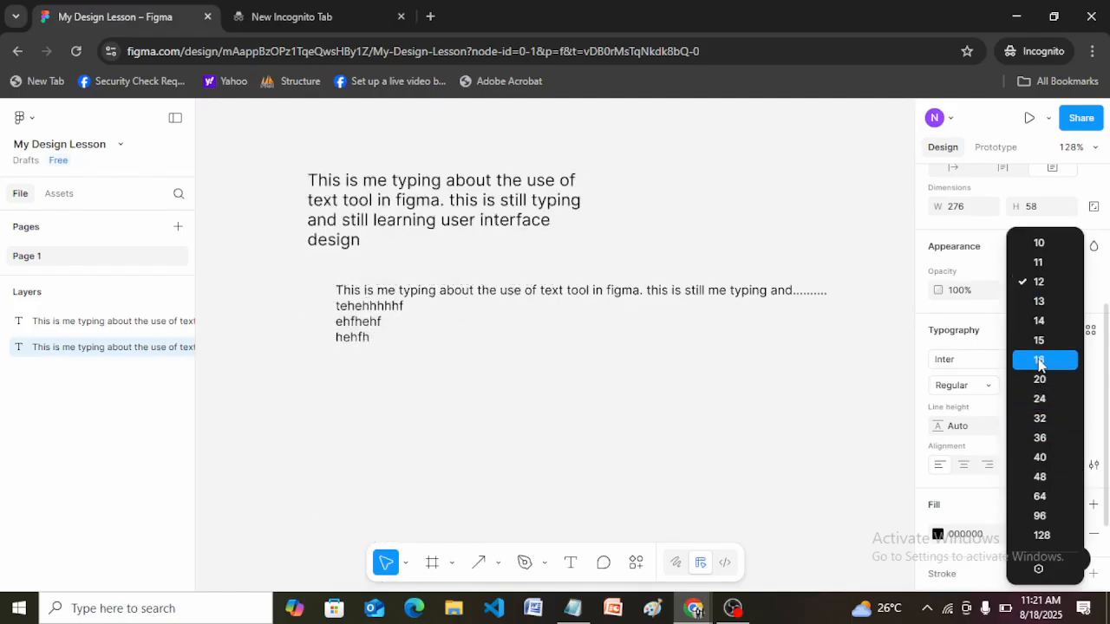
pyautogui.click(1040, 362)
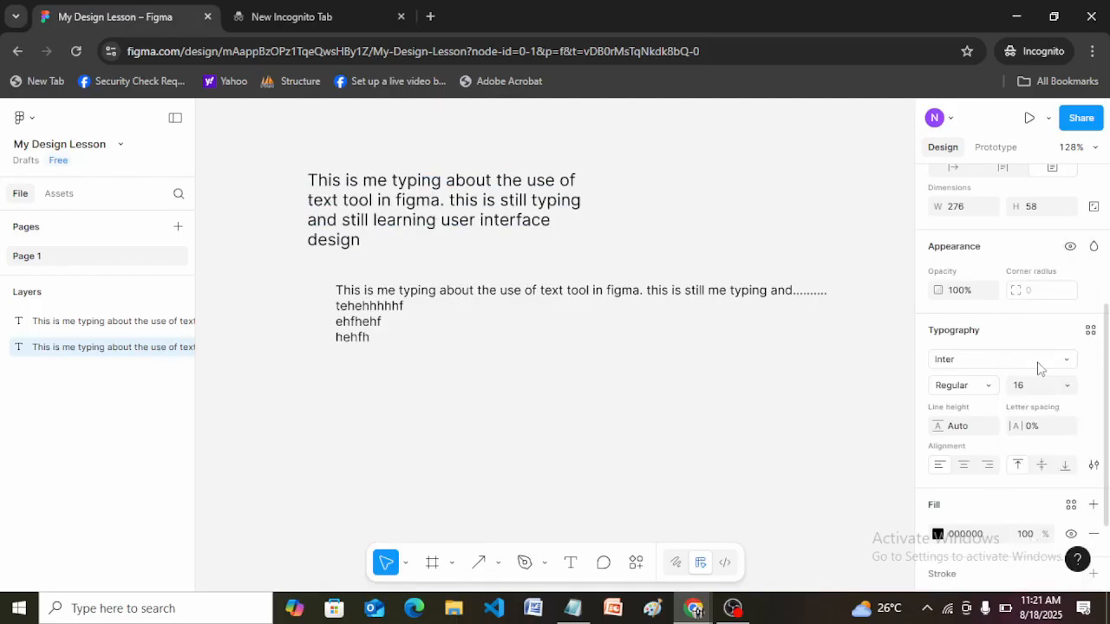
pyautogui.click(991, 389)
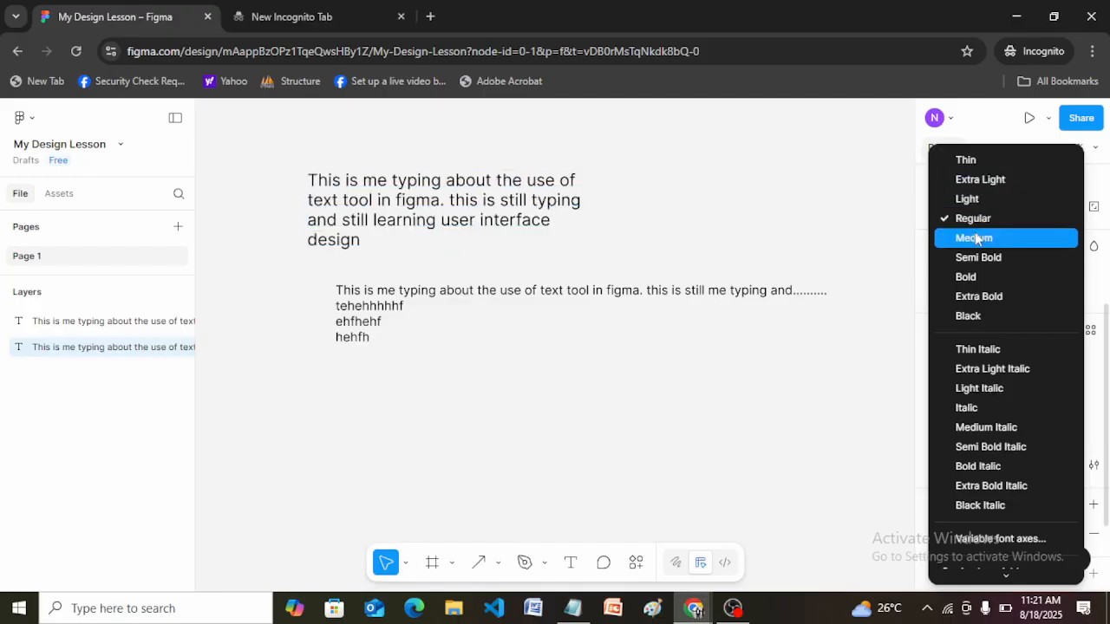
pyautogui.click(978, 296)
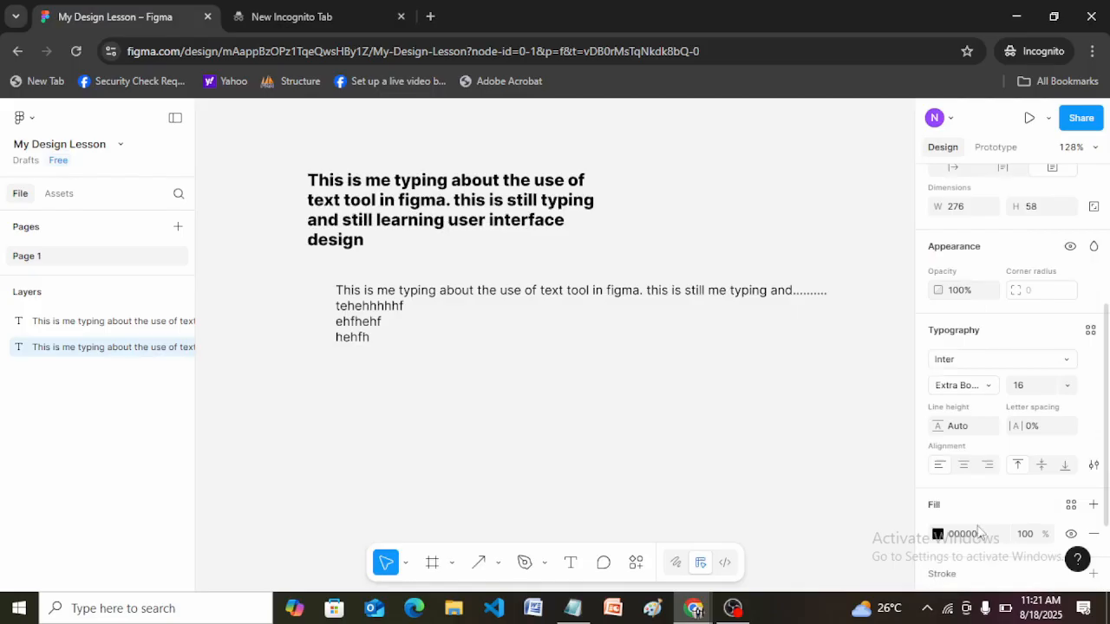
pyautogui.click(1064, 363)
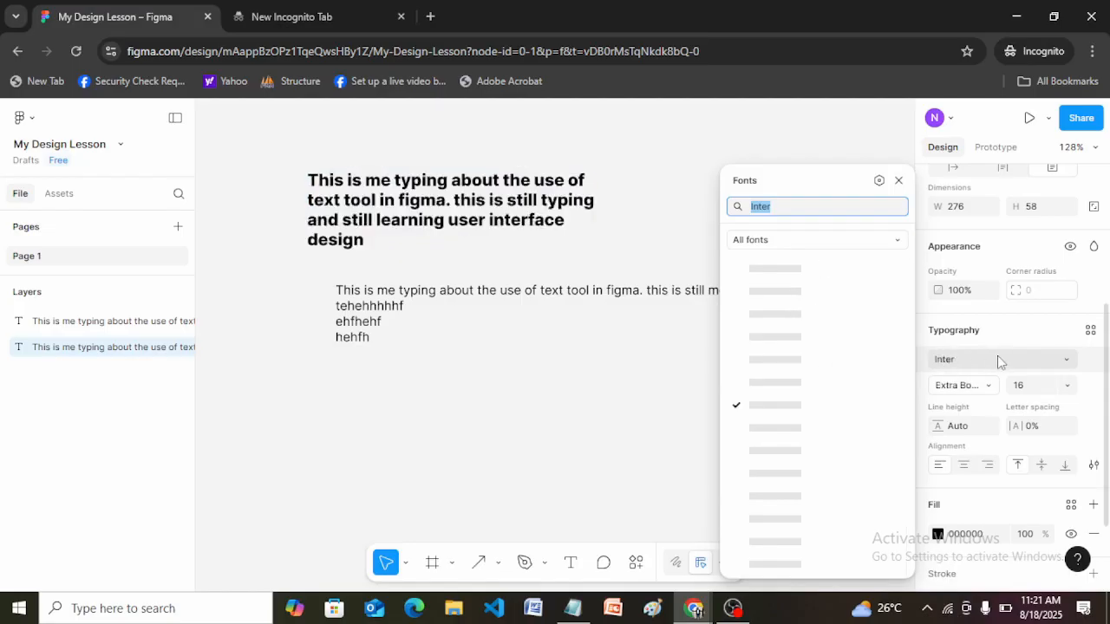
pyautogui.click(897, 179)
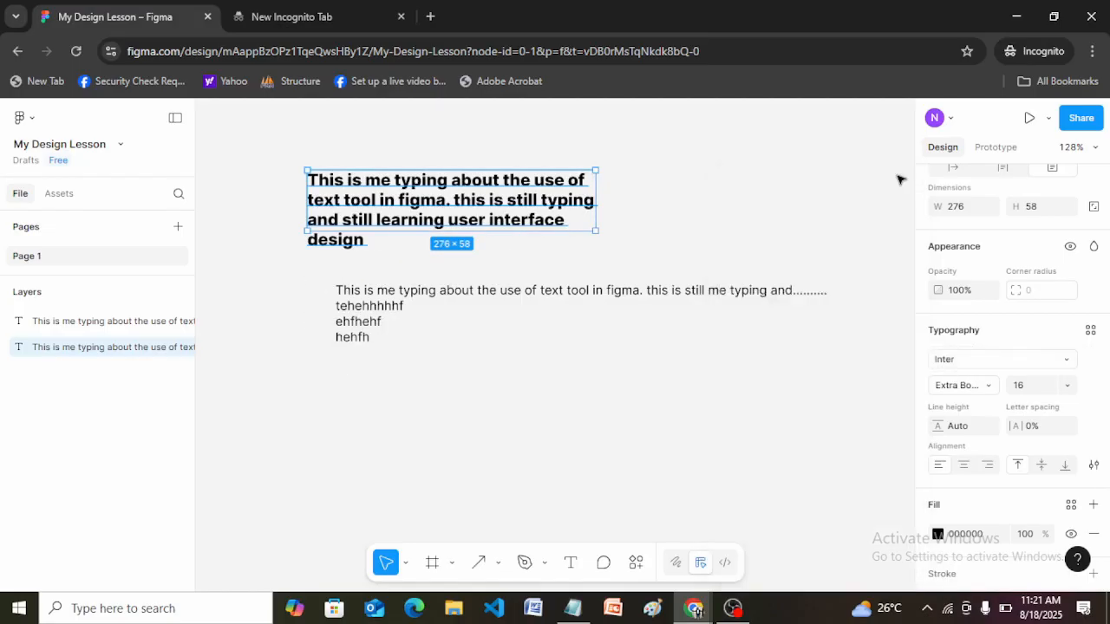
pyautogui.click(1020, 363)
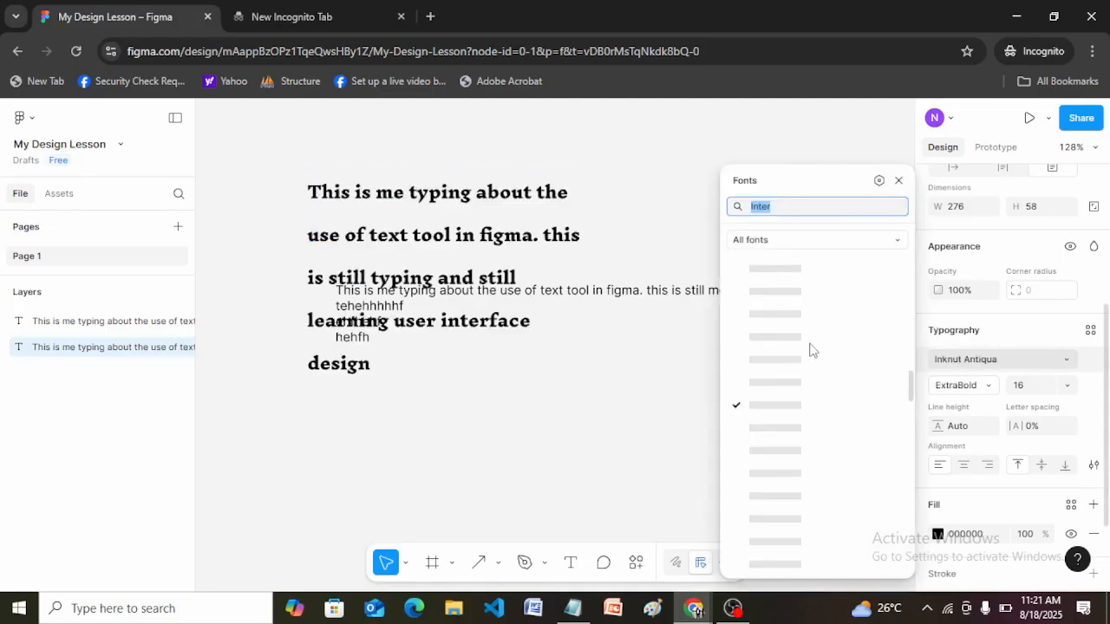
pyautogui.click(898, 240)
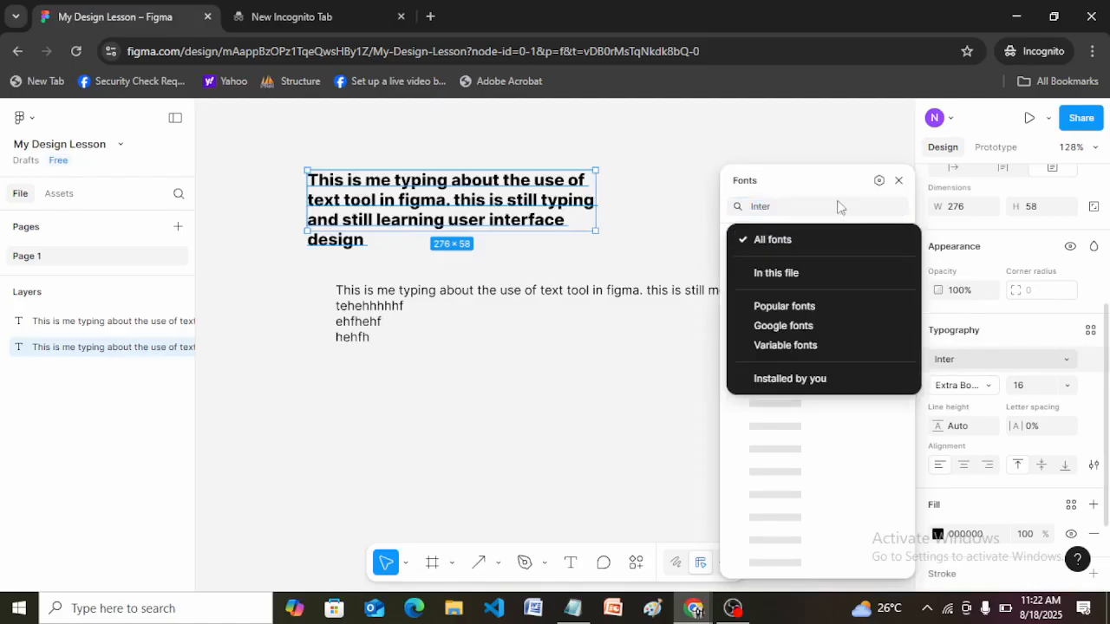
pyautogui.click(813, 183)
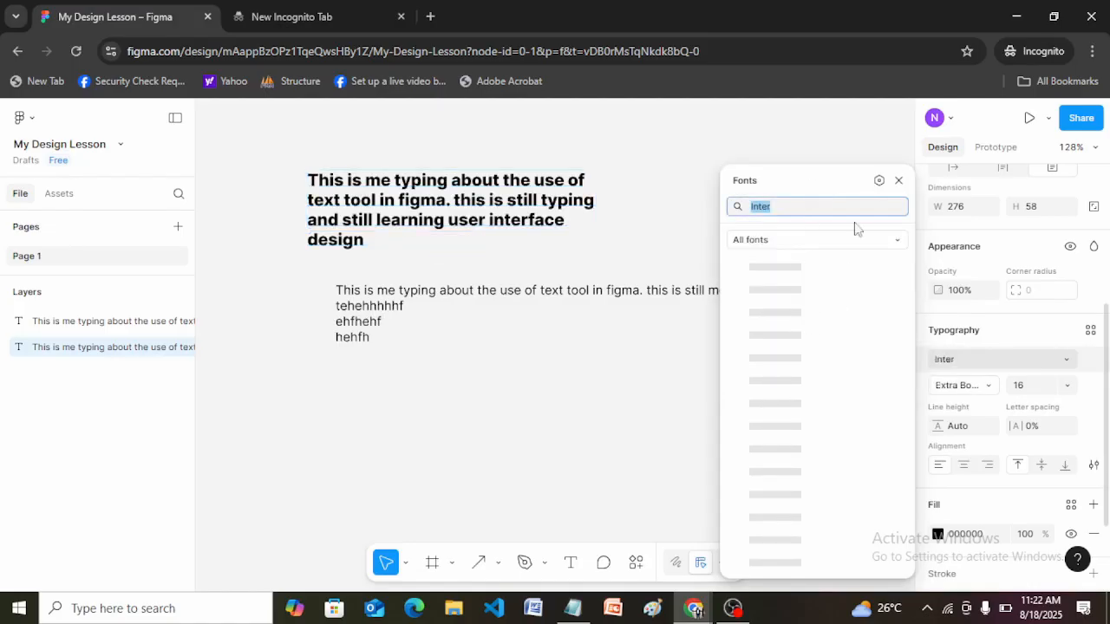
pyautogui.click(980, 362)
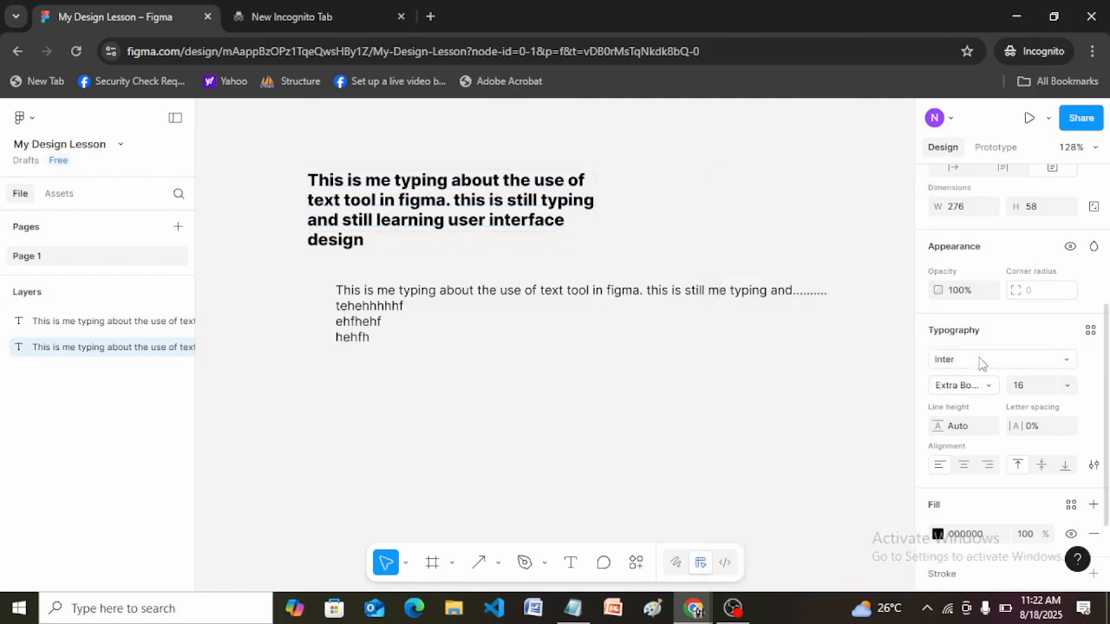
pyautogui.click(965, 362)
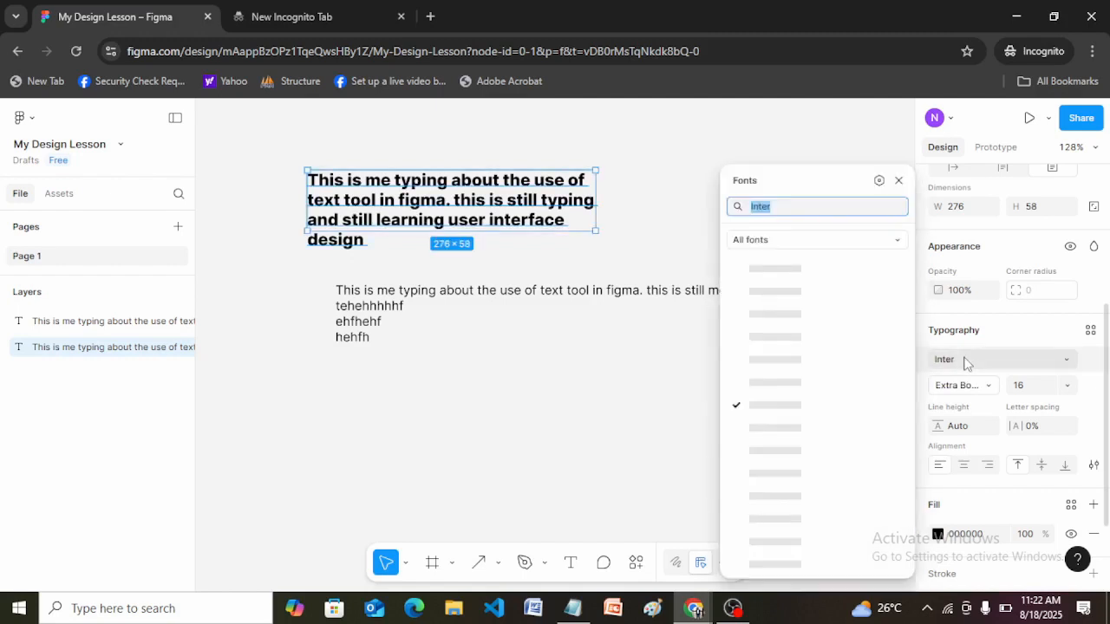
pyautogui.click(965, 363)
pyautogui.click(950, 363)
pyautogui.click(948, 363)
# Change the upper paragraph's font to Roboto.
pyautogui.click(1021, 366)
pyautogui.write('R')
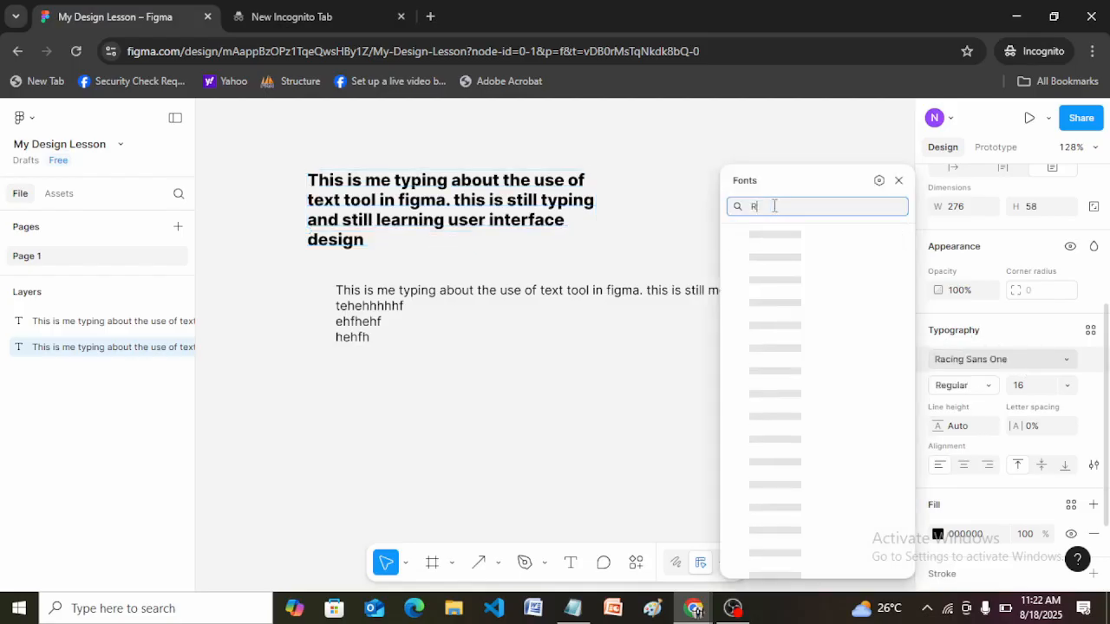
pyautogui.write('oboto')
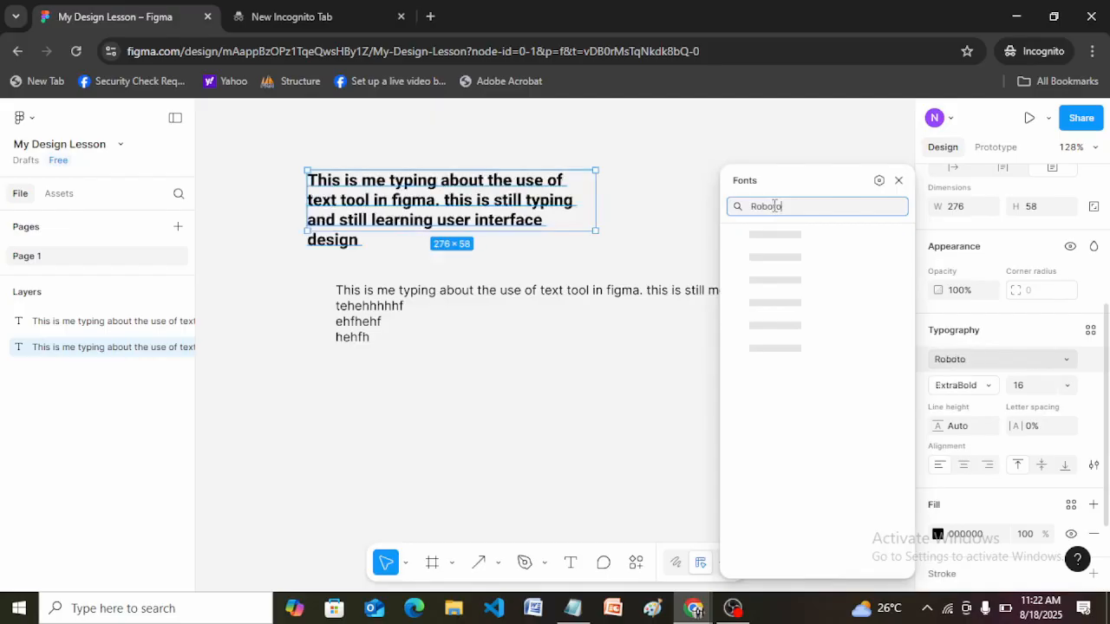
pyautogui.press('Return')
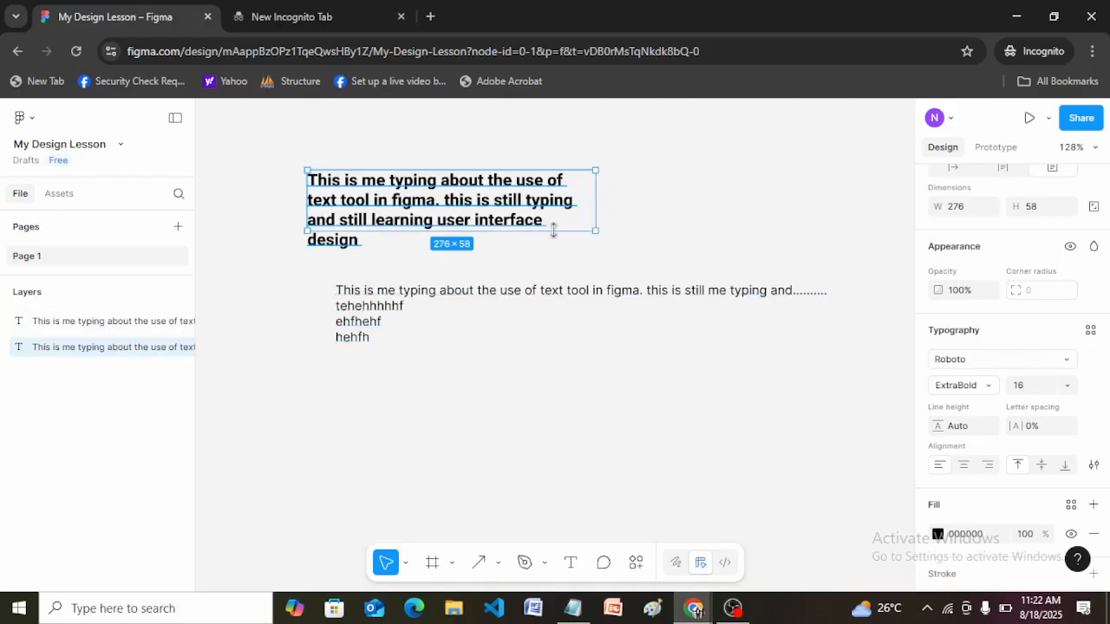
# Search the available fonts for "Seralra", then clear the search without choosing a font.
pyautogui.click(1013, 361)
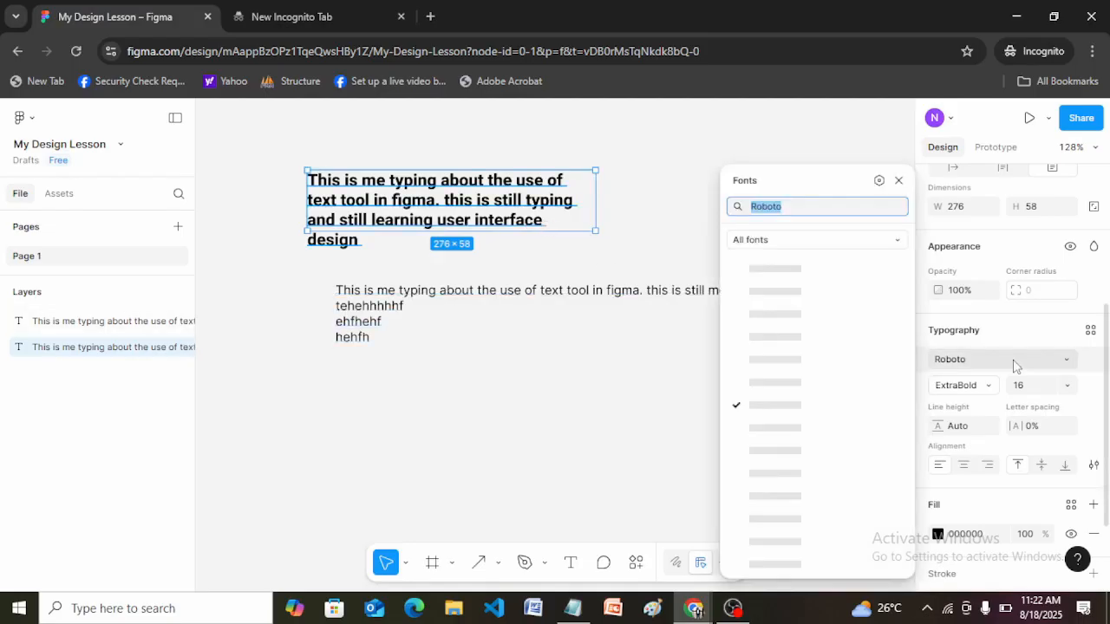
pyautogui.write('Se')
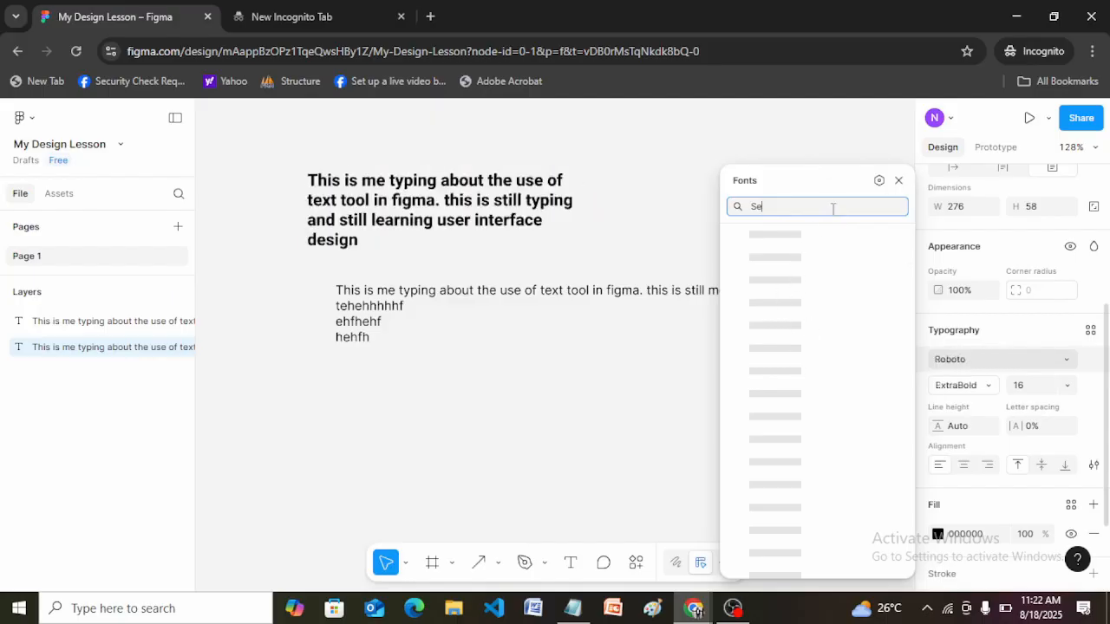
pyautogui.write('r')
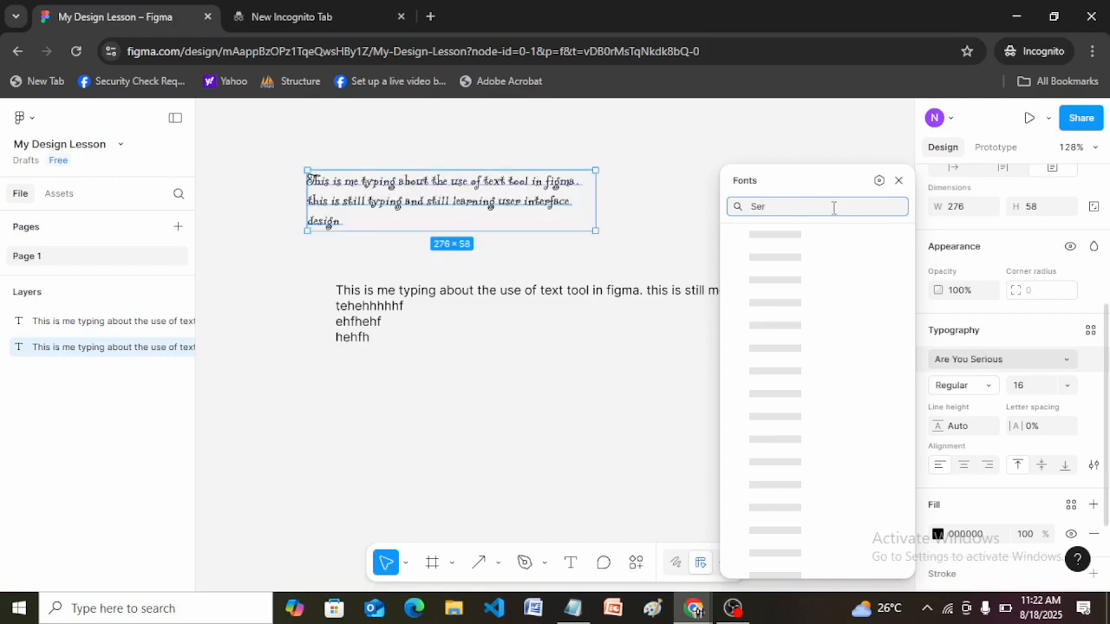
pyautogui.write('a')
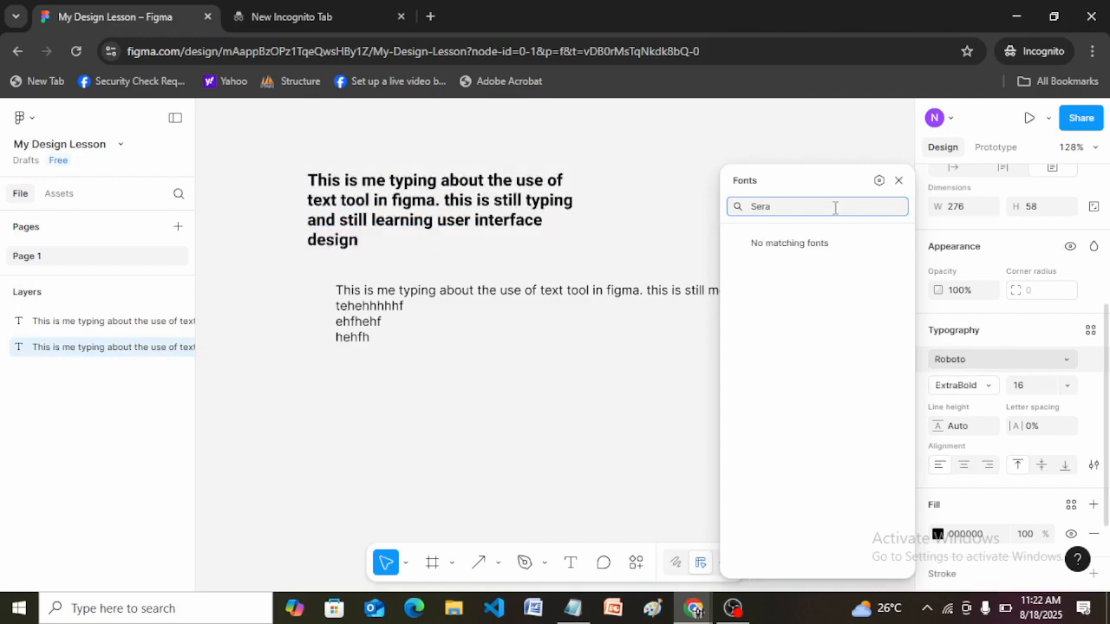
pyautogui.write('lra')
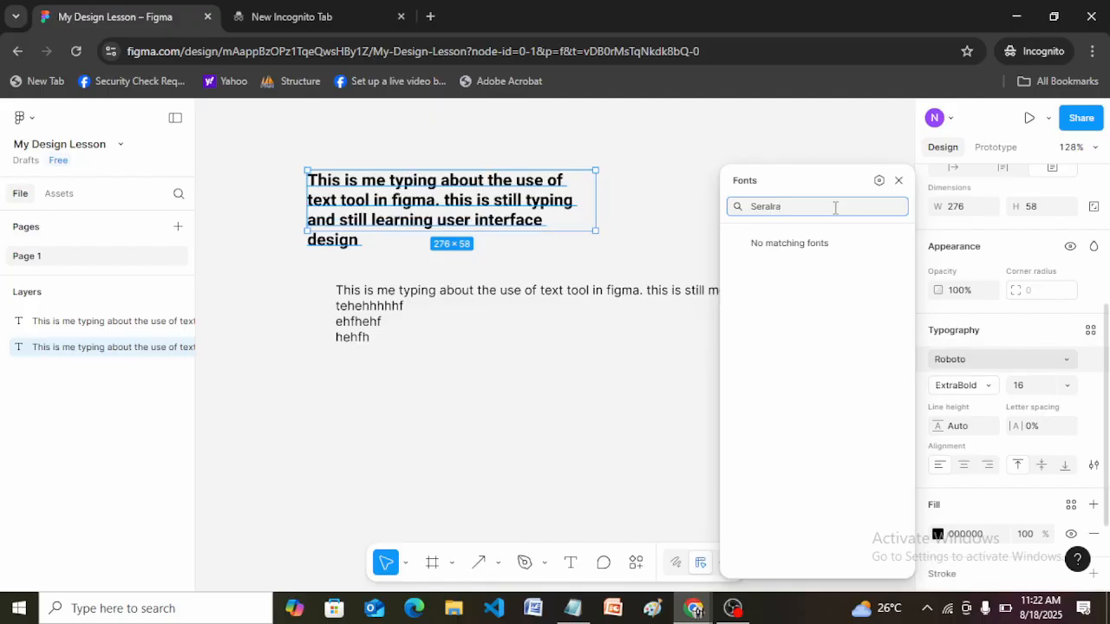
pyautogui.press('BackSpace')
pyautogui.press('BackSpace')
pyautogui.press('BackSpace')
pyautogui.press('BackSpace')
pyautogui.press('BackSpace')
pyautogui.press('BackSpace')
pyautogui.press('BackSpace')
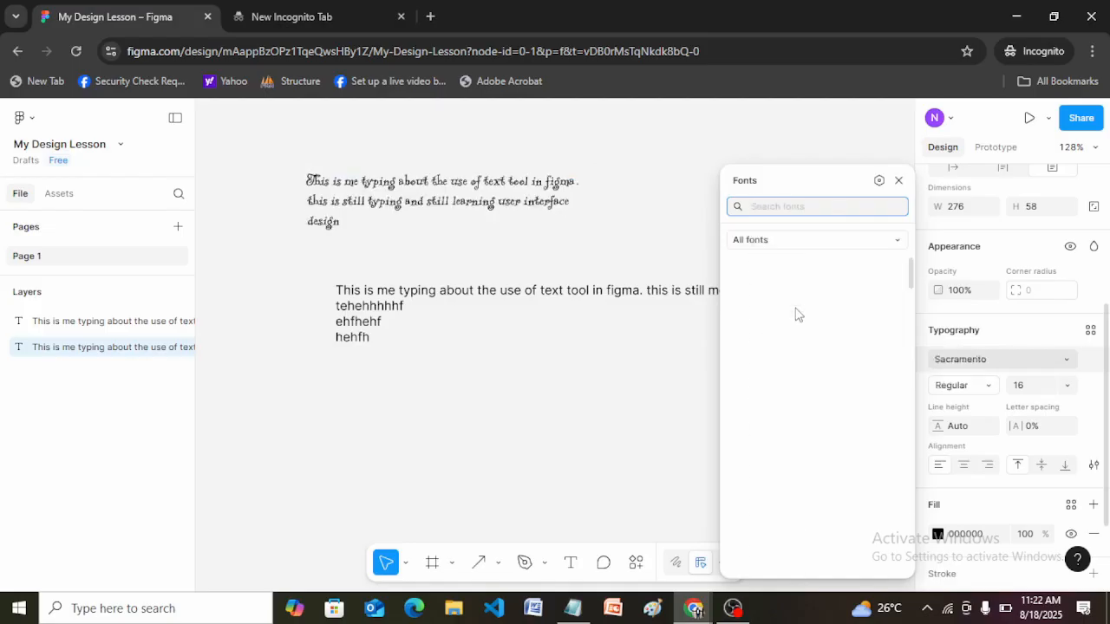
pyautogui.click(1042, 365)
pyautogui.click(1041, 365)
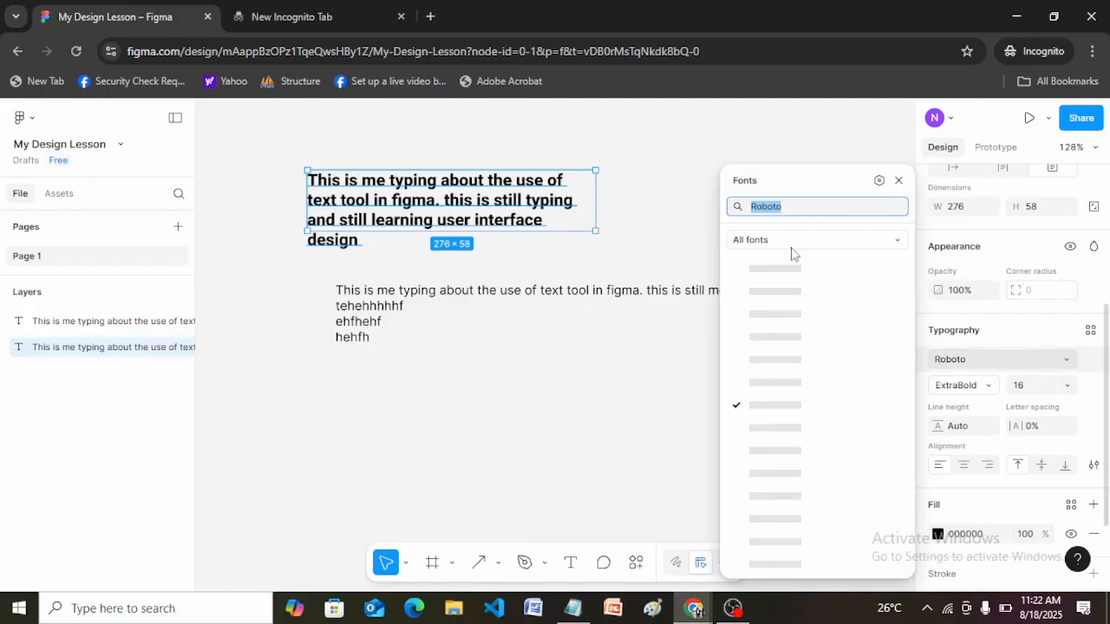
# Set the upper paragraph's font weight to Regular.
pyautogui.click(989, 392)
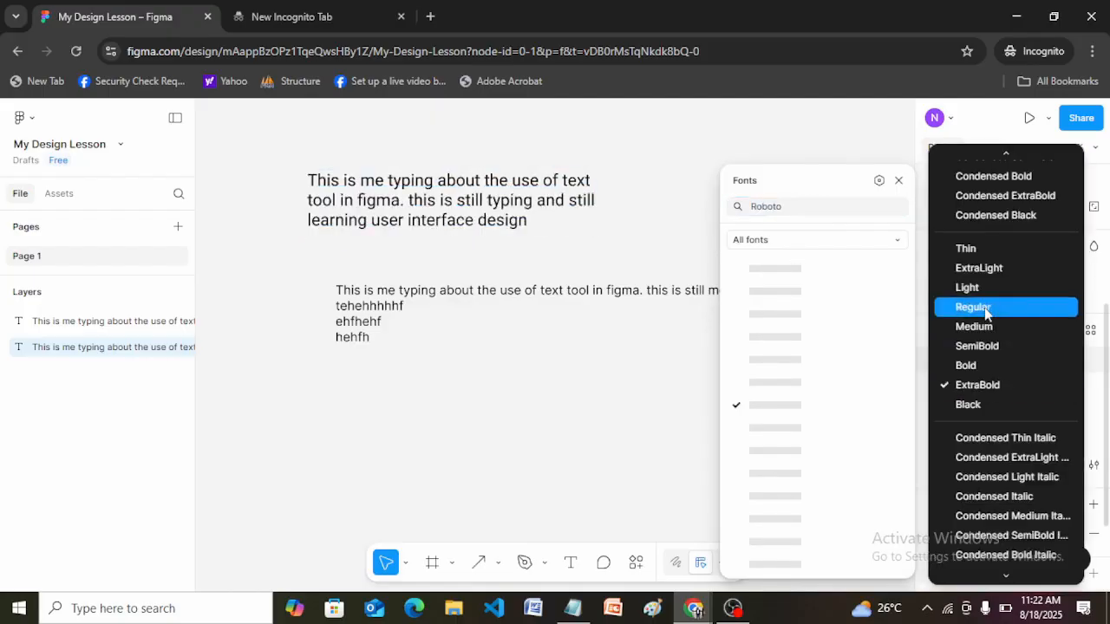
pyautogui.click(986, 312)
pyautogui.click(1032, 358)
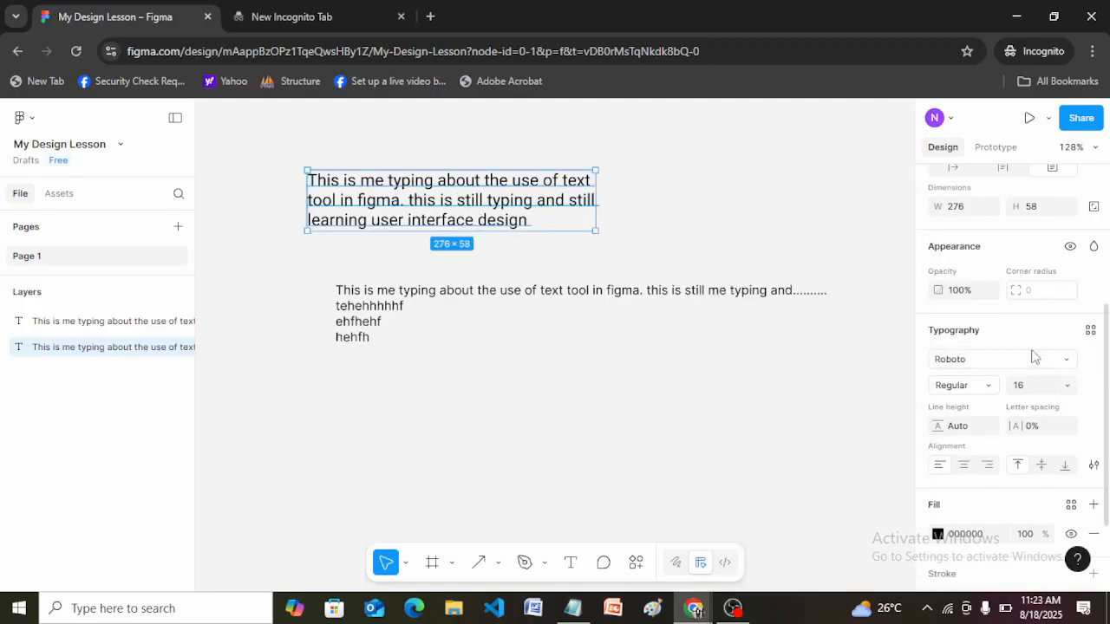
# Try the Risque font and then the Revalia font on the upper paragraph.
pyautogui.click(1065, 362)
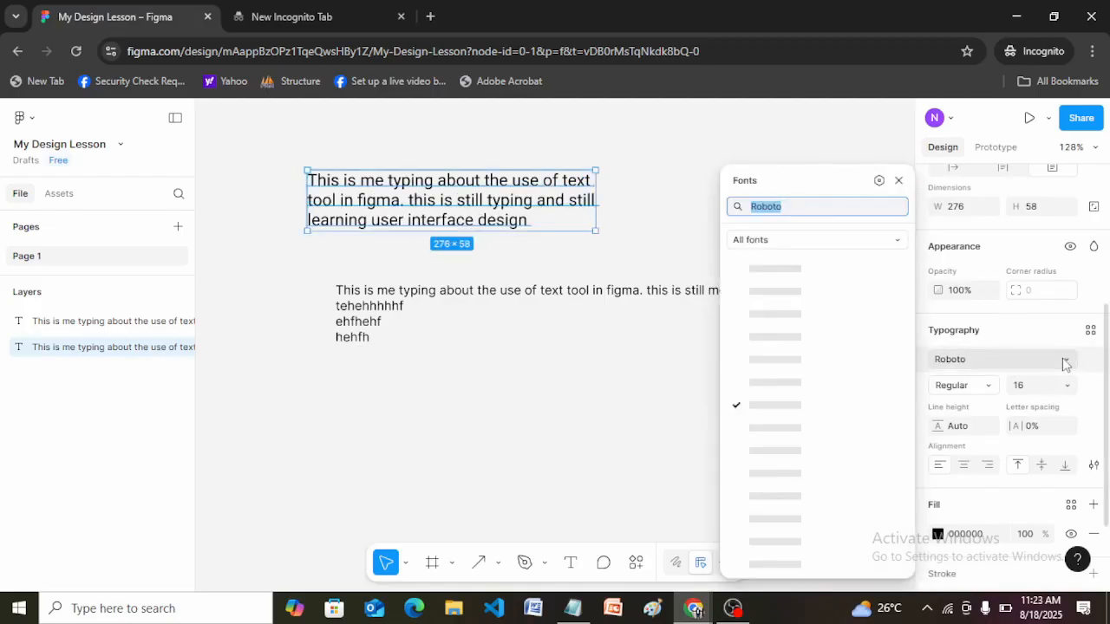
pyautogui.click(804, 363)
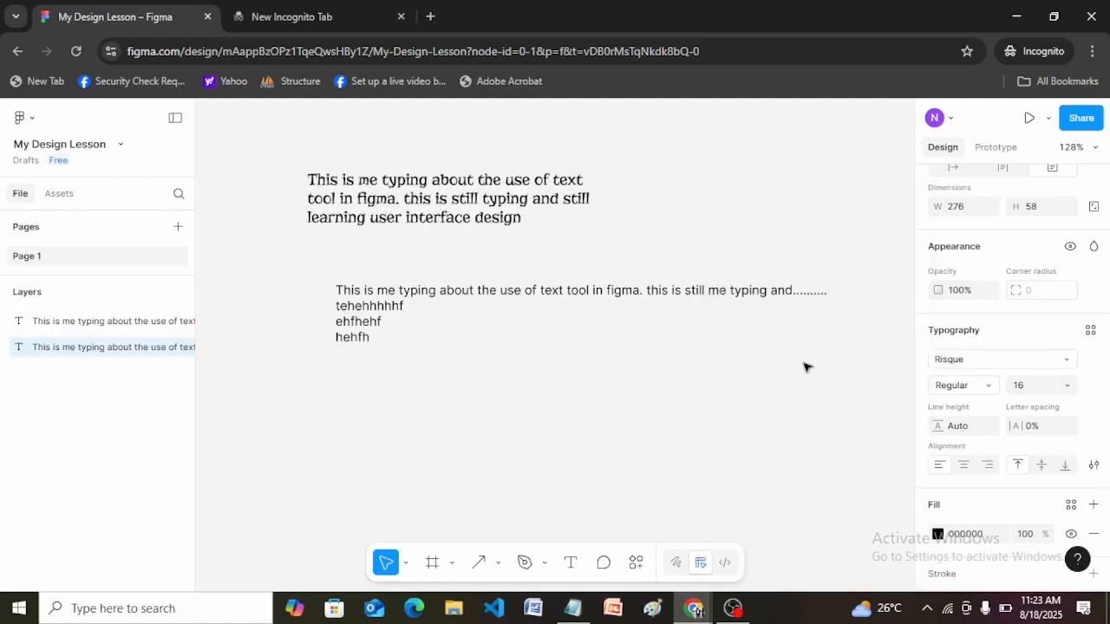
pyautogui.click(1043, 368)
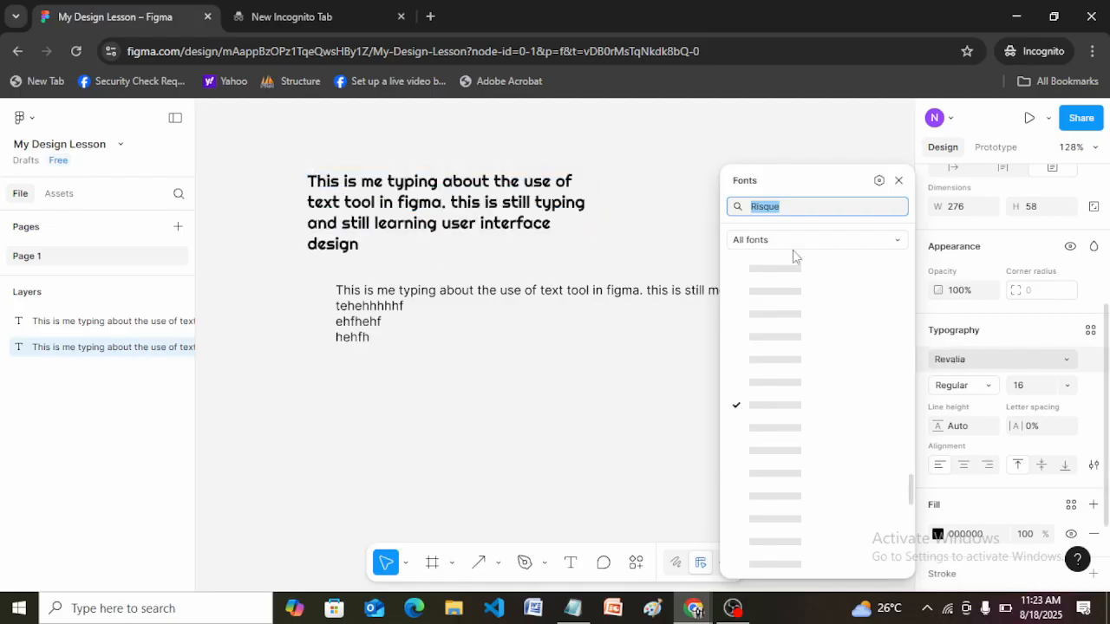
pyautogui.click(792, 297)
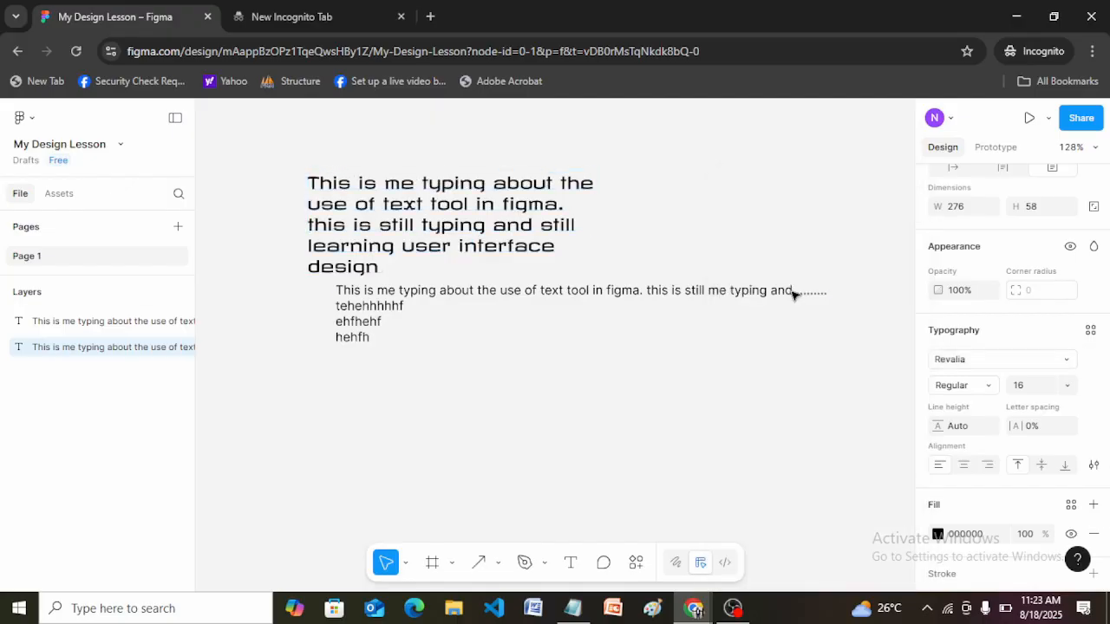
# Set the upper paragraph's font to Inter.
pyautogui.click(560, 300)
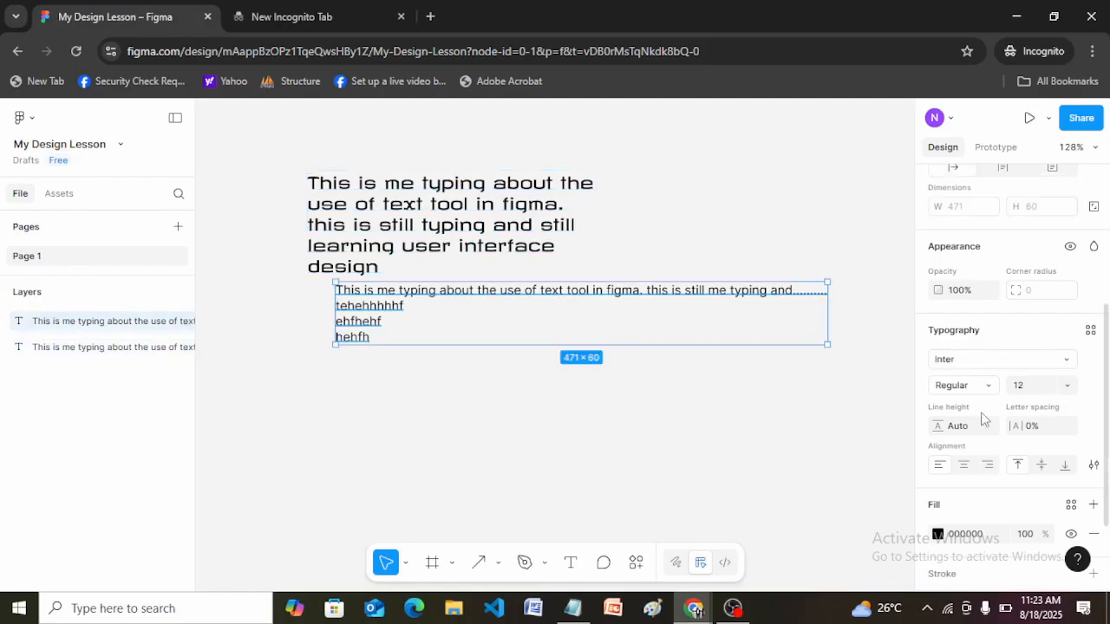
pyautogui.press('Tab')
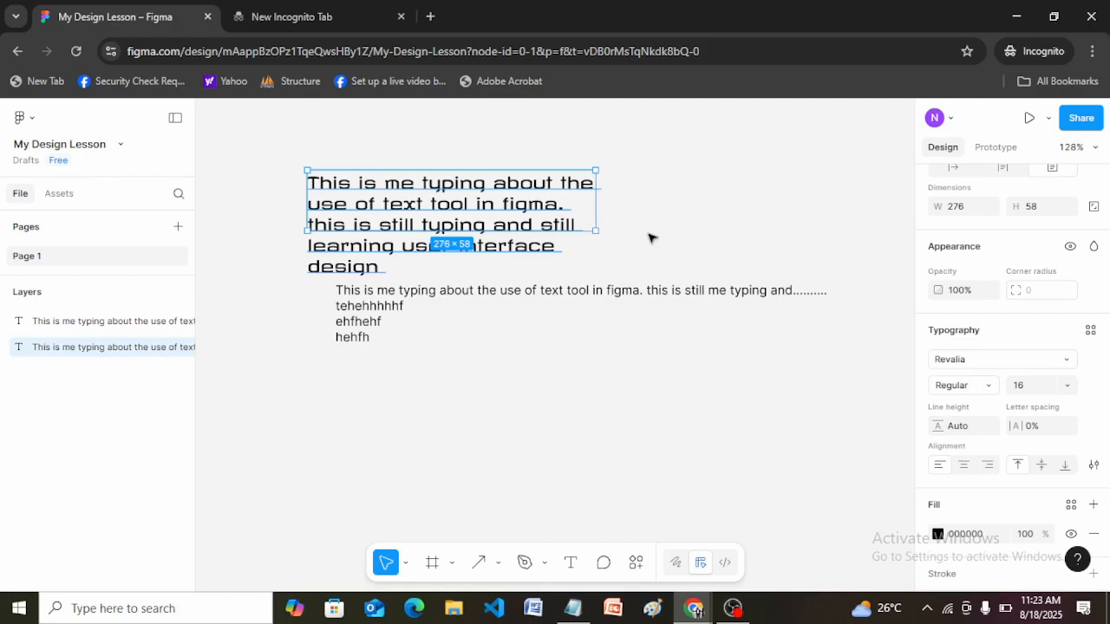
pyautogui.click(1055, 359)
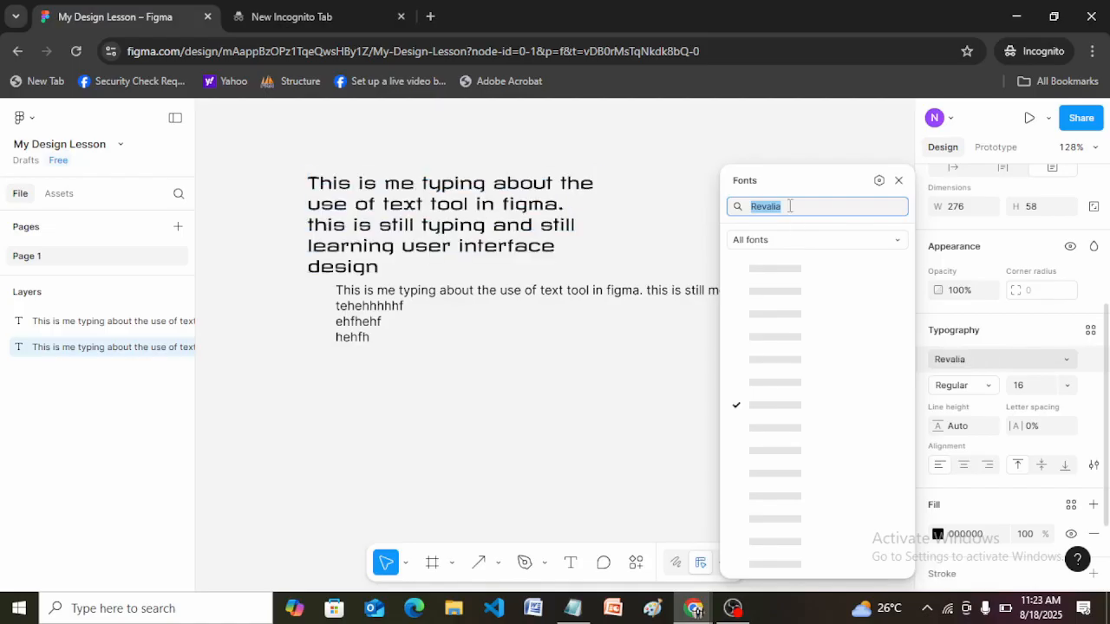
pyautogui.write('inter')
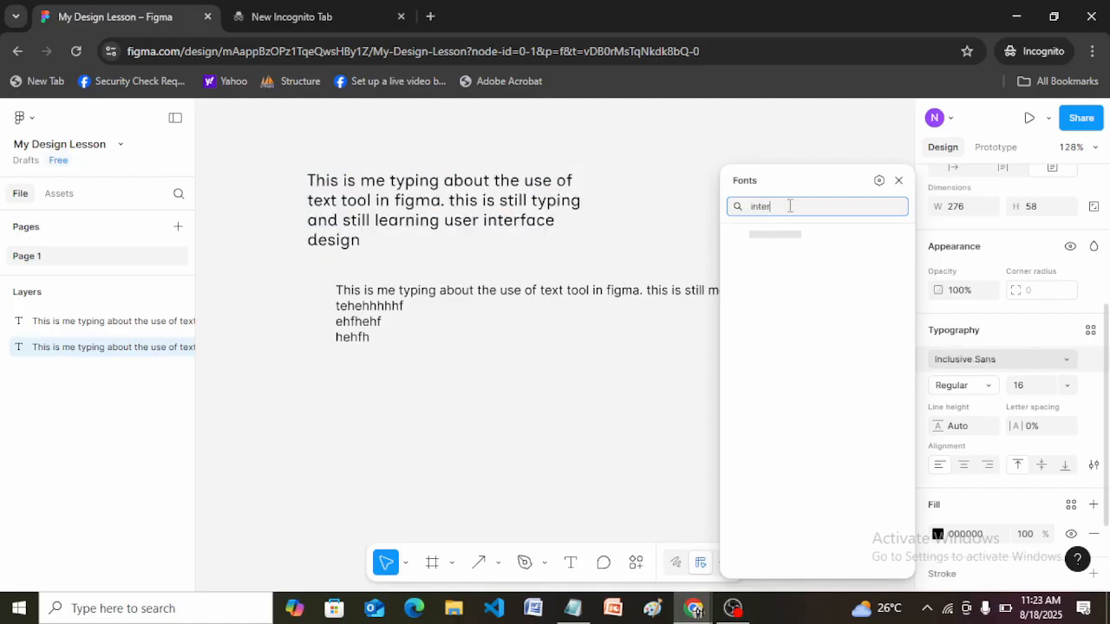
pyautogui.press('Return')
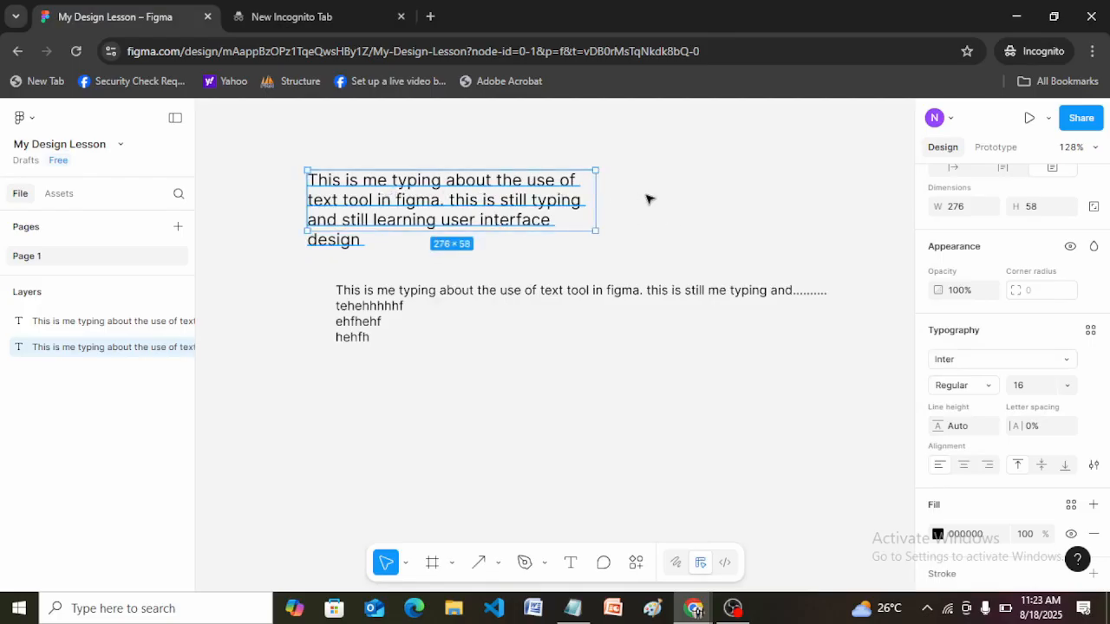
# Set the upper paragraph's line height to 20 and then to 50.
pyautogui.click(649, 200)
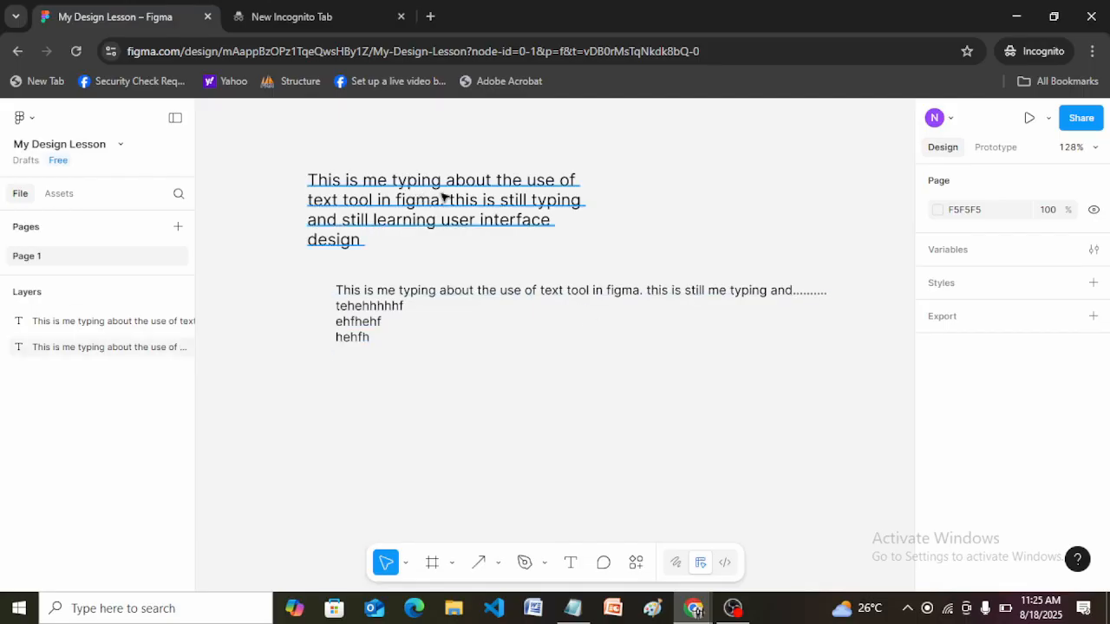
pyautogui.click(490, 199)
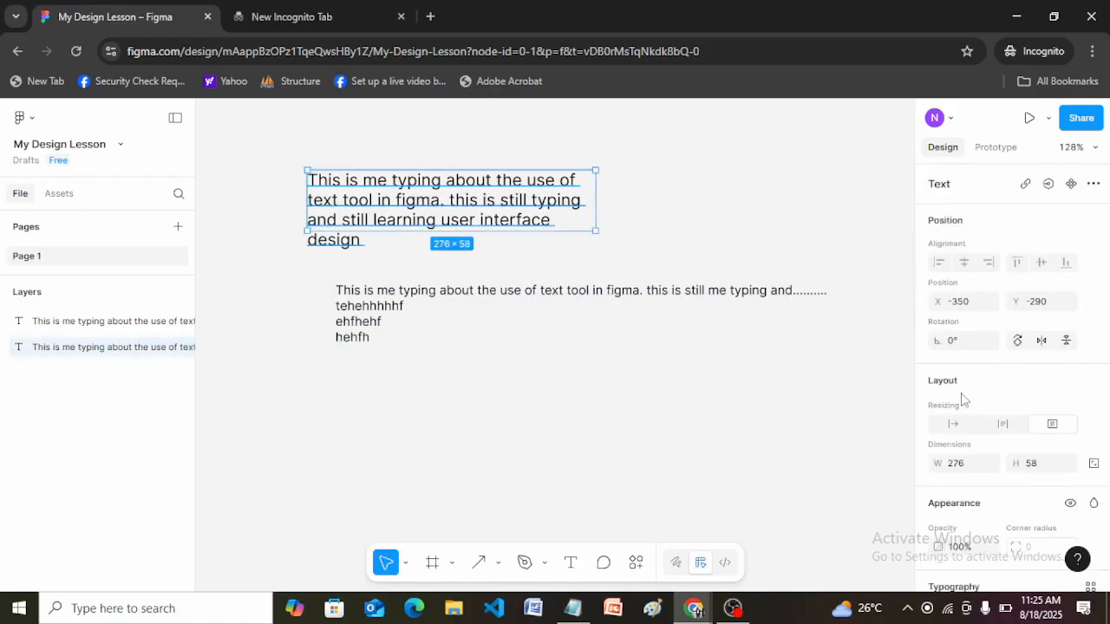
pyautogui.moveTo(1108, 344); pyautogui.dragTo(1108, 463)
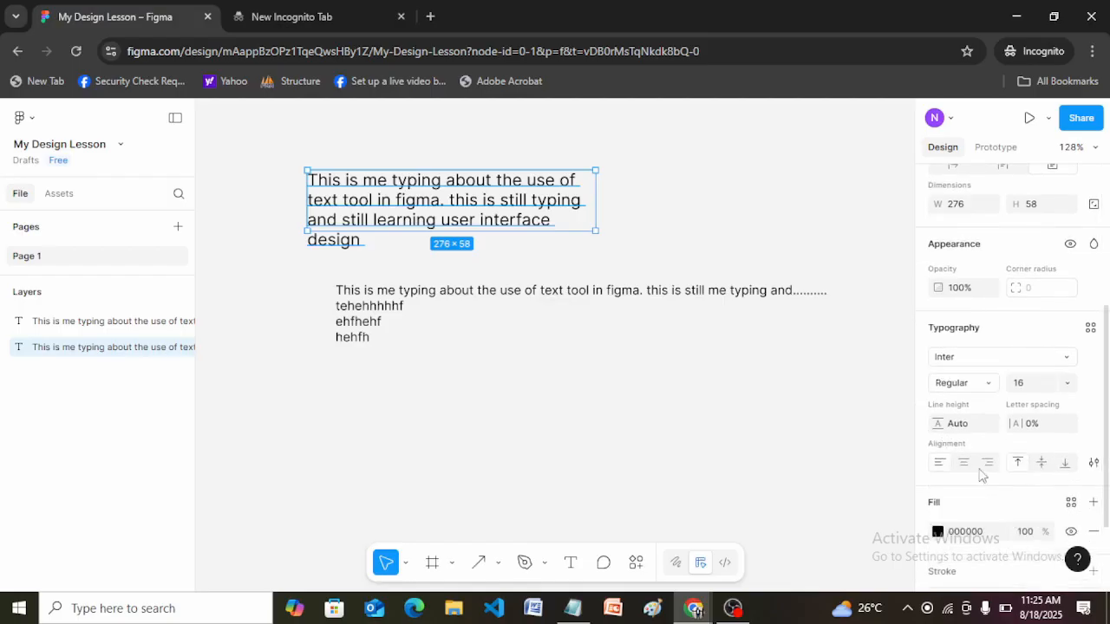
pyautogui.click(968, 427)
pyautogui.press('Return')
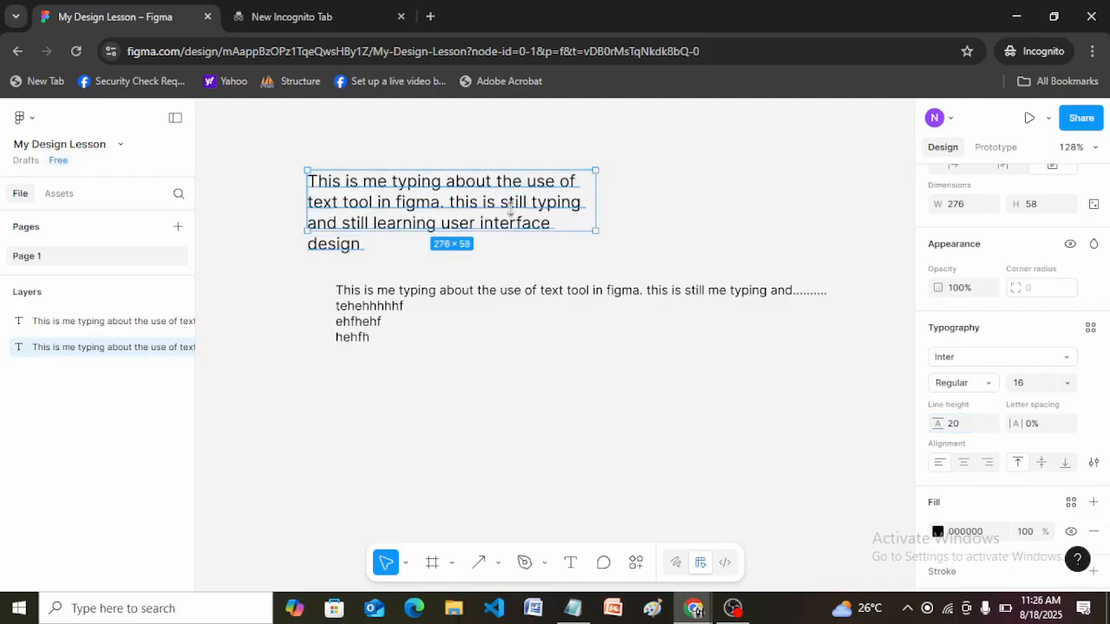
pyautogui.click(971, 426)
pyautogui.write('50')
pyautogui.press('Return')
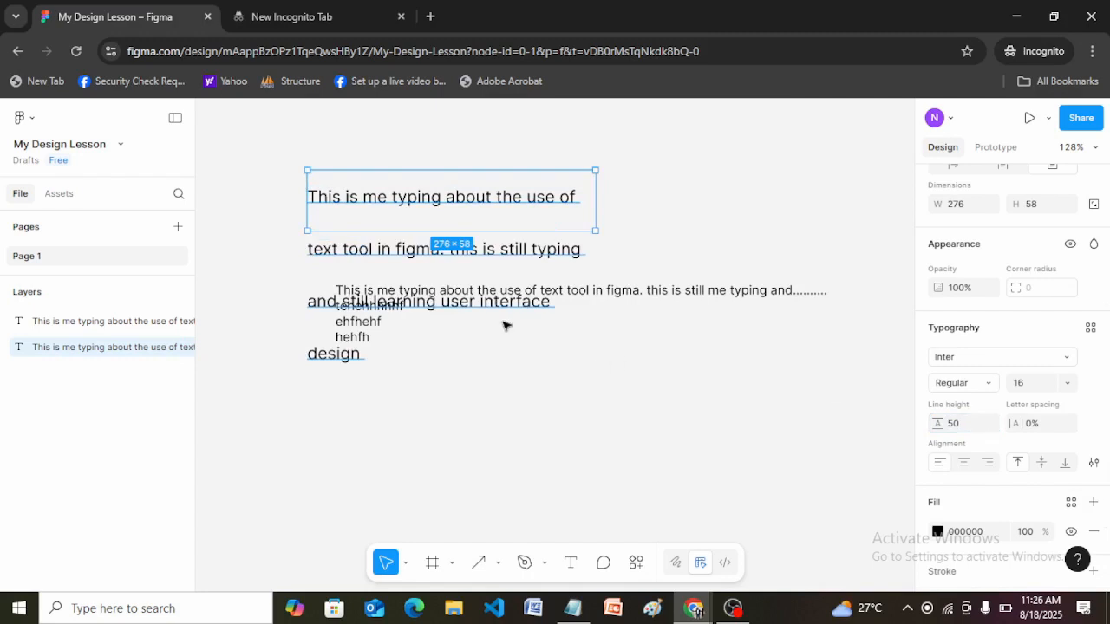
pyautogui.click(689, 230)
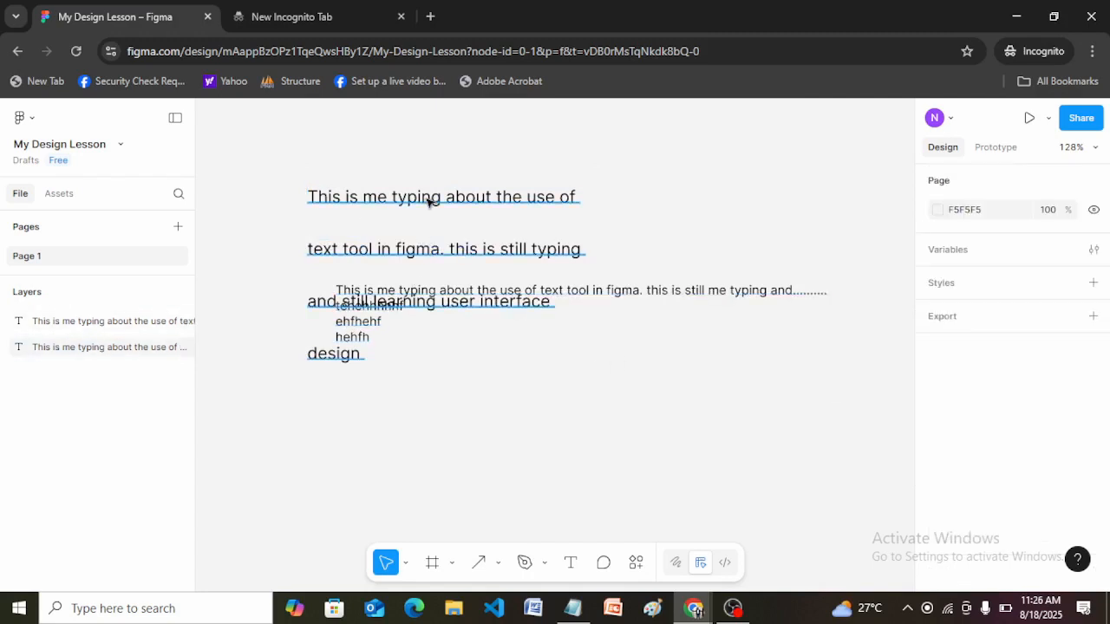
# Move the underlined paragraph below the other text to X -183, Y -152 and shorten its text box to a height of 52.
pyautogui.click(466, 208)
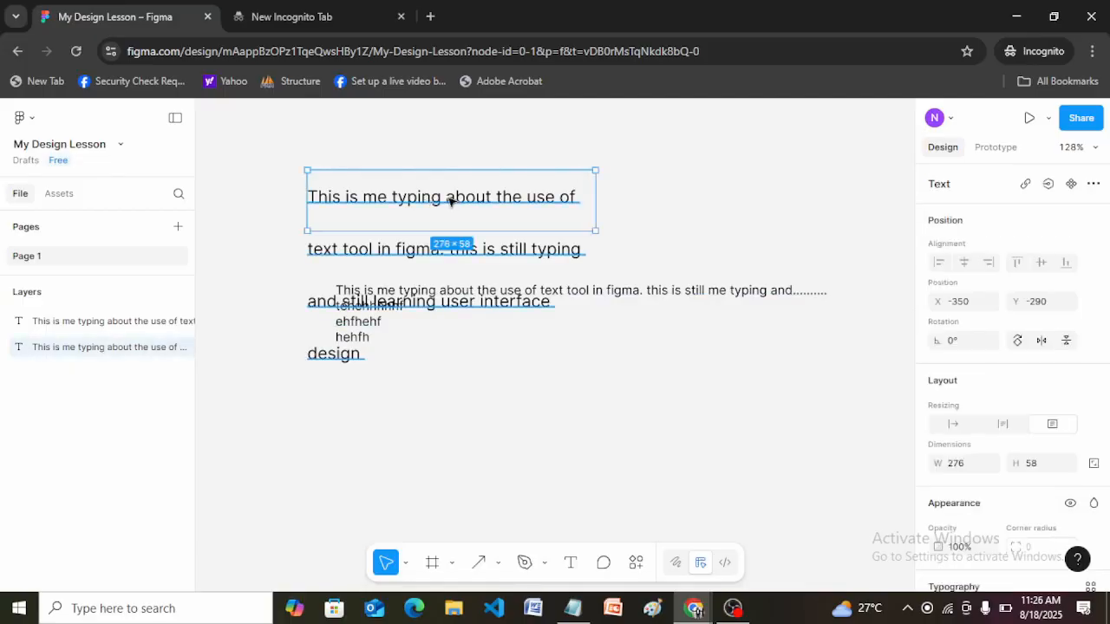
pyautogui.moveTo(402, 193); pyautogui.dragTo(573, 340)
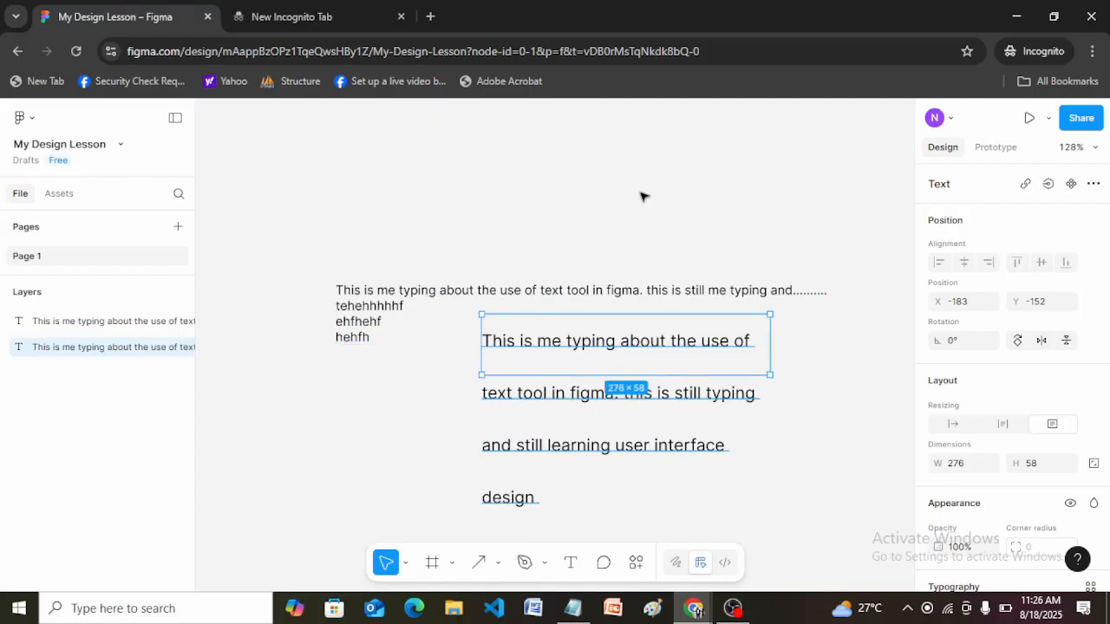
pyautogui.click(441, 387)
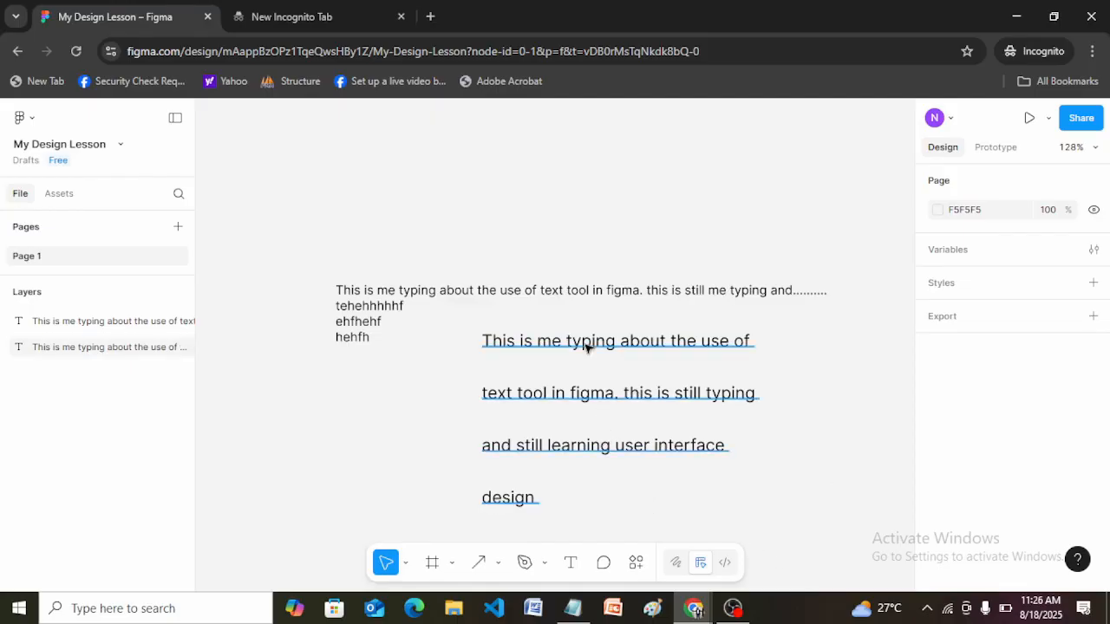
pyautogui.click(672, 364)
pyautogui.moveTo(677, 371); pyautogui.dragTo(677, 366)
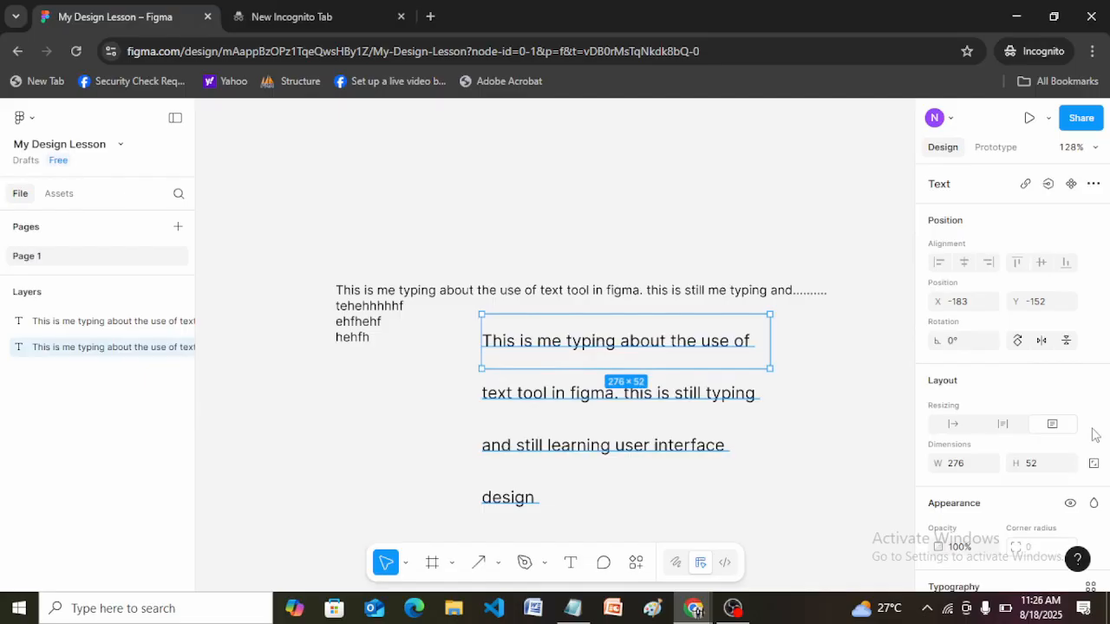
# Set the moved paragraph's line height to 5.
pyautogui.scroll(-3, 957, 517)
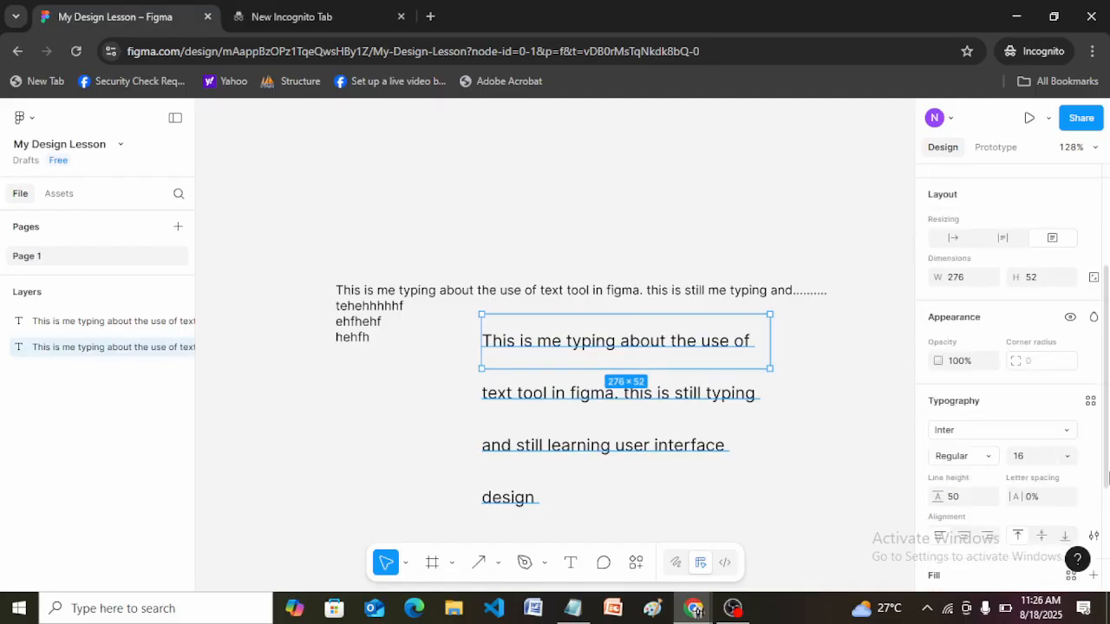
pyautogui.click(960, 501)
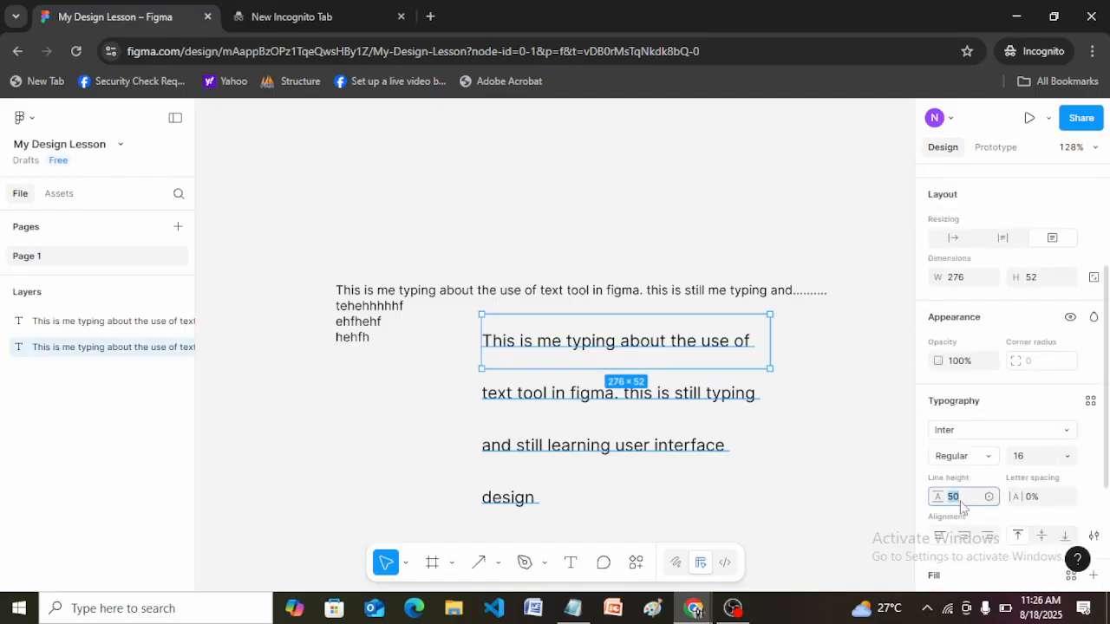
pyautogui.write('2')
pyautogui.doubleClick(959, 502)
pyautogui.write('8')
pyautogui.press('Return')
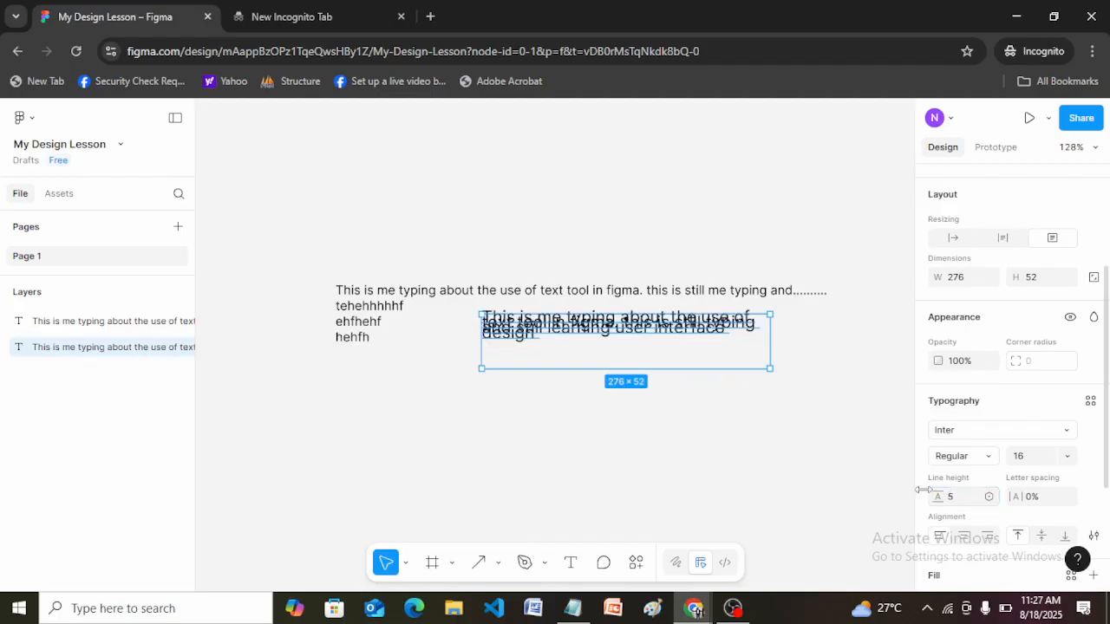
pyautogui.click(816, 361)
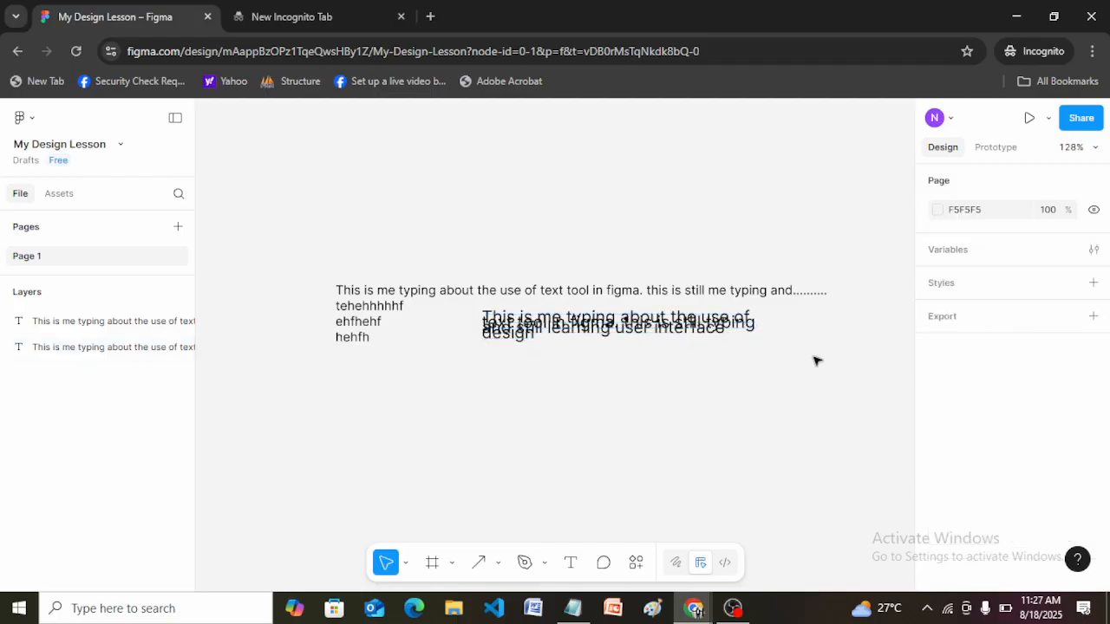
# Try line heights of 12 and 16 on the paragraph with overlapping lines.
pyautogui.click(662, 328)
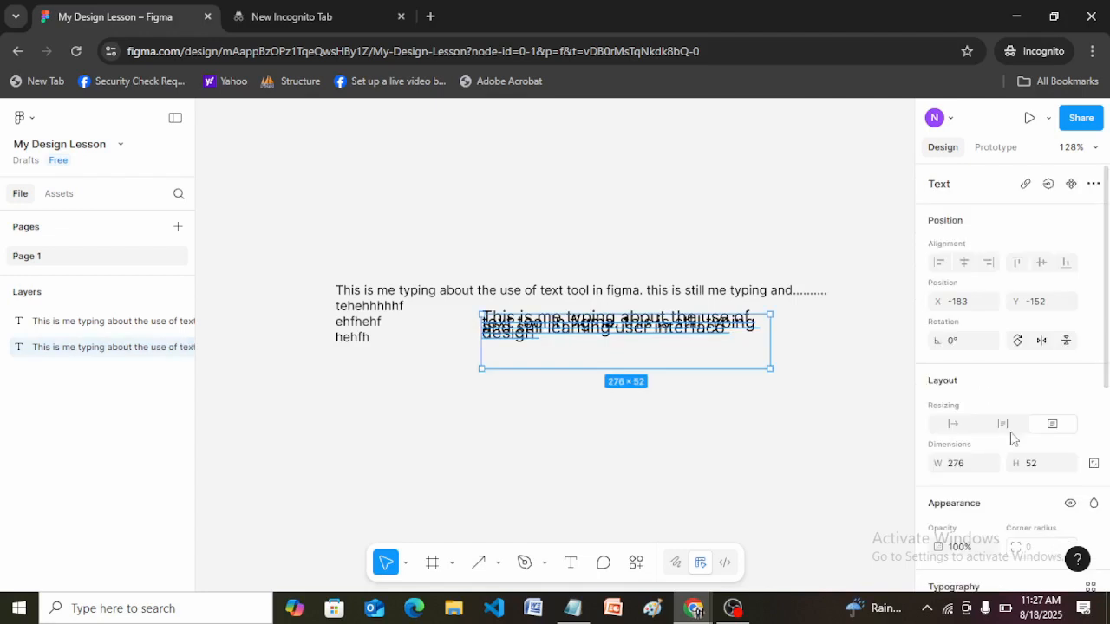
pyautogui.moveTo(1107, 347); pyautogui.dragTo(1108, 436)
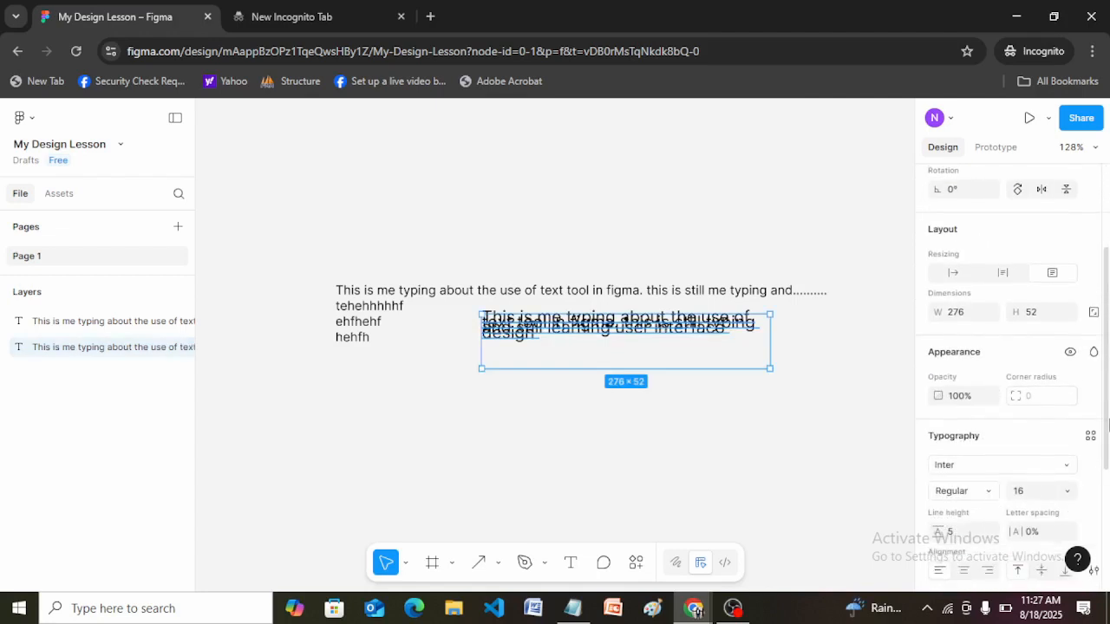
pyautogui.click(961, 536)
pyautogui.write('12')
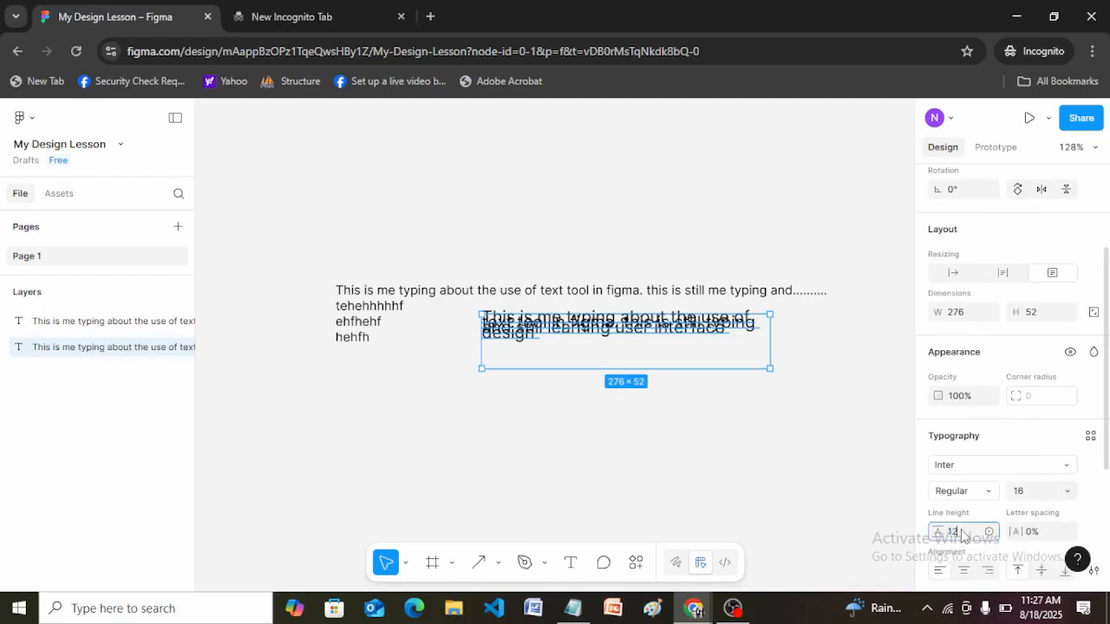
pyautogui.press('Return')
pyautogui.click(969, 536)
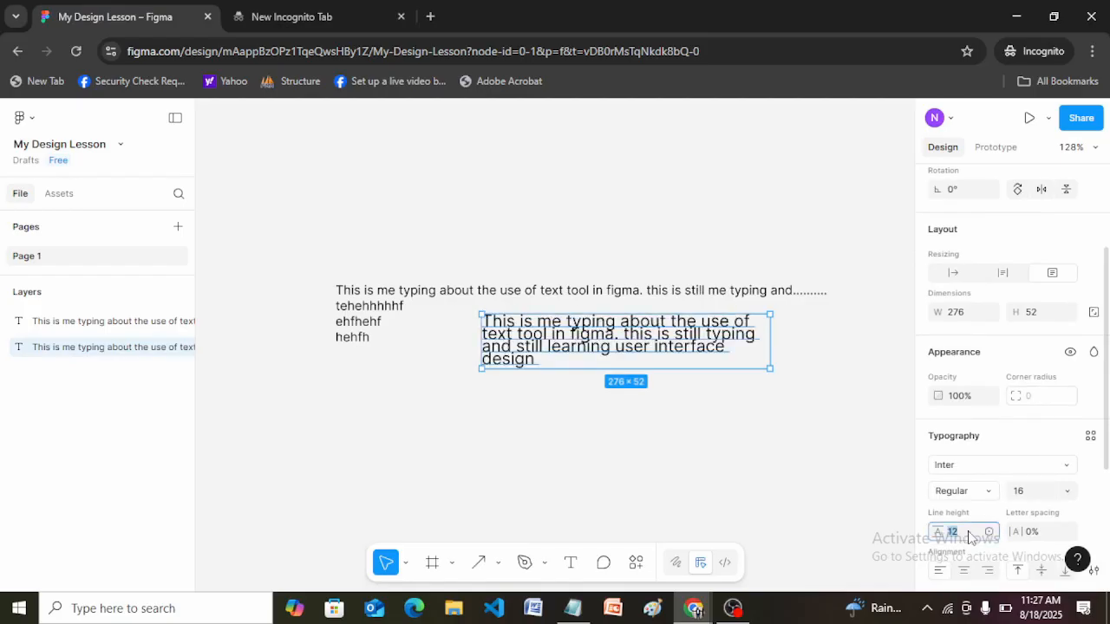
pyautogui.write('16')
pyautogui.press('Return')
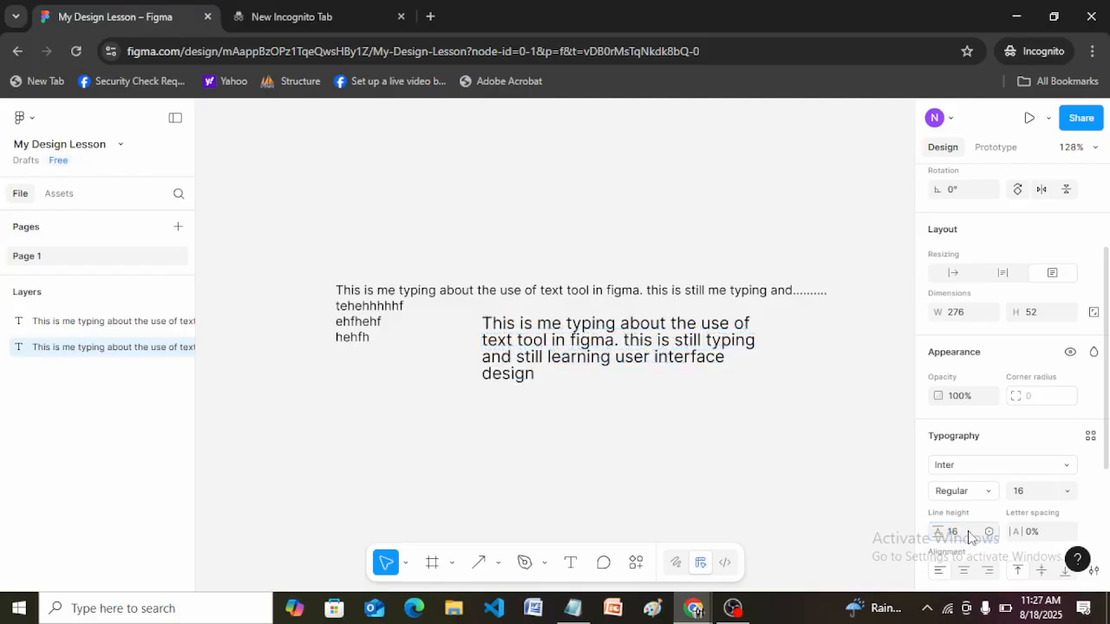
# Set the paragraph's line height to 20 and move it back above the other text to X -344, Y -308.
pyautogui.click(961, 536)
pyautogui.write('20')
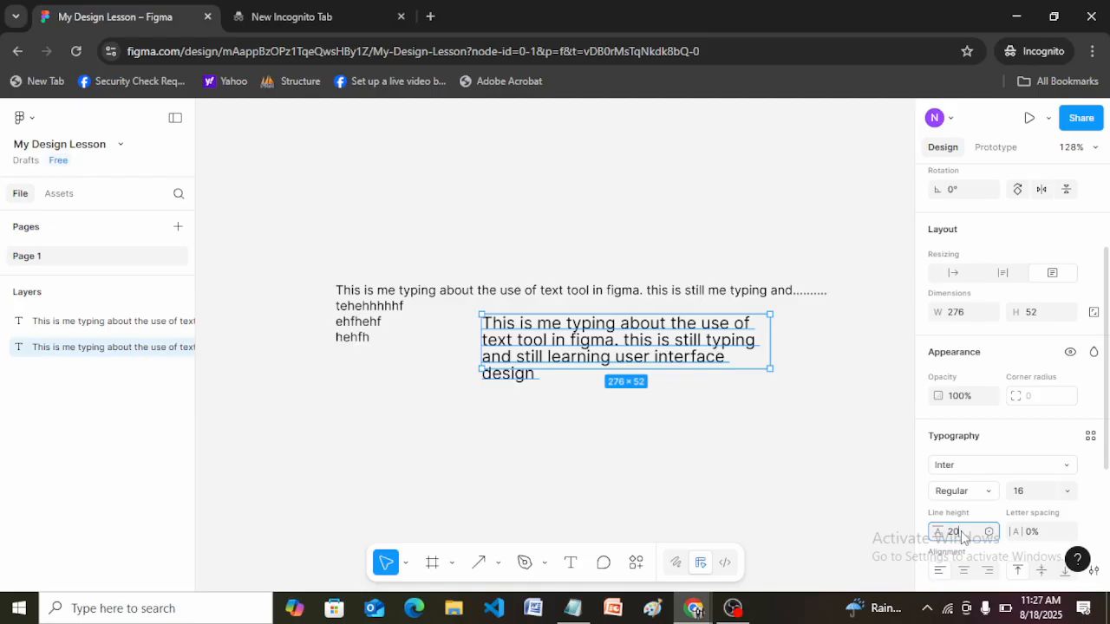
pyautogui.press('Return')
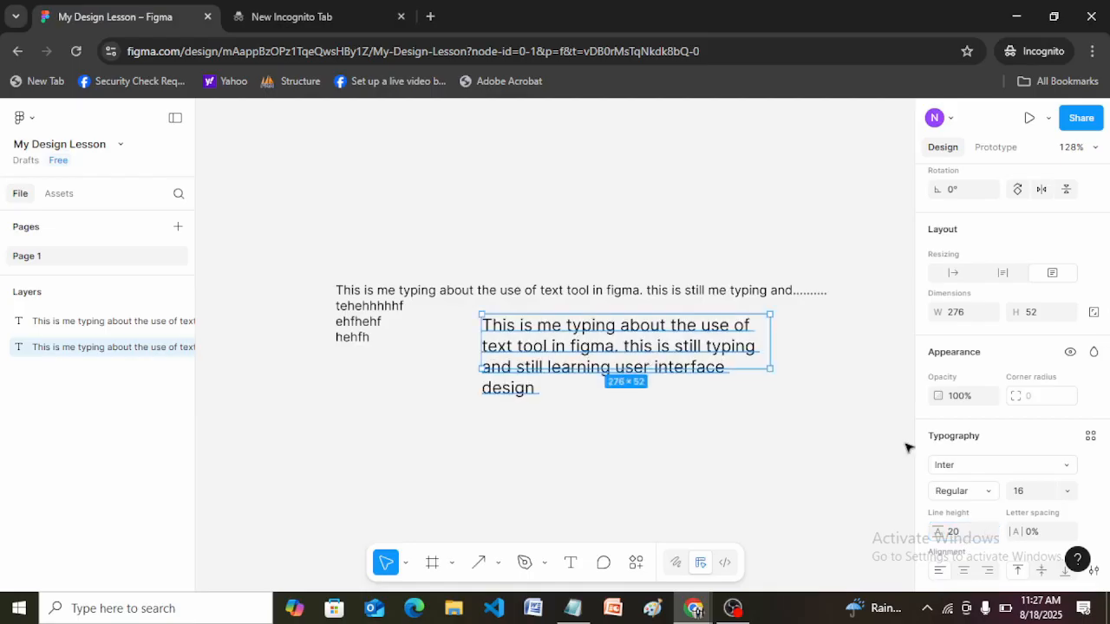
pyautogui.scroll(-5, 1109, 340)
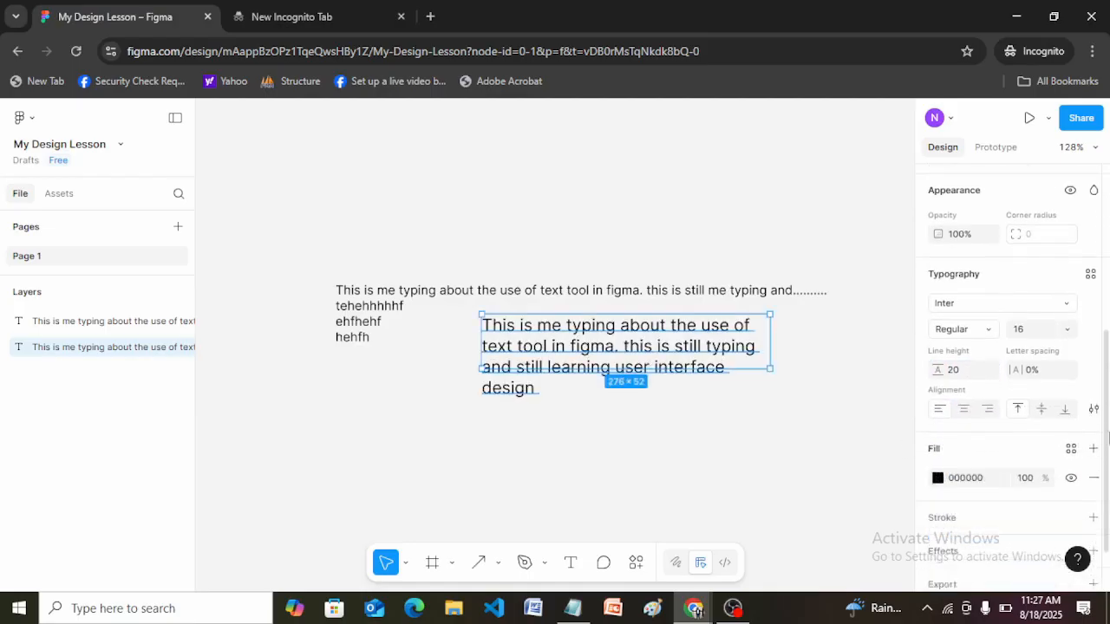
pyautogui.moveTo(581, 357); pyautogui.dragTo(411, 183)
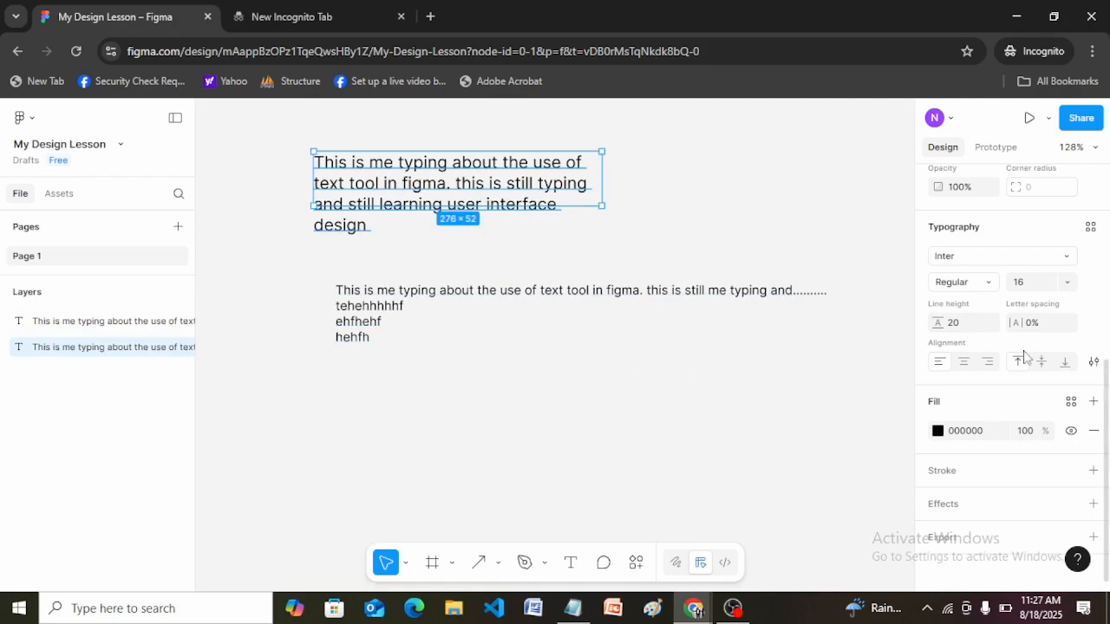
# Set the upper paragraph's letter spacing to 30%.
pyautogui.click(1039, 325)
pyautogui.write('30')
pyautogui.press('Return')
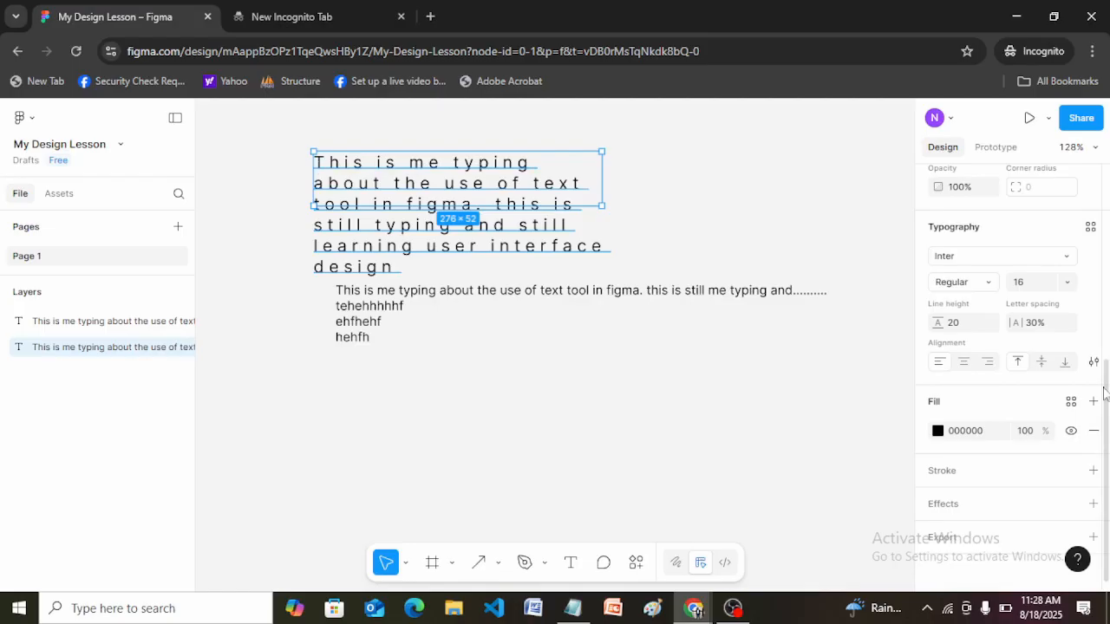
pyautogui.scroll(2, 1109, 408)
pyautogui.scroll(-2, 1108, 408)
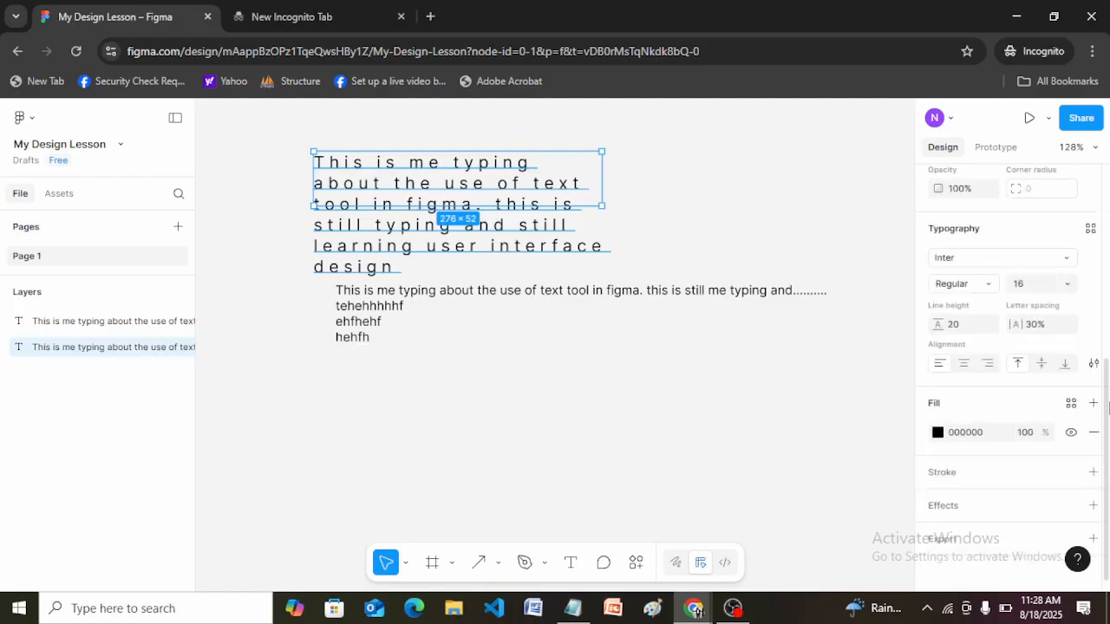
pyautogui.scroll(1, 1108, 407)
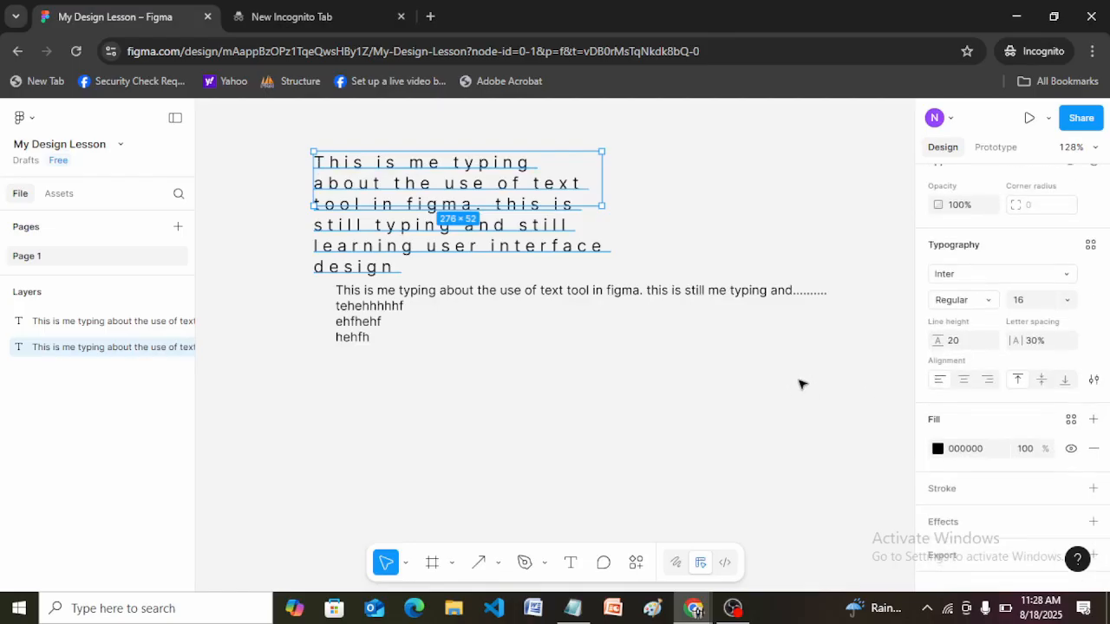
pyautogui.click(797, 386)
# Undo the upper paragraph's last letter spacing change.
pyautogui.click(509, 243)
pyautogui.press('Escape')
pyautogui.click(508, 243)
pyautogui.hotkey('ctrl', 'z')
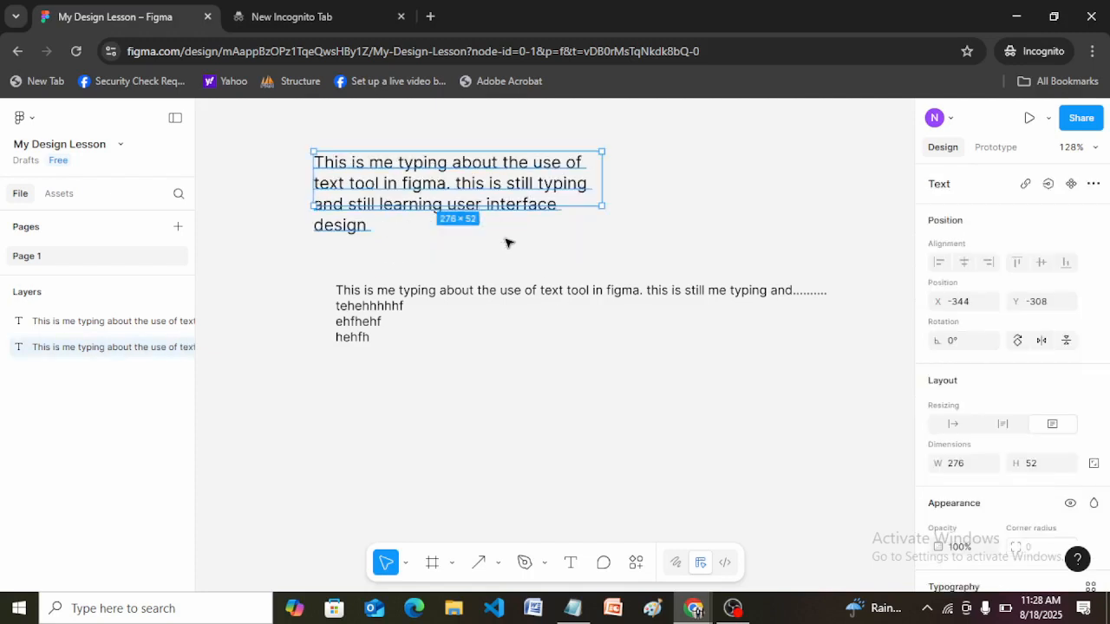
pyautogui.click(659, 219)
pyautogui.click(518, 187)
pyautogui.doubleClick(373, 213)
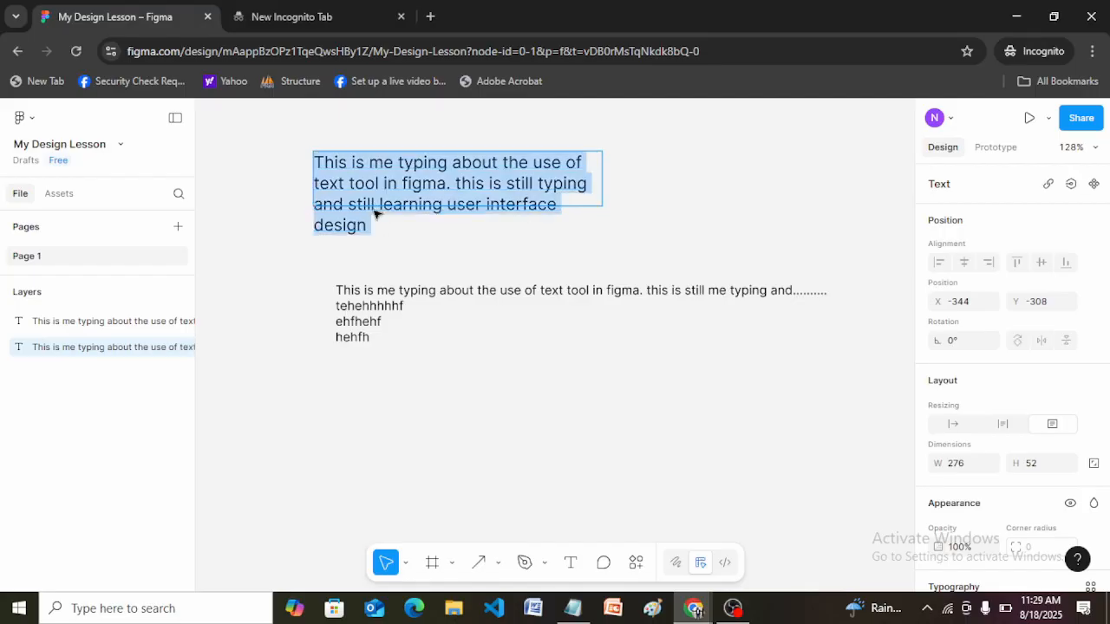
pyautogui.press('Escape')
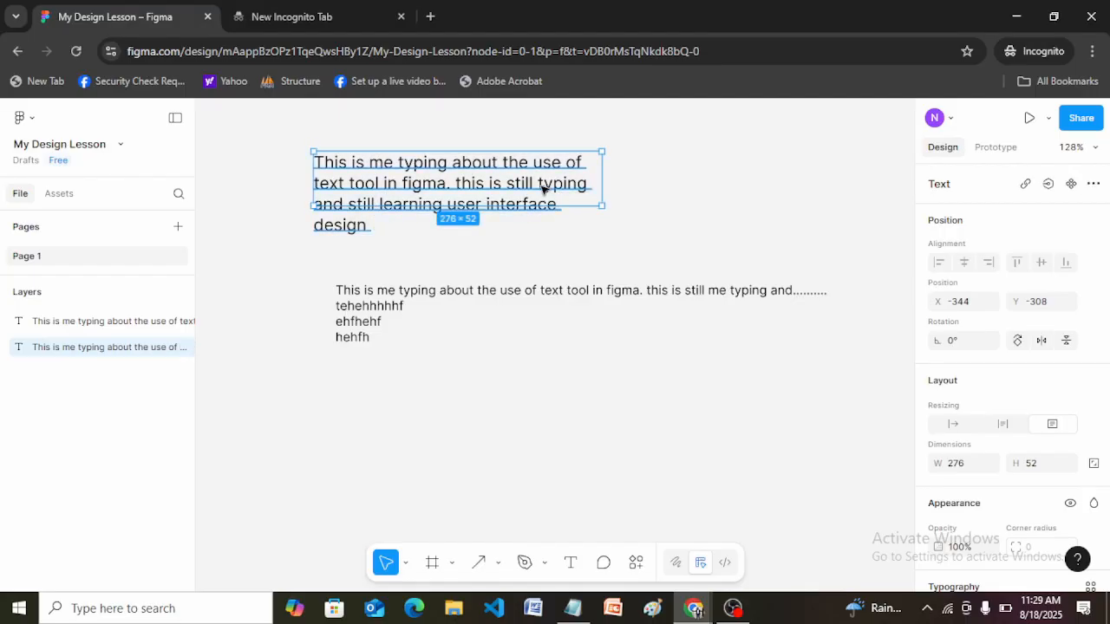
# Append "i will continue with my typing as we proceed in this class" to the end of the upper paragraph.
pyautogui.doubleClick(379, 190)
pyautogui.click(379, 185)
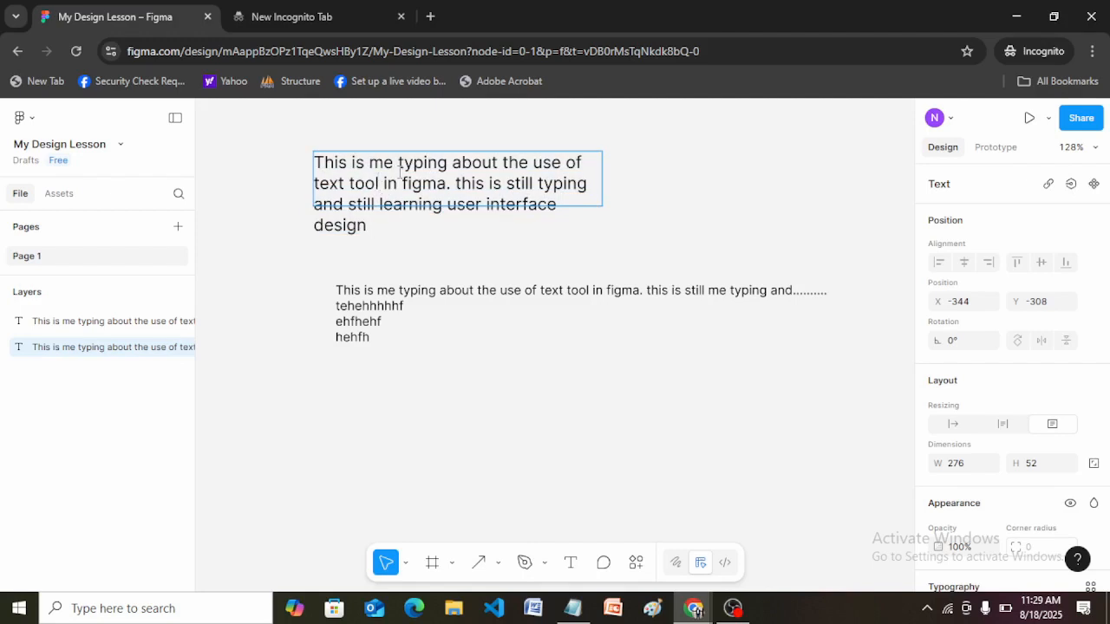
pyautogui.press('Down')
pyautogui.press('BackSpace')
pyautogui.write('i wil')
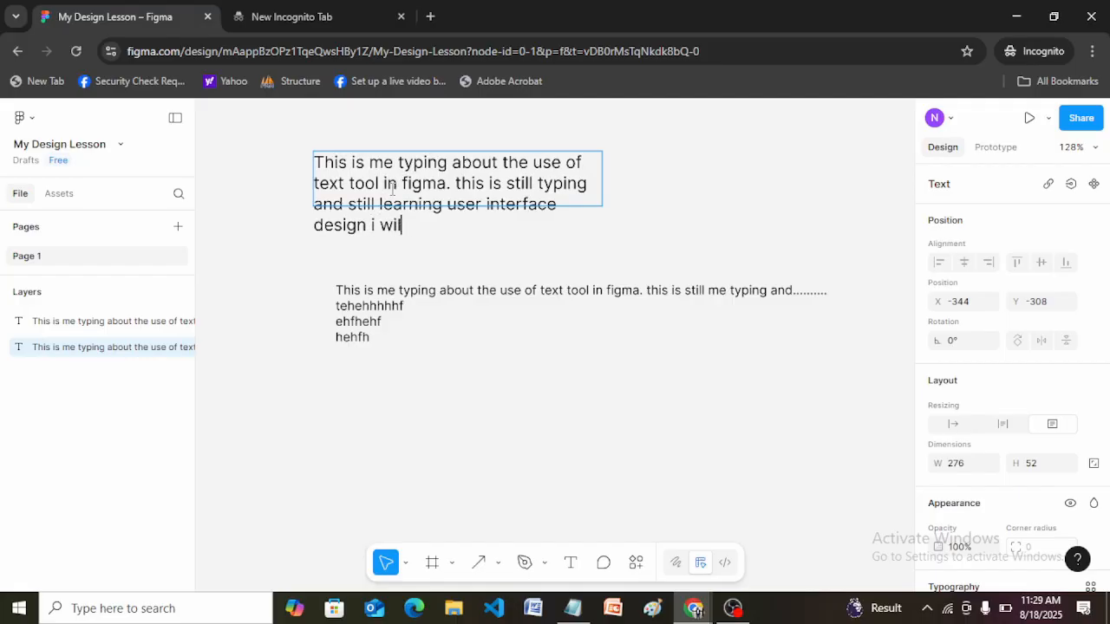
pyautogui.write('l continue with')
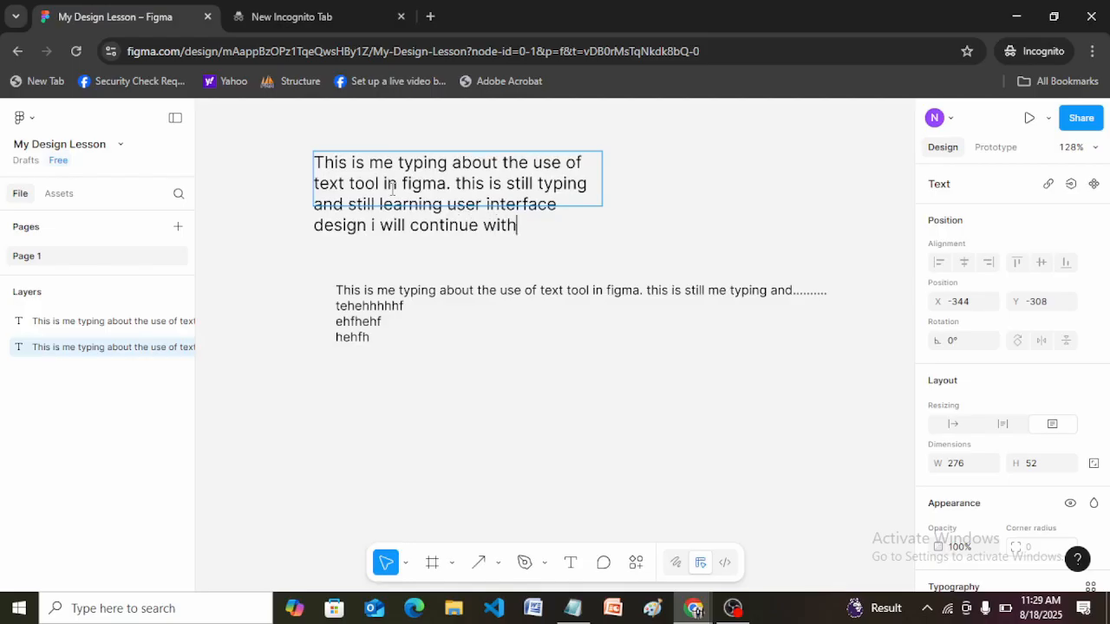
pyautogui.write(' my typing as  w')
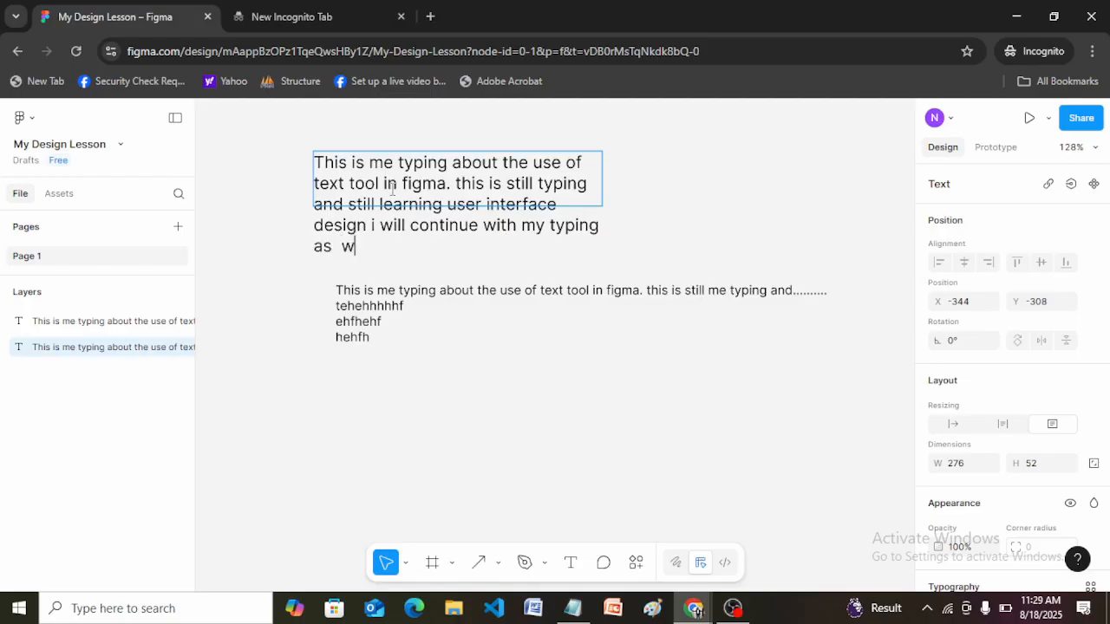
pyautogui.write('e proceed in t')
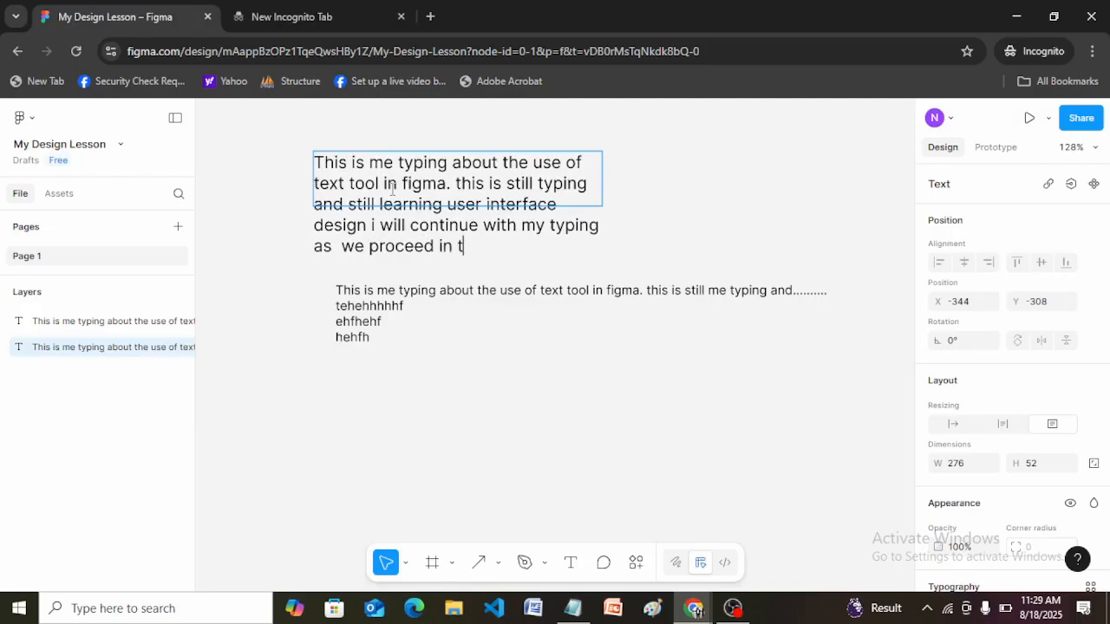
pyautogui.write('his class')
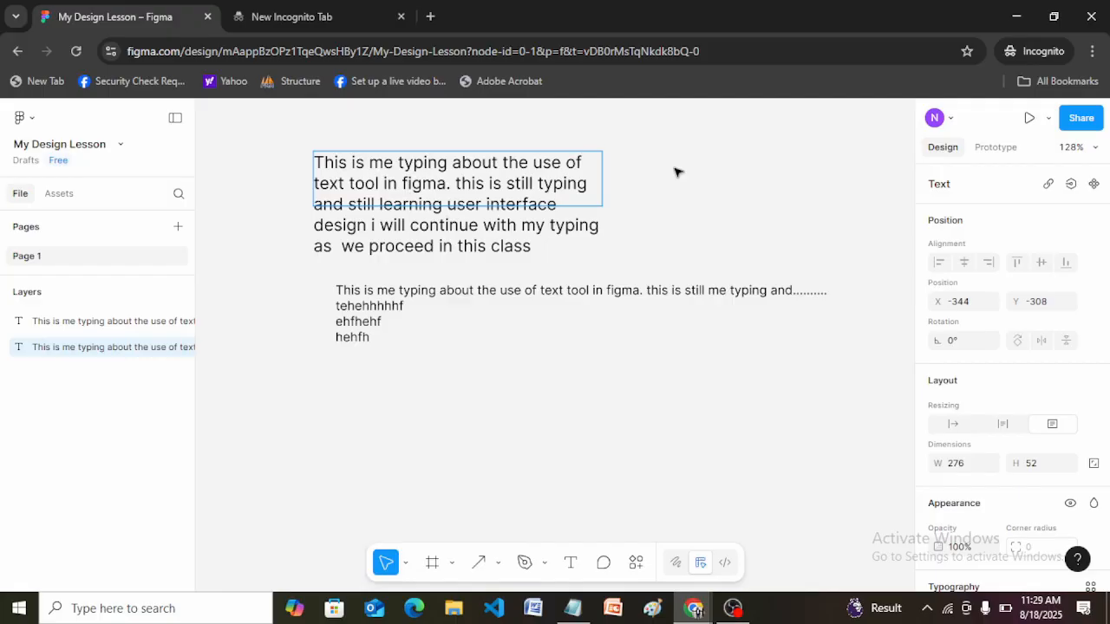
pyautogui.press('Escape')
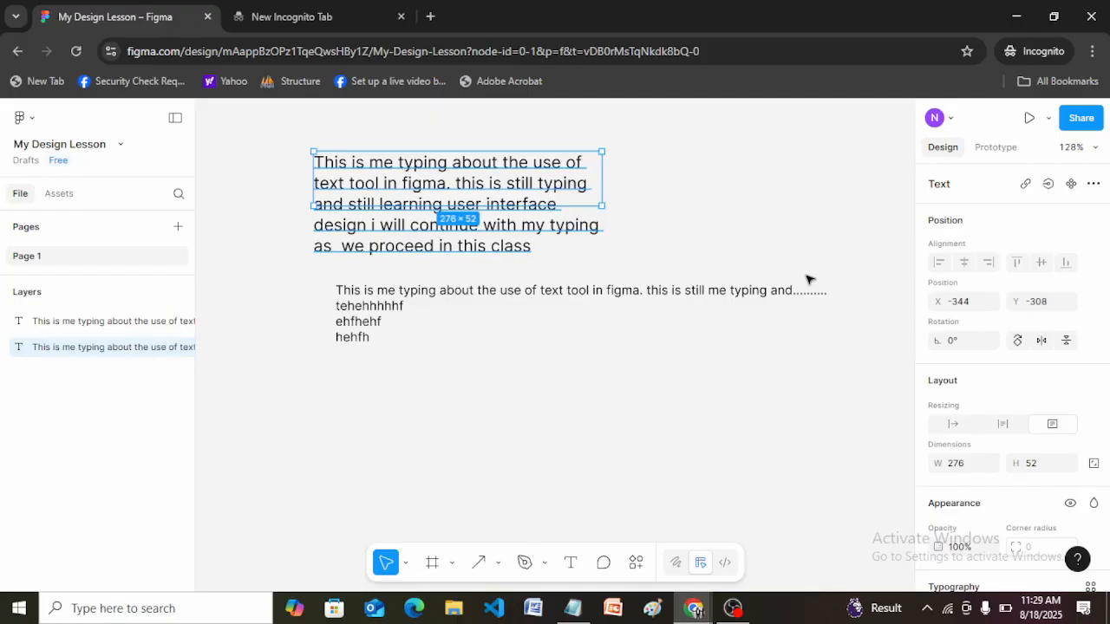
# Narrow the upper paragraph's text box to 271 wide and set its resizing to auto height.
pyautogui.scroll(-2, 1107, 316)
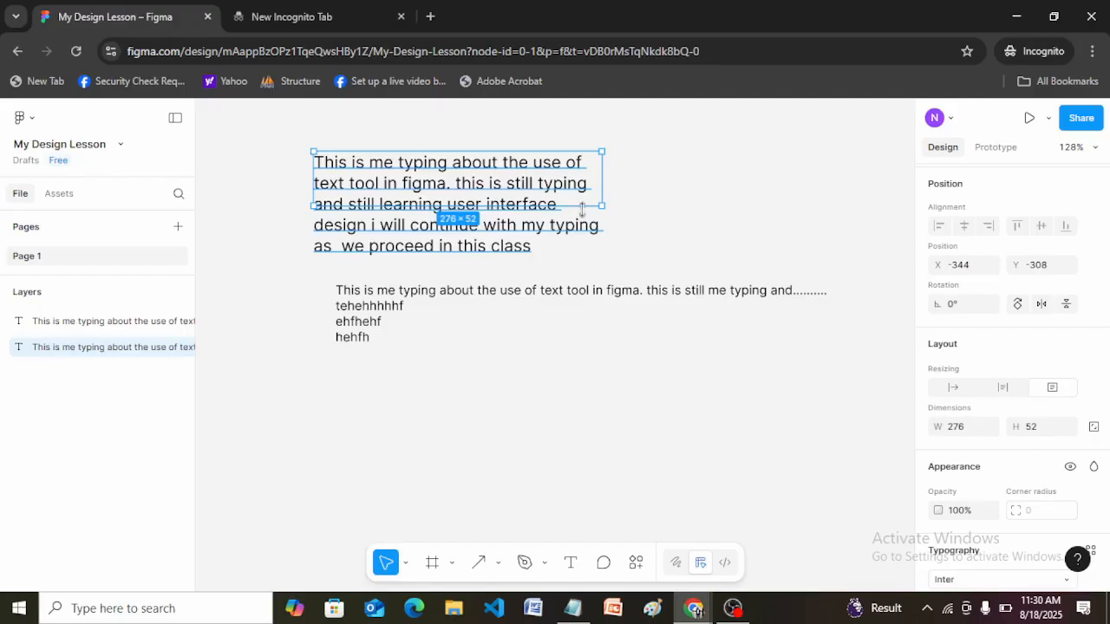
pyautogui.moveTo(601, 186)
pyautogui.mouseDown()
pyautogui.moveTo(645, 186)
pyautogui.moveTo(596, 192)
pyautogui.mouseUp()
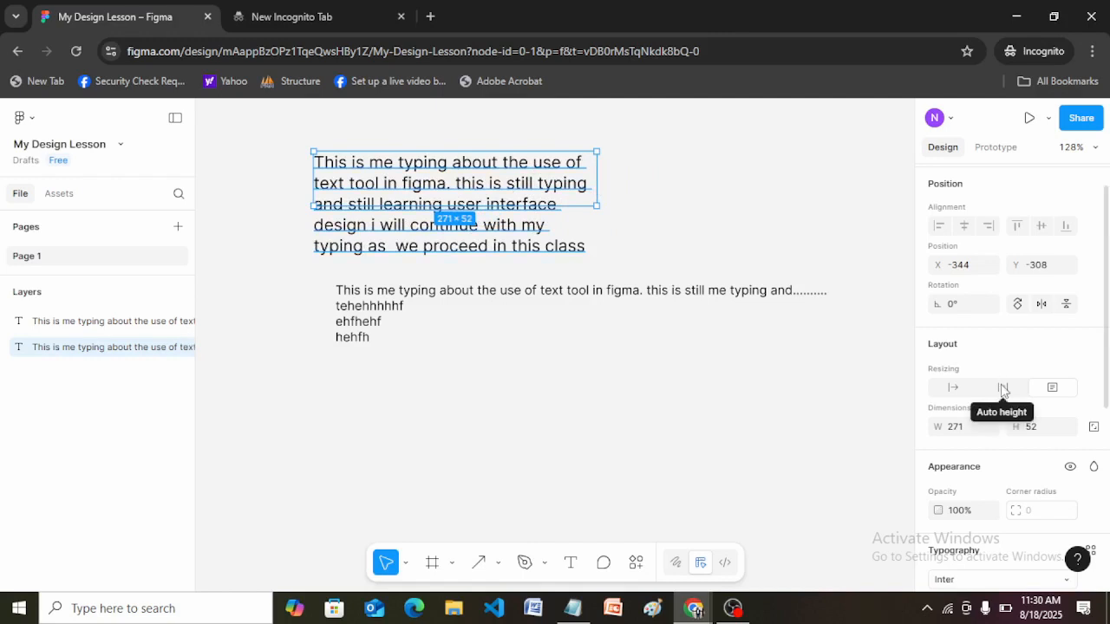
pyautogui.click(1003, 390)
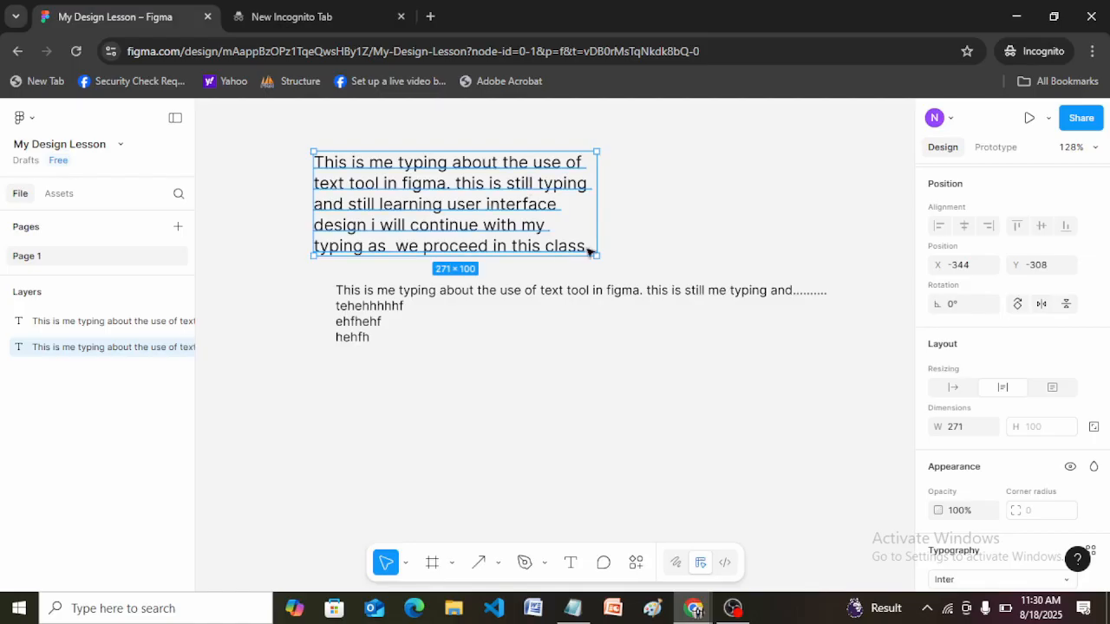
# Move the lower text block down to about X -297, Y -63, clear of the upper paragraph.
pyautogui.press('Escape')
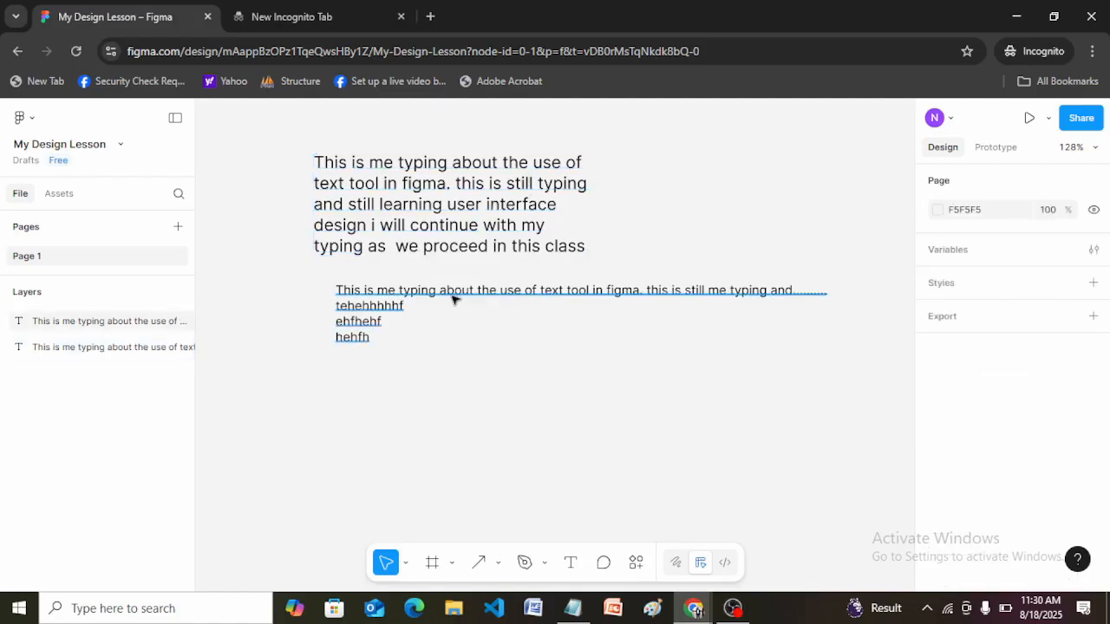
pyautogui.click(425, 299)
pyautogui.moveTo(425, 298); pyautogui.dragTo(451, 423)
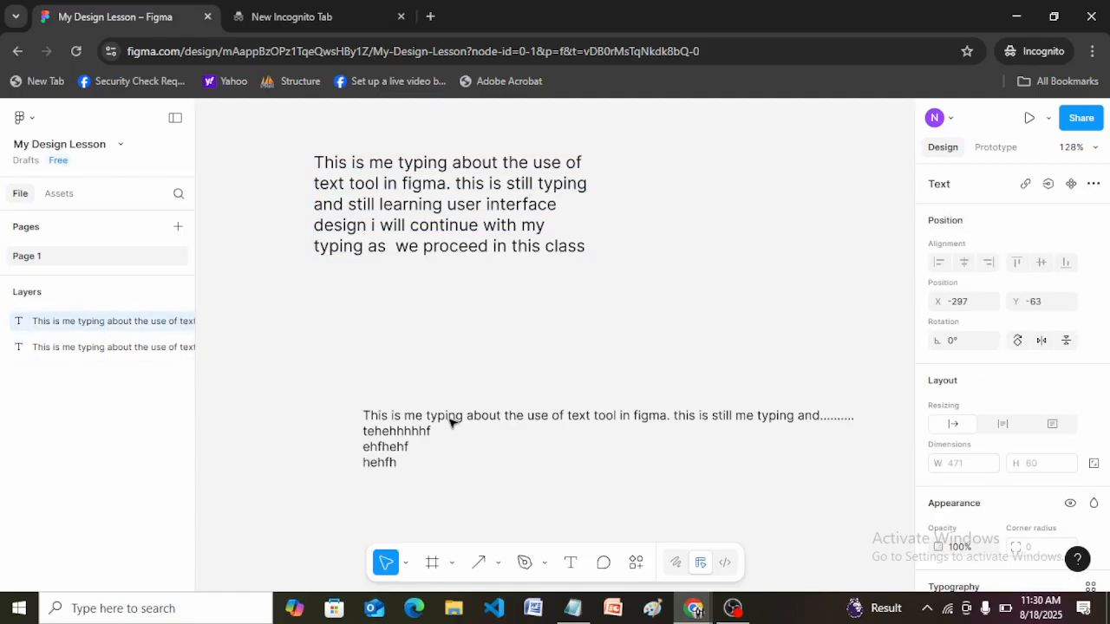
# Append the filler text "thehehehjjrg jtjtyjj yjjrjufhtyjkjktkslskklslkkllkwlwllsls" on a new line at the end of the upper paragraph.
pyautogui.click(572, 245)
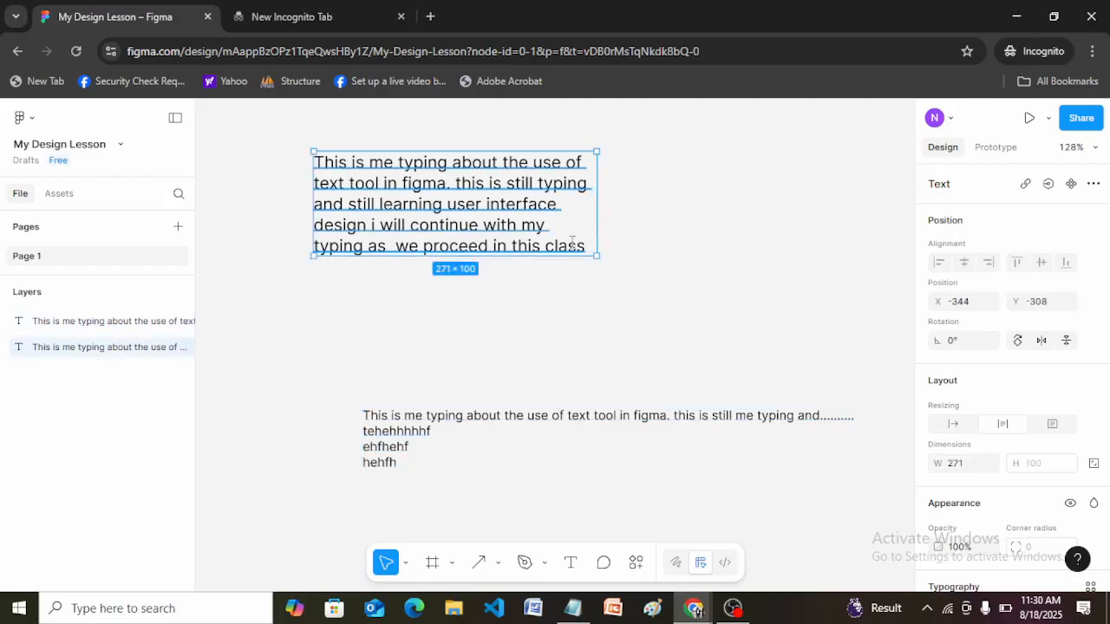
pyautogui.doubleClick(588, 246)
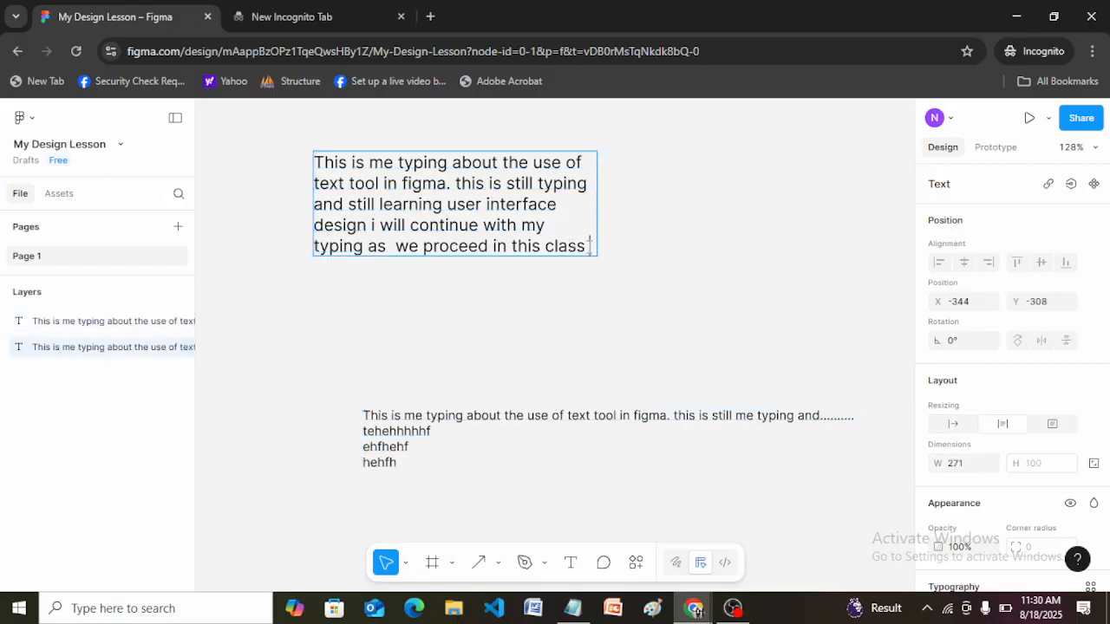
pyautogui.press('Return')
pyautogui.write('thehe')
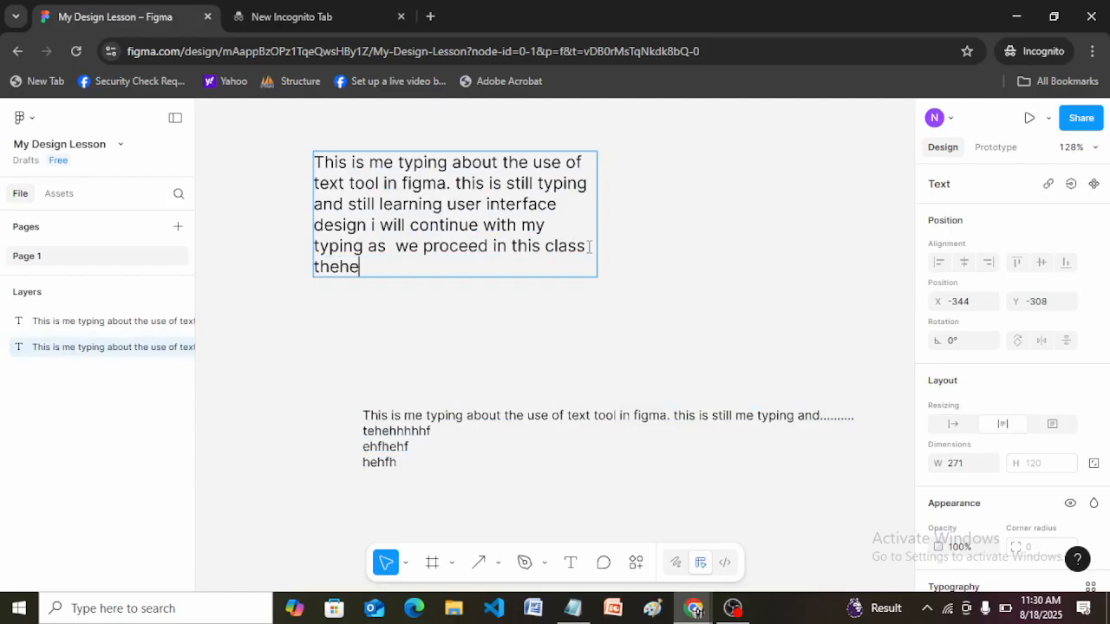
pyautogui.write('hehjjrg jtjtyjj')
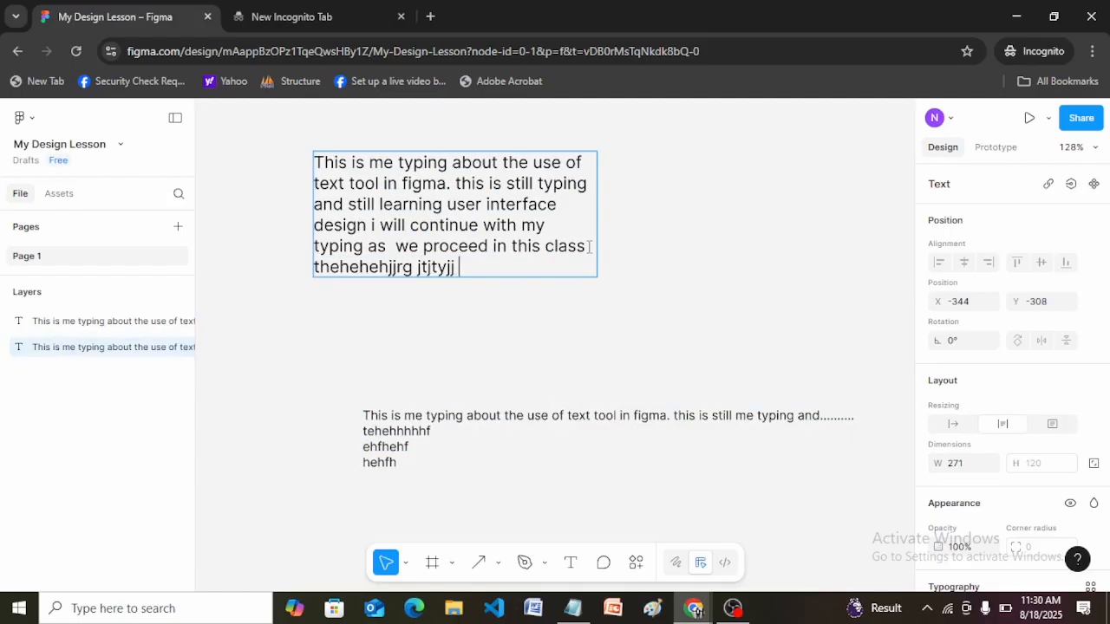
pyautogui.write(' yjjrjuf')
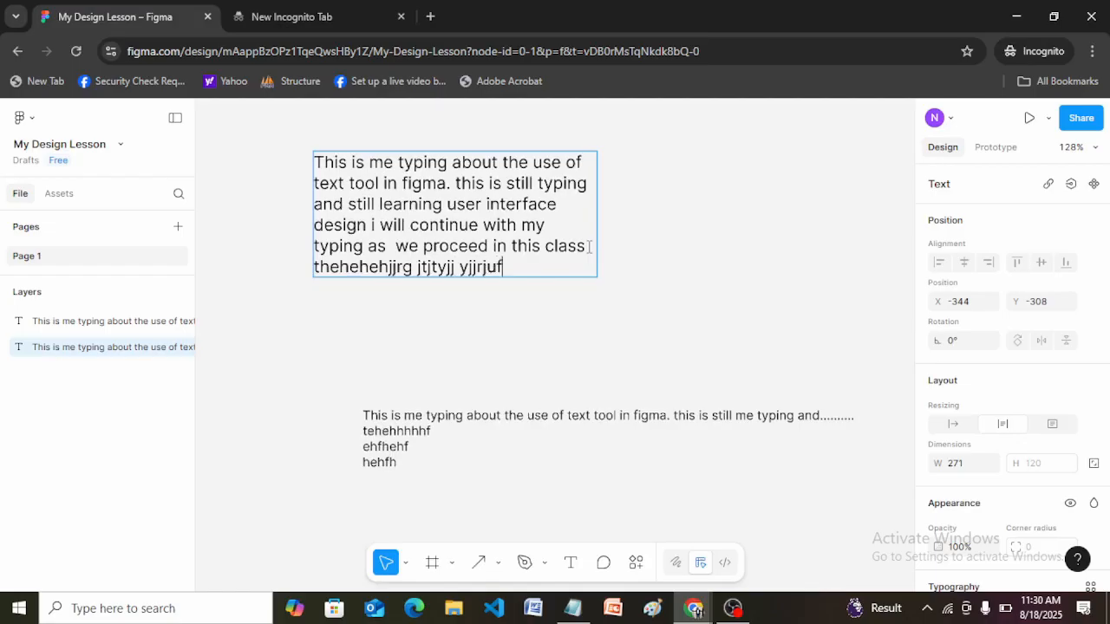
pyautogui.write('htyjkjktkslskkls')
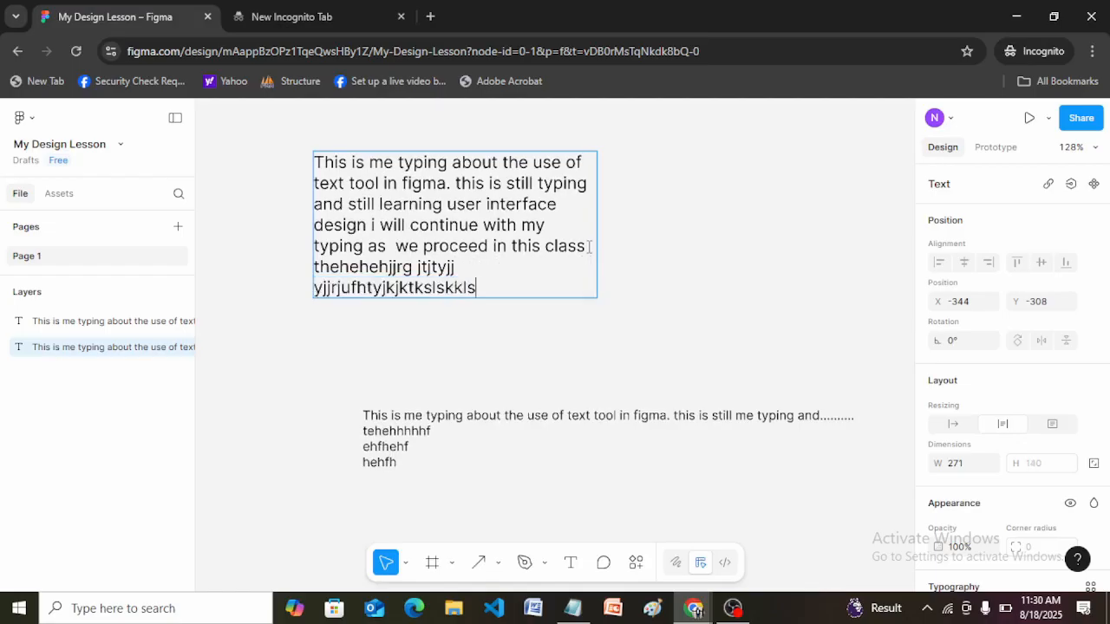
pyautogui.write('lkkllkwlwllsls')
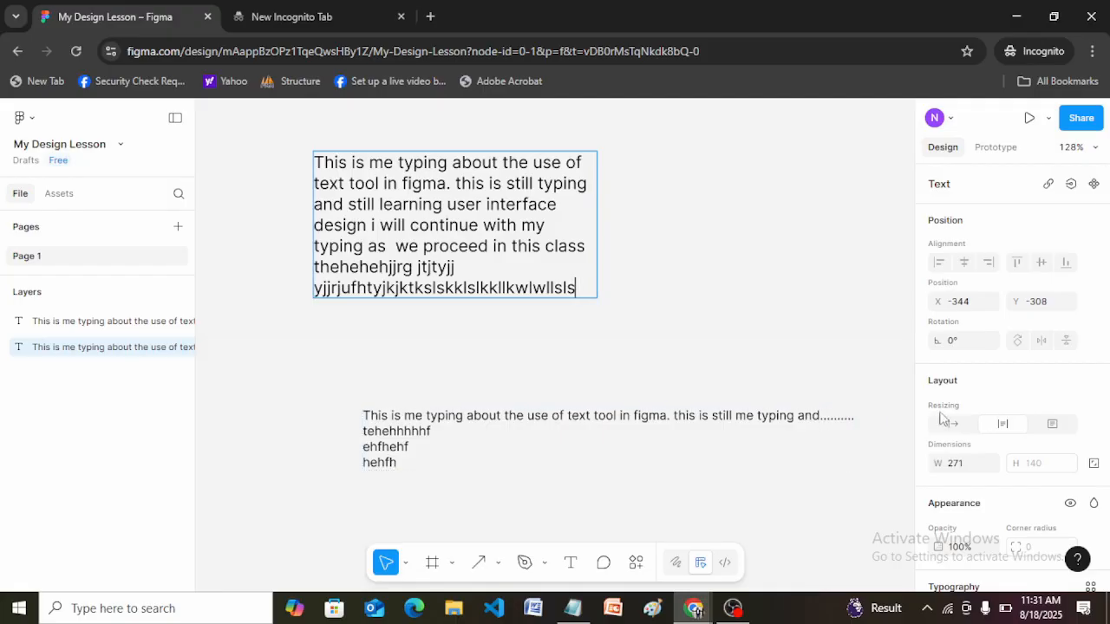
# Create an auto-width text reading "jkfglsnslnsnlslnsls" between the two paragraphs, at about X -51, Y -131.
pyautogui.doubleClick(776, 425)
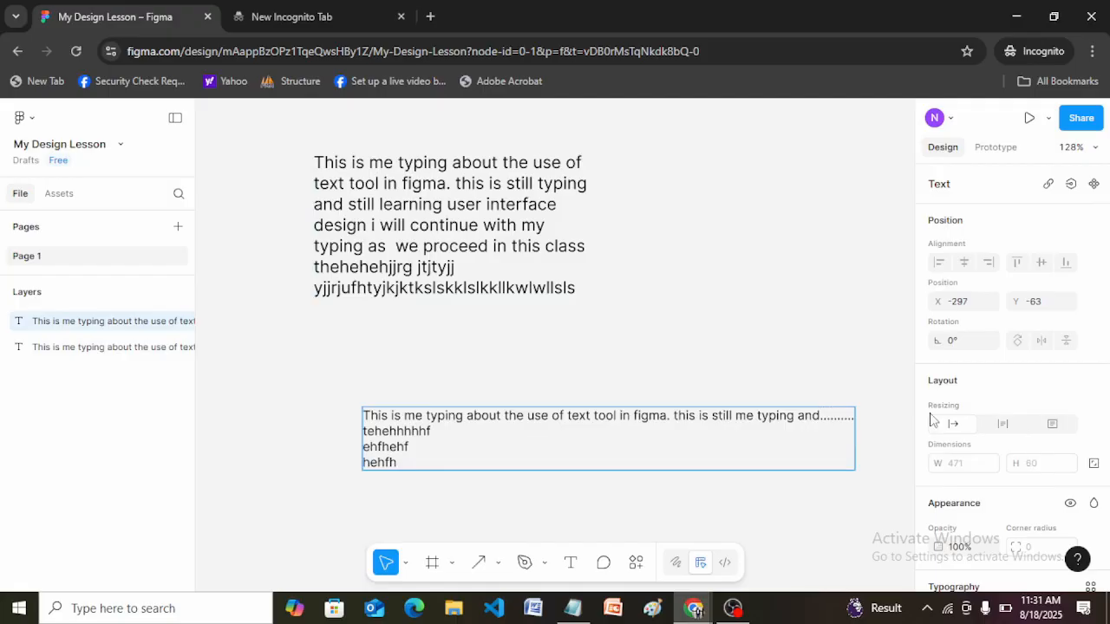
pyautogui.click(571, 562)
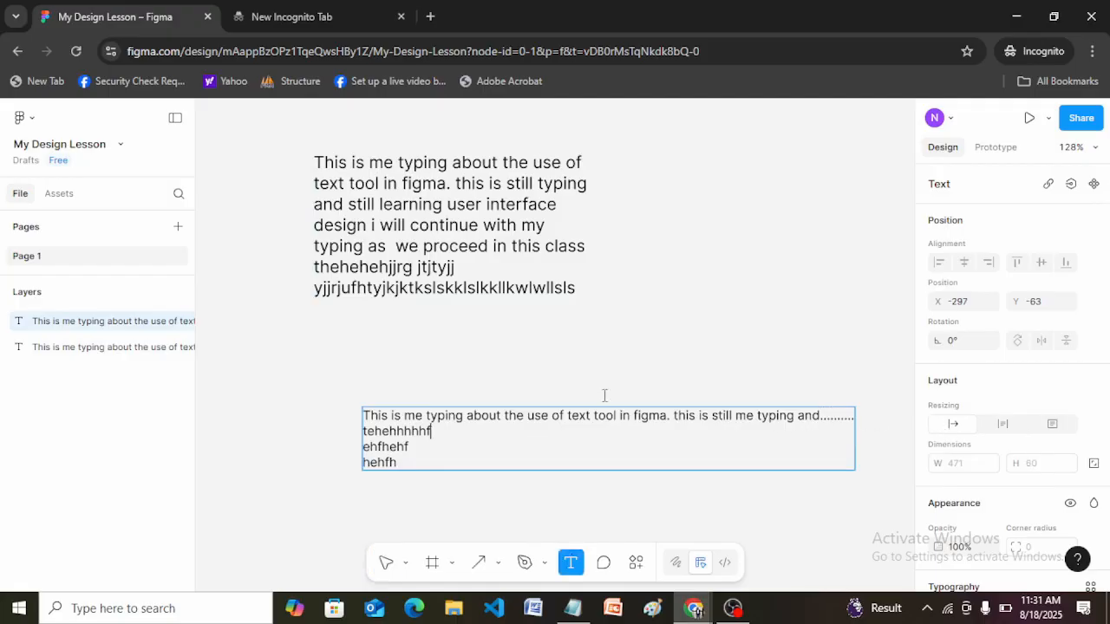
pyautogui.click(621, 337)
pyautogui.write('jkfglsnslnsnlslnsls')
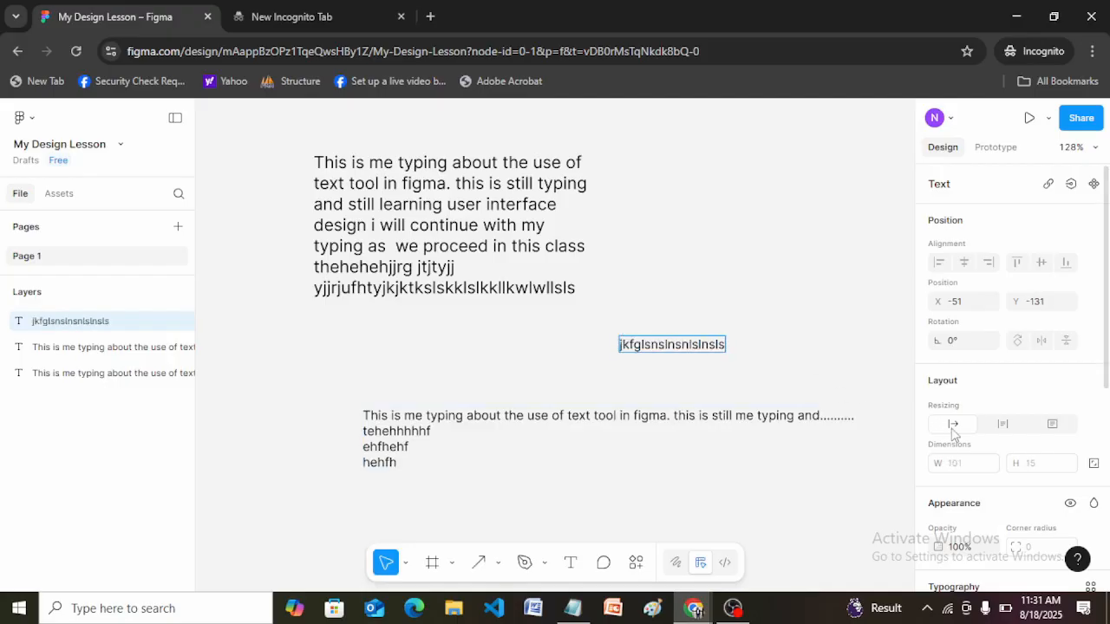
# Draw a fixed-size text box about 156 × 59 beside the upper paragraph and fill it with "hryjkjkskjskjskjsksksjsjskskksk".
pyautogui.click(573, 562)
pyautogui.moveTo(650, 218); pyautogui.dragTo(813, 280)
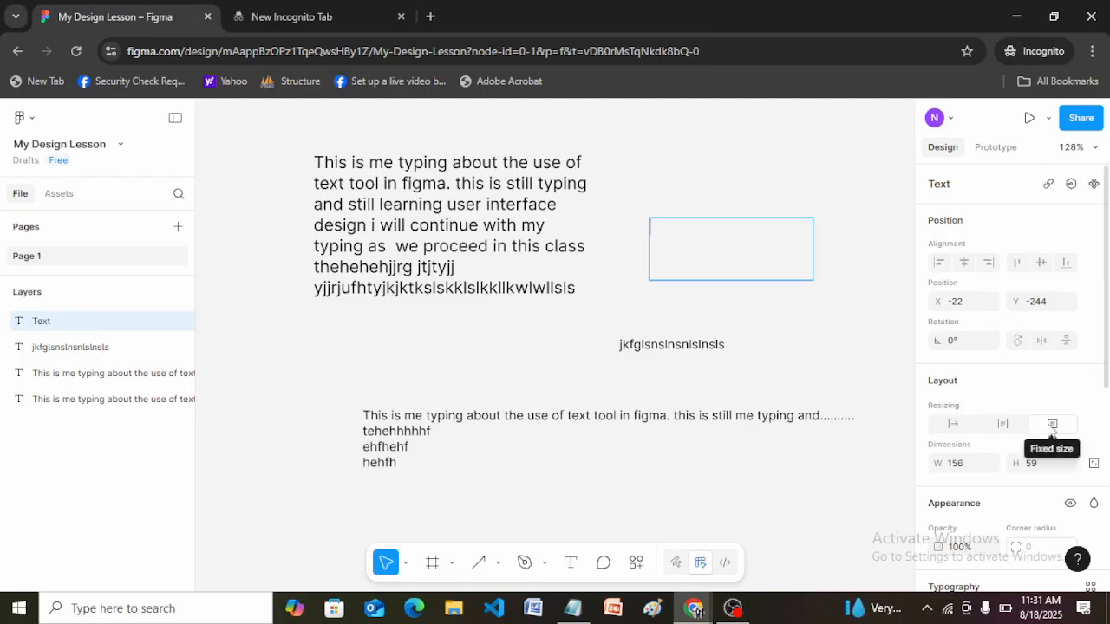
pyautogui.write('hryjkjkskjskjskjsksksj')
pyautogui.write('sjskskksk')
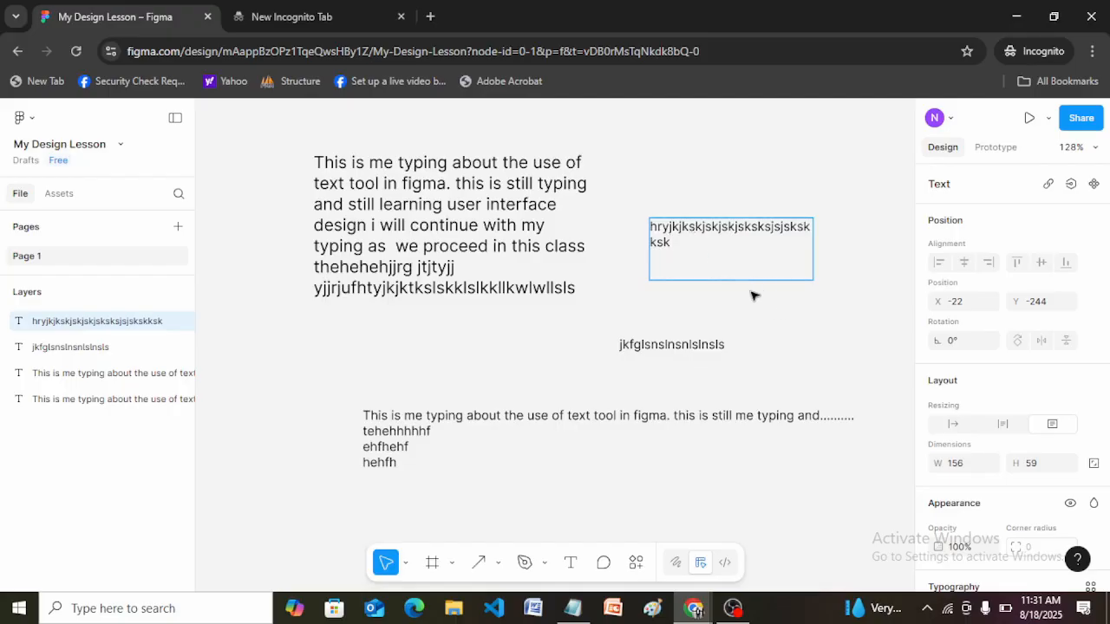
# Set the upper paragraph's resizing to fixed size.
pyautogui.click(517, 230)
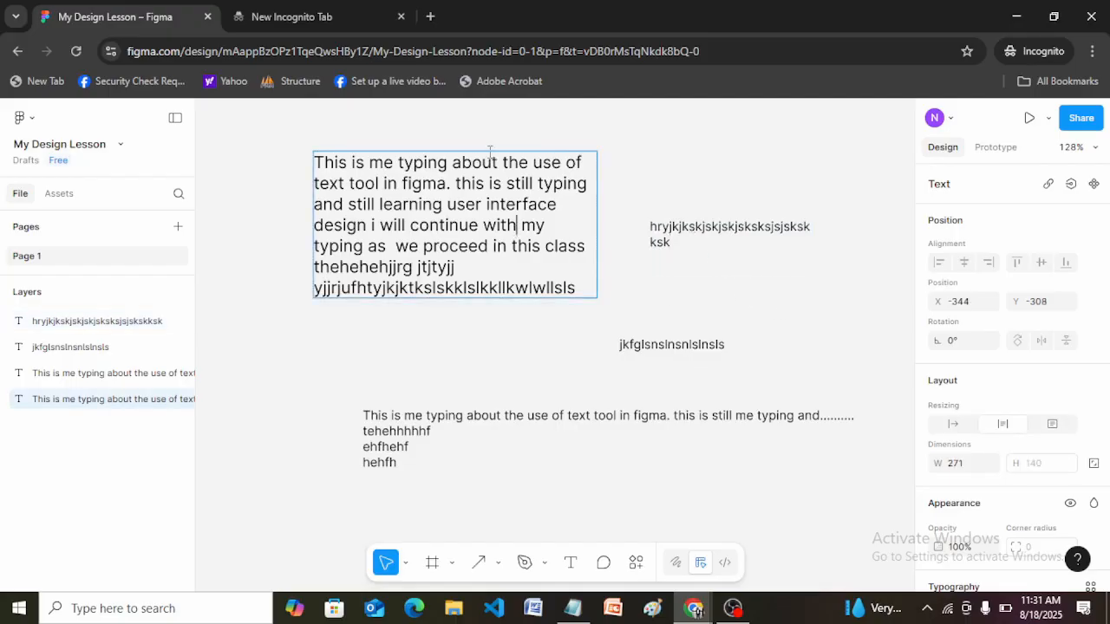
pyautogui.click(1052, 424)
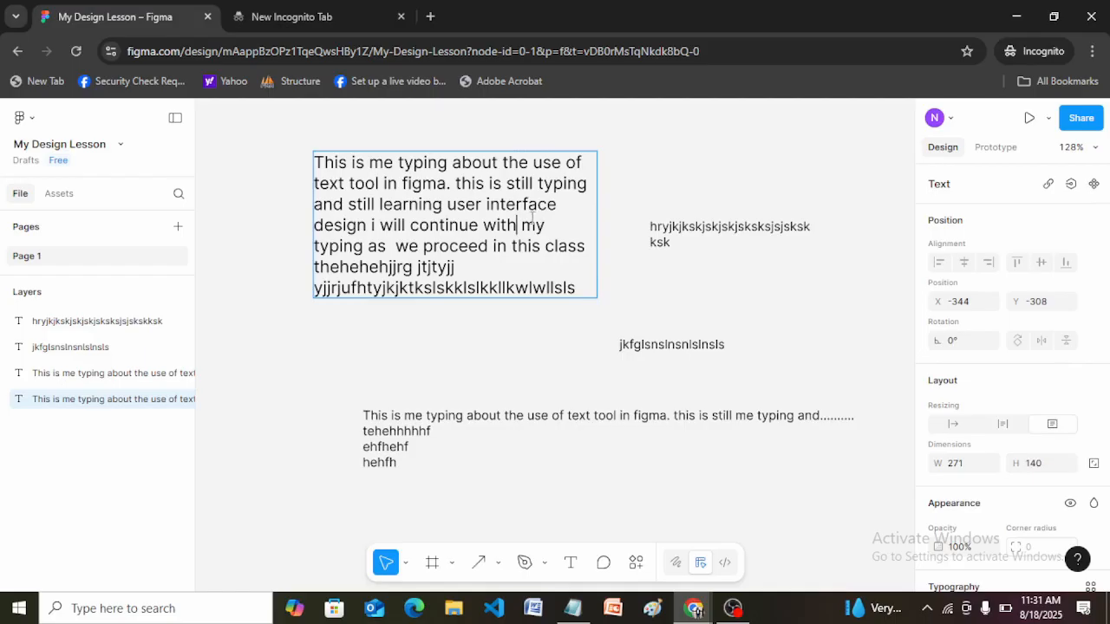
# Append a new line of filler text starting "hajkakjaakajkfk" to the upper paragraph and switch its resizing to auto height.
pyautogui.doubleClick(579, 289)
pyautogui.press('Return')
pyautogui.write('hajk')
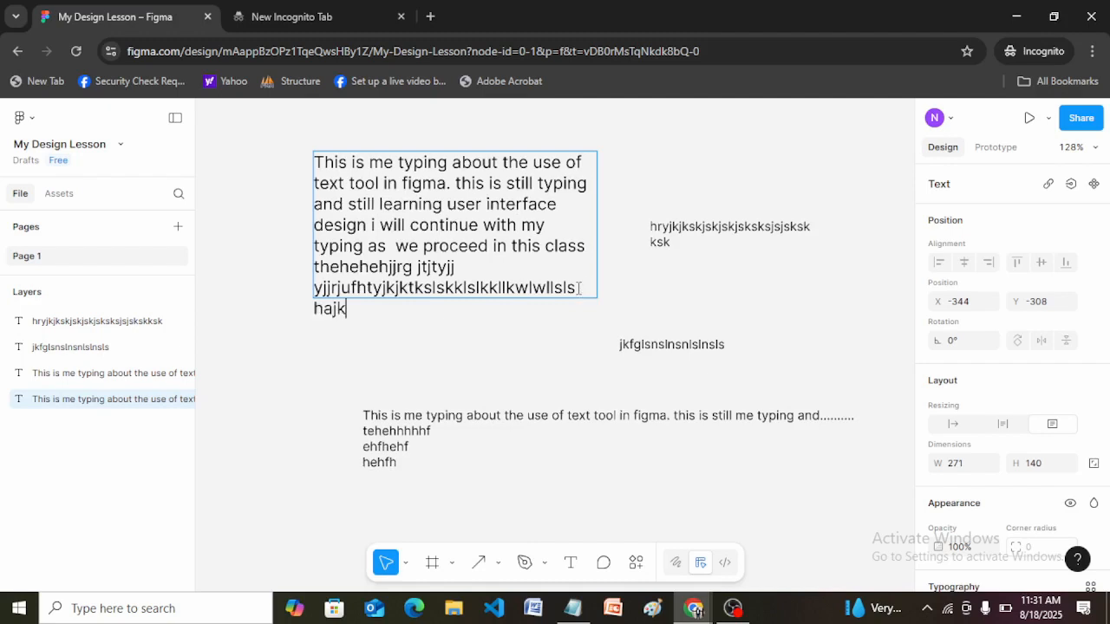
pyautogui.write('akjaakajkfkjakjakjakakakakaka')
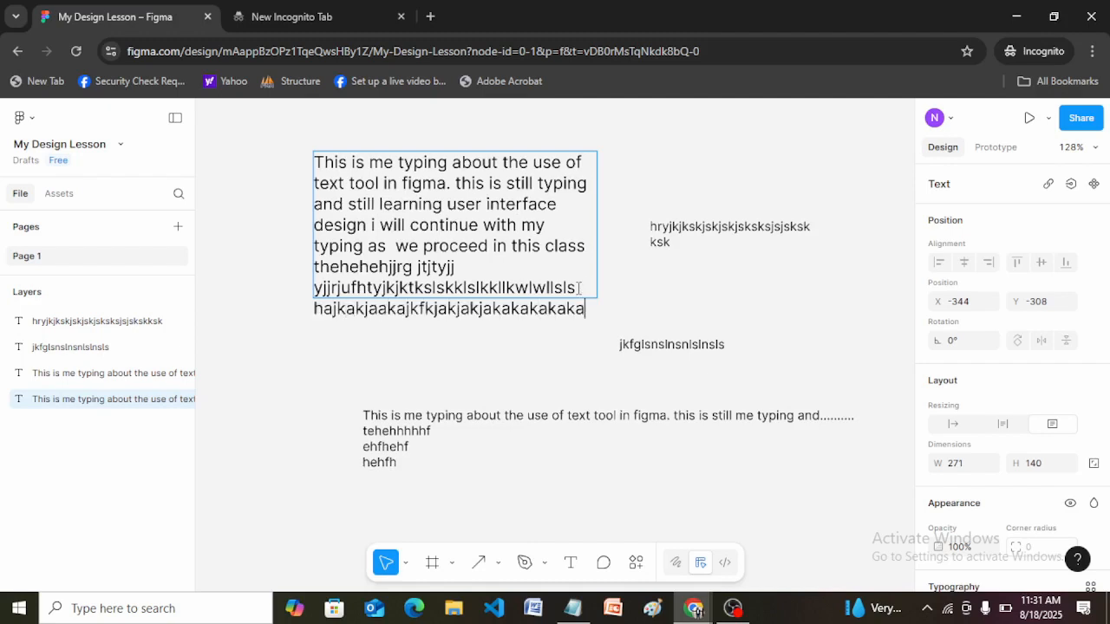
pyautogui.write('kakakjakakjkakkkakkaka')
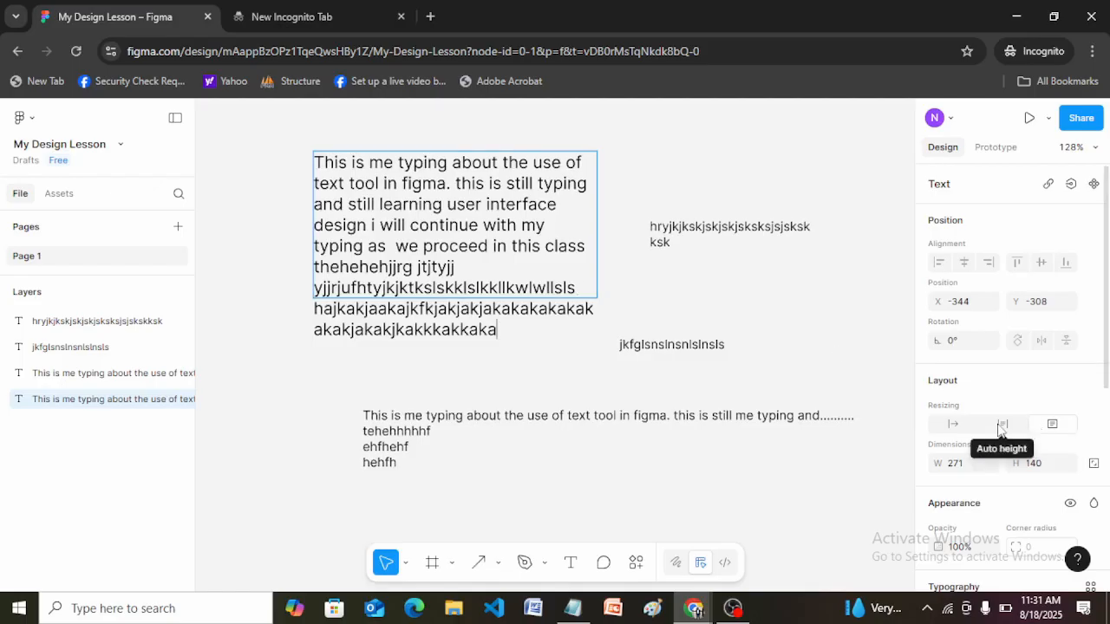
pyautogui.click(1001, 425)
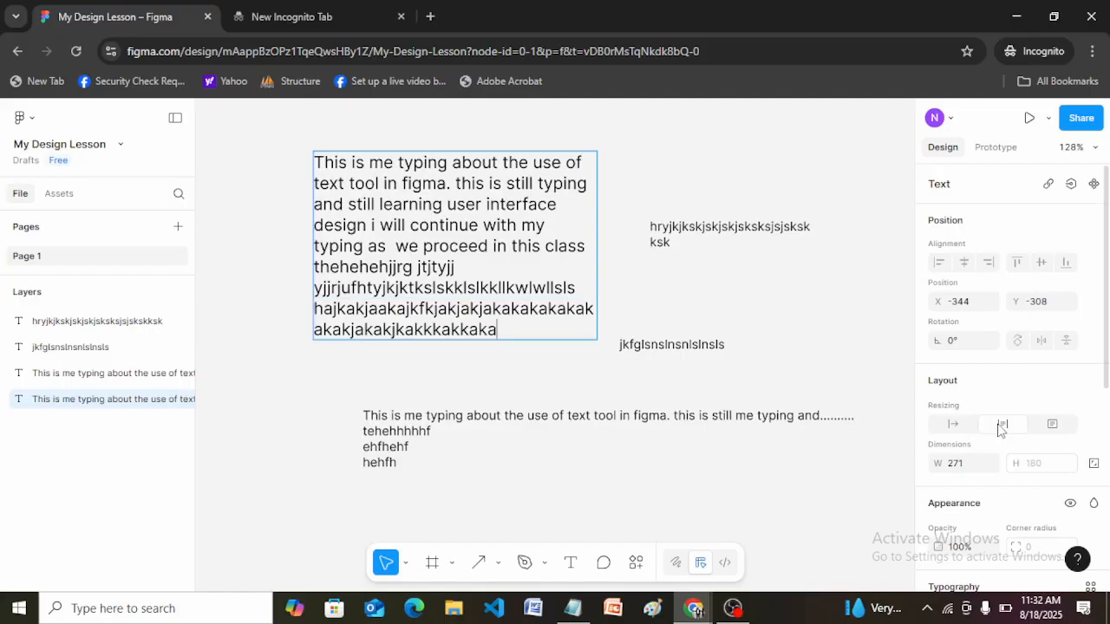
# Delete all text objects from the canvas.
pyautogui.click(693, 340)
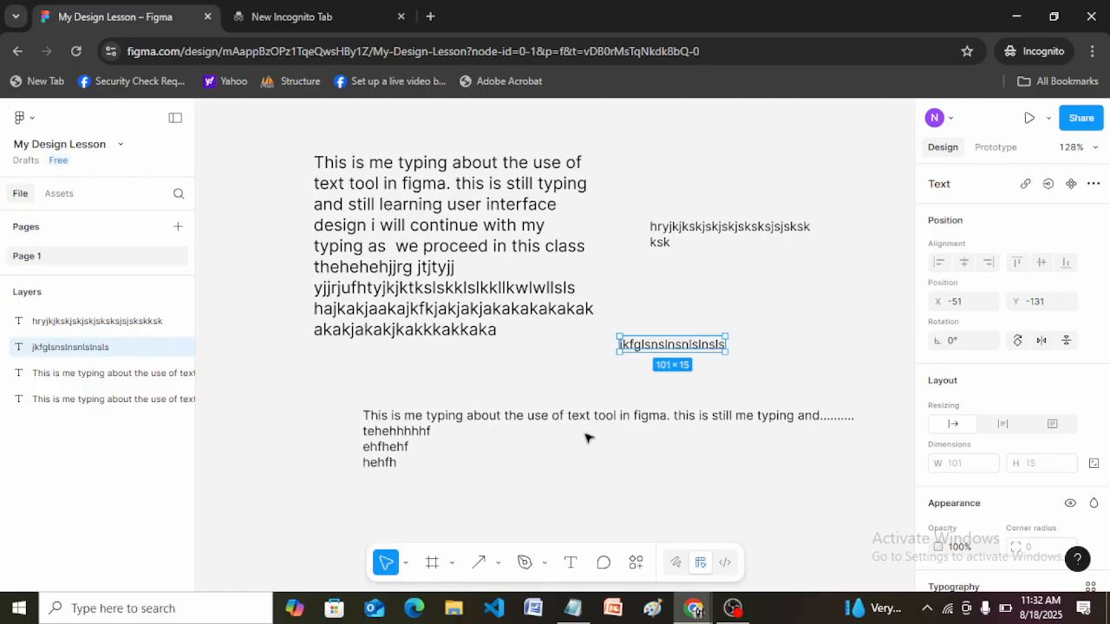
pyautogui.moveTo(271, 137); pyautogui.dragTo(870, 497)
pyautogui.press('Delete')
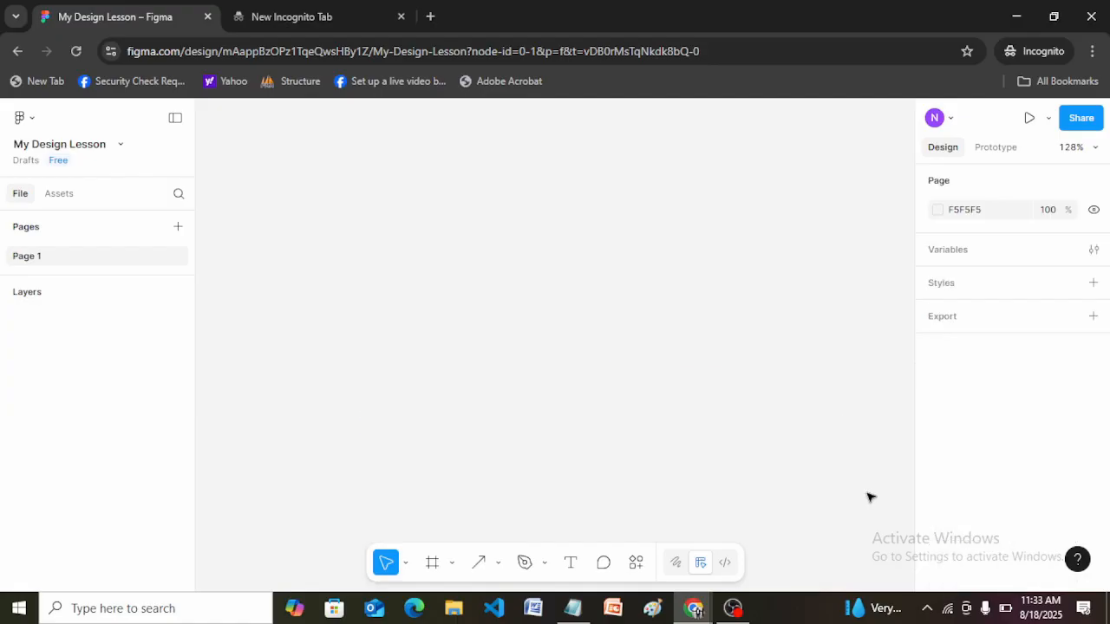
# Draw a text box about 342 × 31 in the upper part of the empty canvas.
pyautogui.click(569, 562)
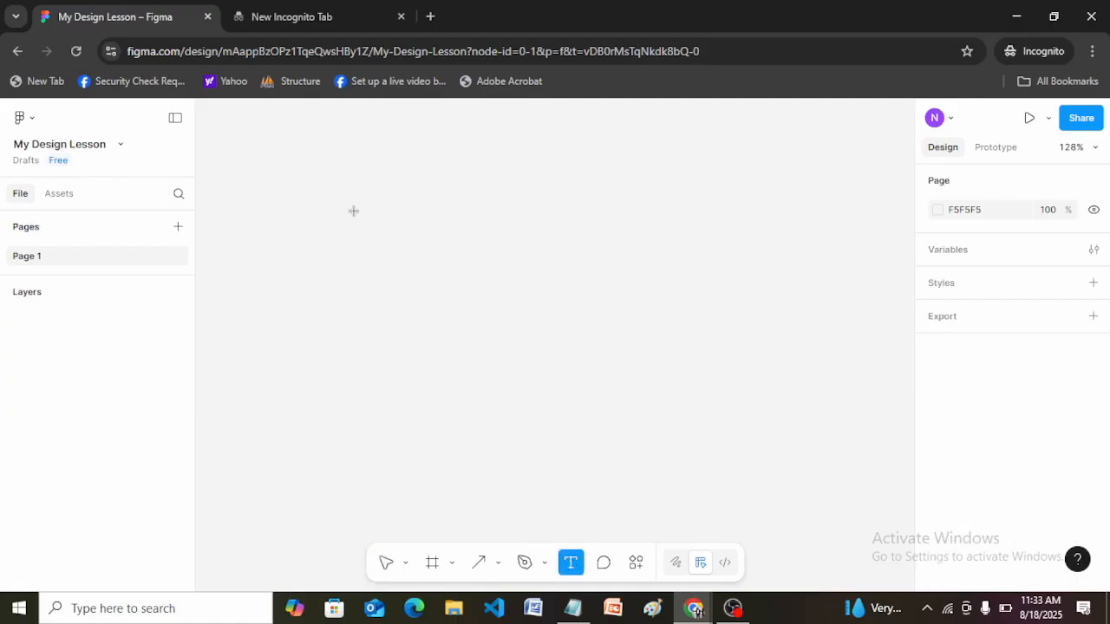
pyautogui.moveTo(353, 211); pyautogui.dragTo(712, 243)
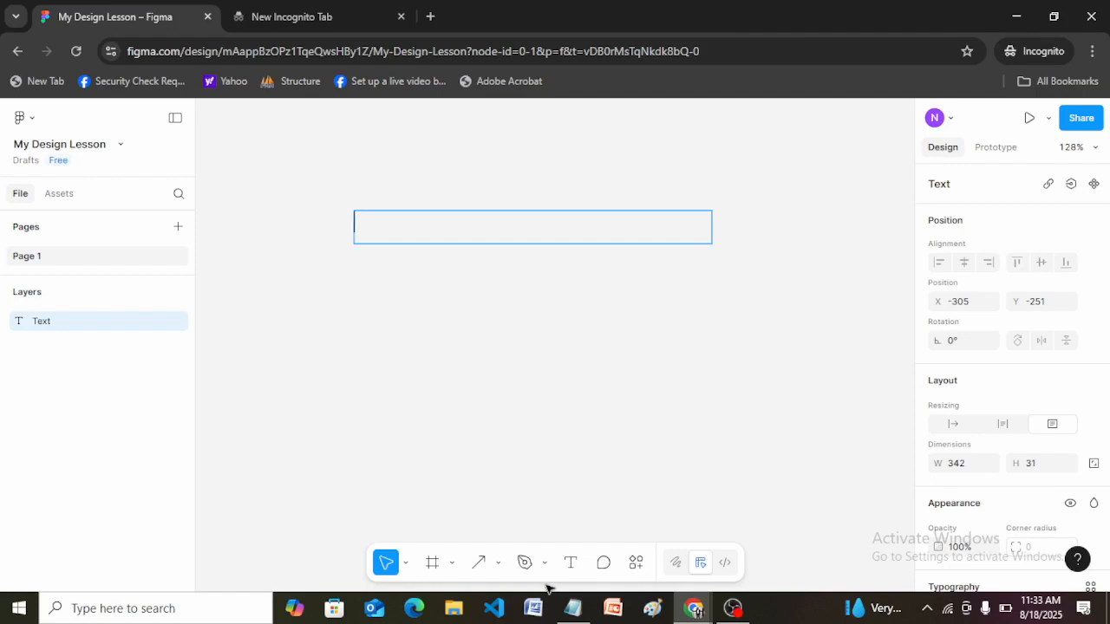
# Switch to the Notepad notes and add "Horizontal alignment" below "Degrees", separated by a blank line.
pyautogui.click(575, 612)
pyautogui.click(592, 286)
pyautogui.press('Return')
pyautogui.press('Return')
pyautogui.write('Horiz')
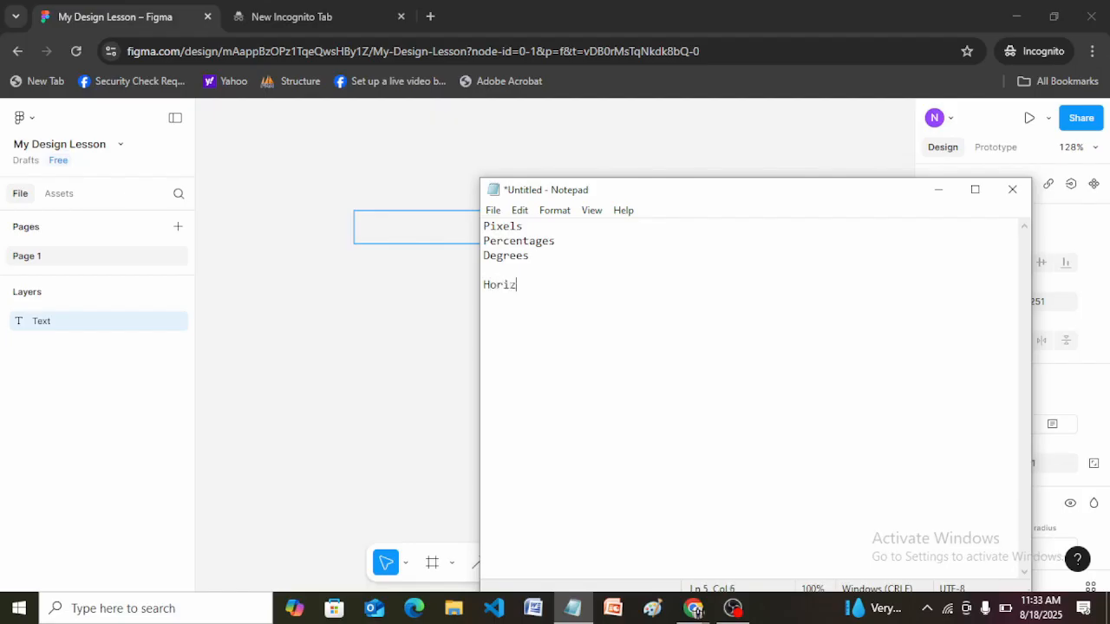
pyautogui.write('ontal ')
pyautogui.write('alih')
pyautogui.press('BackSpace')
pyautogui.write('gnent')
pyautogui.press('BackSpace')
pyautogui.press('BackSpace')
pyautogui.press('BackSpace')
pyautogui.press('BackSpace')
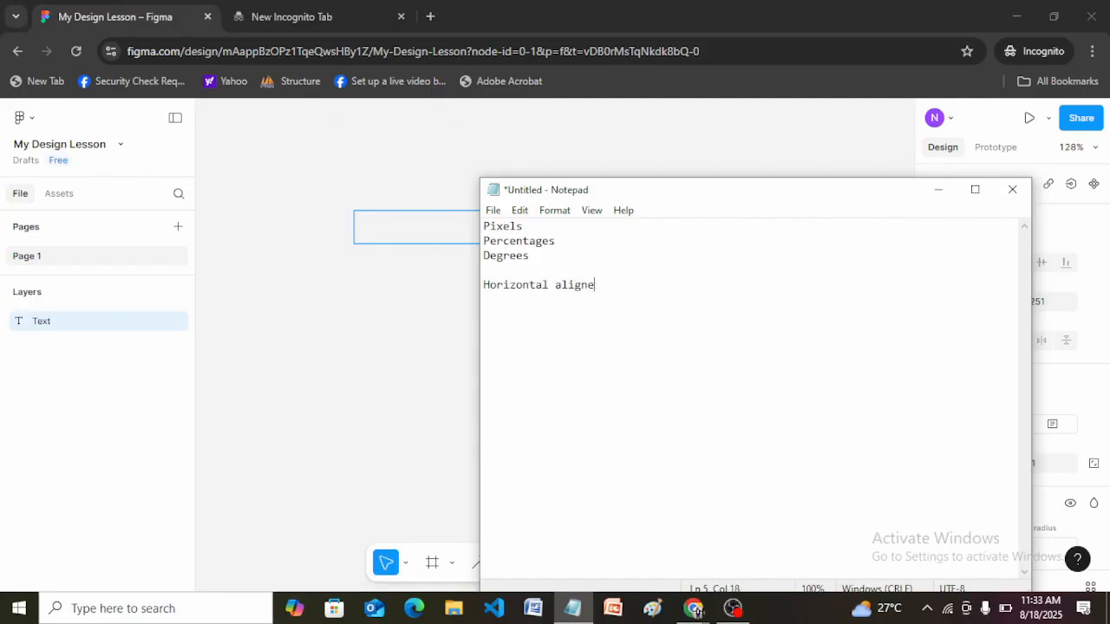
pyautogui.write('nment')
# Add "Vertical Alignment" on the next line of the notes and capitalize "Alignment" in the horizontal line above.
pyautogui.press('Return')
pyautogui.write('Vertical Alignment')
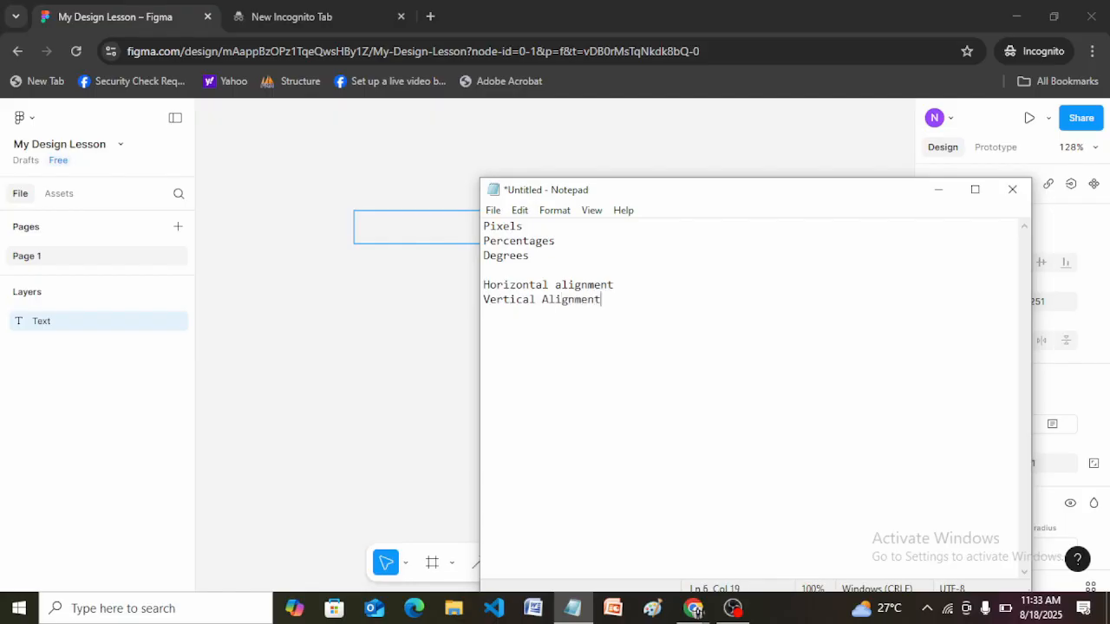
pyautogui.click(561, 284)
pyautogui.press('BackSpace')
pyautogui.write('A')
# Switch back to Figma and discard the empty text box.
pyautogui.click(424, 338)
pyautogui.press('Delete')
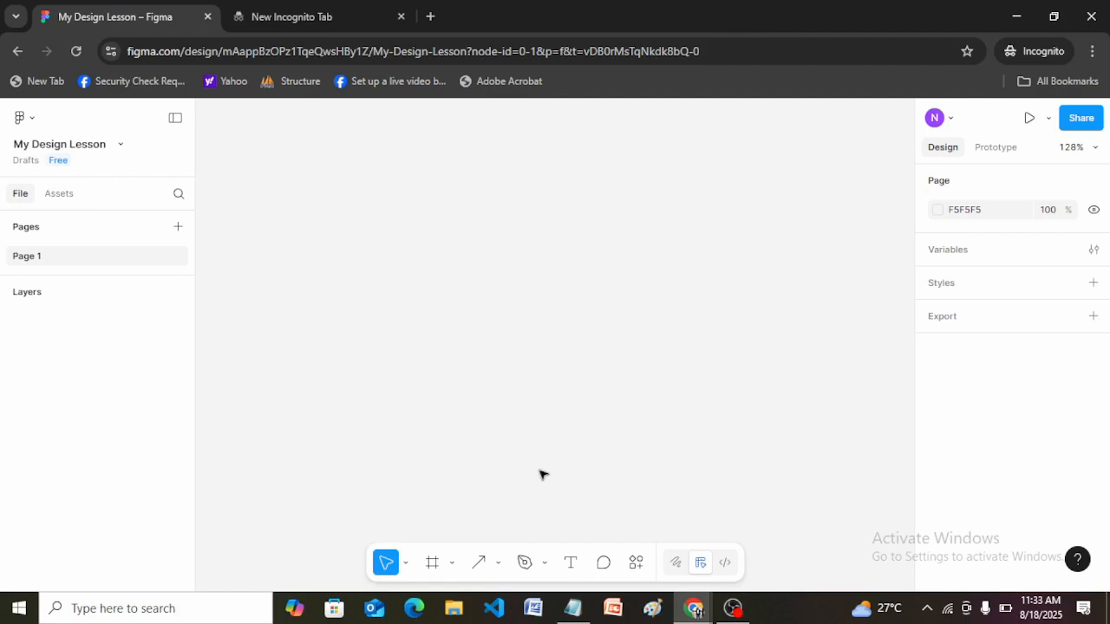
pyautogui.click(571, 564)
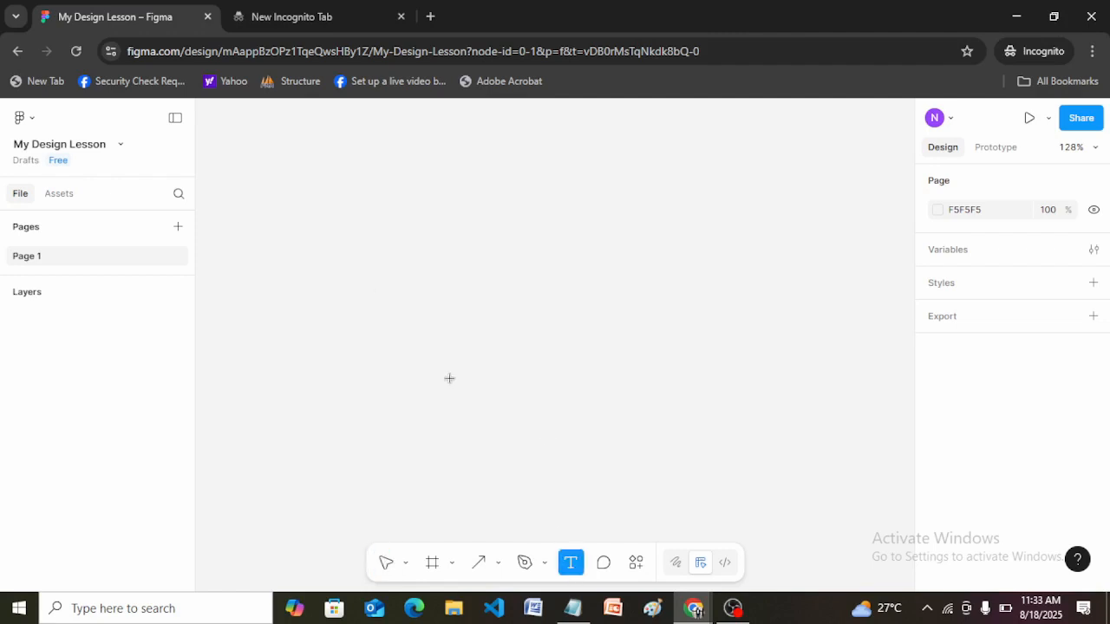
pyautogui.moveTo(342, 211); pyautogui.dragTo(678, 255)
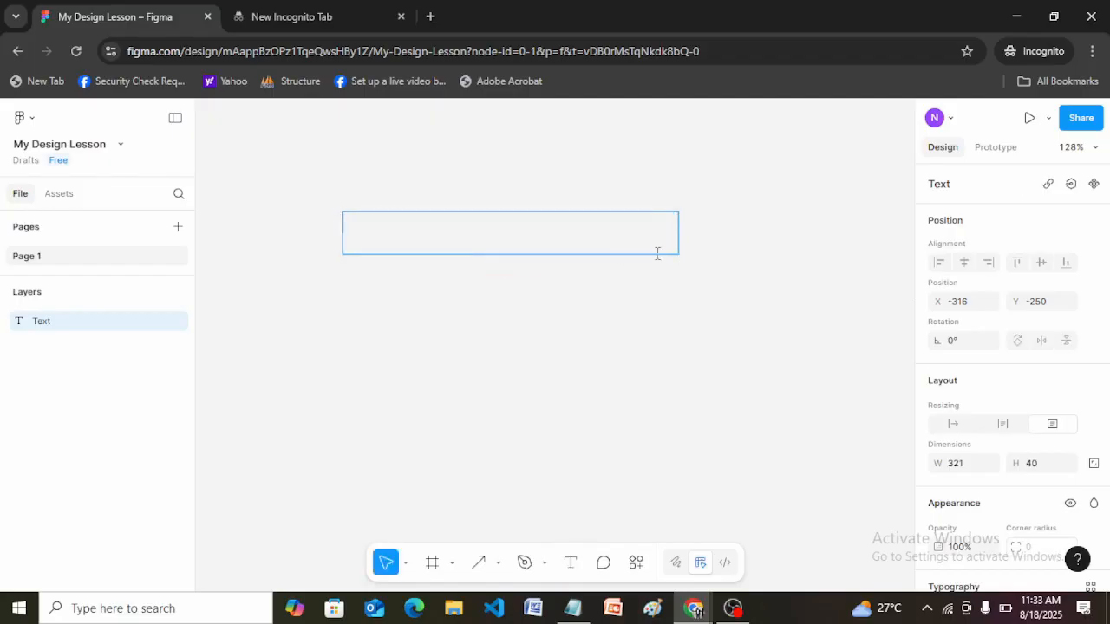
pyautogui.click(506, 200)
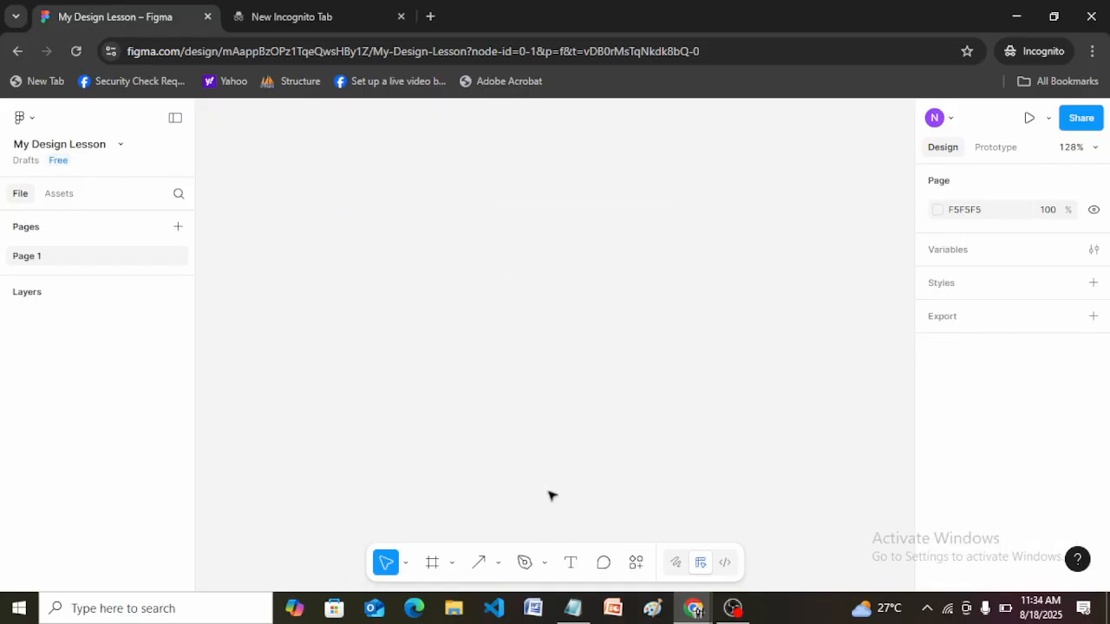
# Draw a text box about 300 × 29 in the upper part of the canvas.
pyautogui.click(571, 562)
pyautogui.moveTo(327, 222); pyautogui.dragTo(640, 250)
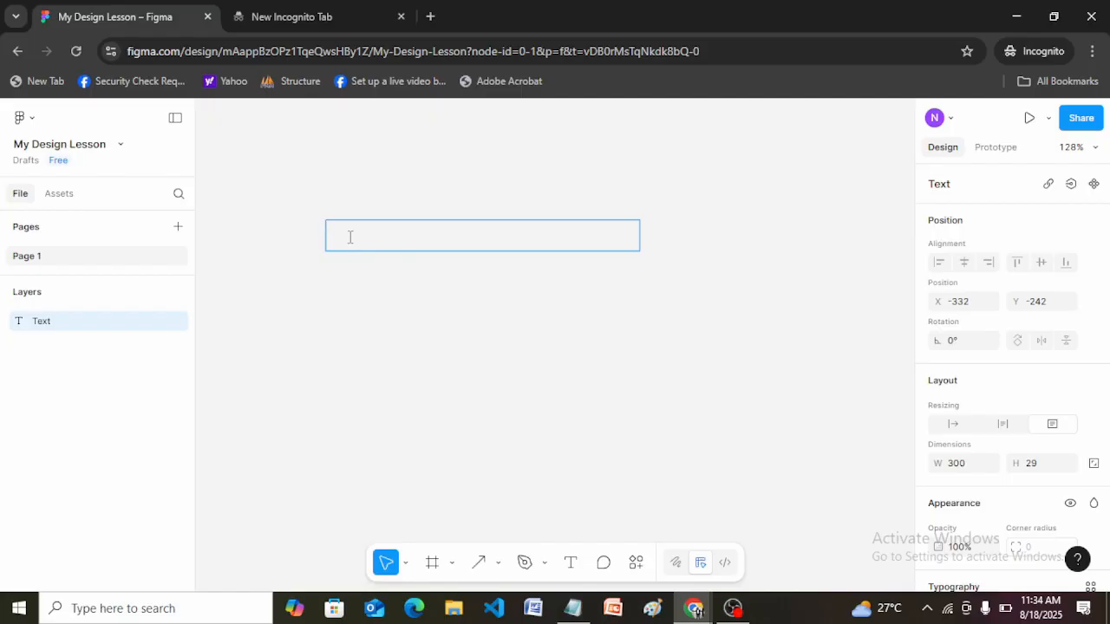
# Enter "Text" in the empty text box and finish editing it.
pyautogui.write('Text')
pyautogui.press('Escape')
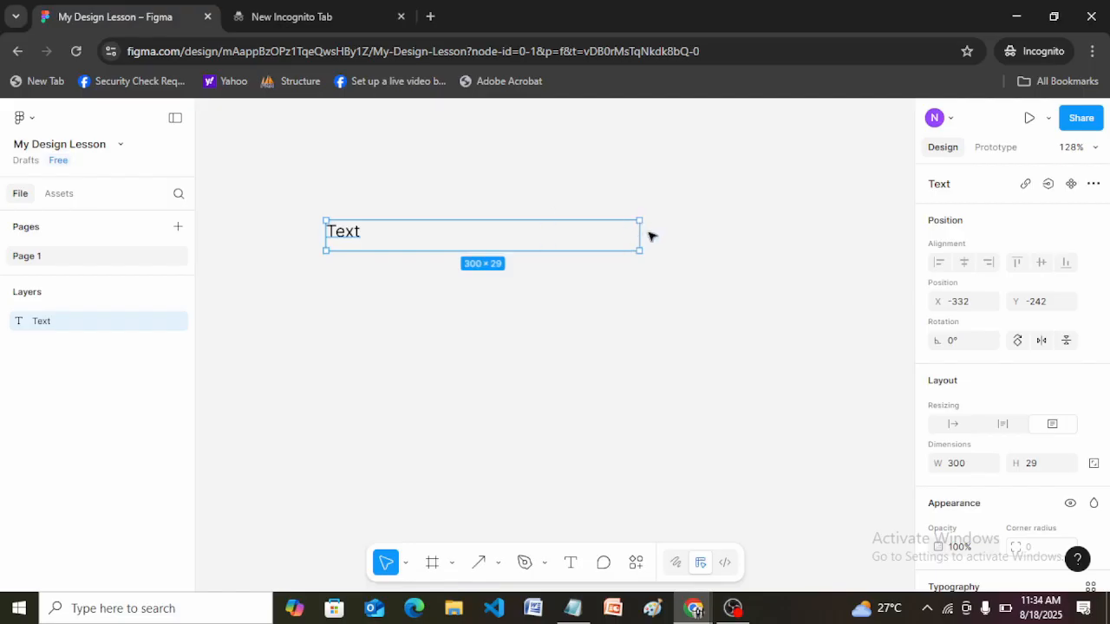
pyautogui.press('Escape')
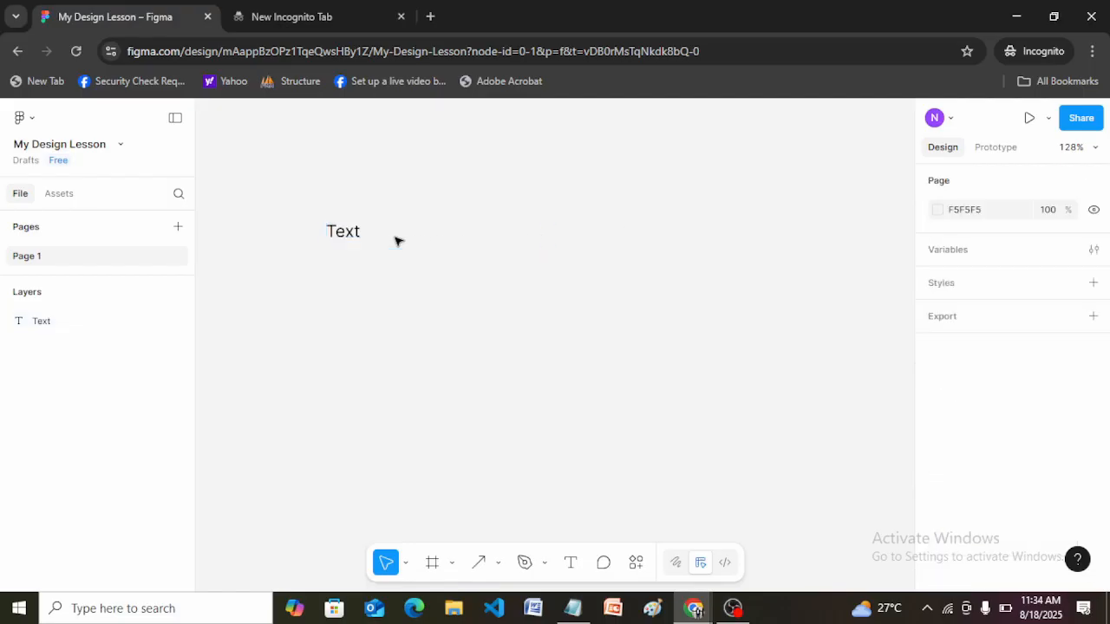
pyautogui.doubleClick(347, 236)
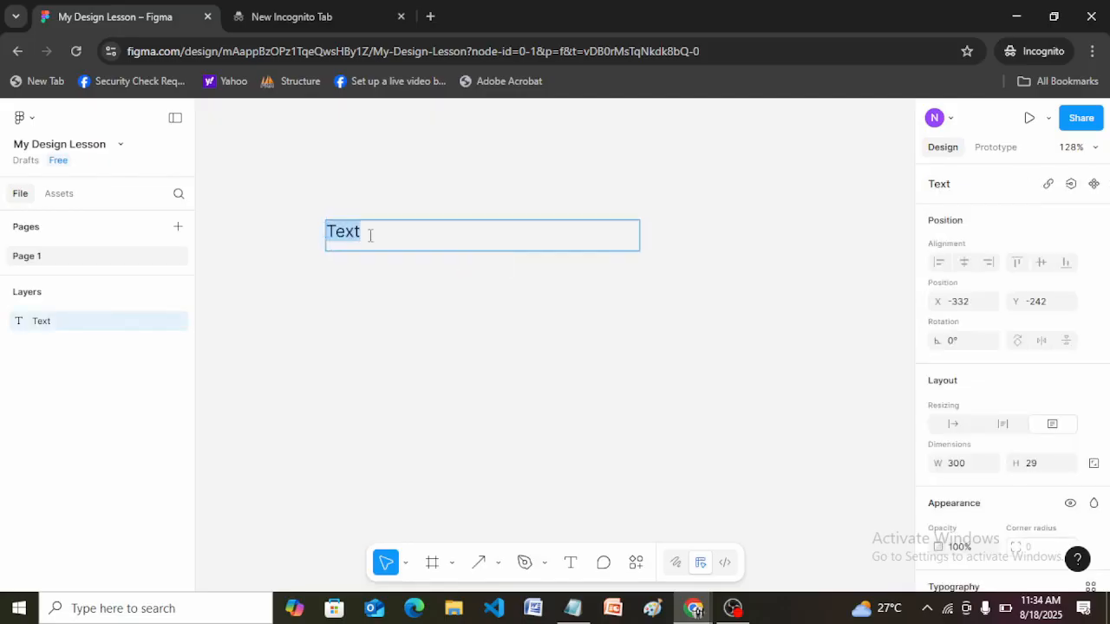
pyautogui.click(370, 235)
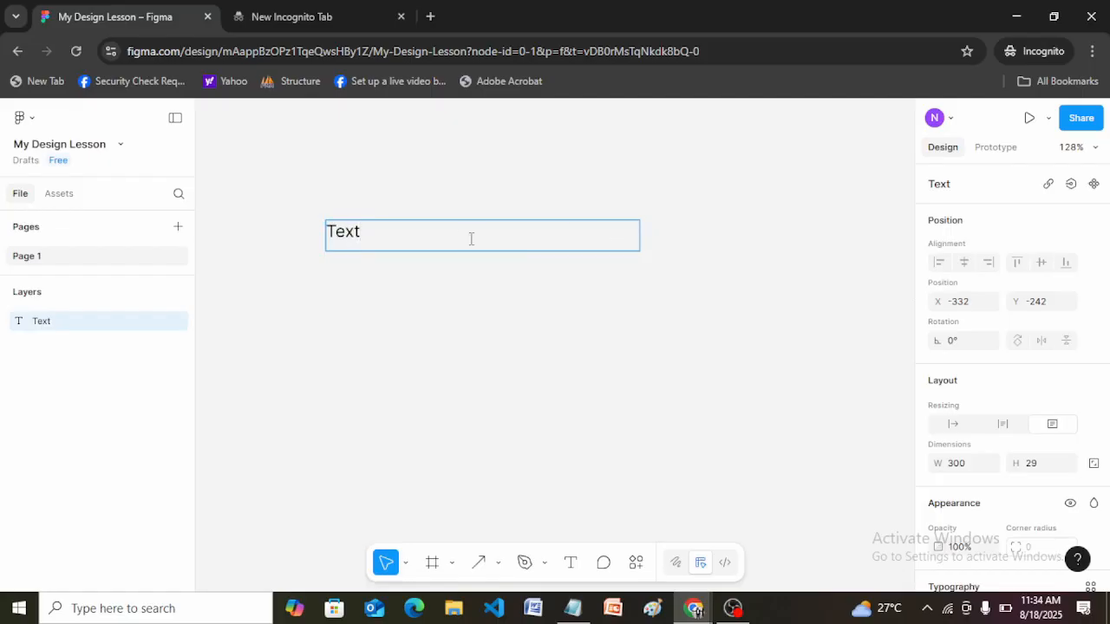
pyautogui.press('Escape')
# Narrow the text box to about 134 wide, and set both its width and height to 200.
pyautogui.moveTo(643, 229); pyautogui.dragTo(469, 247)
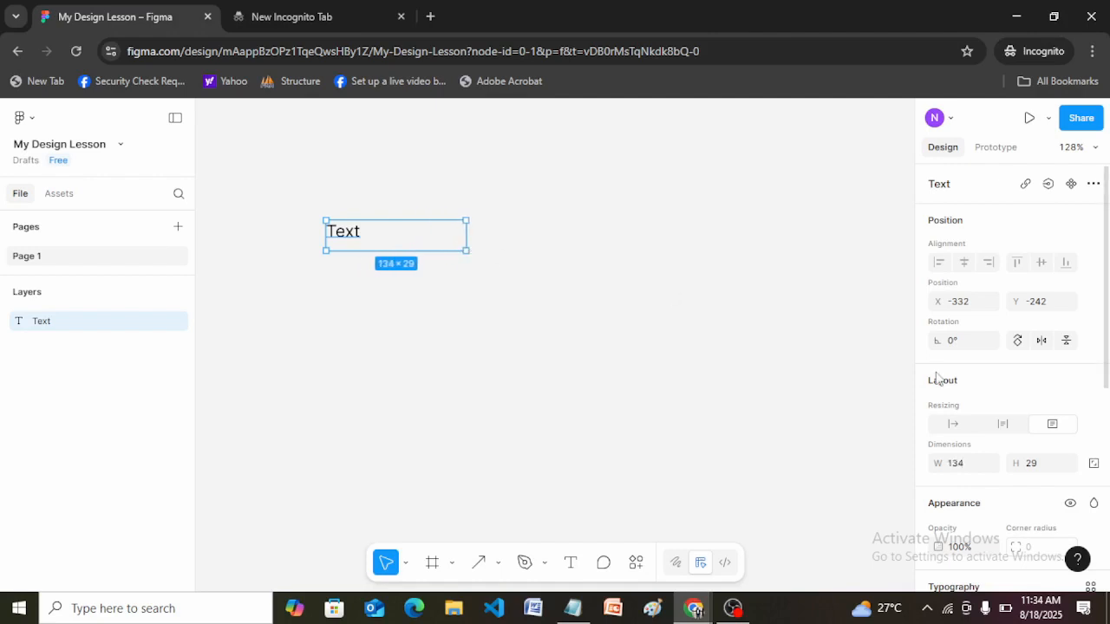
pyautogui.click(957, 468)
pyautogui.write('200')
pyautogui.press('Return')
pyautogui.click(1037, 468)
pyautogui.write('2')
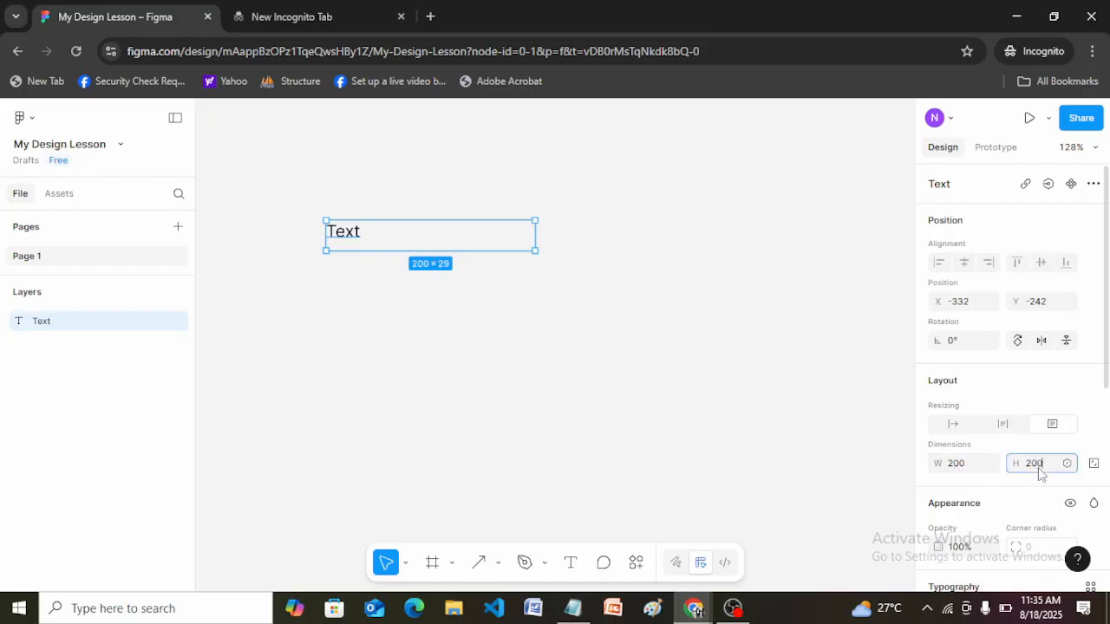
pyautogui.write('00')
pyautogui.press('Return')
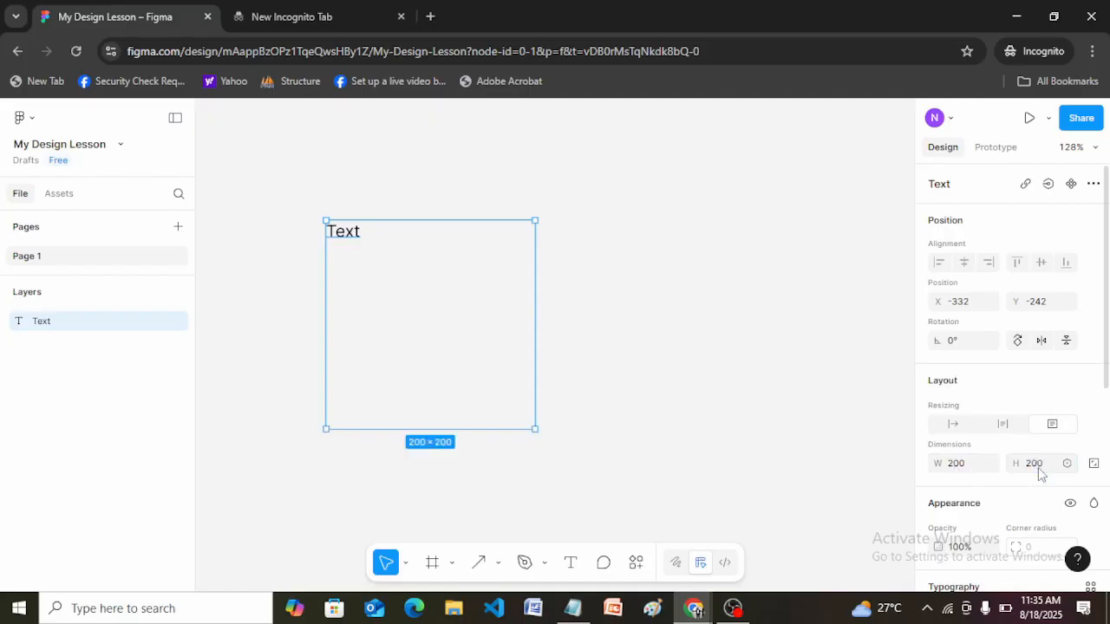
# Set the text box's height to 29 and stretch its width to about 331.
pyautogui.click(1041, 467)
pyautogui.write('29')
pyautogui.press('Return')
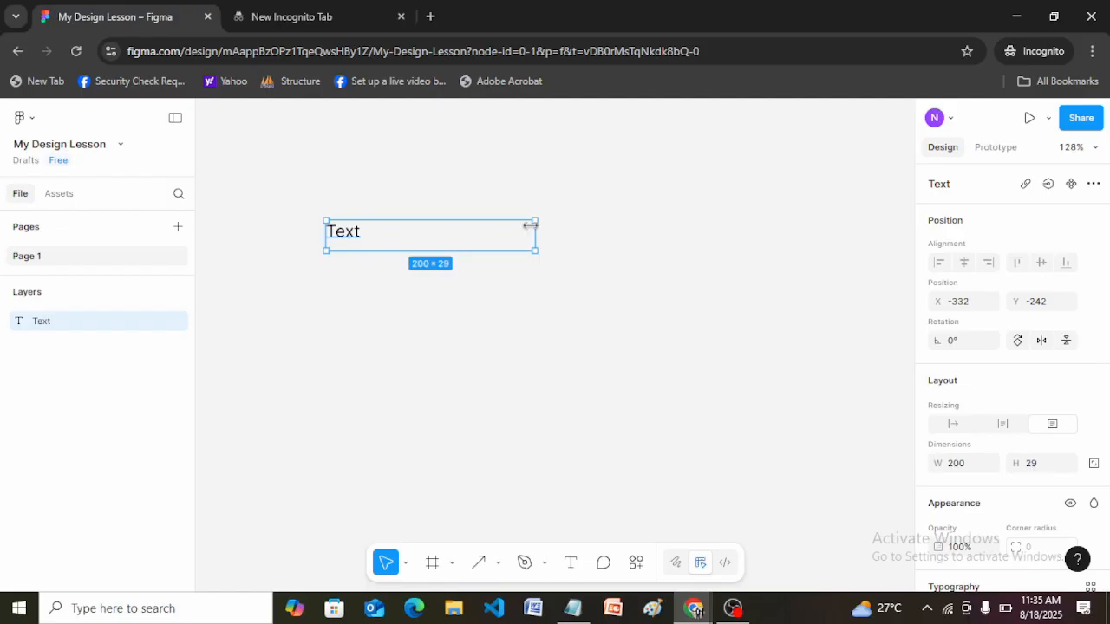
pyautogui.moveTo(605, 225); pyautogui.dragTo(672, 230)
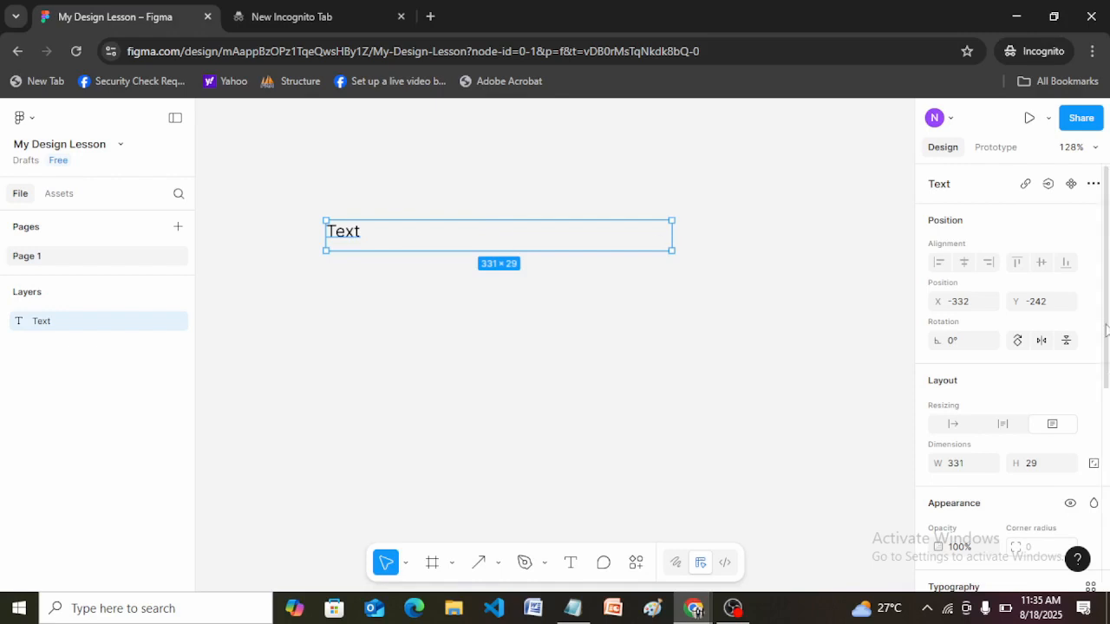
# Center the text horizontally within its wide box and undo that alignment.
pyautogui.moveTo(1109, 324); pyautogui.dragTo(1108, 468)
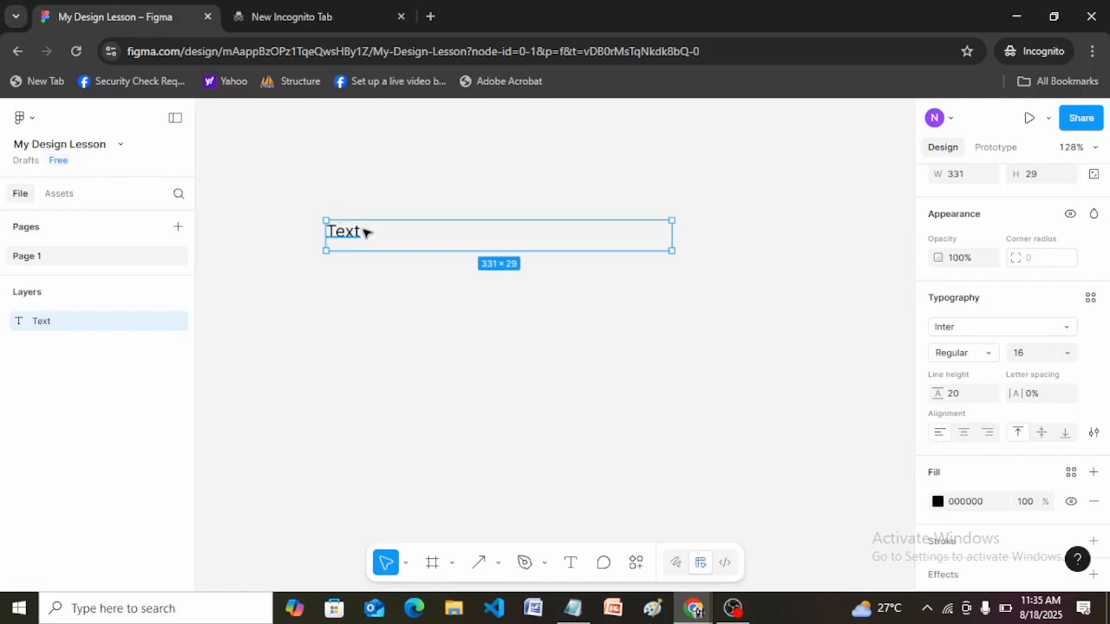
pyautogui.click(965, 438)
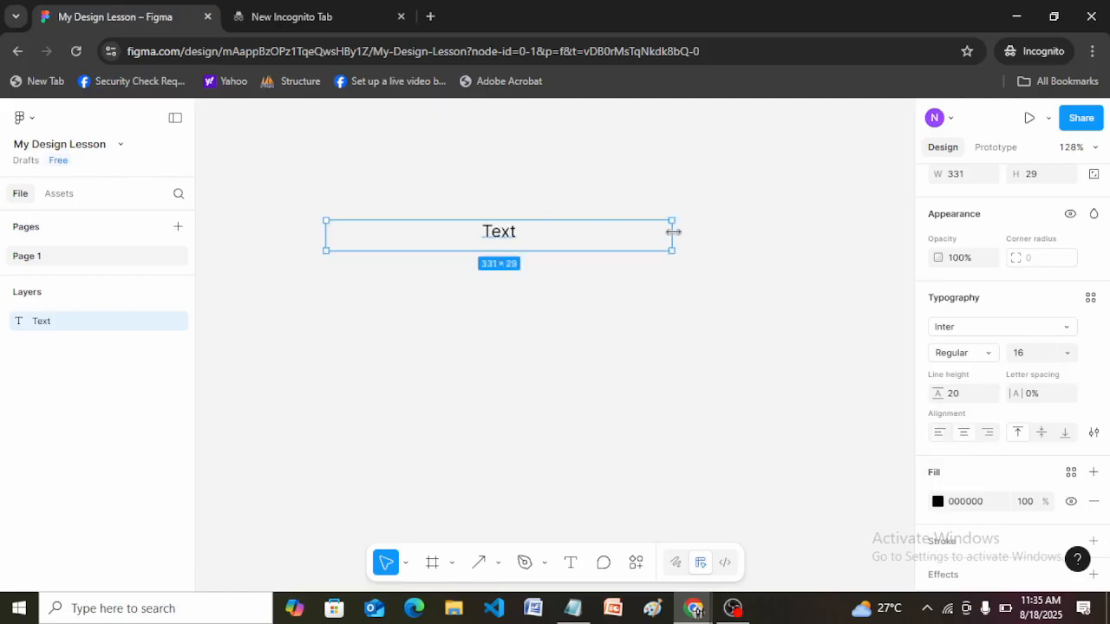
pyautogui.hotkey('ctrl', 'z')
# Shrink the text box to about 40 wide and try center, right and left horizontal alignment on its text.
pyautogui.moveTo(673, 231); pyautogui.dragTo(368, 220)
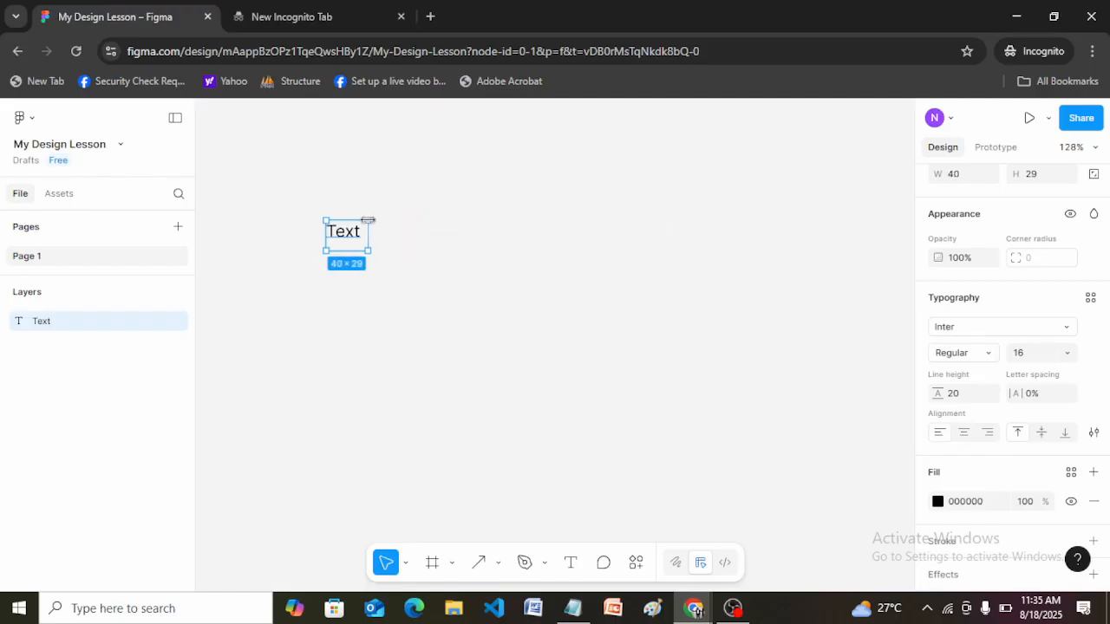
pyautogui.click(964, 432)
pyautogui.click(989, 434)
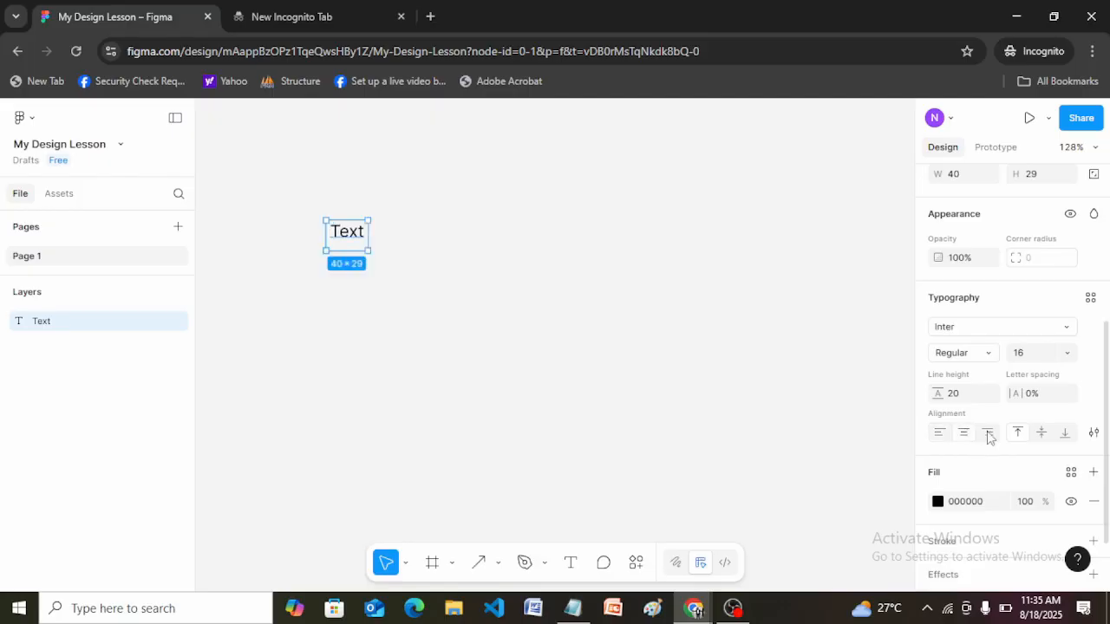
pyautogui.click(940, 433)
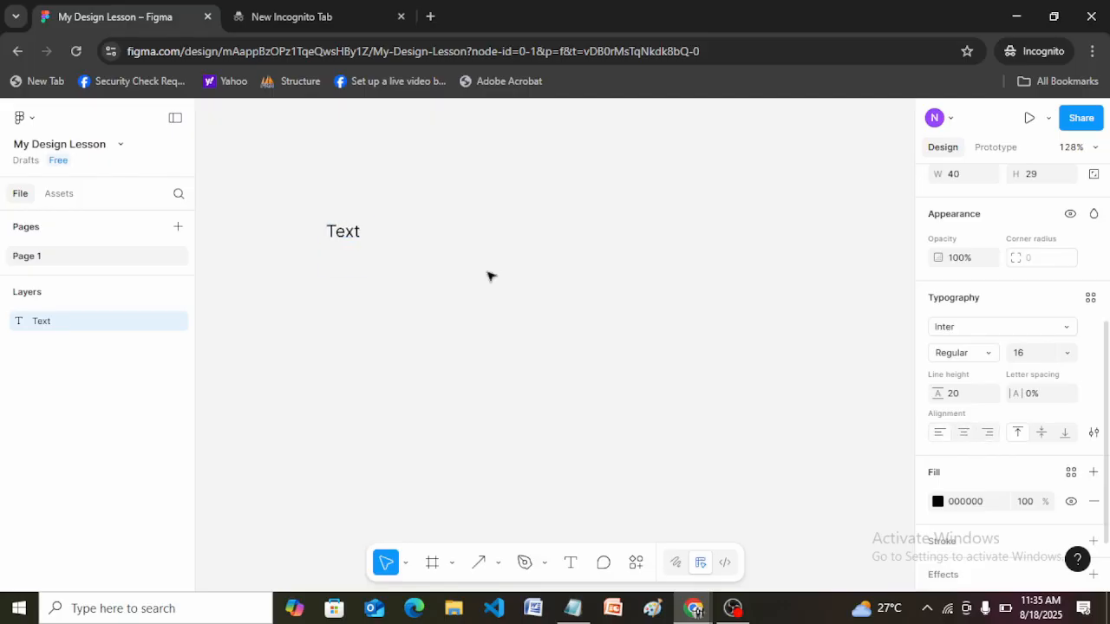
# Widen the text box to about 348, center its text horizontally and deselect the box.
pyautogui.moveTo(373, 231); pyautogui.dragTo(689, 236)
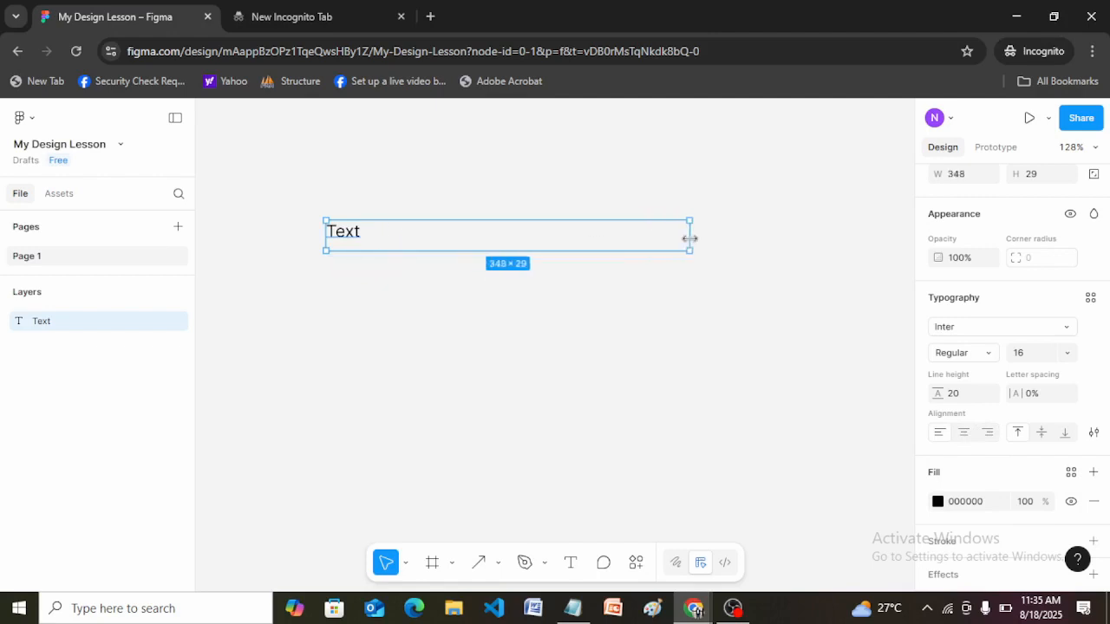
pyautogui.click(968, 435)
pyautogui.click(574, 247)
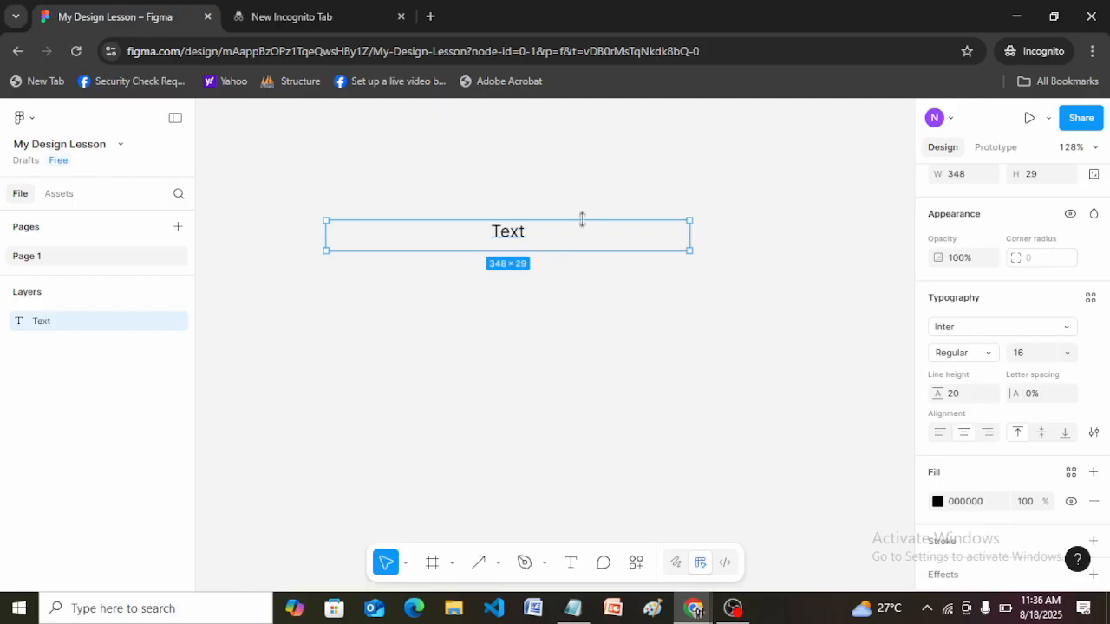
pyautogui.click(750, 247)
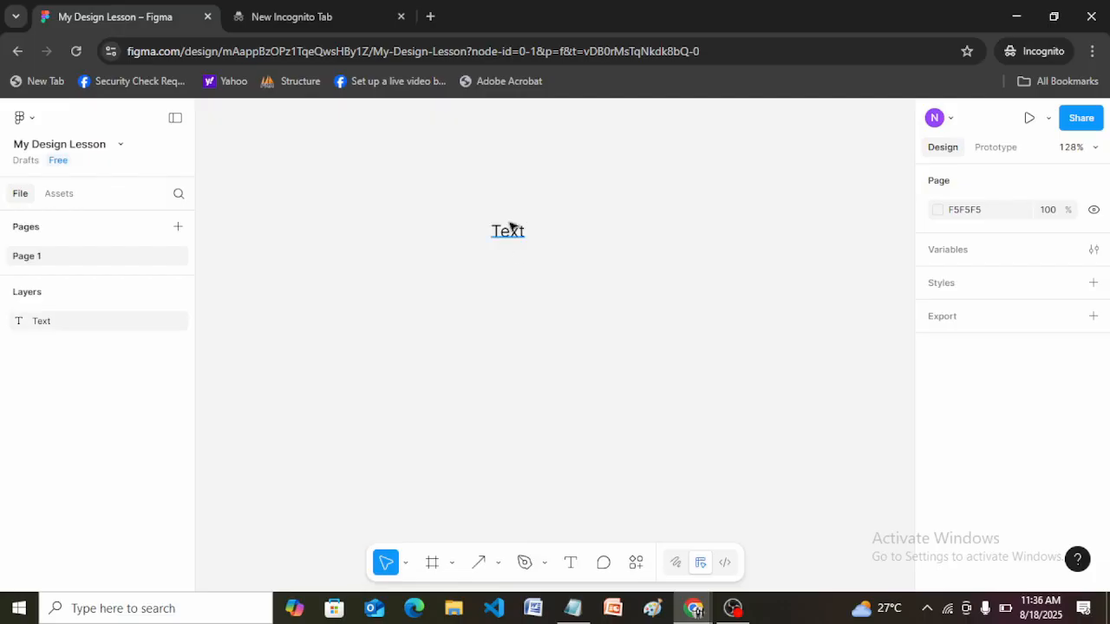
pyautogui.click(546, 235)
pyautogui.click(637, 251)
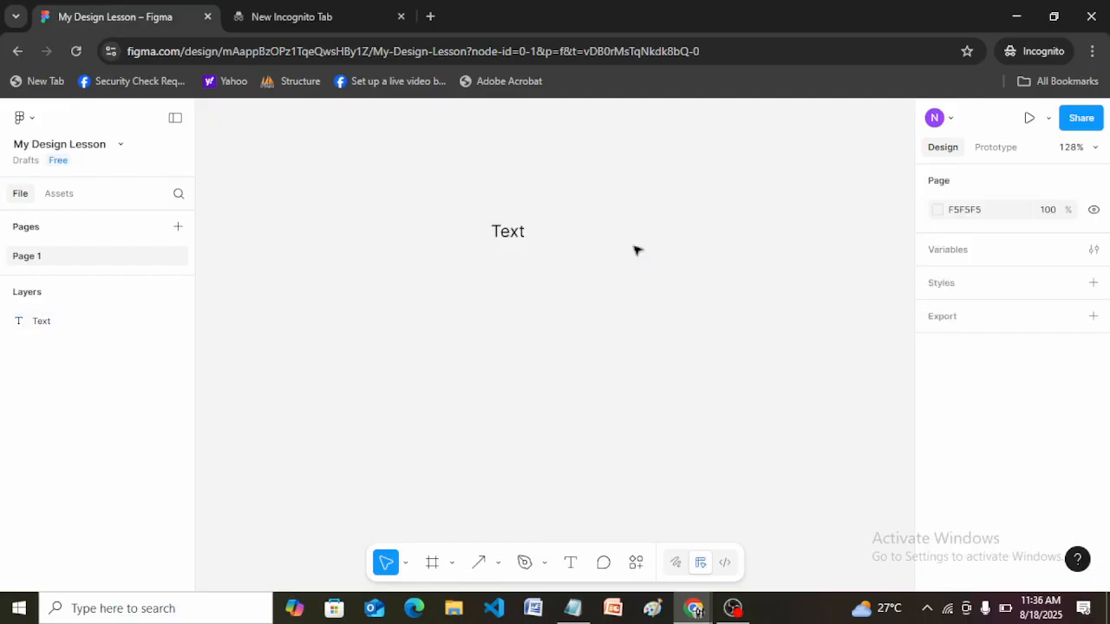
# Align the text to the right edge of its 348-wide box and return it to left alignment.
pyautogui.click(529, 231)
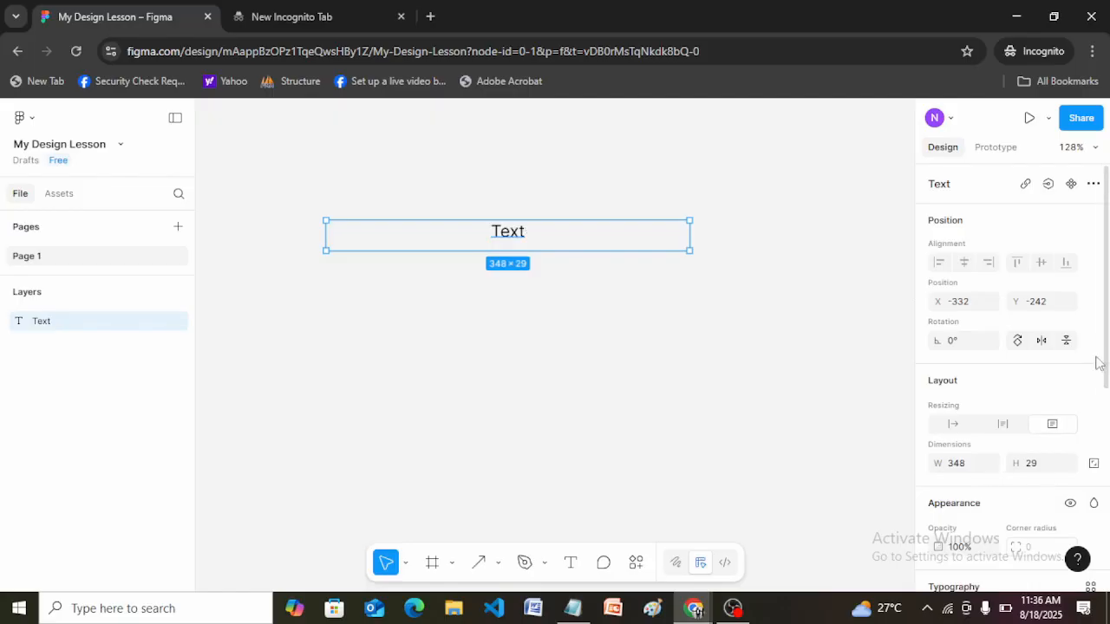
pyautogui.moveTo(1105, 362); pyautogui.dragTo(1107, 493)
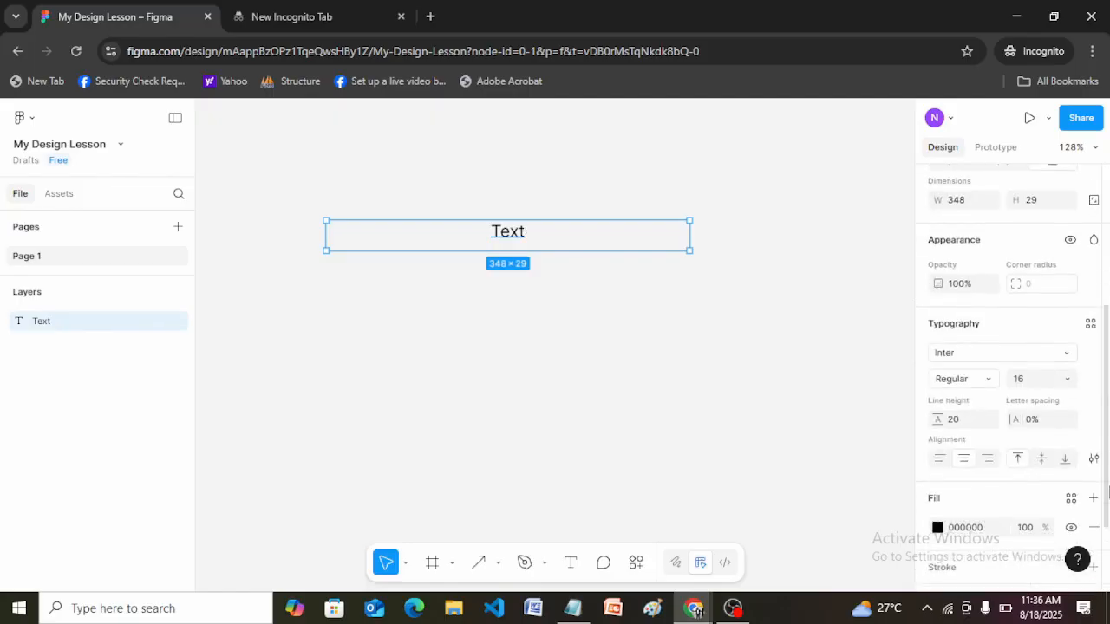
pyautogui.click(988, 453)
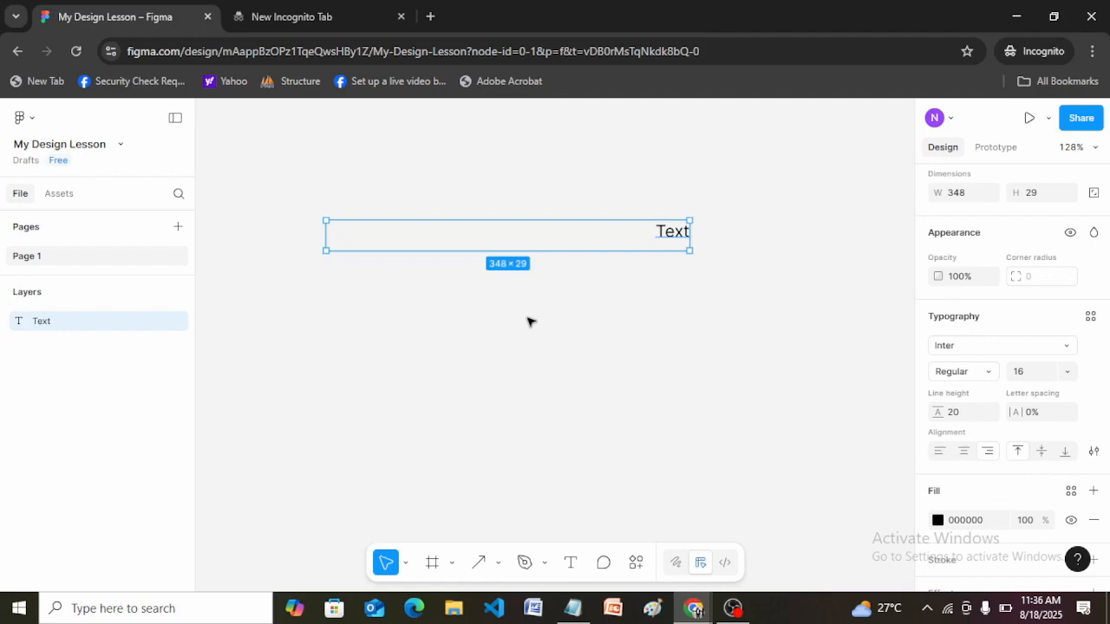
pyautogui.click(940, 453)
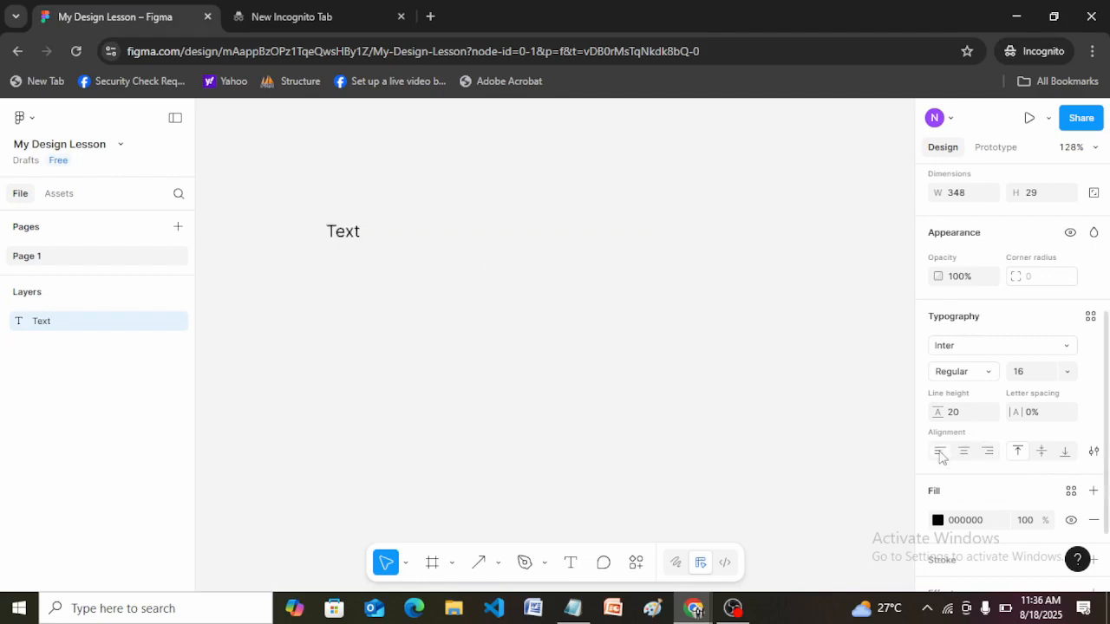
# Draw a tall text box about 47 × 194 below the first one and enter "Text" in it.
pyautogui.click(569, 563)
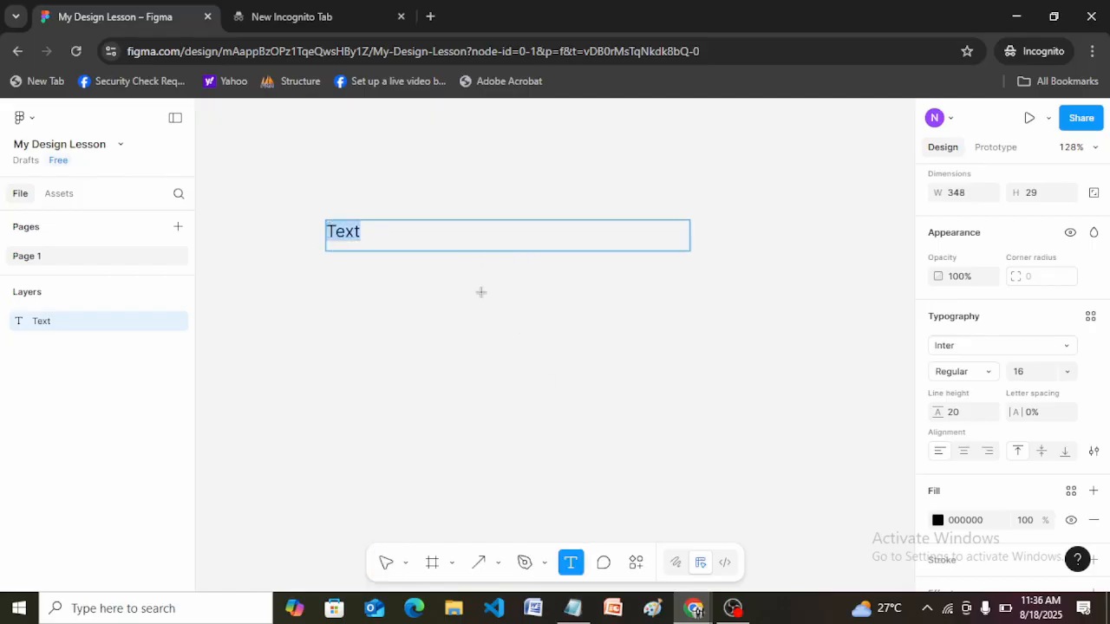
pyautogui.moveTo(445, 279); pyautogui.dragTo(495, 482)
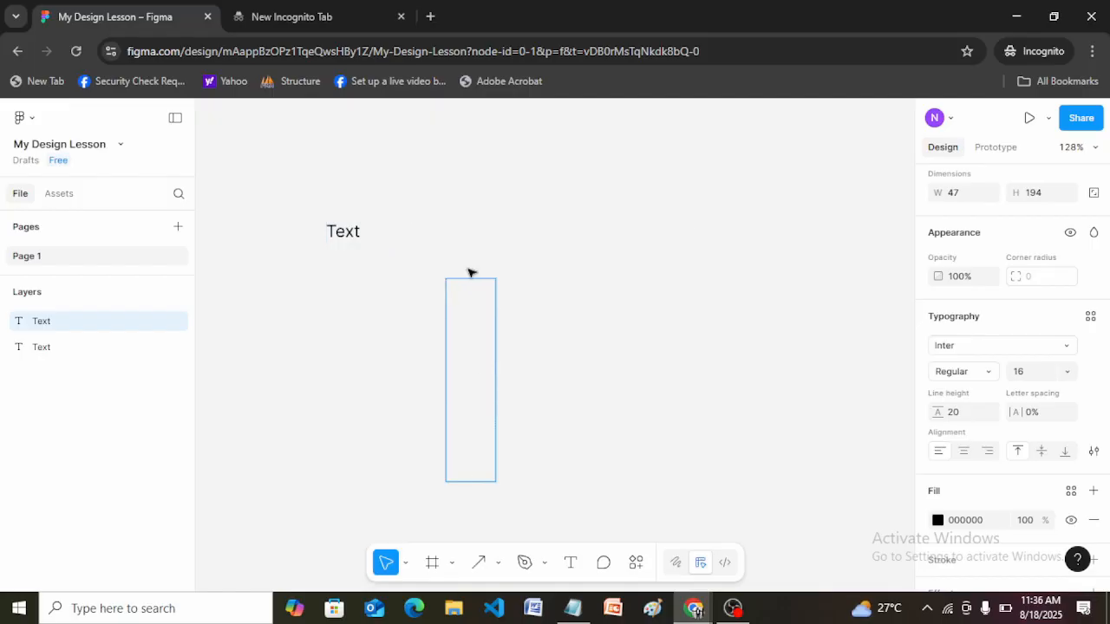
pyautogui.write('Text')
pyautogui.press('Escape')
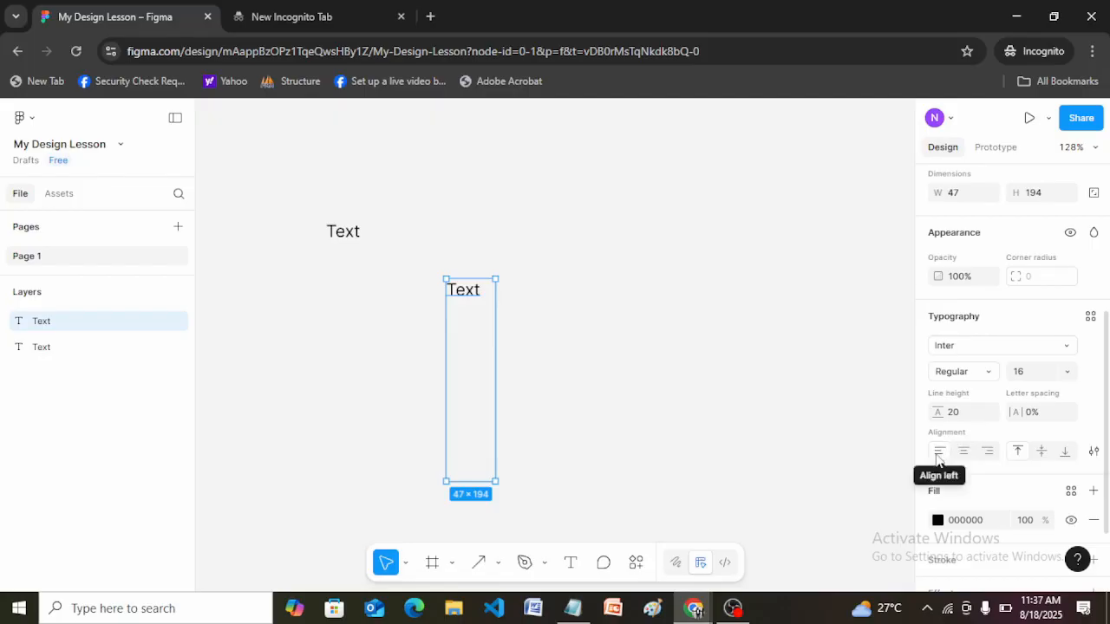
# Vertically align the tall box's text to the middle and finally to the bottom, and briefly view its type settings.
pyautogui.click(1041, 455)
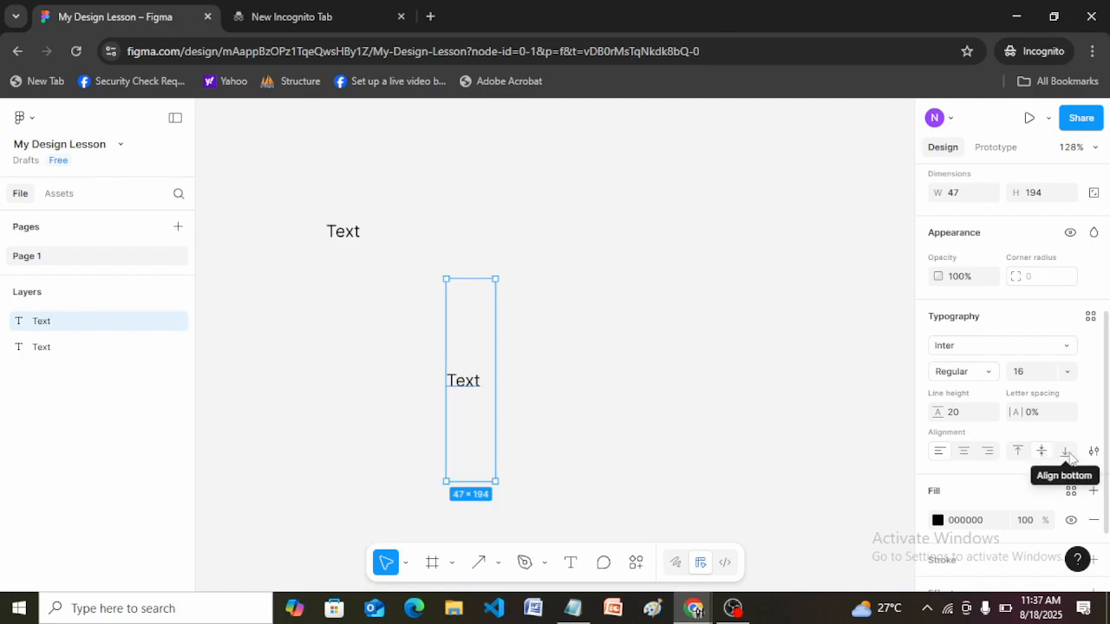
pyautogui.click(1066, 452)
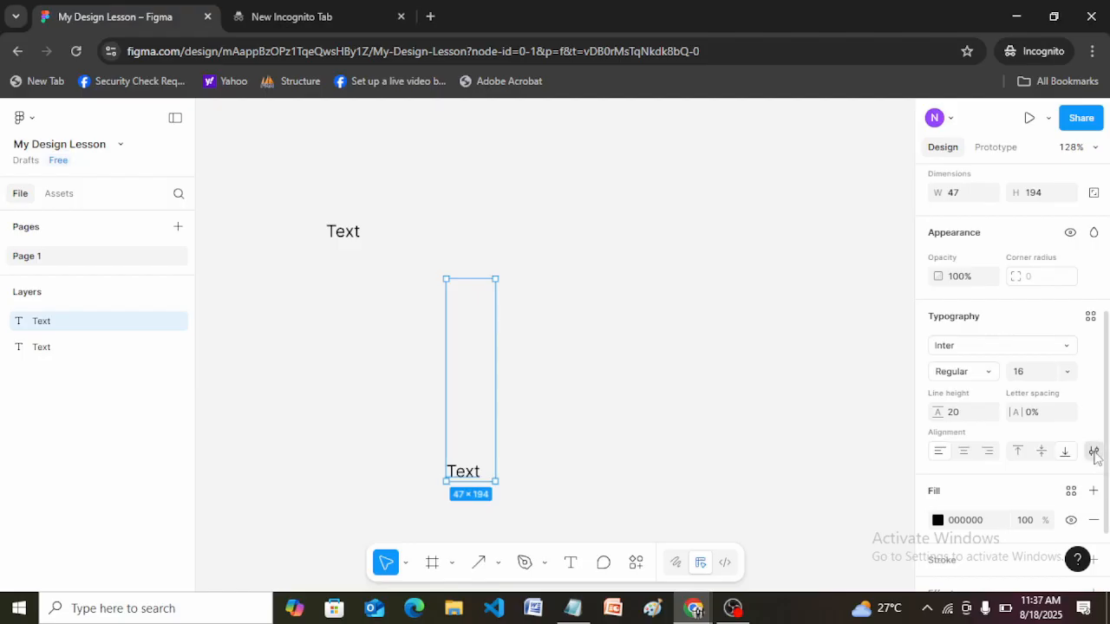
pyautogui.click(1094, 452)
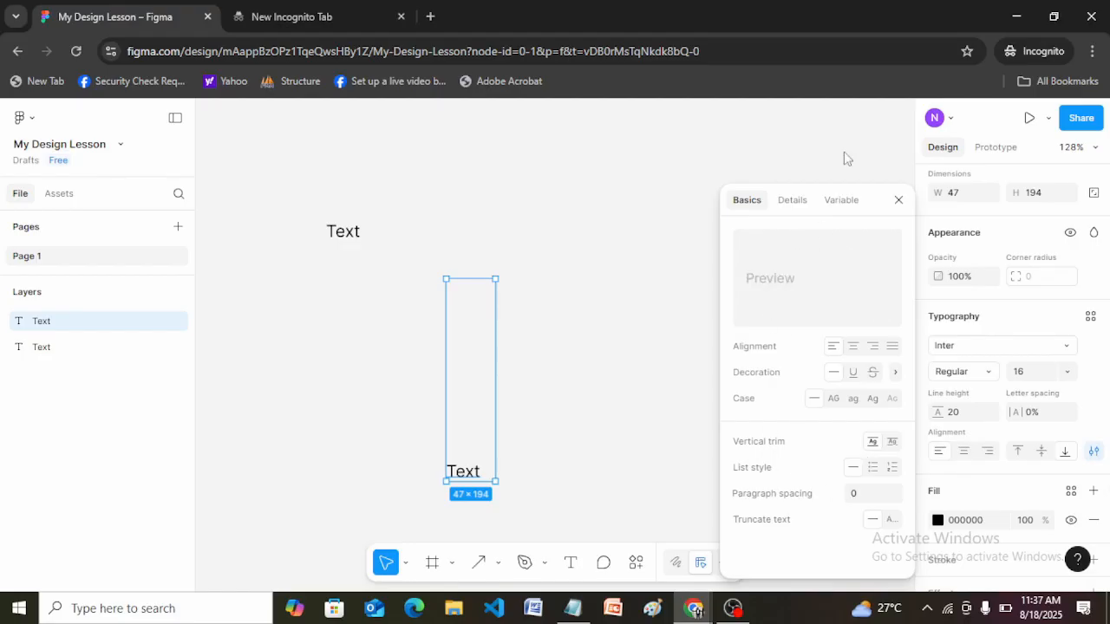
pyautogui.click(1095, 457)
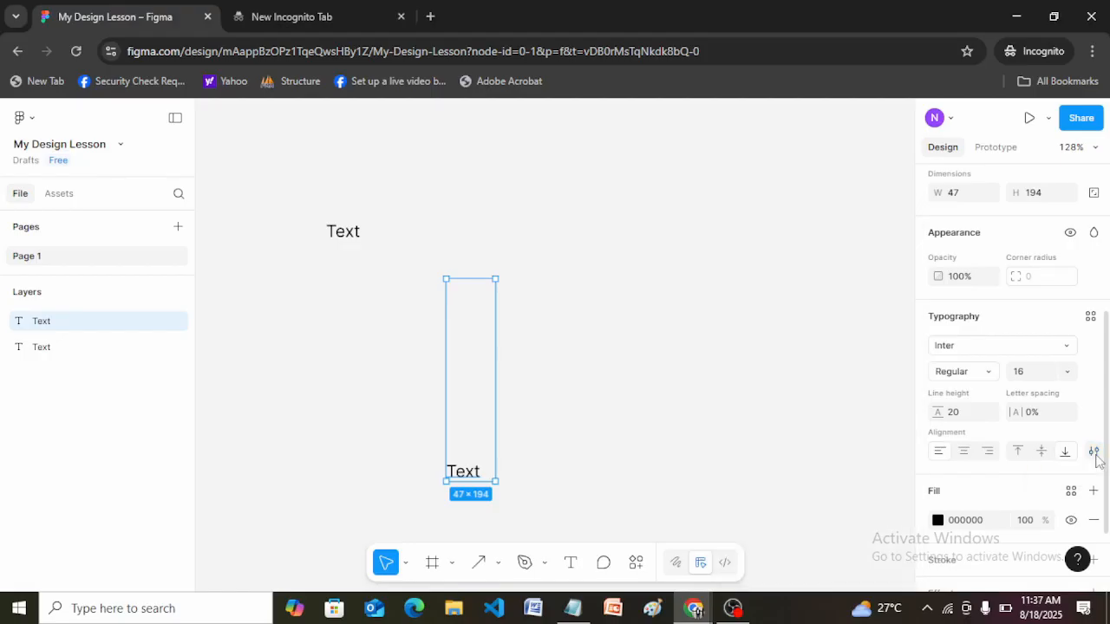